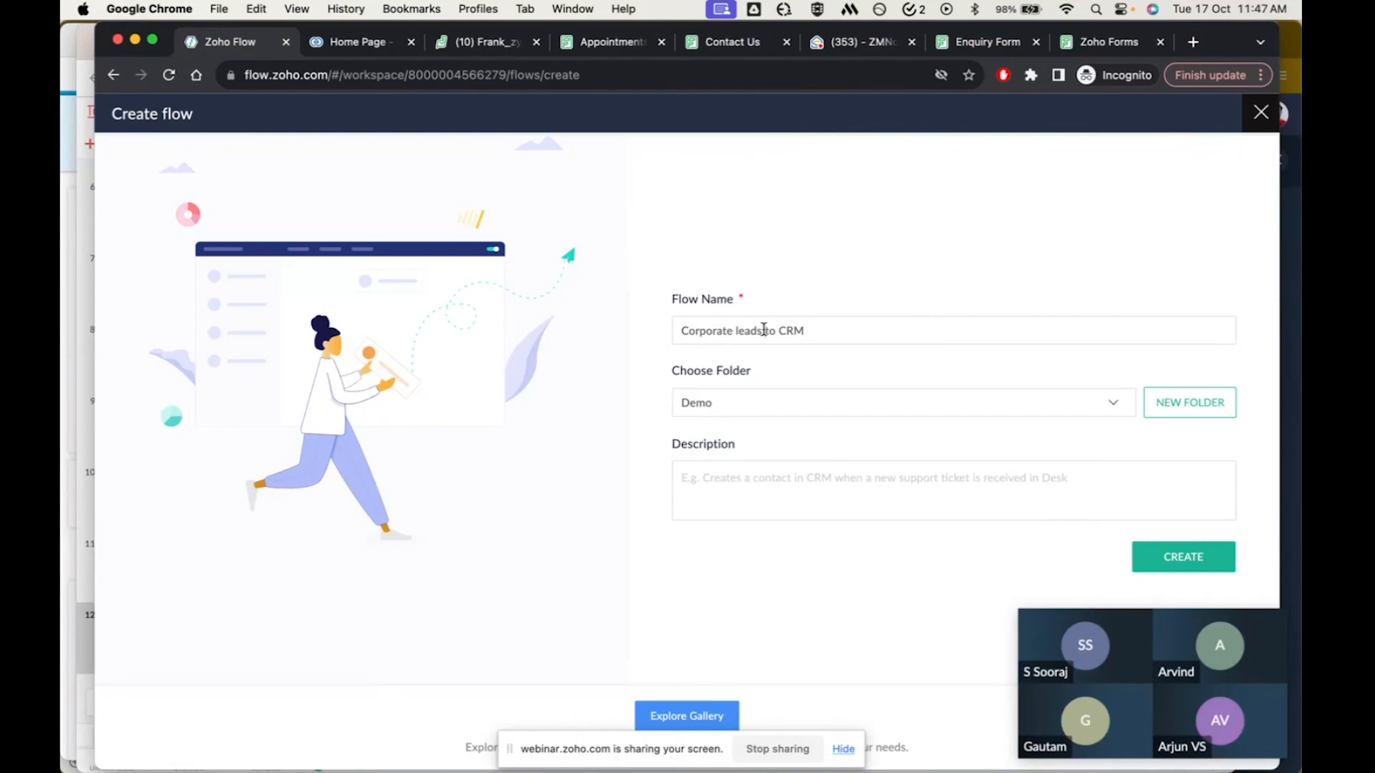
Name the flow 'Corporate leads from contact us form to CRM', create it, and bring up the Contact Us form
{"action": "type", "text": "from contact us form"}
{"action": "left_click", "coordinate": [1183, 558]}
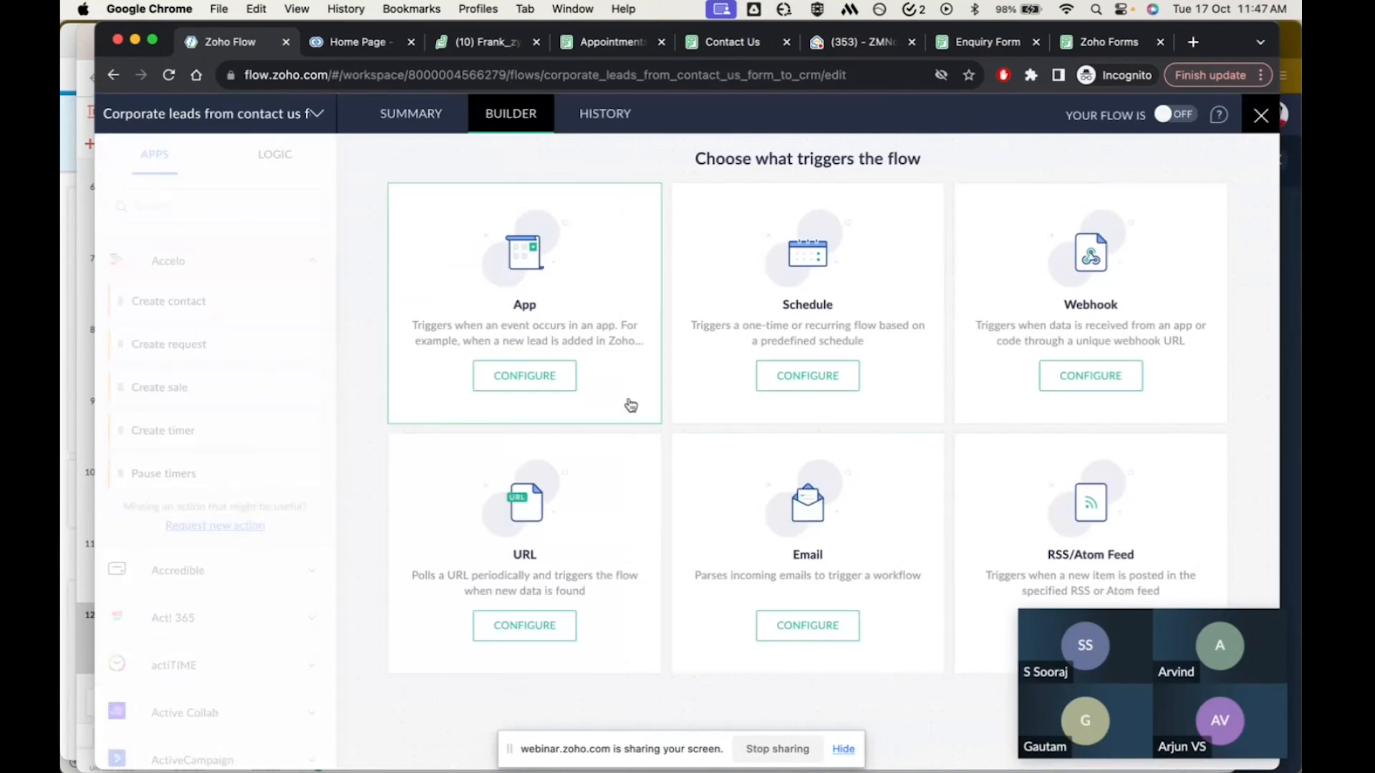
{"action": "left_click", "coordinate": [731, 43]}
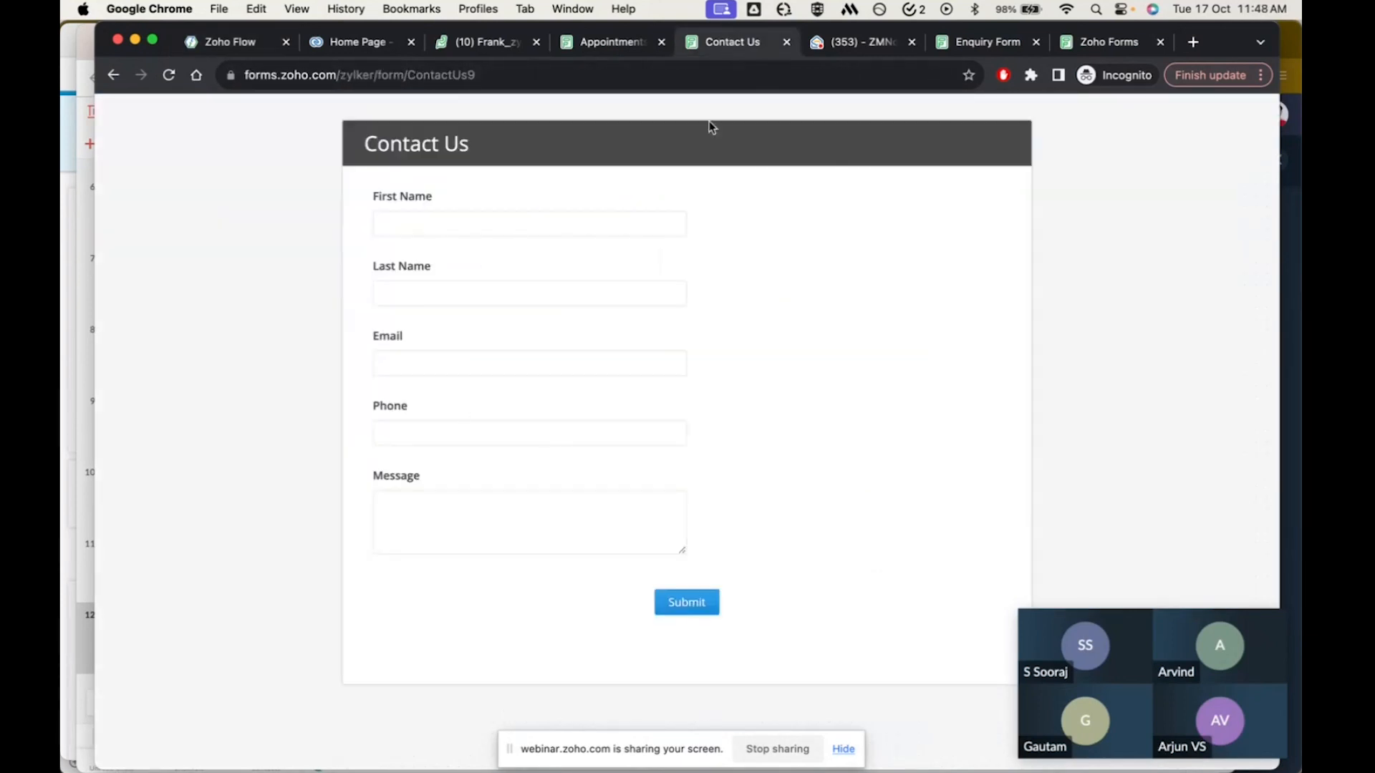
Look over the Desk tickets, CRM, Appointments and Contact Us pages, then return to the flow's trigger choices
{"action": "left_click", "coordinate": [449, 223]}
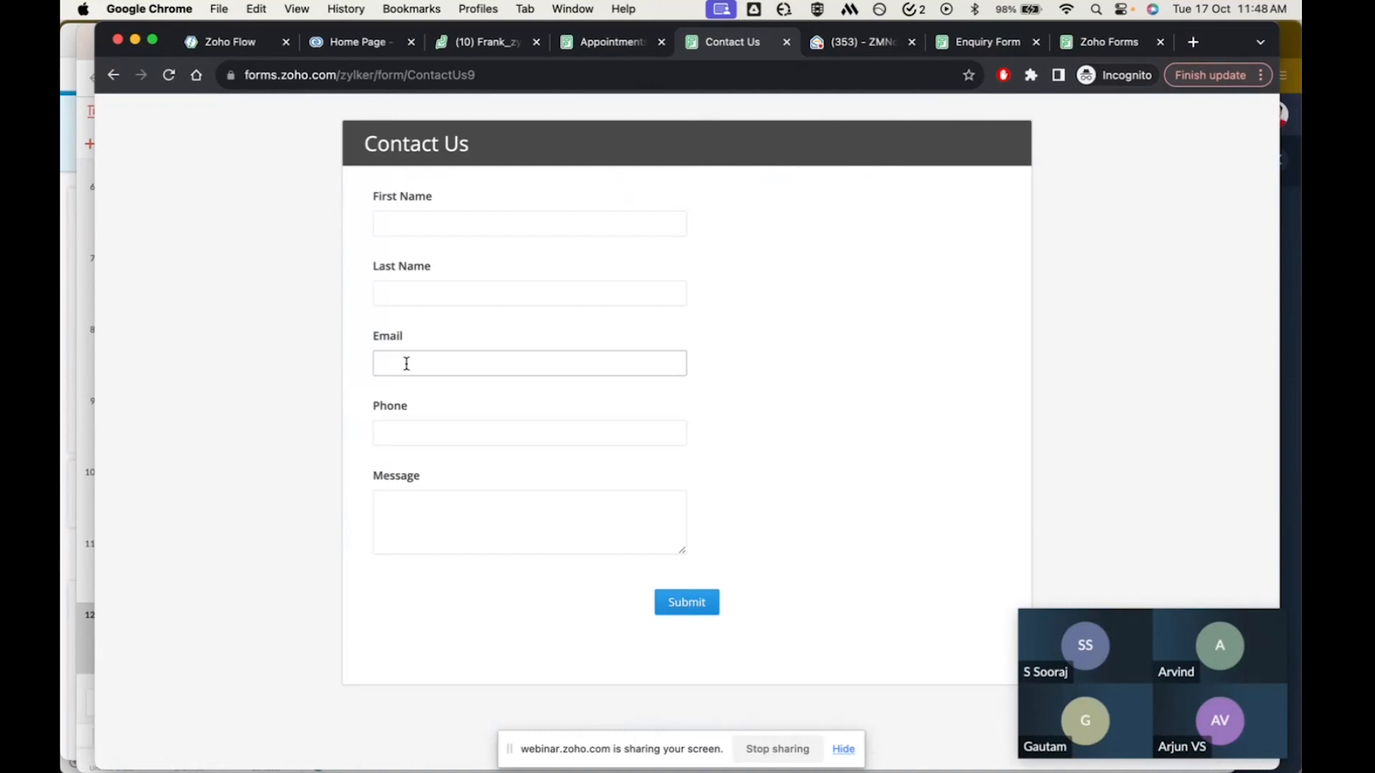
{"action": "left_click", "coordinate": [471, 42]}
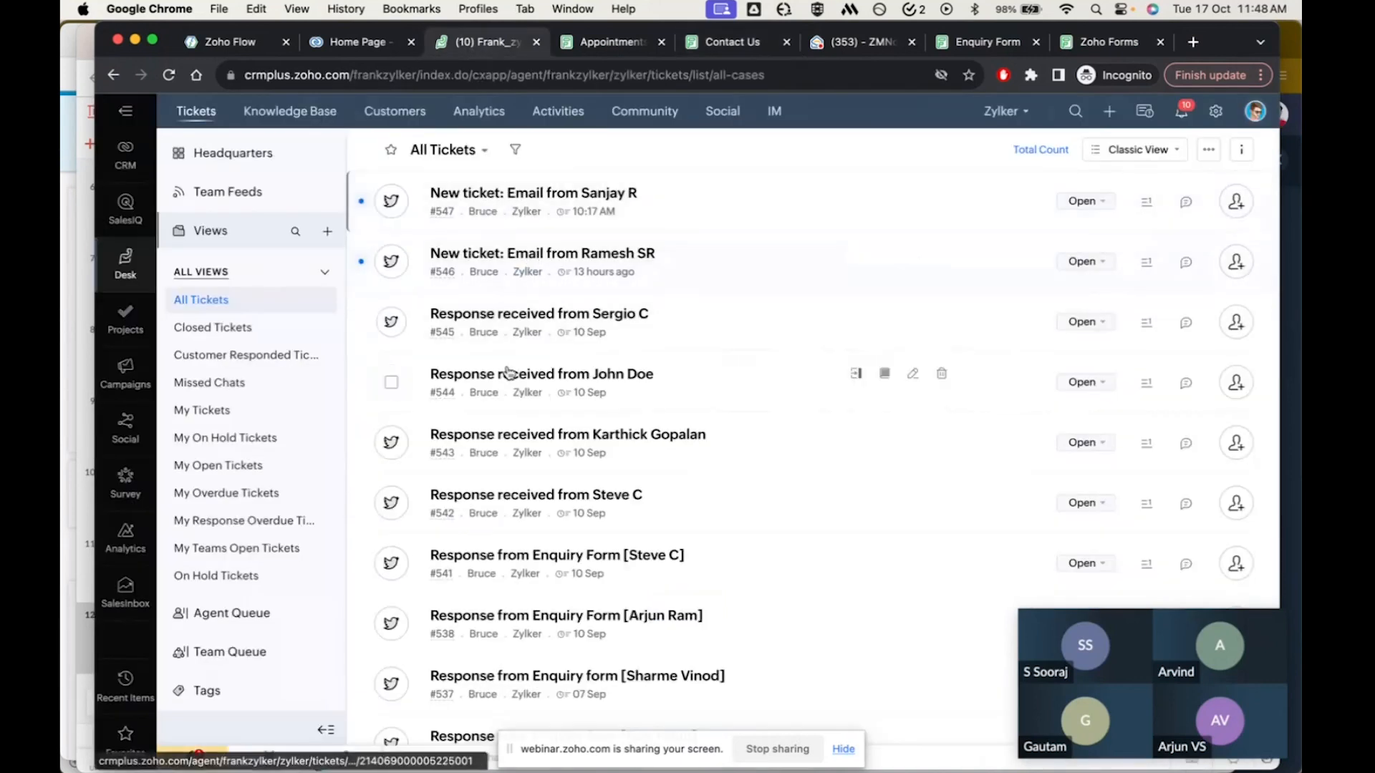
{"action": "left_click", "coordinate": [646, 44]}
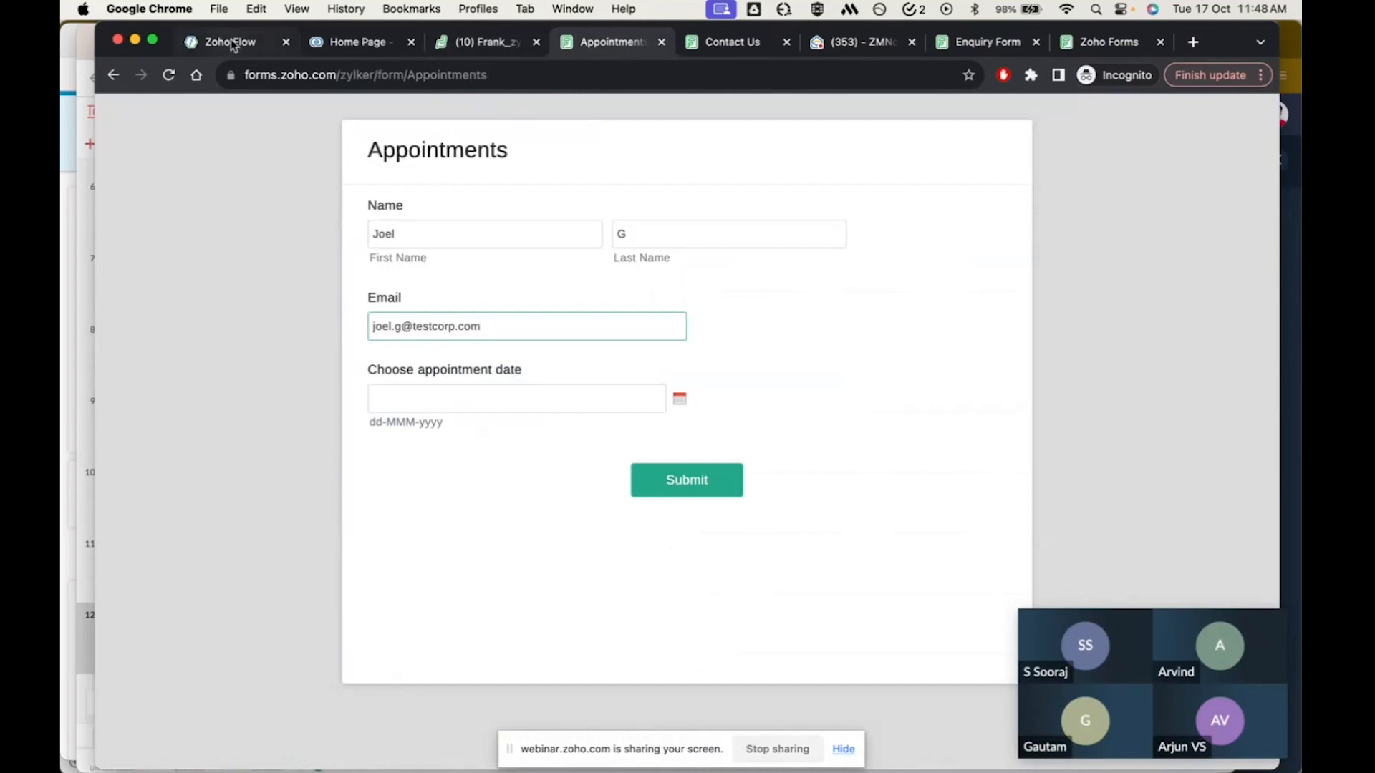
{"action": "left_click", "coordinate": [358, 43]}
{"action": "left_click", "coordinate": [476, 43]}
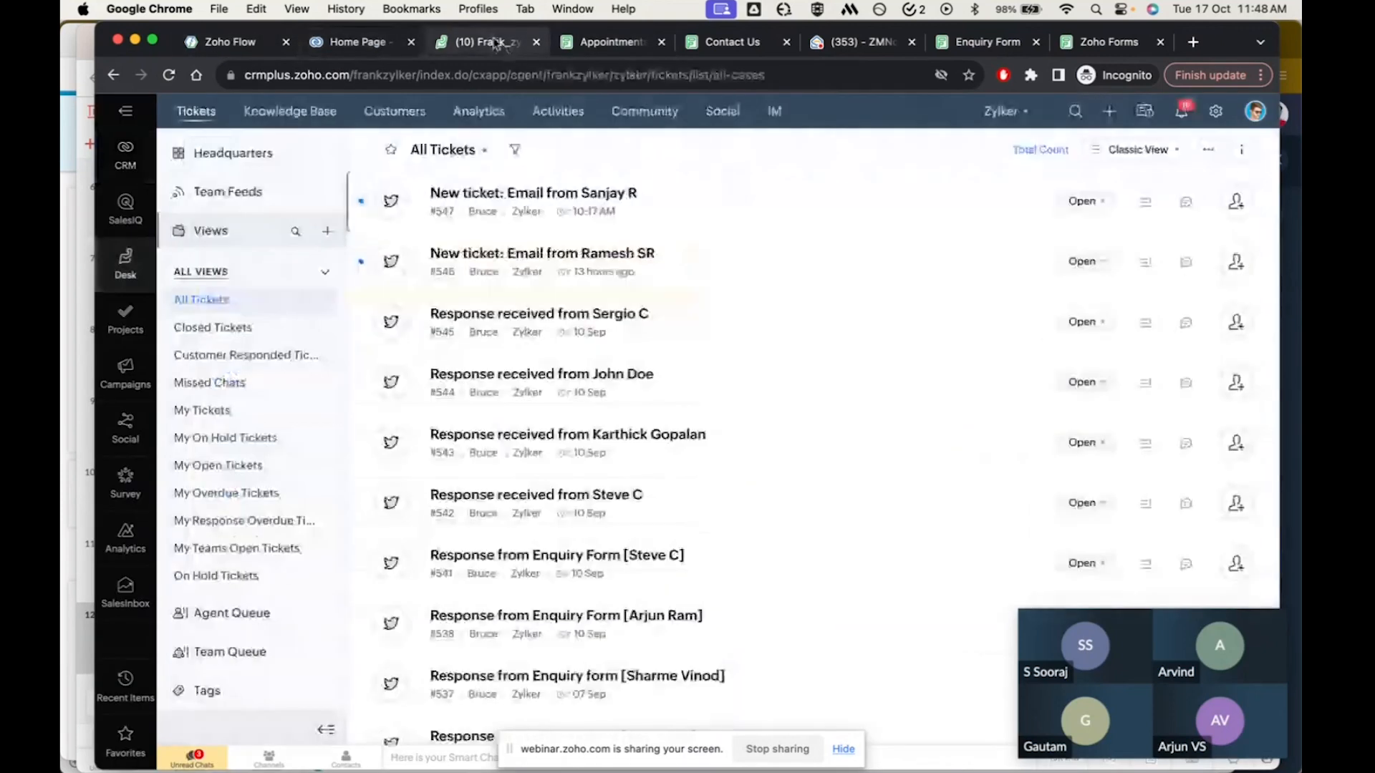
{"action": "left_click", "coordinate": [610, 43]}
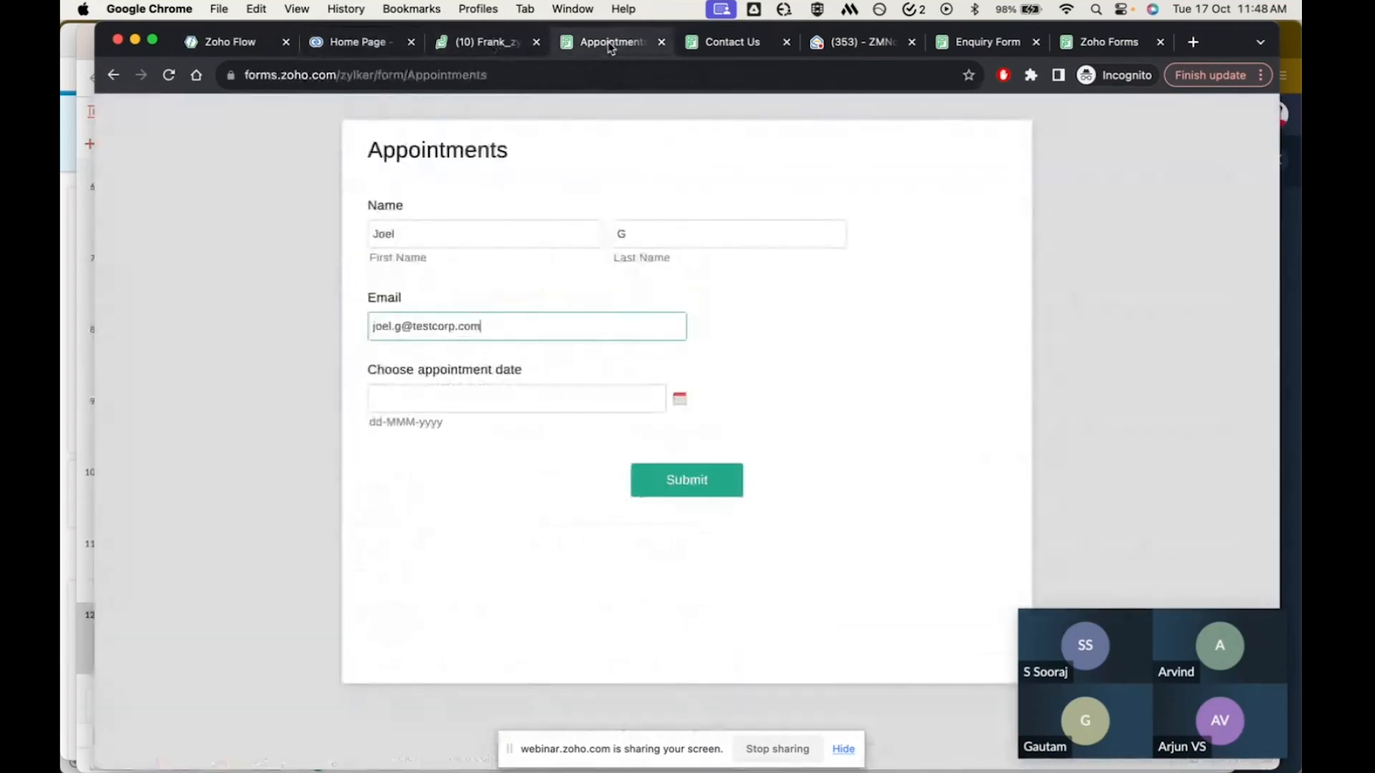
{"action": "left_click", "coordinate": [726, 51]}
{"action": "left_click", "coordinate": [229, 43]}
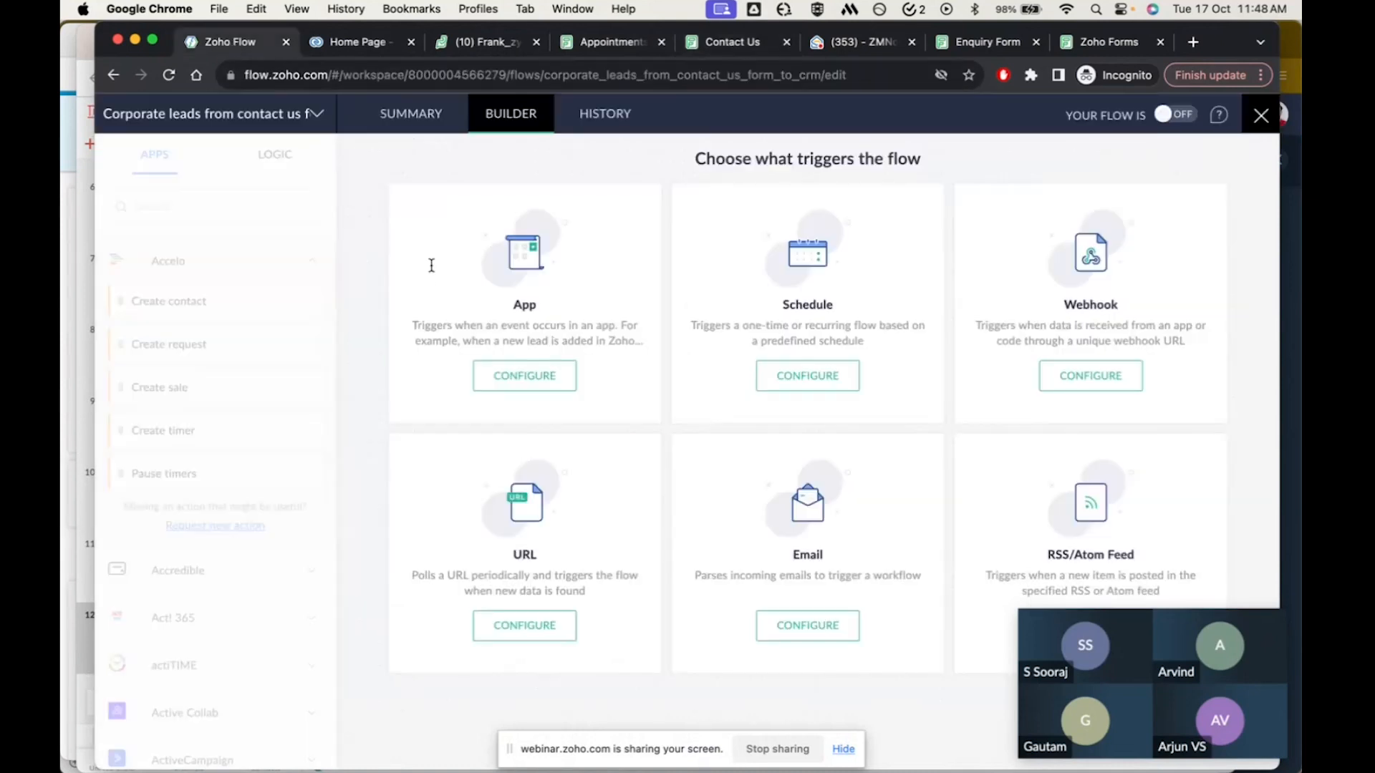
Choose Zoho Forms as the app that triggers the flow
{"action": "left_click", "coordinate": [517, 378]}
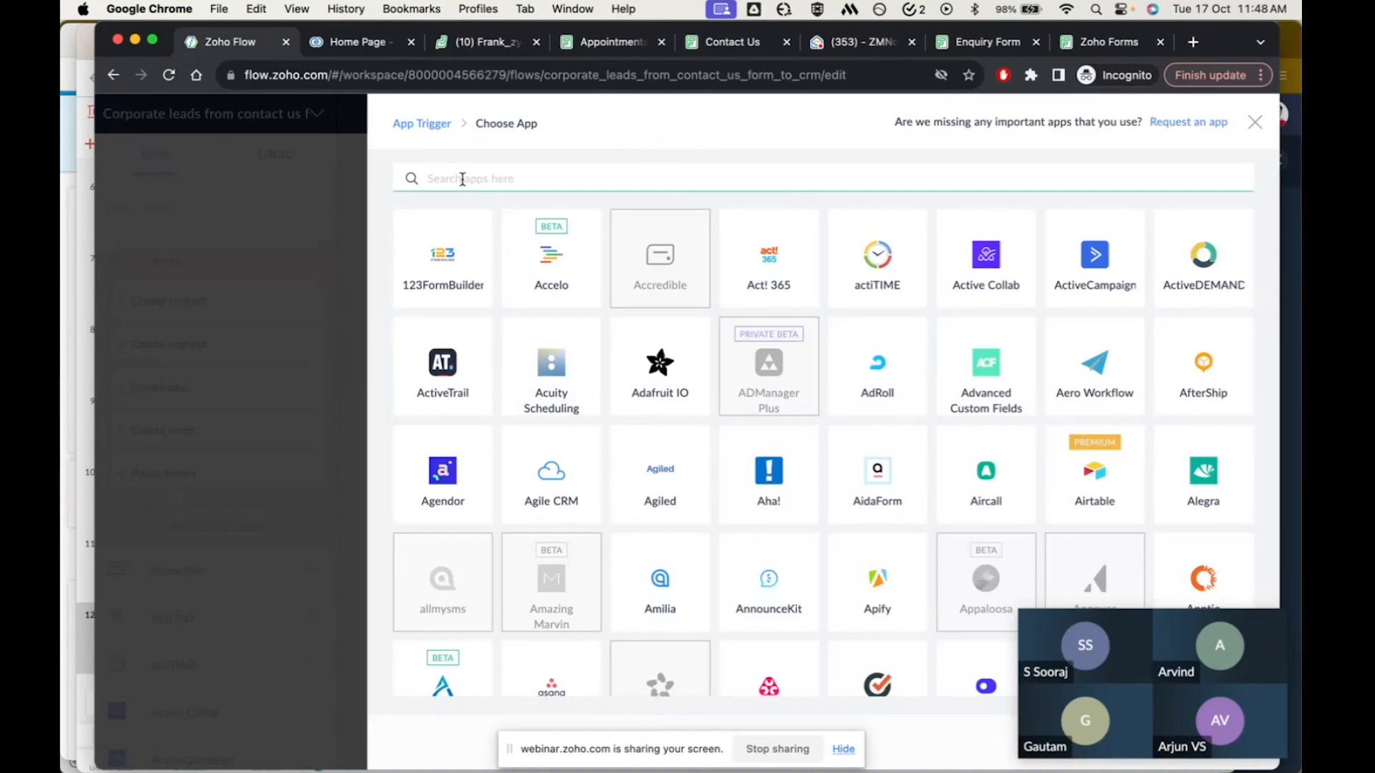
{"action": "type", "text": "zoho for"}
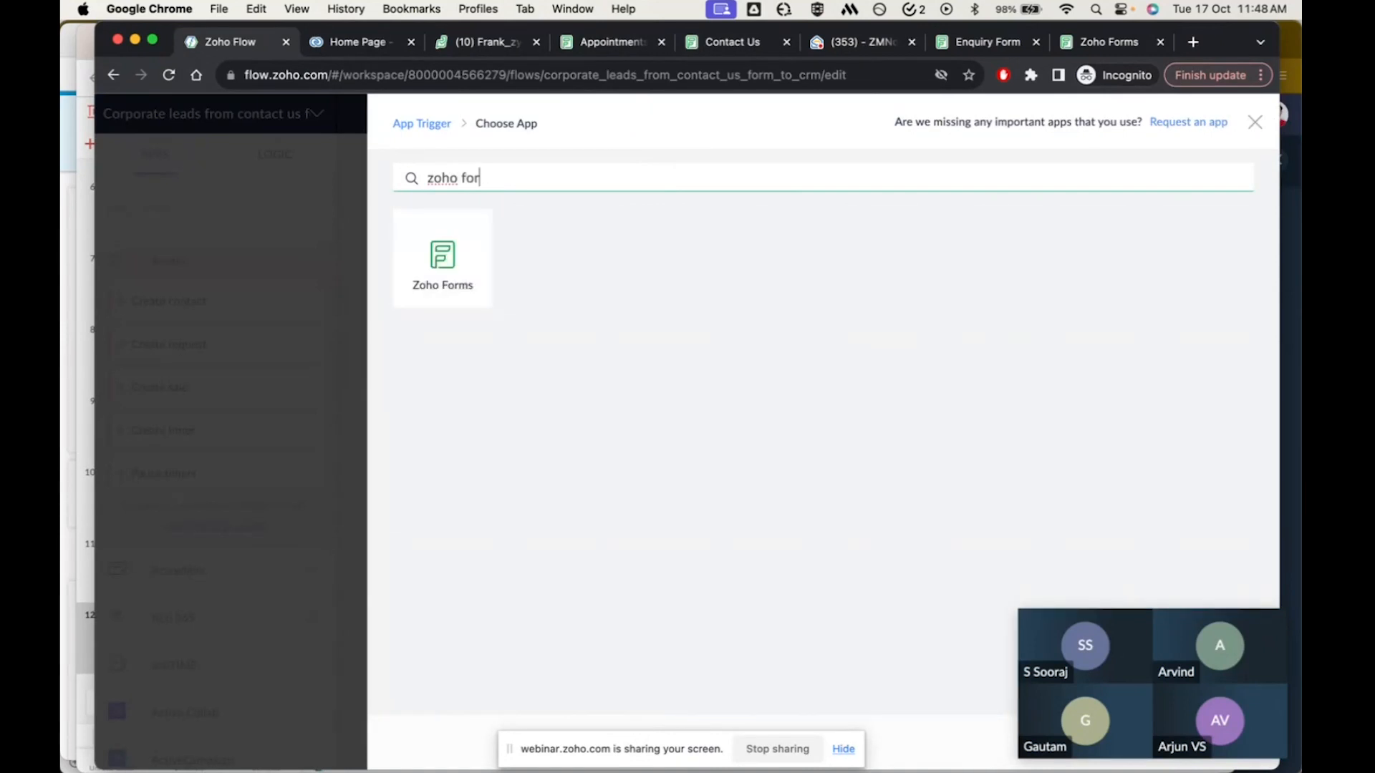
{"action": "left_click", "coordinate": [445, 244]}
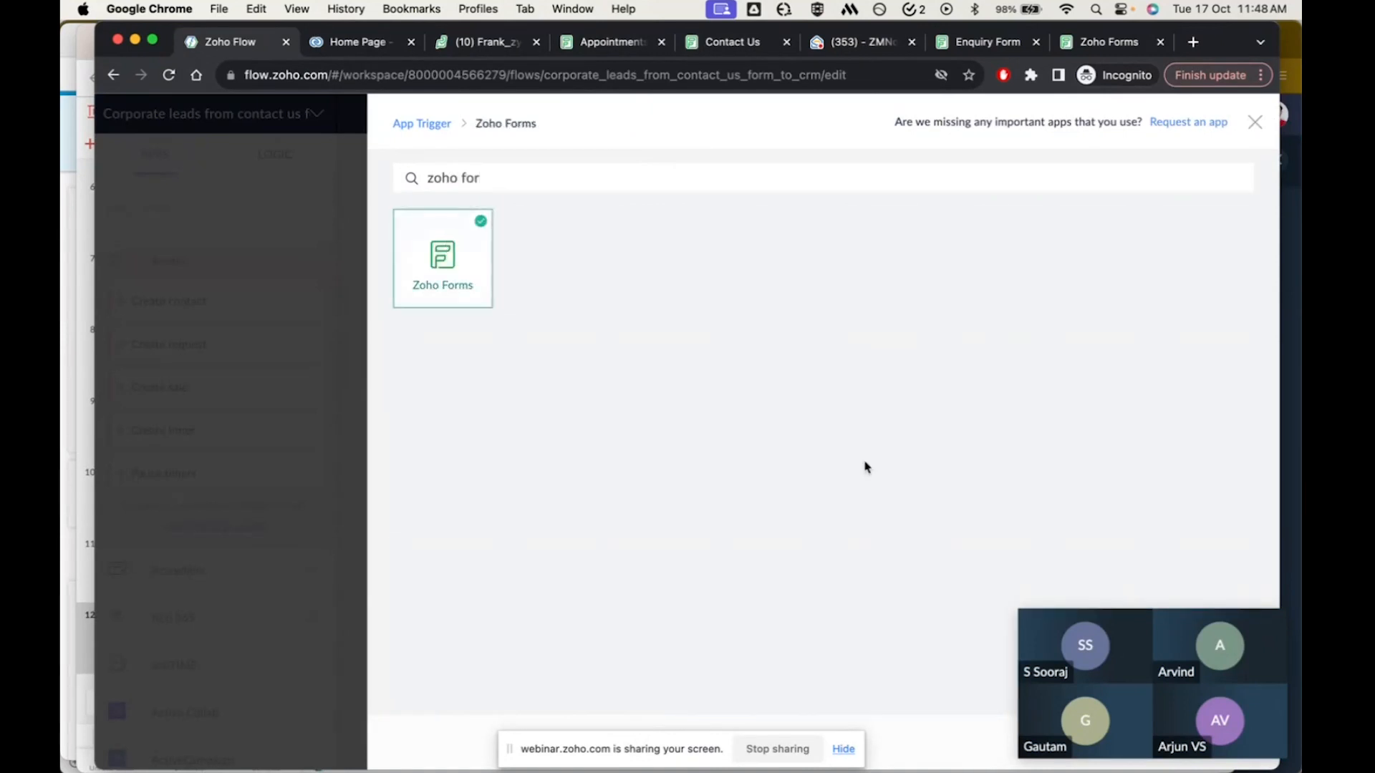
{"action": "mouse_move", "coordinate": [1131, 639]}
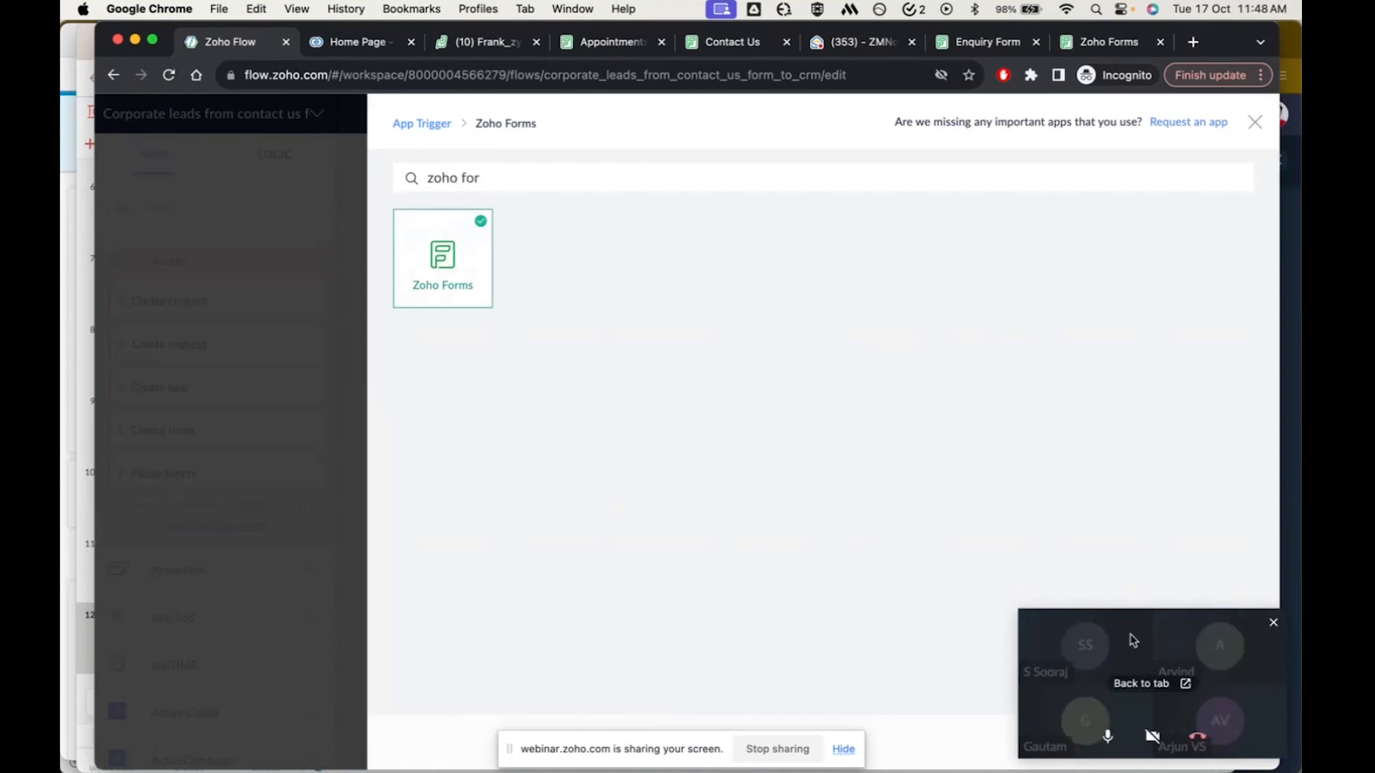
{"action": "left_click", "coordinate": [1167, 616]}
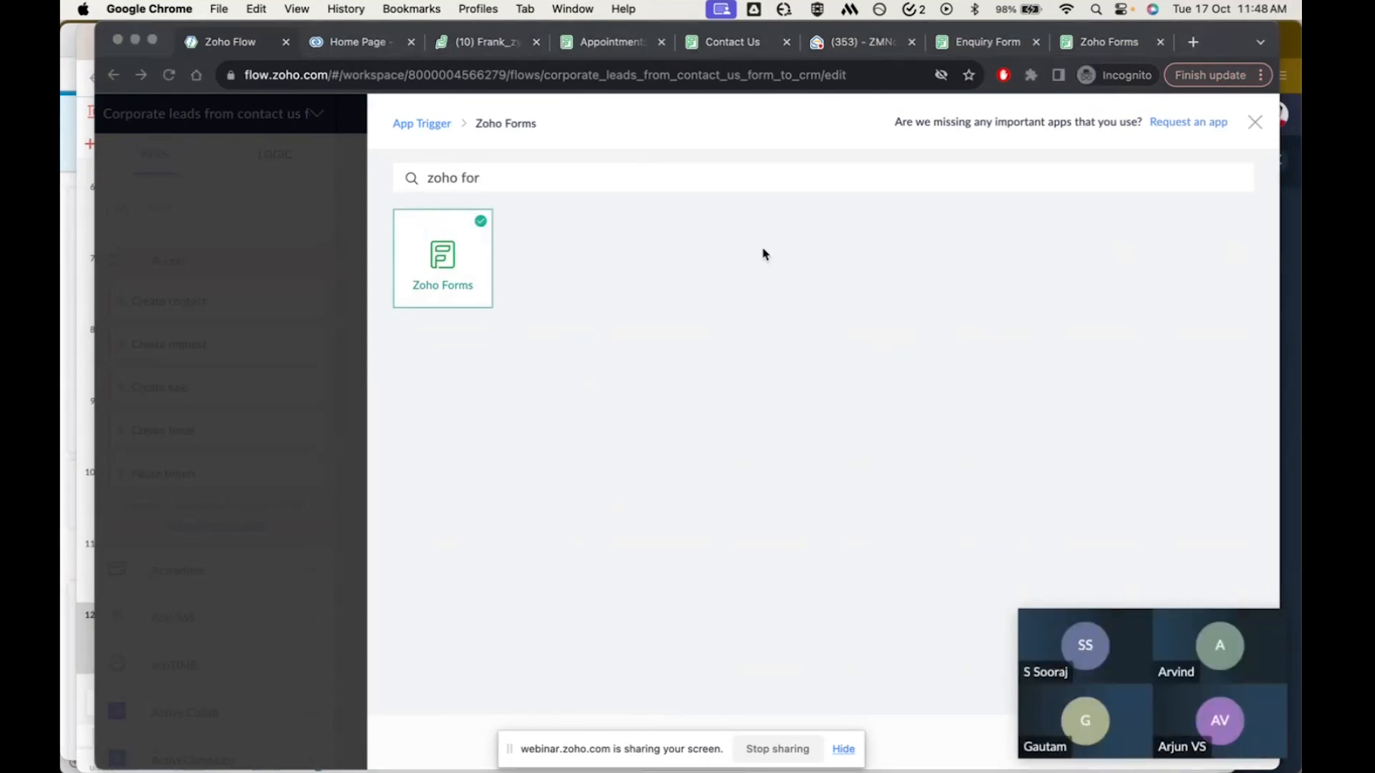
{"action": "left_click", "coordinate": [153, 40]}
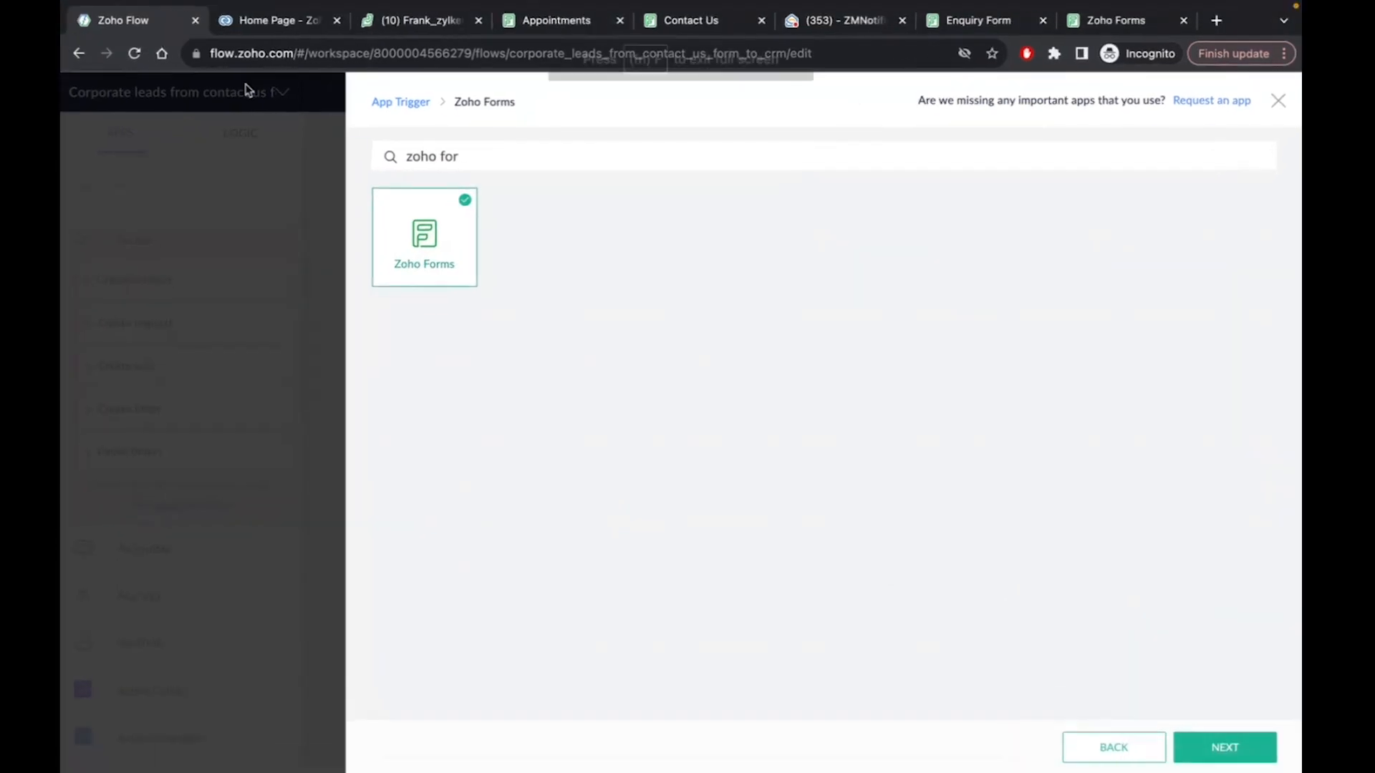
{"action": "left_click", "coordinate": [1223, 747]}
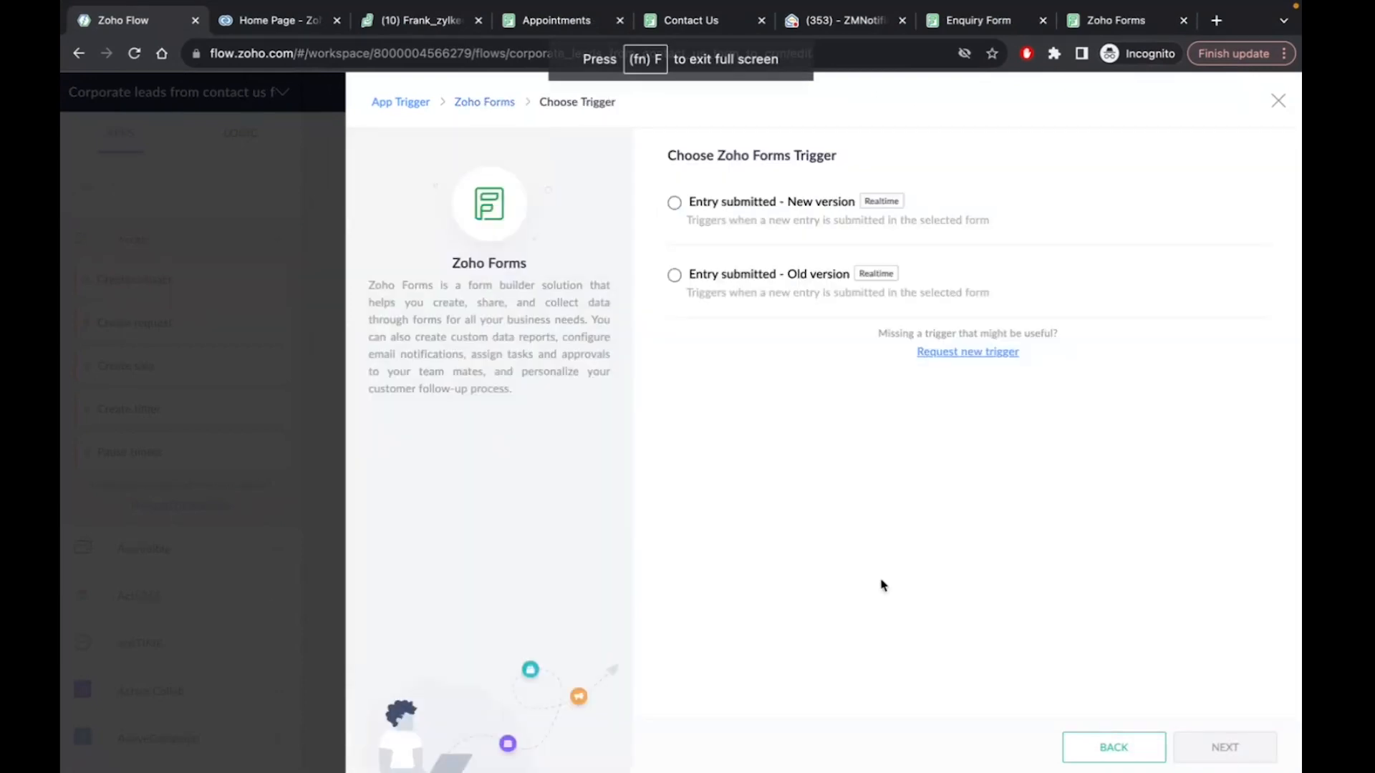
Set the trigger to 'Entry submitted - New version' on the Contact Us form using the existing connection, and save it
{"action": "left_click", "coordinate": [675, 204]}
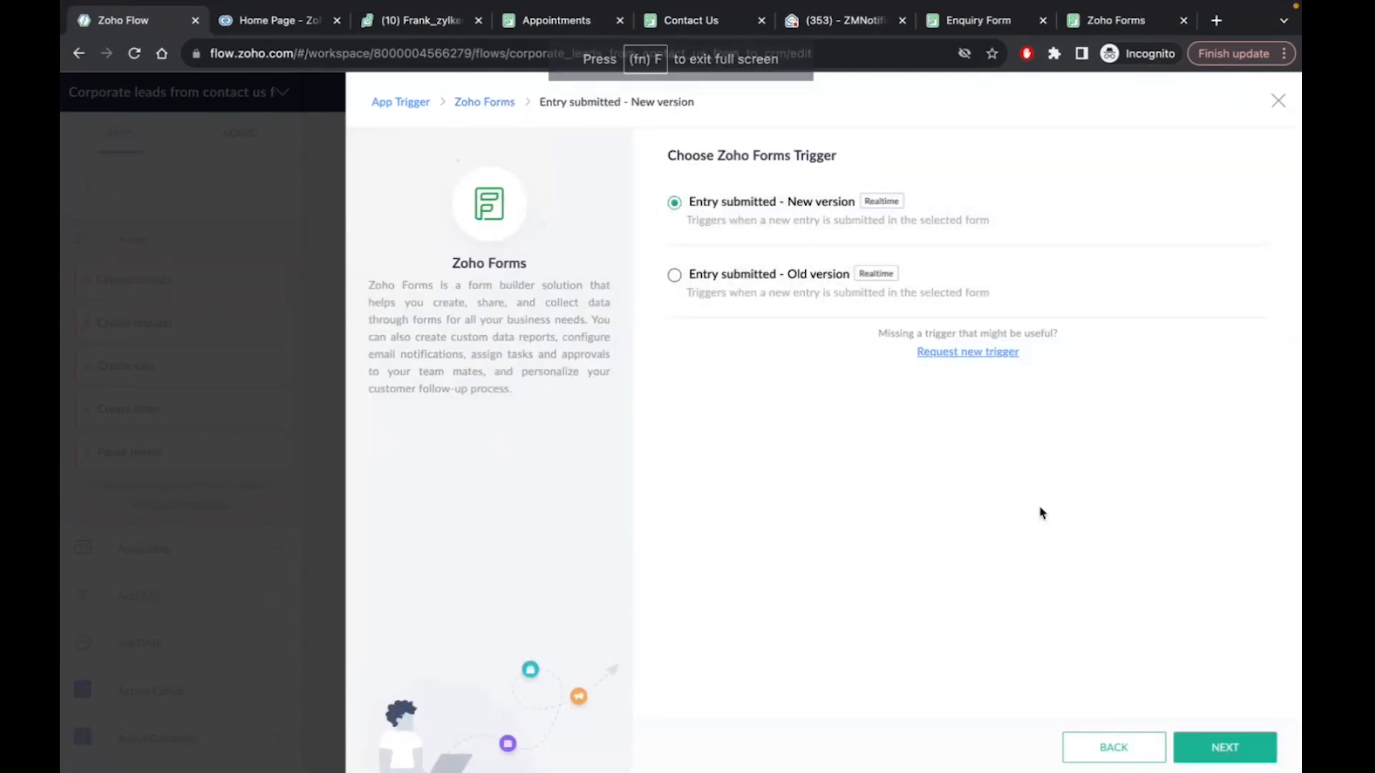
{"action": "left_click", "coordinate": [1230, 750]}
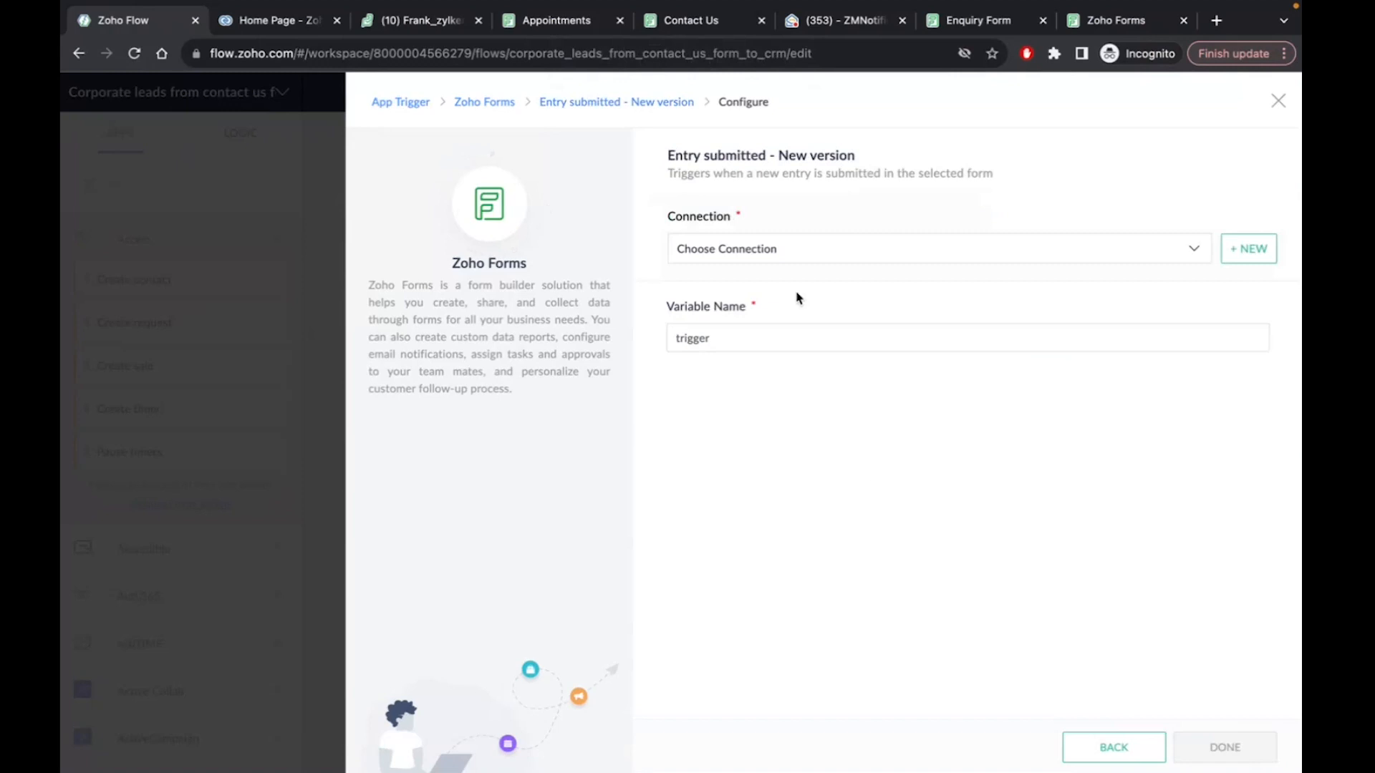
{"action": "left_click", "coordinate": [776, 254]}
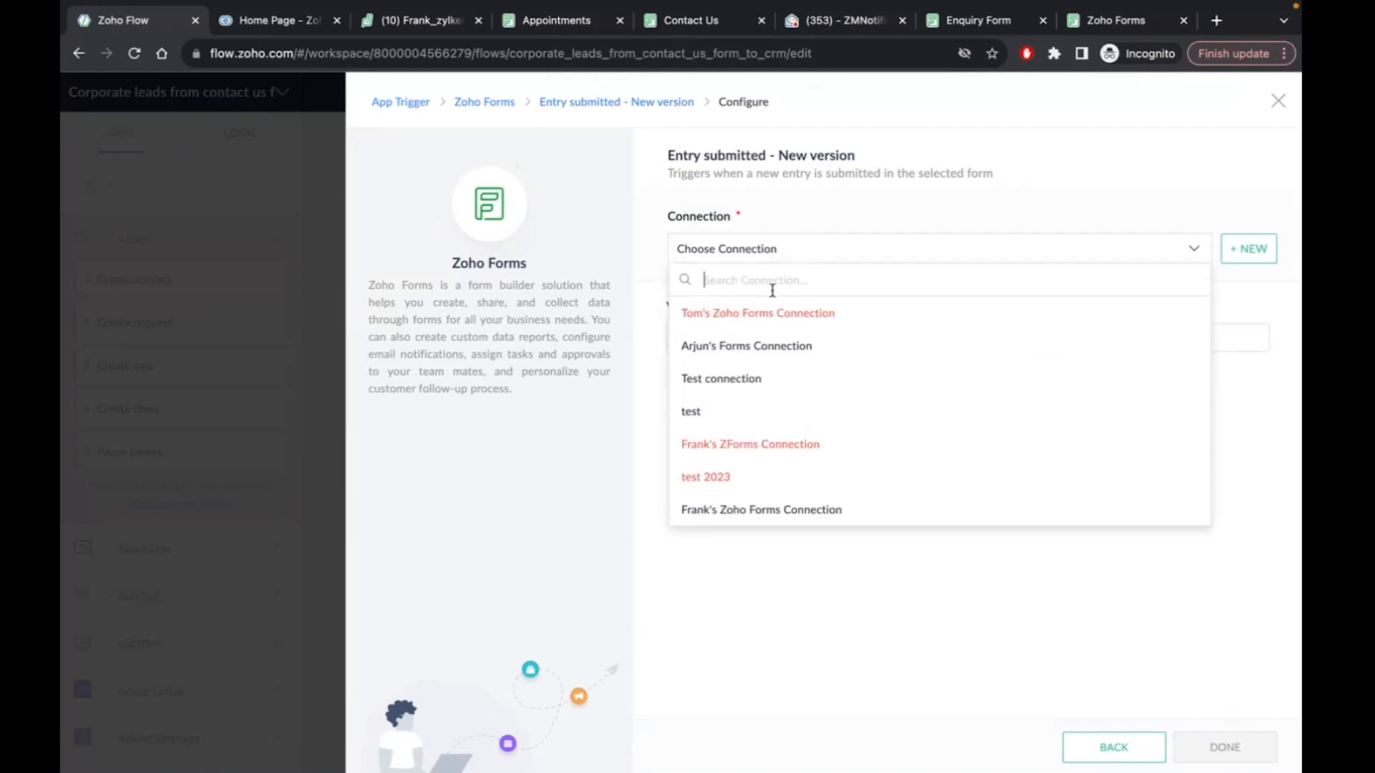
{"action": "left_click", "coordinate": [759, 509]}
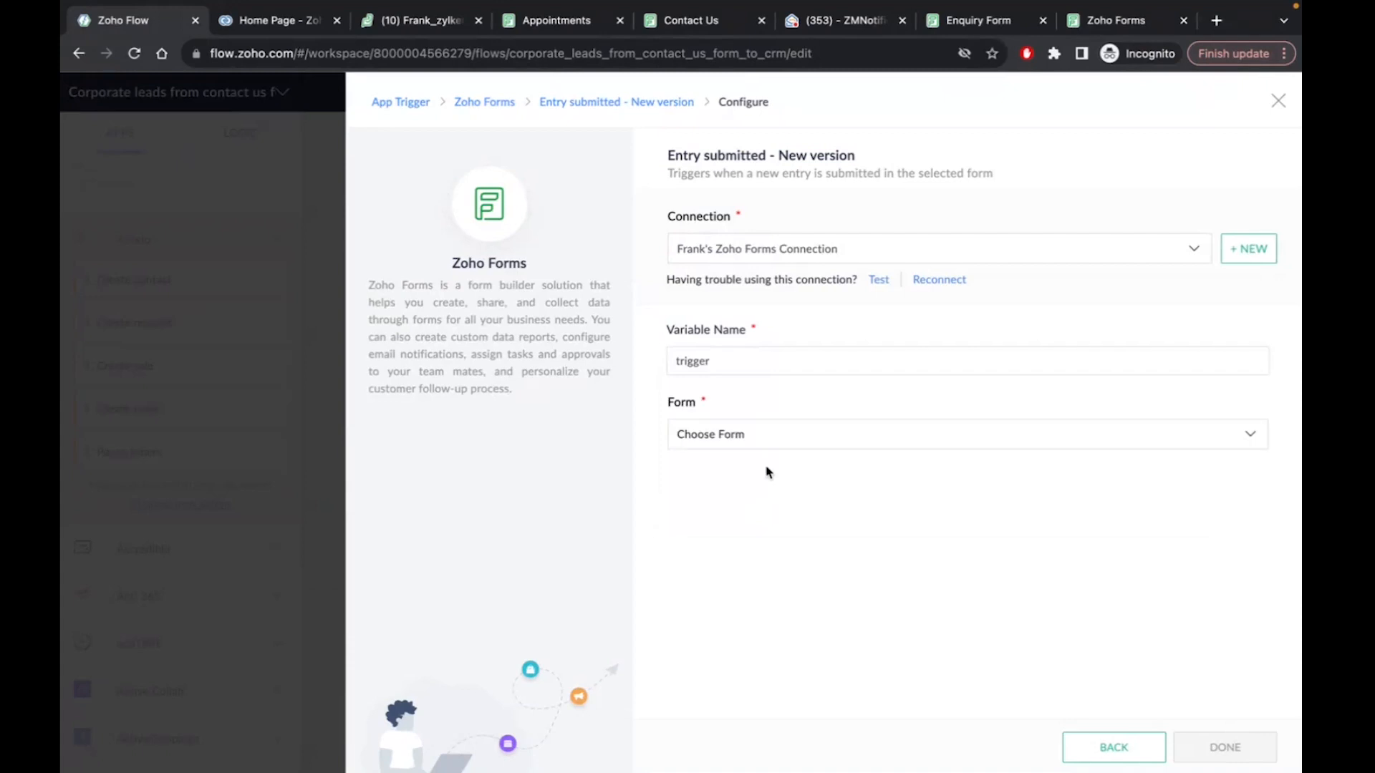
{"action": "left_click", "coordinate": [745, 440]}
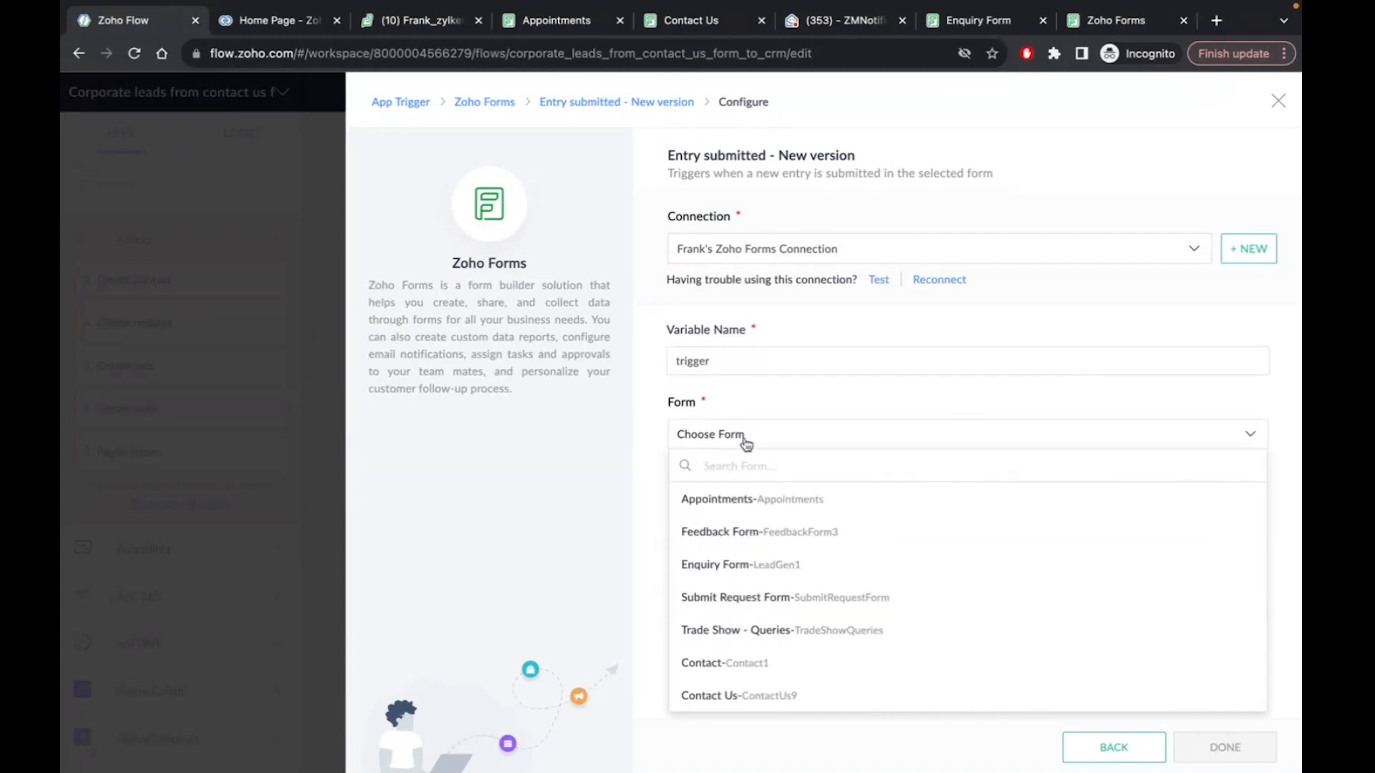
{"action": "left_click", "coordinate": [742, 703]}
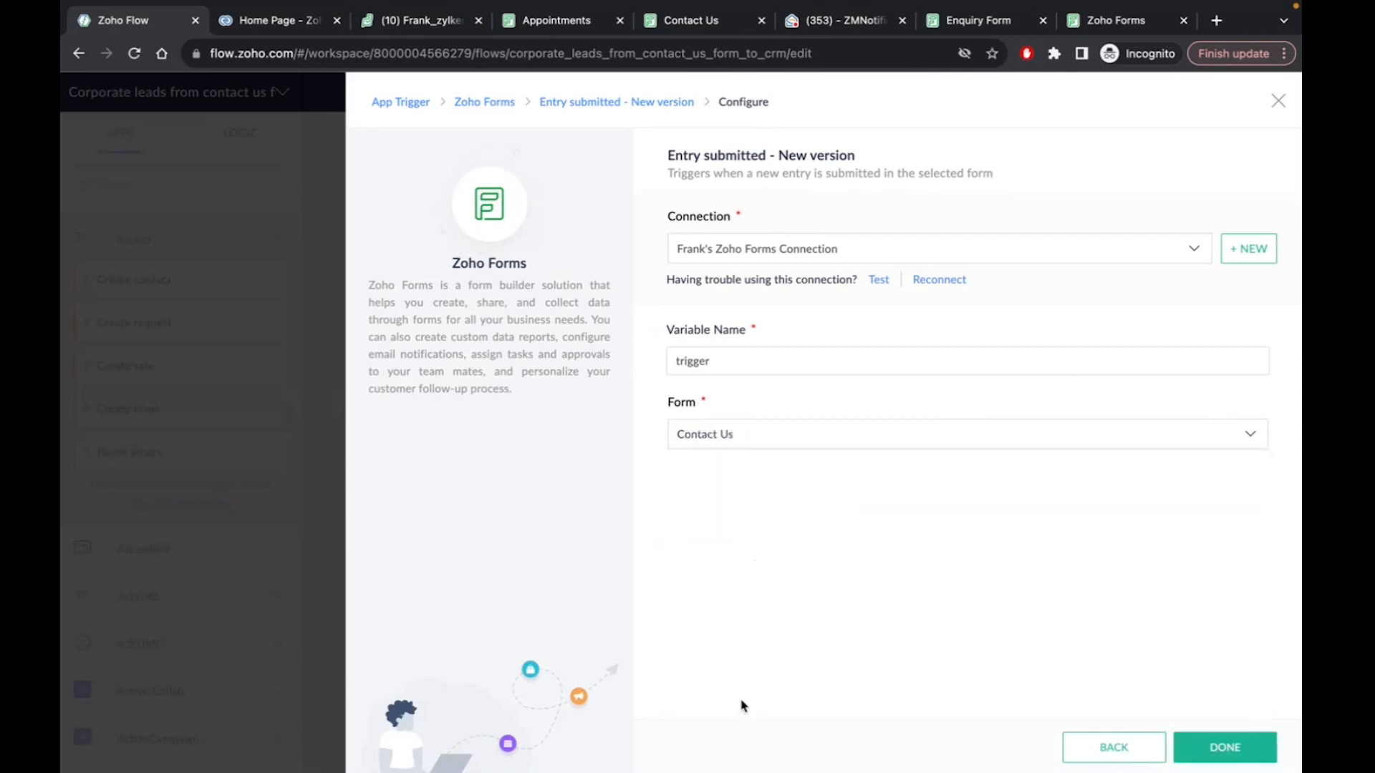
{"action": "left_click", "coordinate": [691, 21]}
{"action": "left_click", "coordinate": [129, 22]}
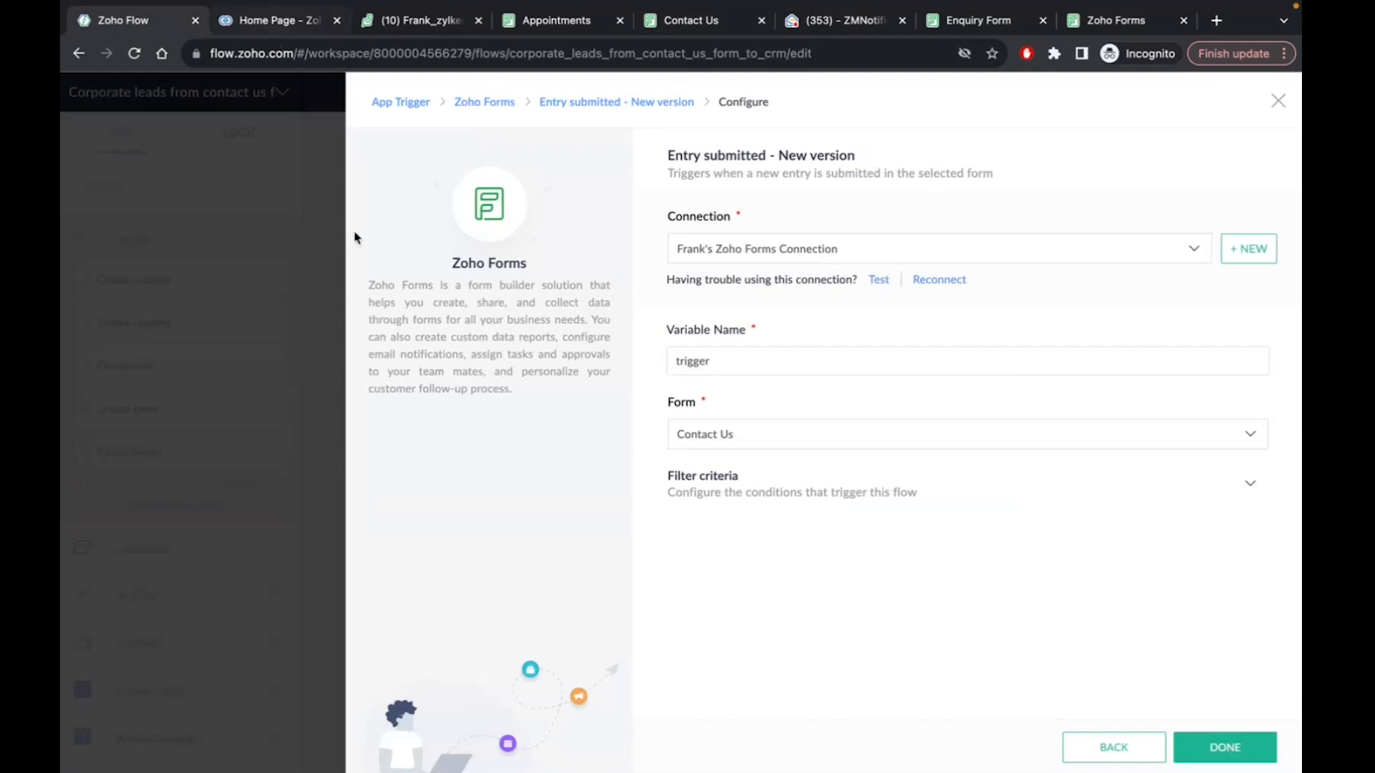
{"action": "left_click", "coordinate": [1247, 754]}
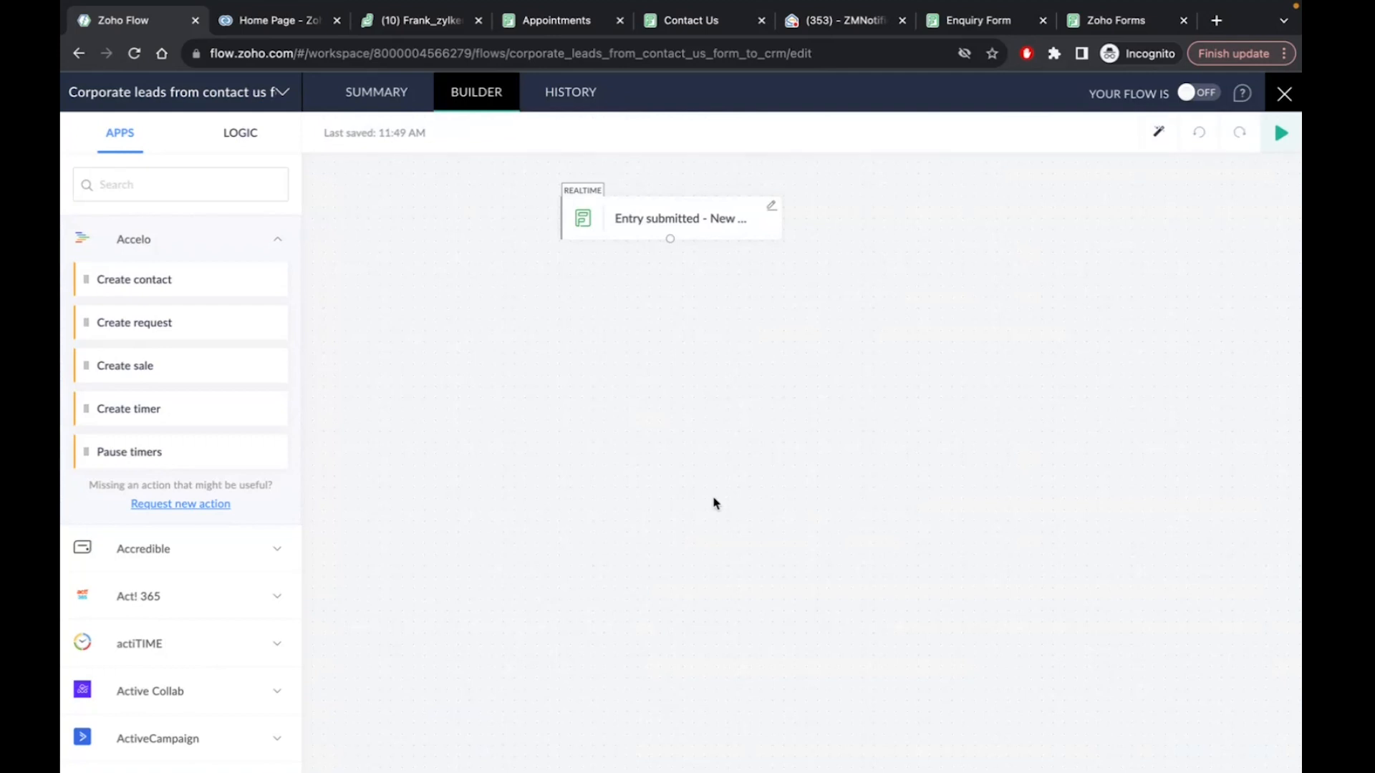
Fill the Contact Us form with a sample first name, last name and testcorp.com email address
{"action": "left_click", "coordinate": [702, 26]}
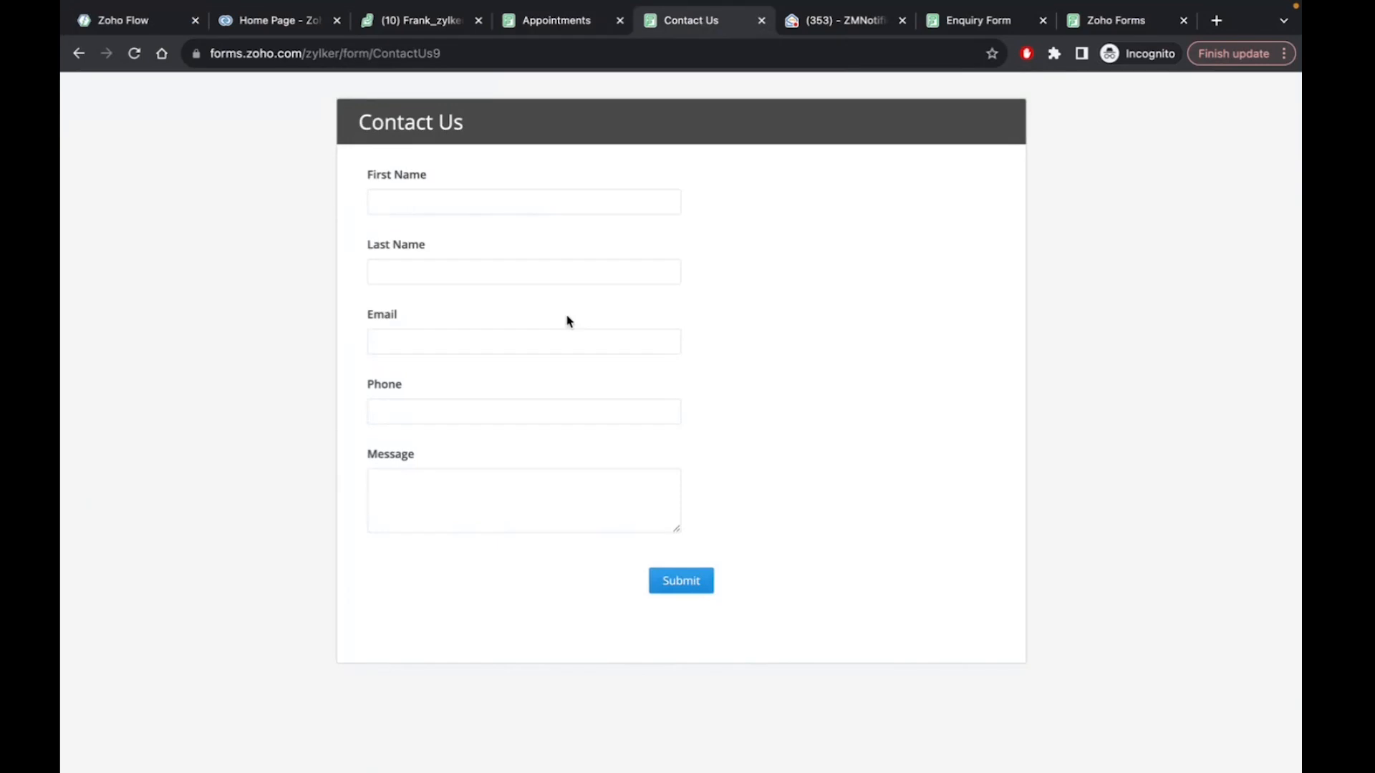
{"action": "type", "text": "joh"}
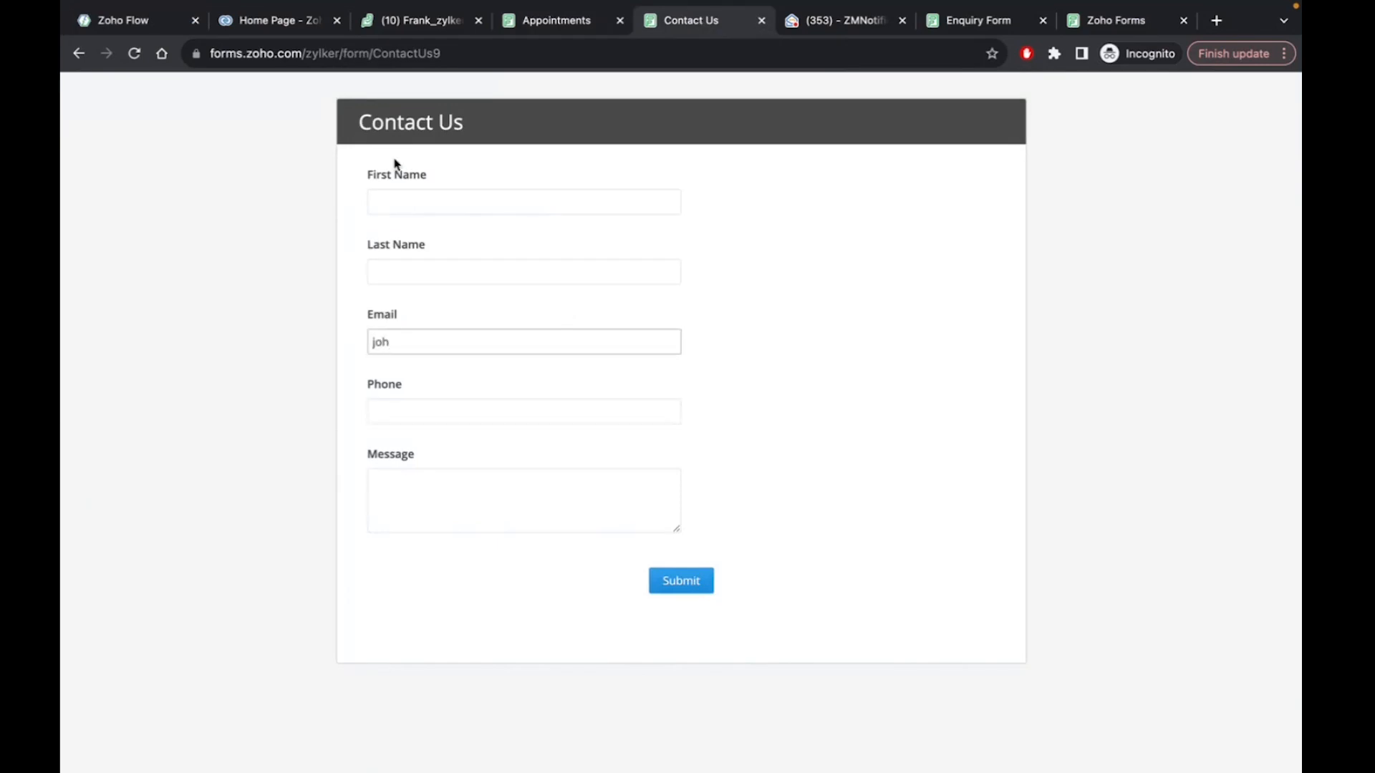
{"action": "left_click", "coordinate": [391, 200]}
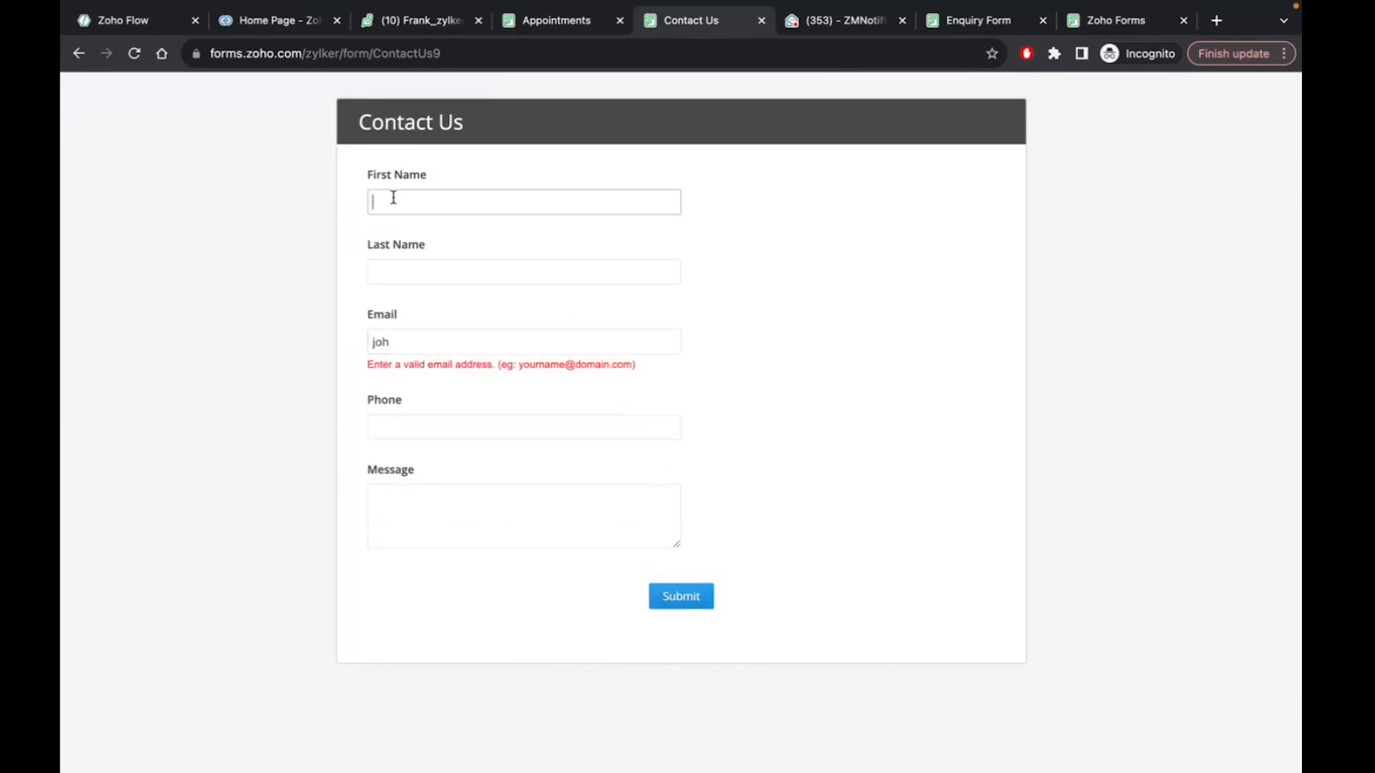
{"action": "type", "text": "John"}
{"action": "left_click", "coordinate": [423, 266]}
{"action": "type", "text": "Doe"}
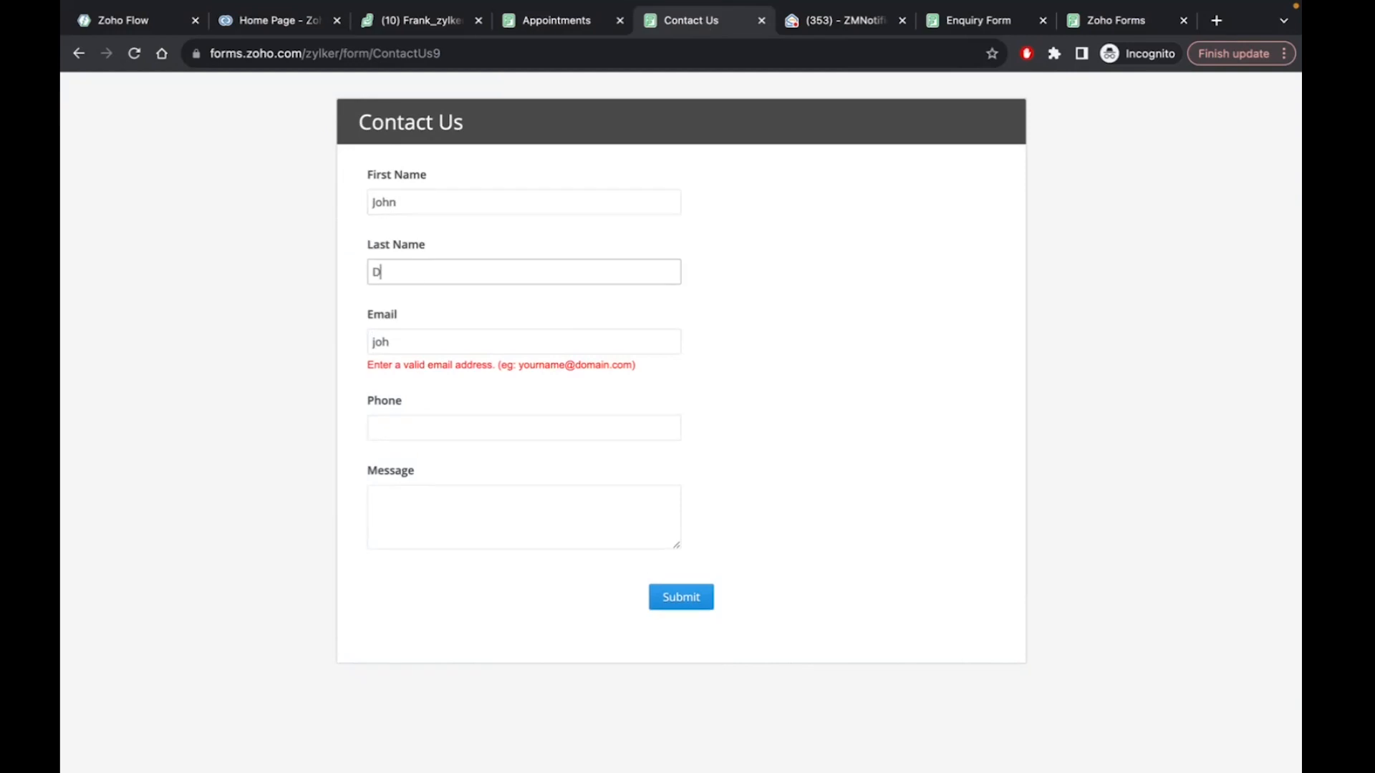
{"action": "left_click", "coordinate": [432, 343]}
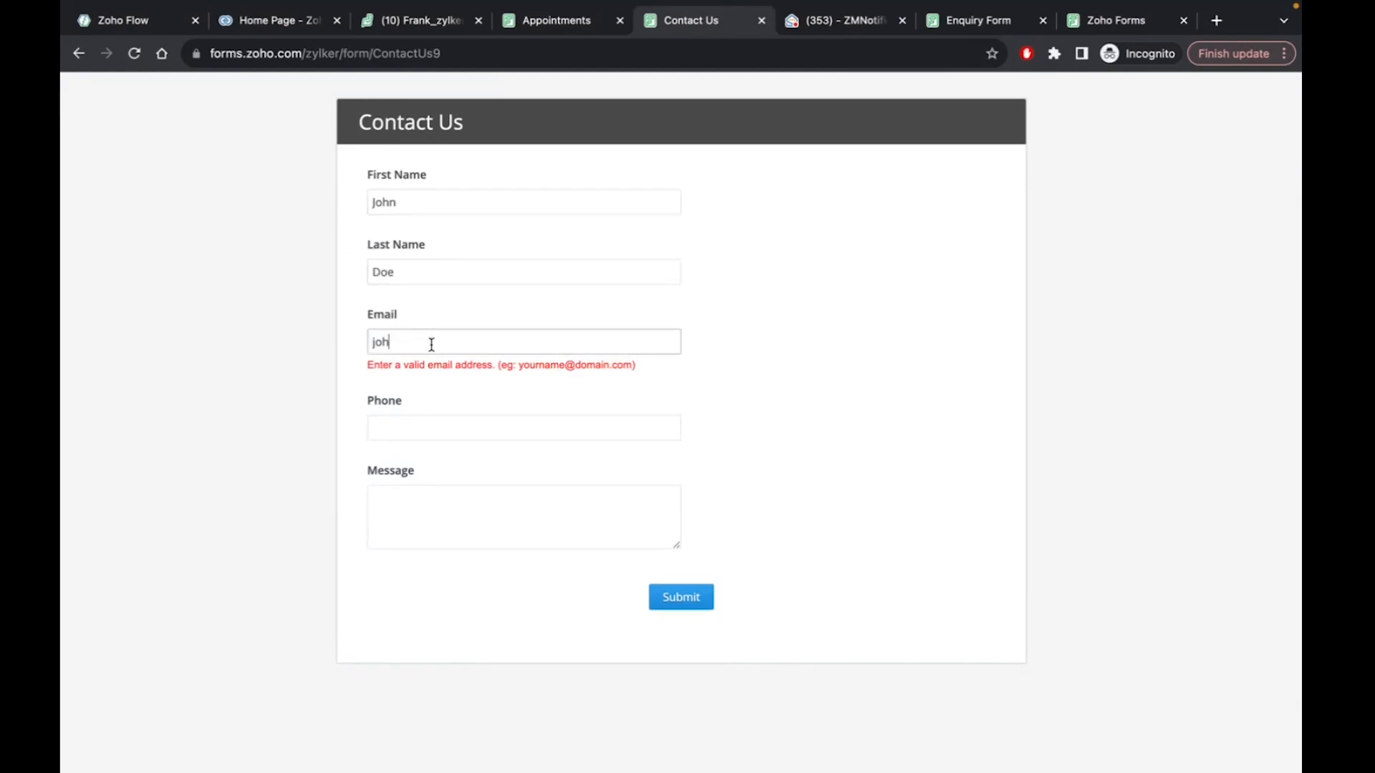
{"action": "key", "text": "BackSpace"}
{"action": "key", "text": "BackSpace"}
{"action": "type", "text": ".doe@testcorp.com"}
Highlight the email's domain, paste it into Phone, then delete it again
{"action": "double_click", "coordinate": [429, 341]}
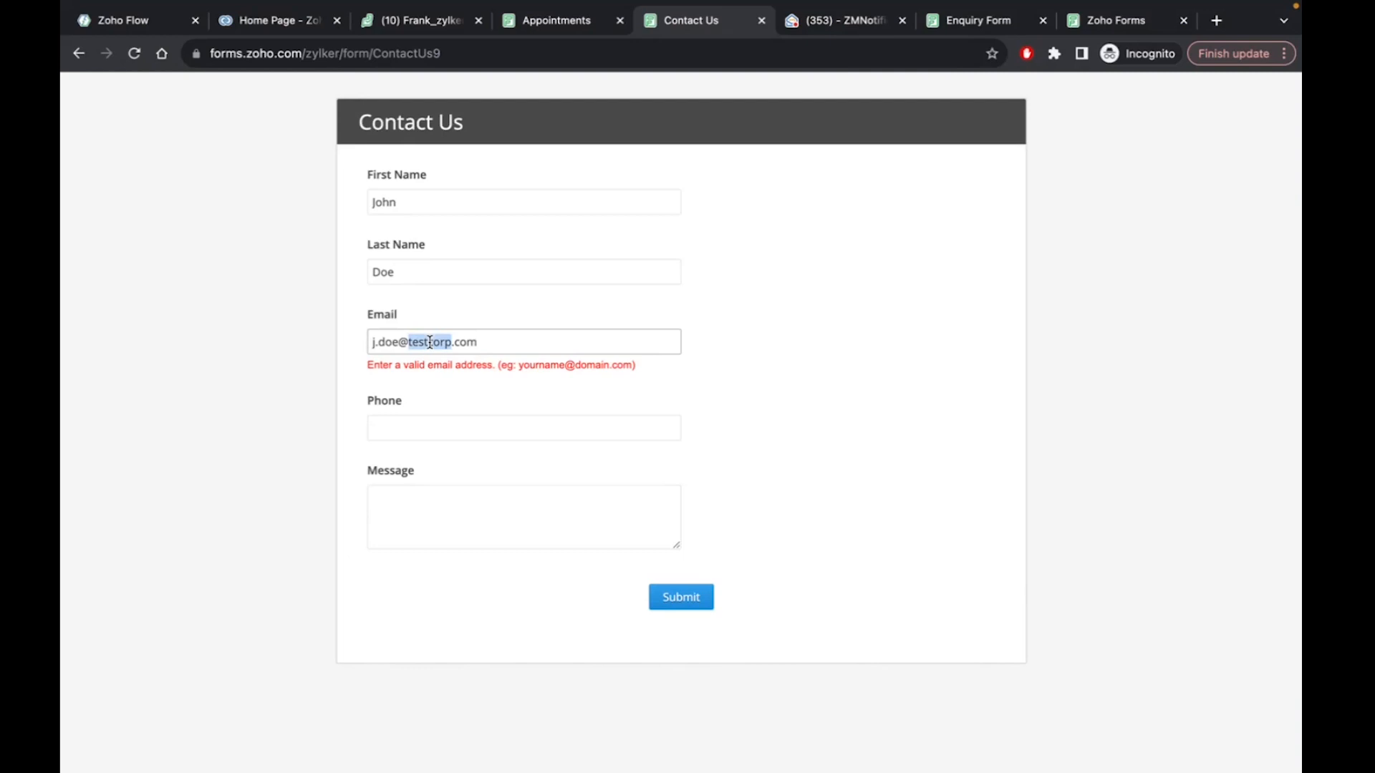
{"action": "left_click", "coordinate": [484, 341]}
{"action": "double_click", "coordinate": [427, 343]}
{"action": "key", "text": "ctrl+c"}
{"action": "left_click", "coordinate": [430, 427]}
{"action": "key", "text": "ctrl+v"}
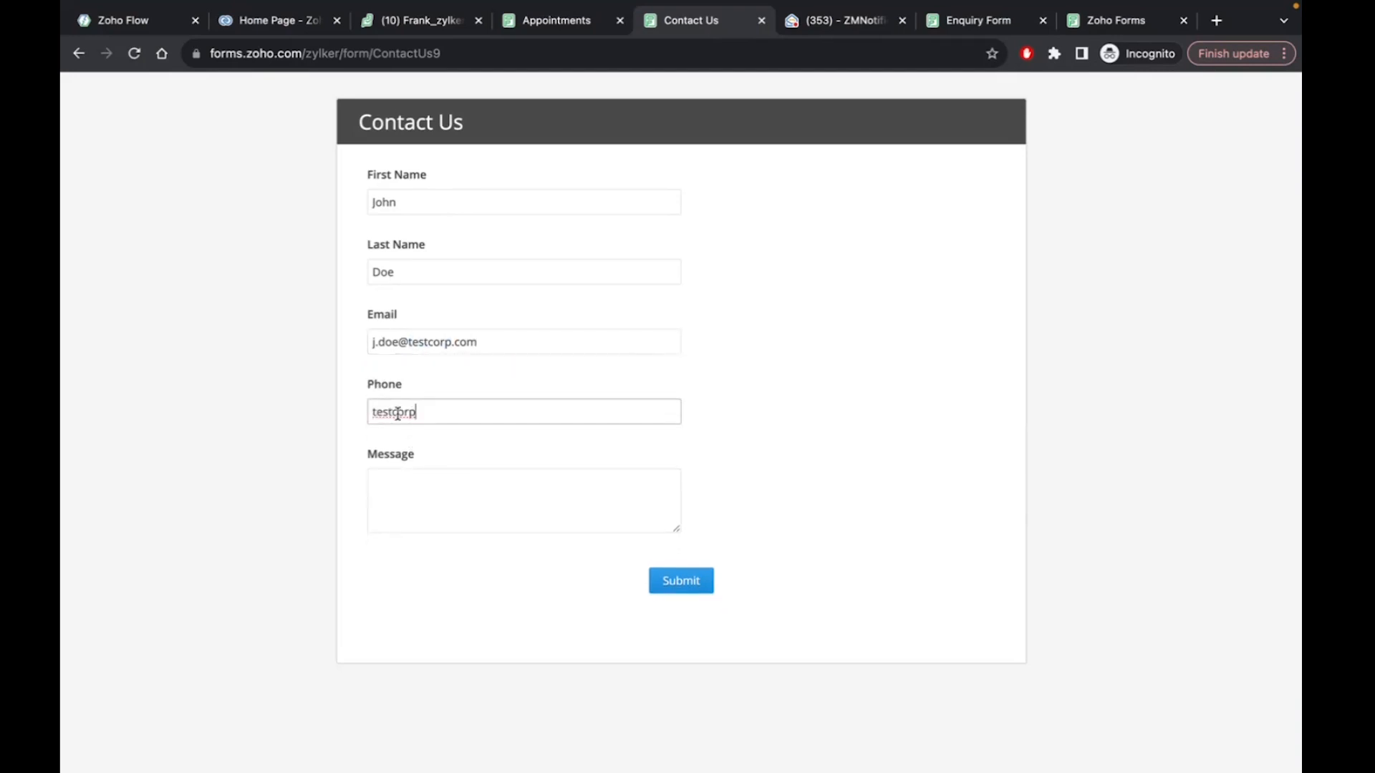
{"action": "left_click", "coordinate": [423, 344]}
{"action": "double_click", "coordinate": [396, 412]}
{"action": "key", "text": "BackSpace"}
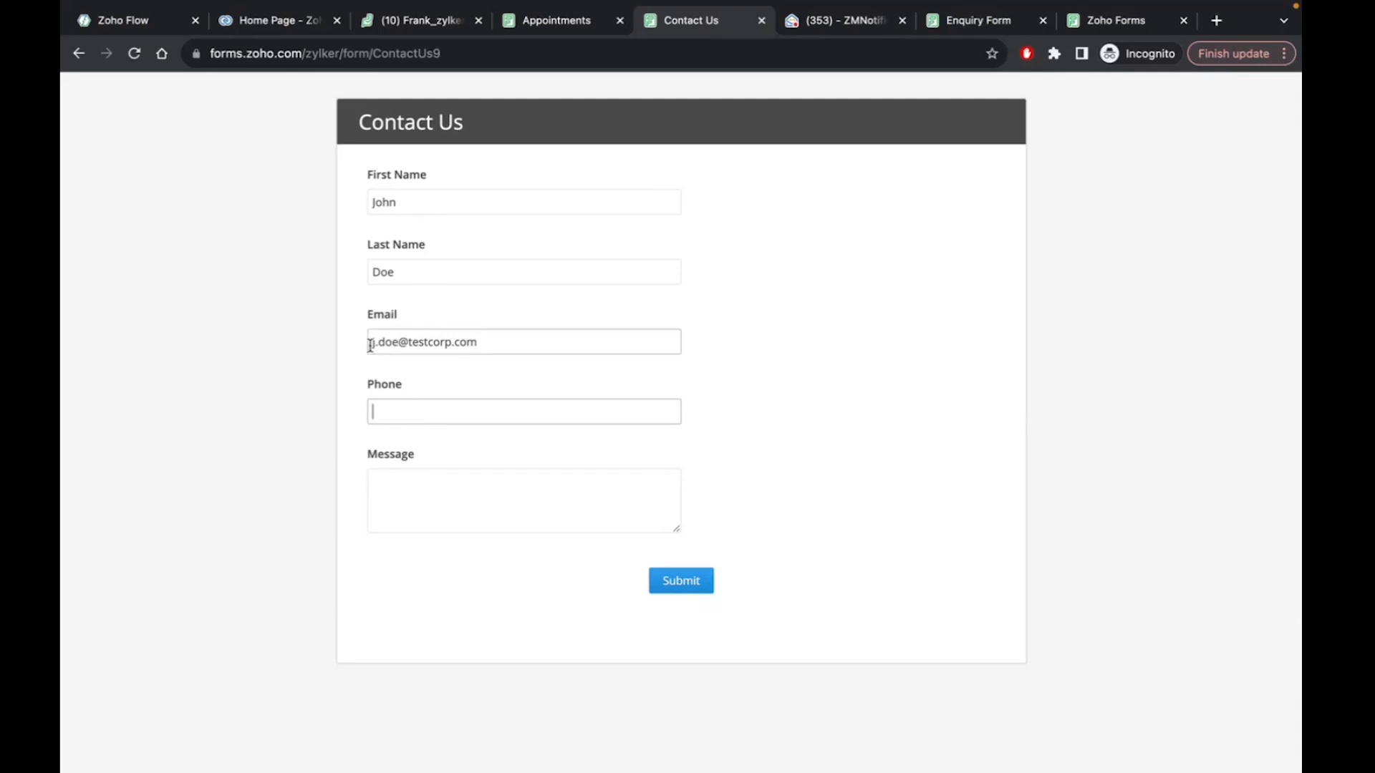
Highlight the company name within the email address, then return to the Zoho Flow builder
{"action": "left_click_drag", "start_coordinate": [372, 344], "coordinate": [477, 344]}
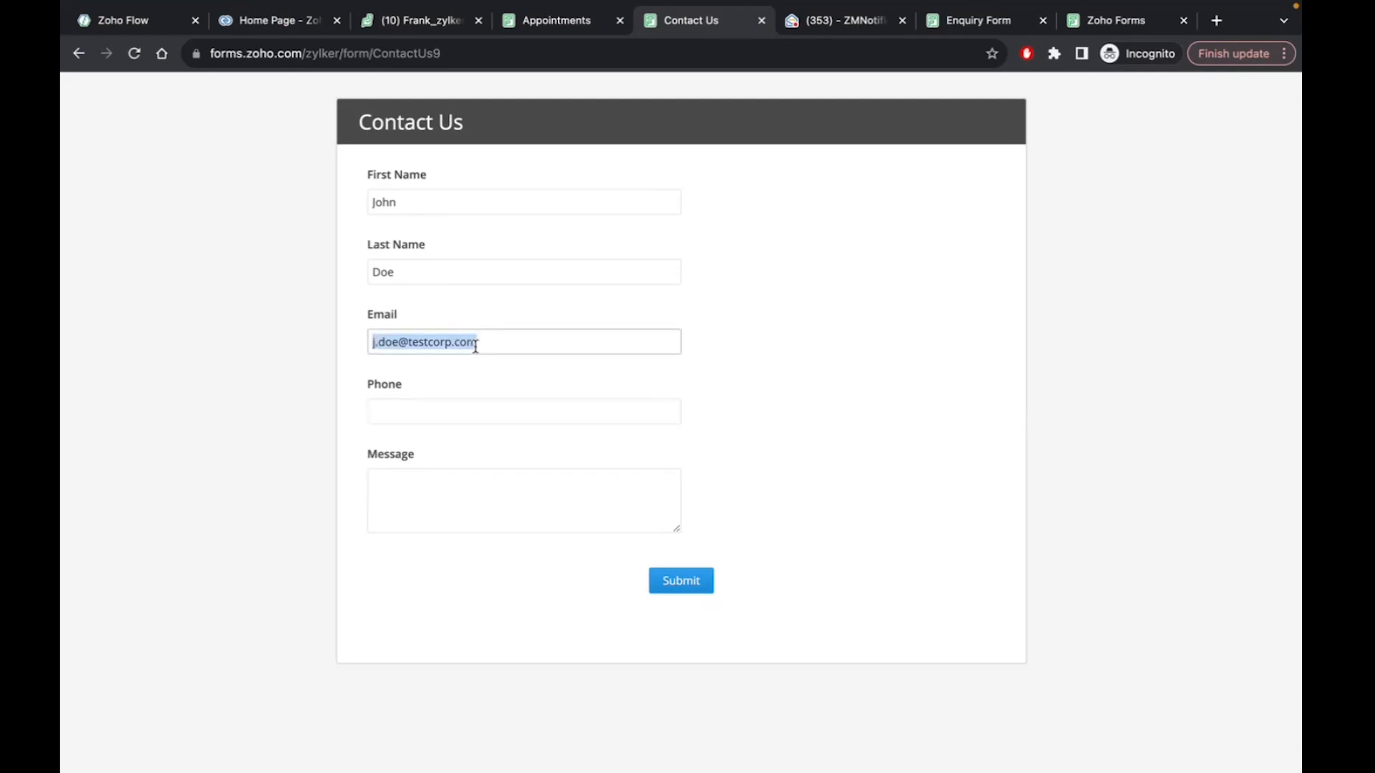
{"action": "left_click", "coordinate": [419, 343]}
{"action": "double_click", "coordinate": [419, 343]}
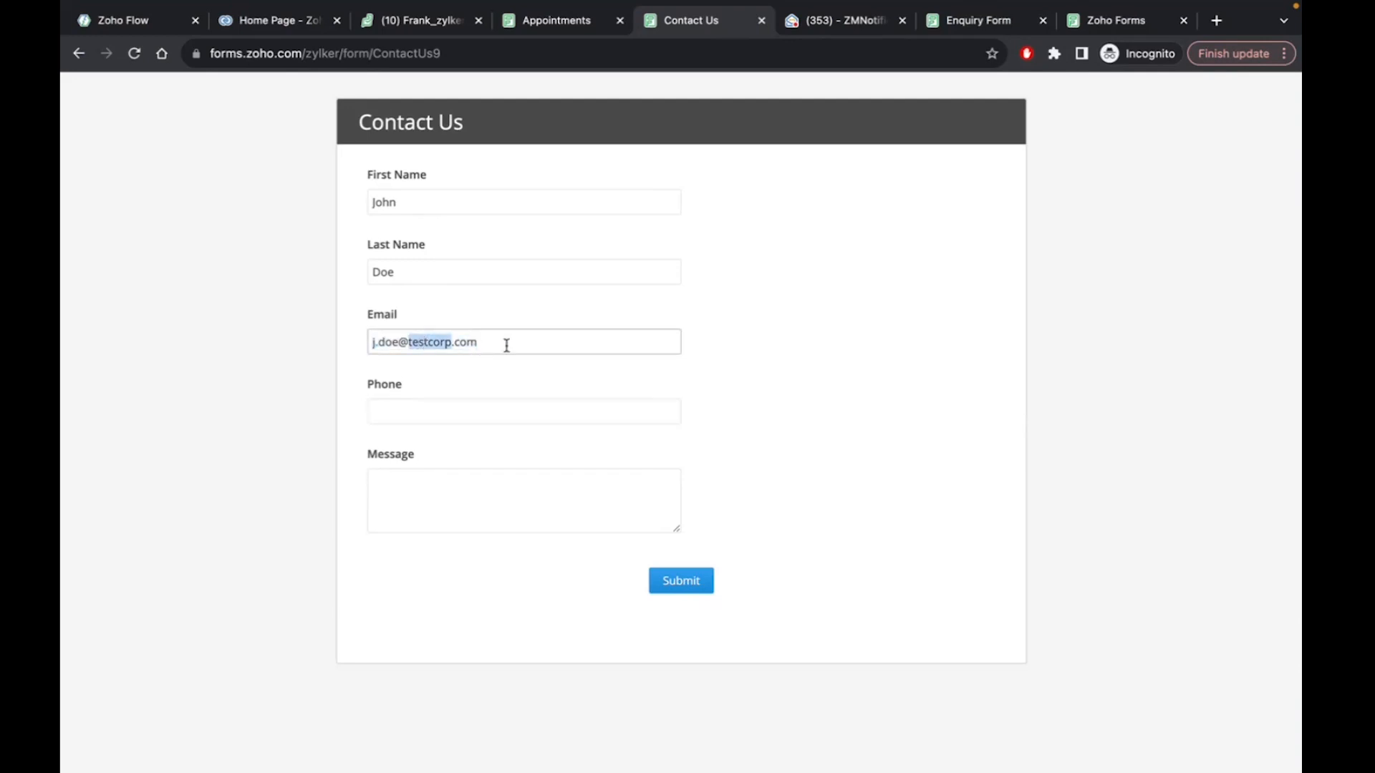
{"action": "left_click", "coordinate": [506, 345]}
{"action": "left_click", "coordinate": [138, 20]}
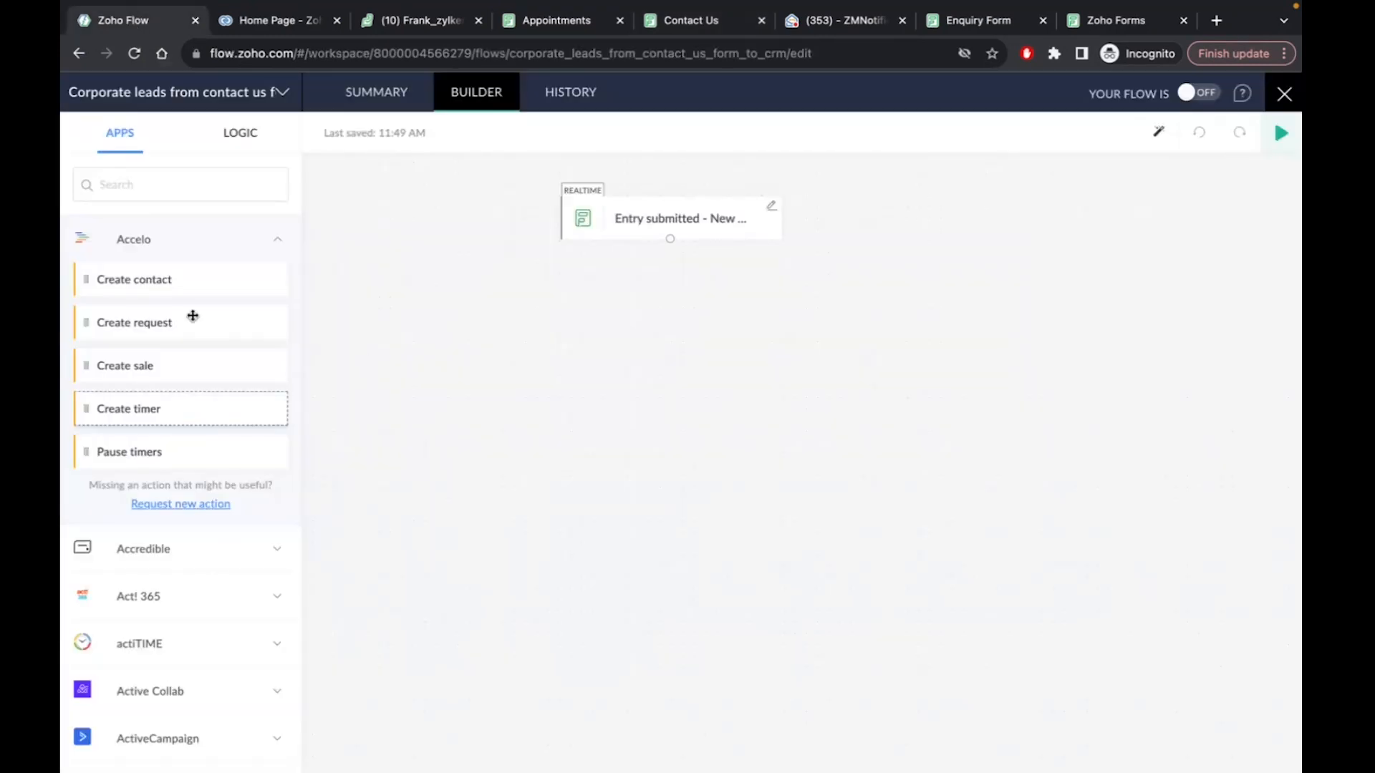
Drag getAccountFromEmail from LOGIC > Custom Functions onto the canvas below the trigger
{"action": "left_click", "coordinate": [239, 132]}
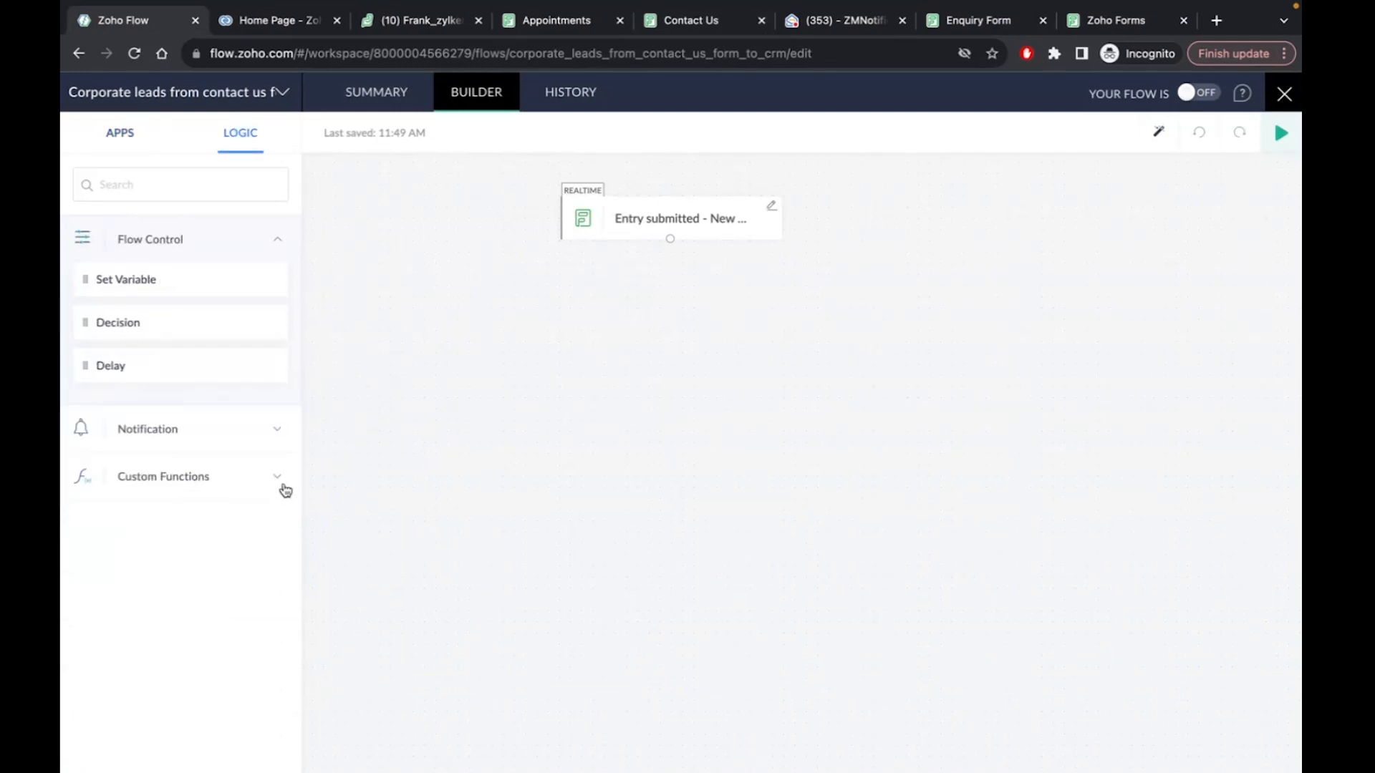
{"action": "left_click", "coordinate": [279, 478]}
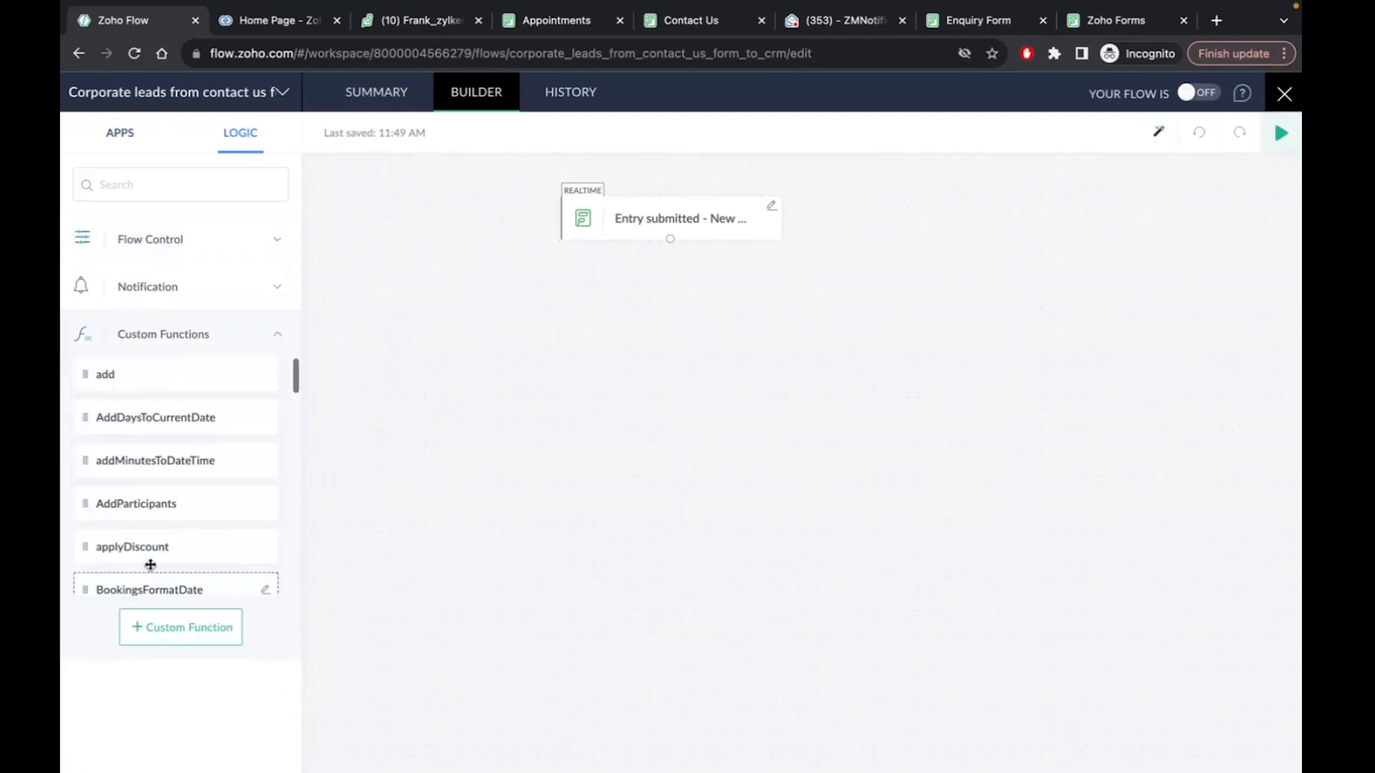
{"action": "scroll", "coordinate": [197, 496], "scroll_direction": "down", "scroll_amount": 5}
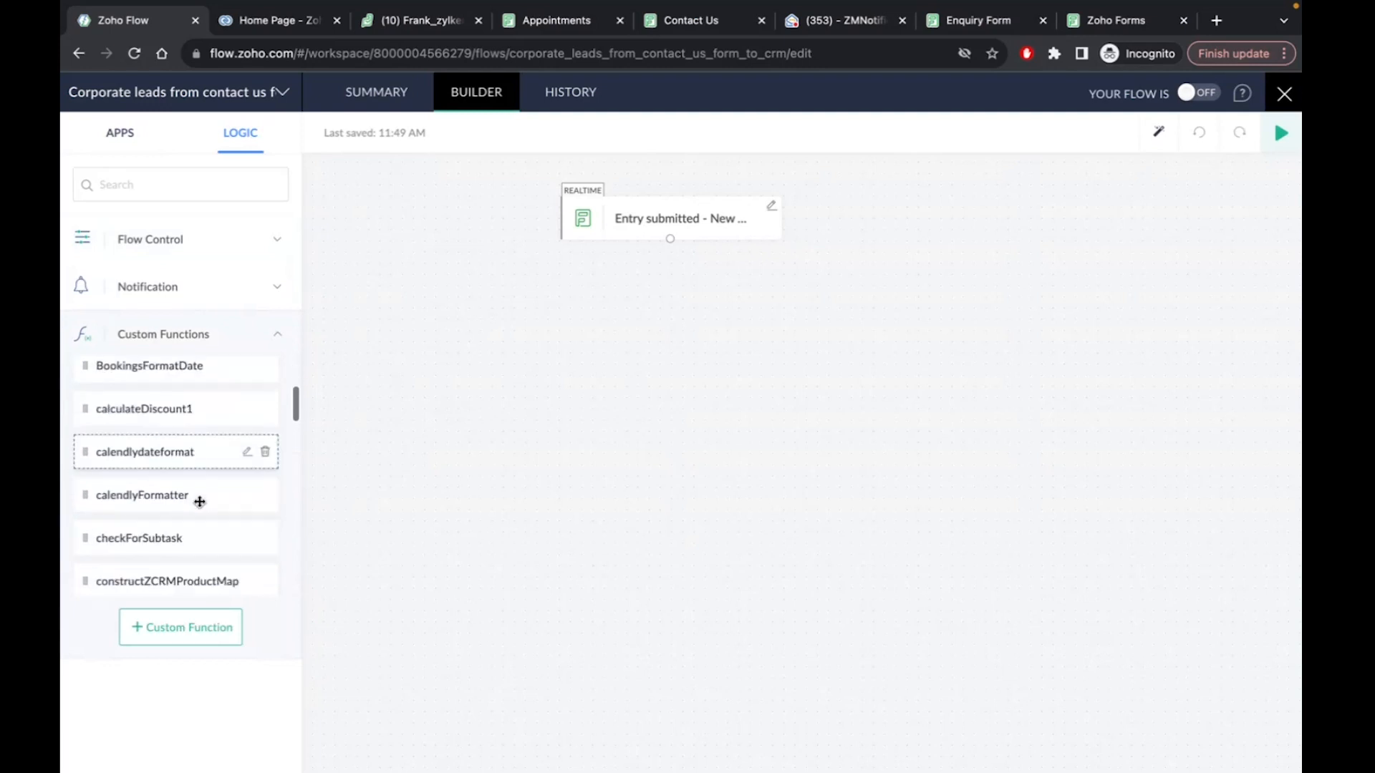
{"action": "scroll", "coordinate": [200, 501], "scroll_direction": "down", "scroll_amount": 7}
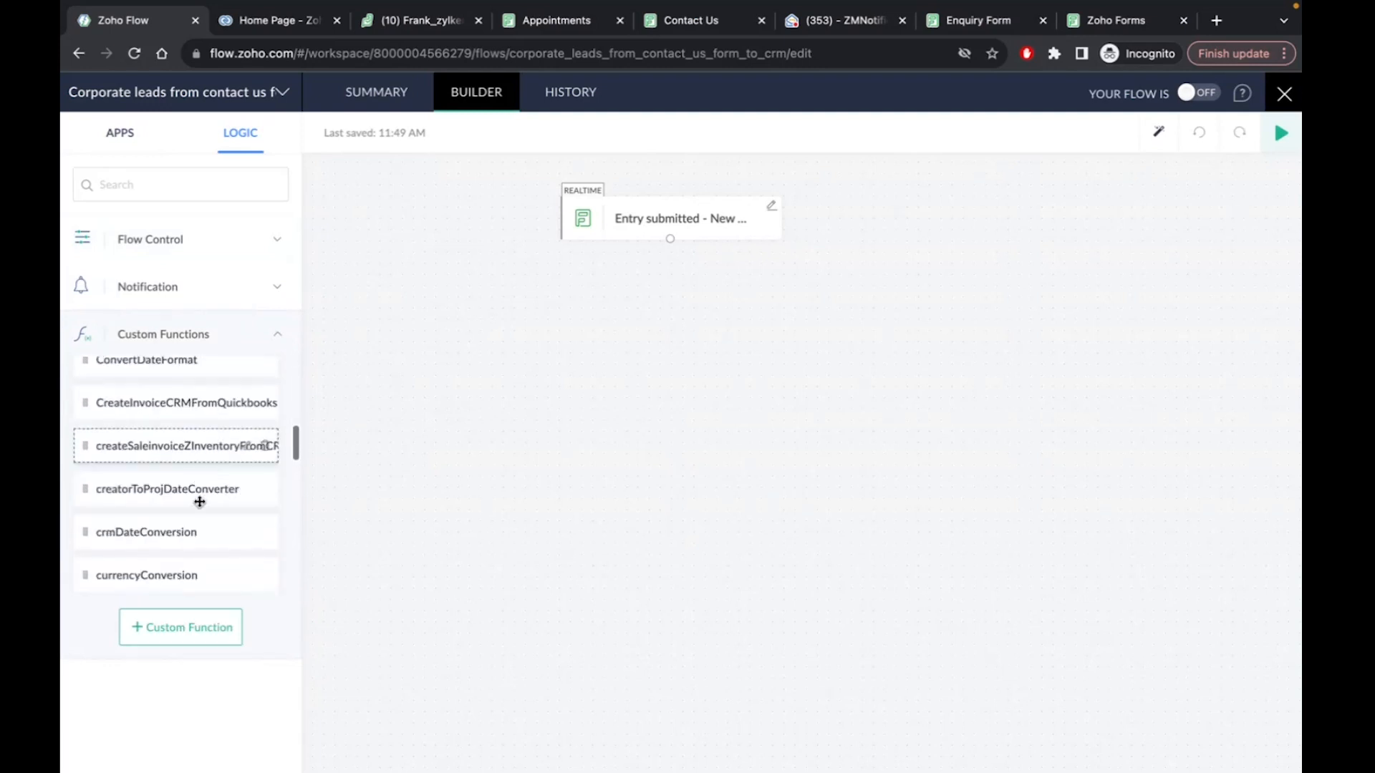
{"action": "scroll", "coordinate": [200, 501], "scroll_direction": "down", "scroll_amount": 7}
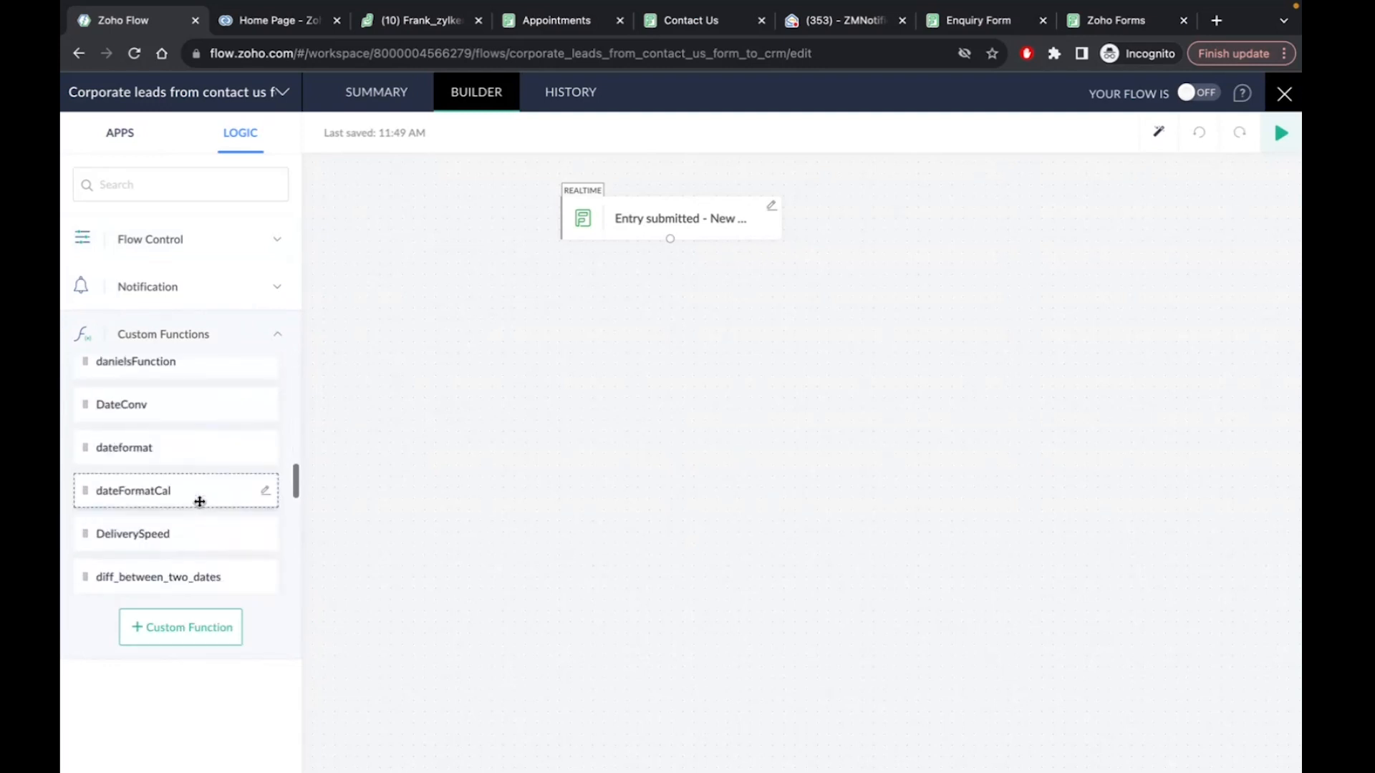
{"action": "scroll", "coordinate": [200, 501], "scroll_direction": "down", "scroll_amount": 5}
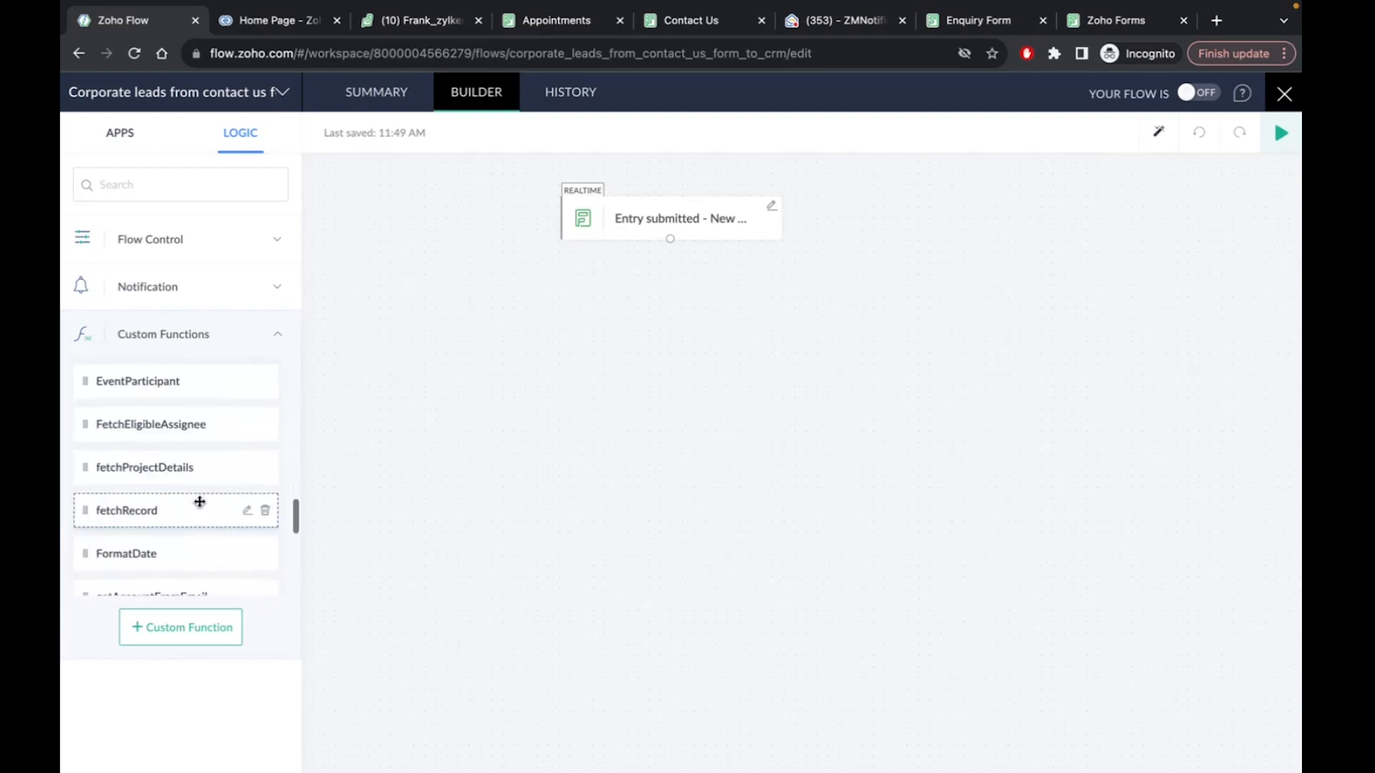
{"action": "scroll", "coordinate": [200, 501], "scroll_direction": "down", "scroll_amount": 5}
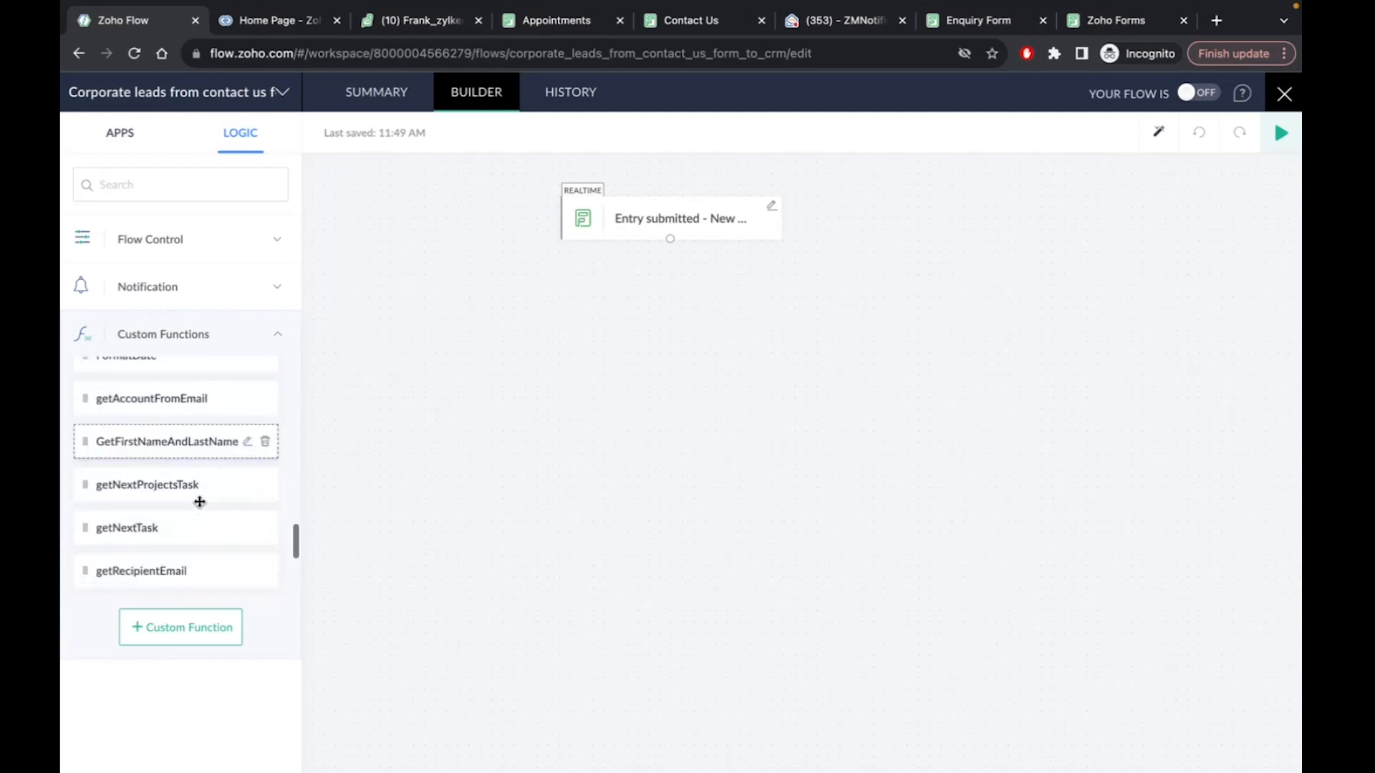
{"action": "scroll", "coordinate": [200, 501], "scroll_direction": "down", "scroll_amount": 1}
{"action": "scroll", "coordinate": [199, 501], "scroll_direction": "down", "scroll_amount": 7}
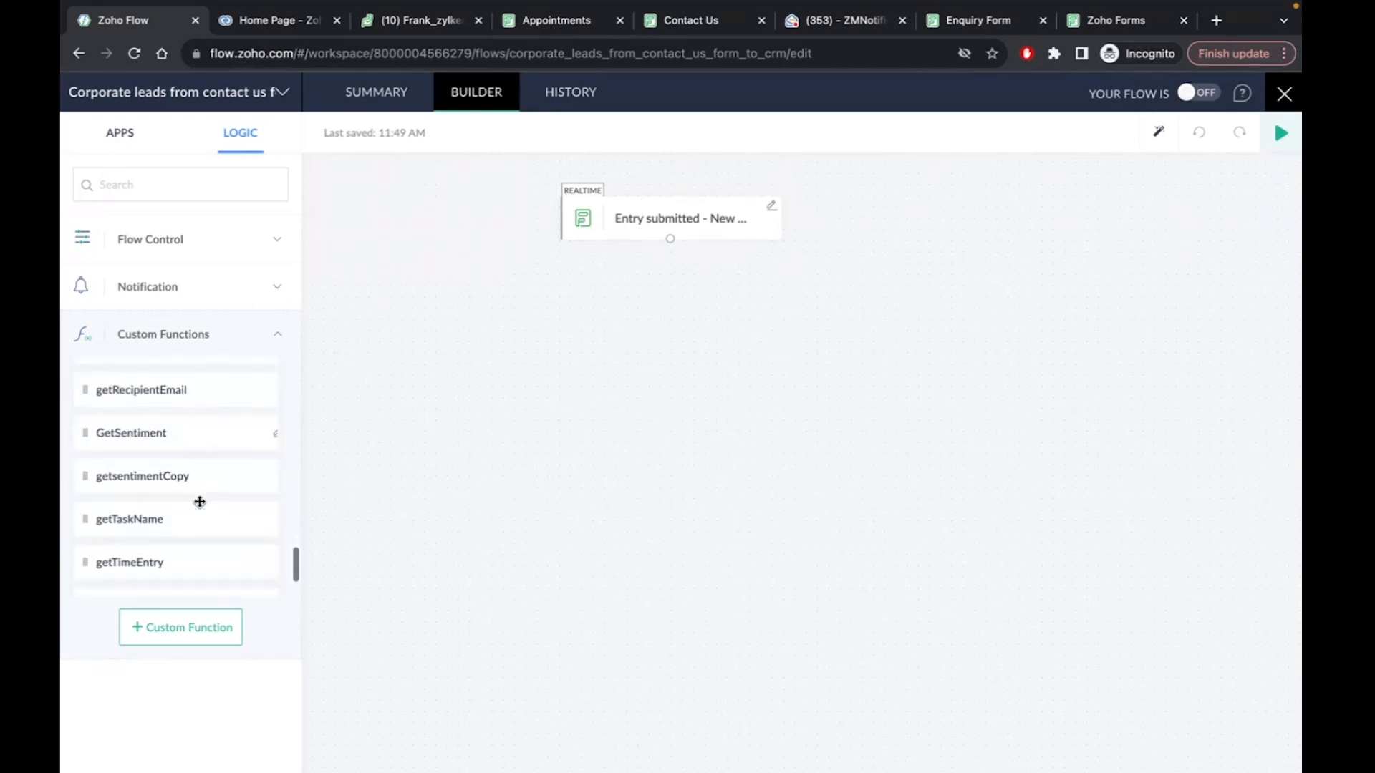
{"action": "scroll", "coordinate": [200, 501], "scroll_direction": "down", "scroll_amount": 7}
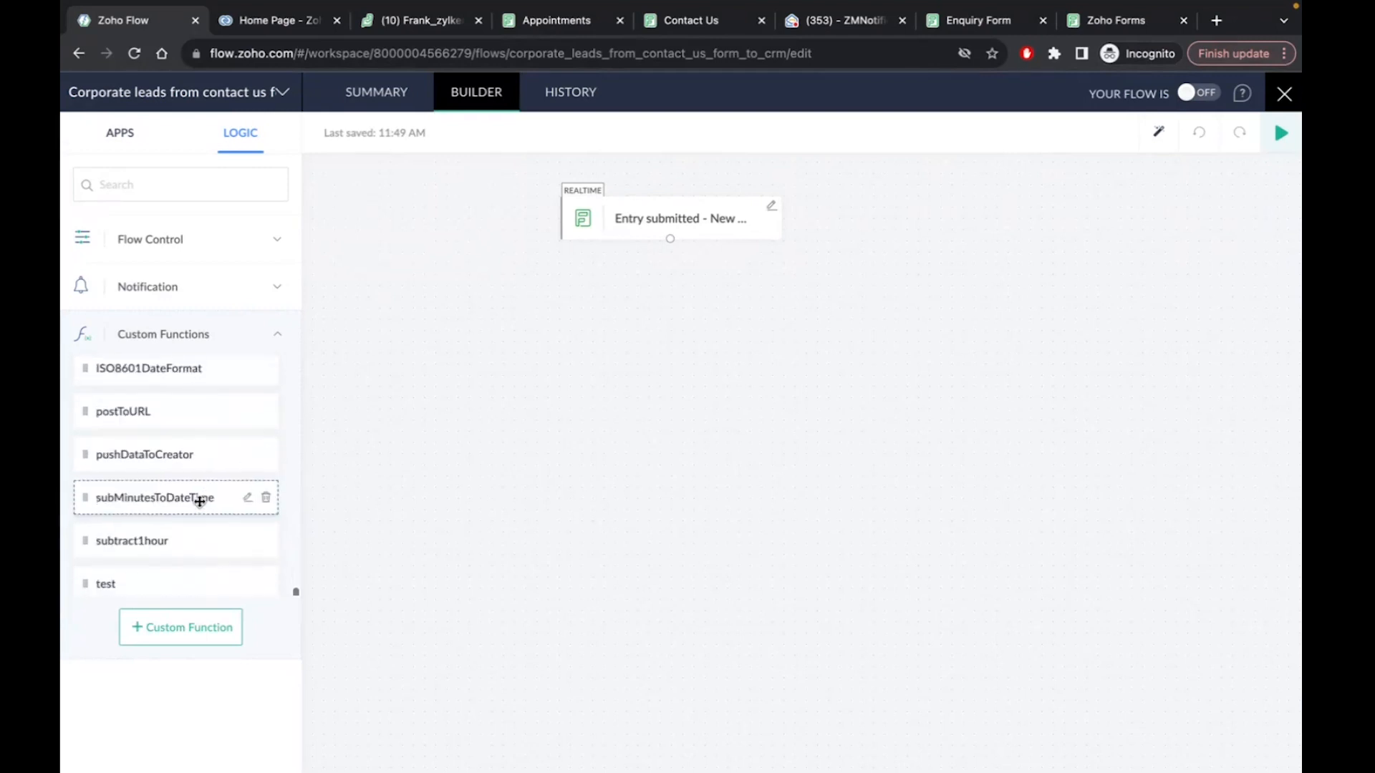
{"action": "scroll", "coordinate": [199, 501], "scroll_direction": "up", "scroll_amount": 5}
{"action": "scroll", "coordinate": [200, 501], "scroll_direction": "up", "scroll_amount": 6}
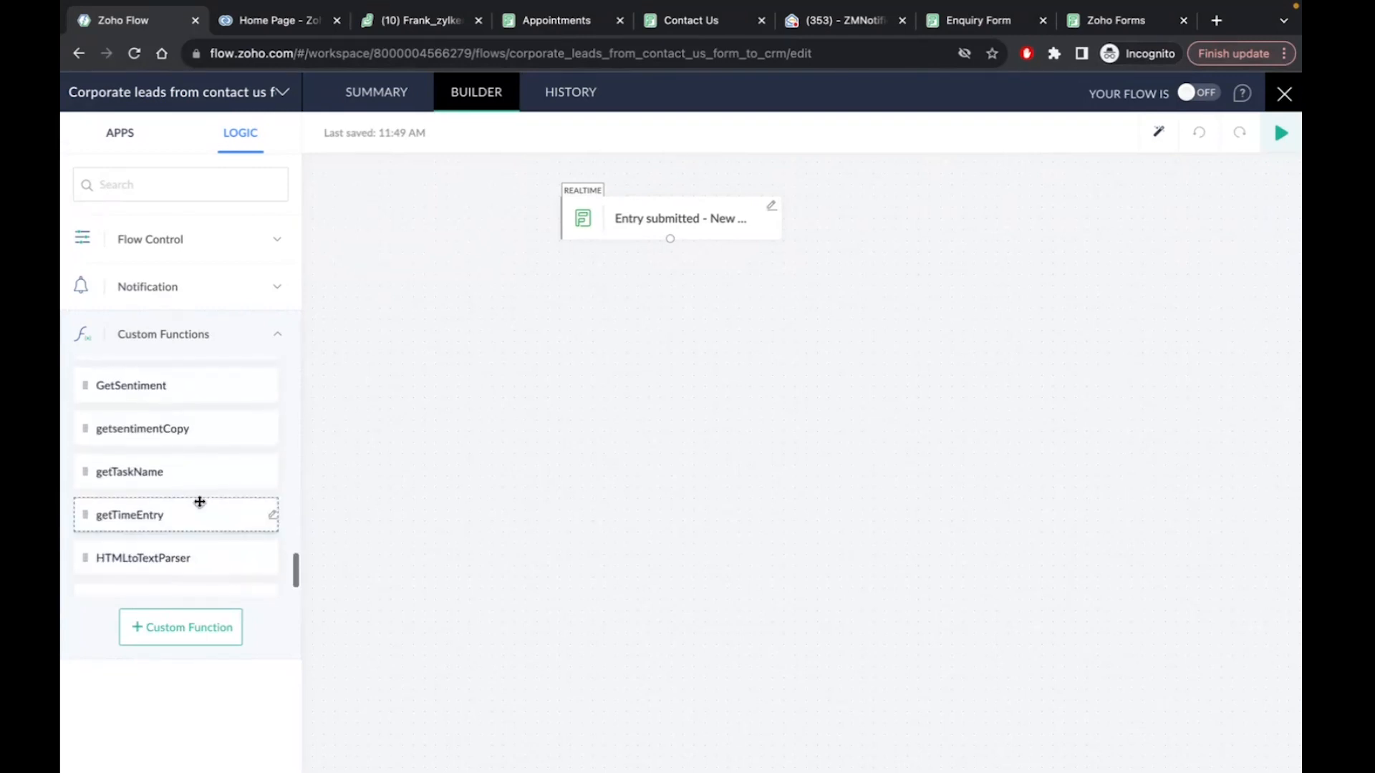
{"action": "scroll", "coordinate": [200, 501], "scroll_direction": "up", "scroll_amount": 3}
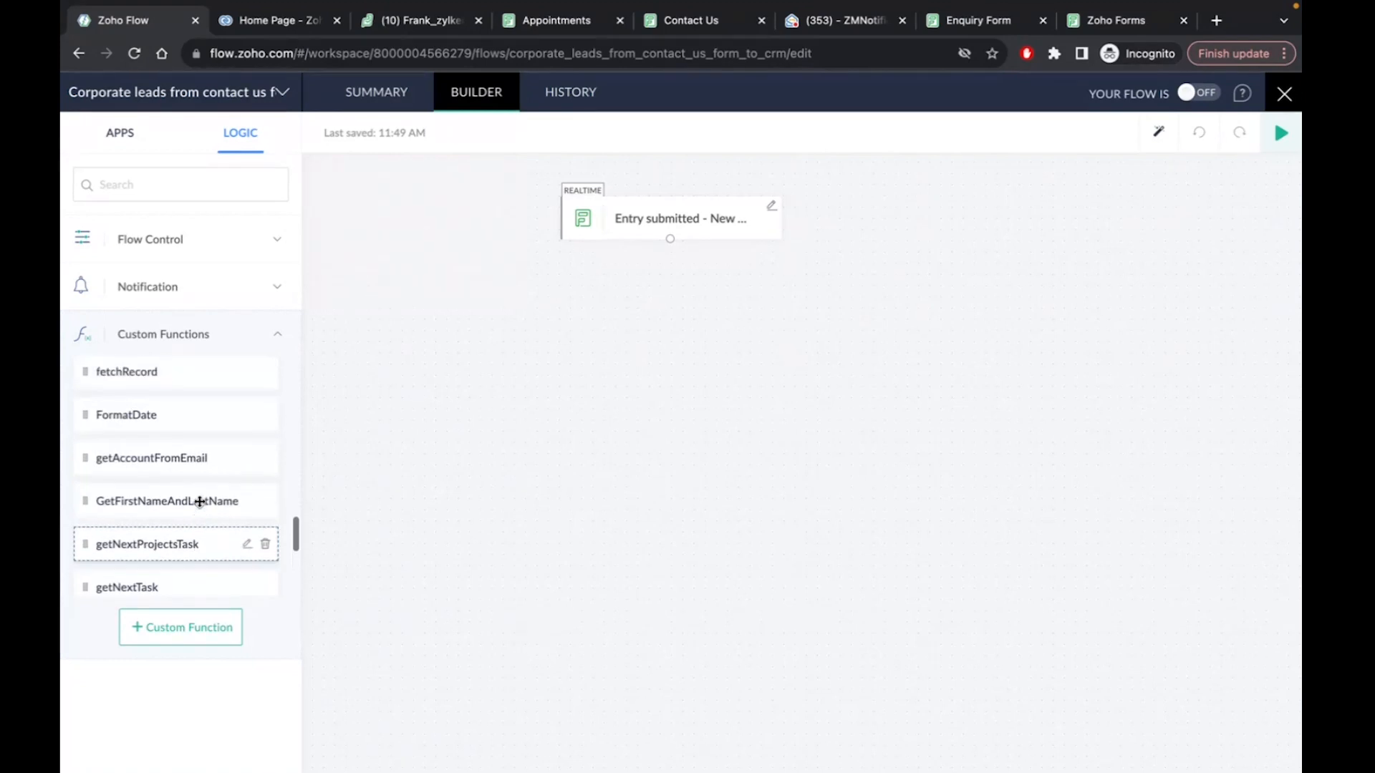
{"action": "left_click_drag", "start_coordinate": [173, 463], "coordinate": [718, 313]}
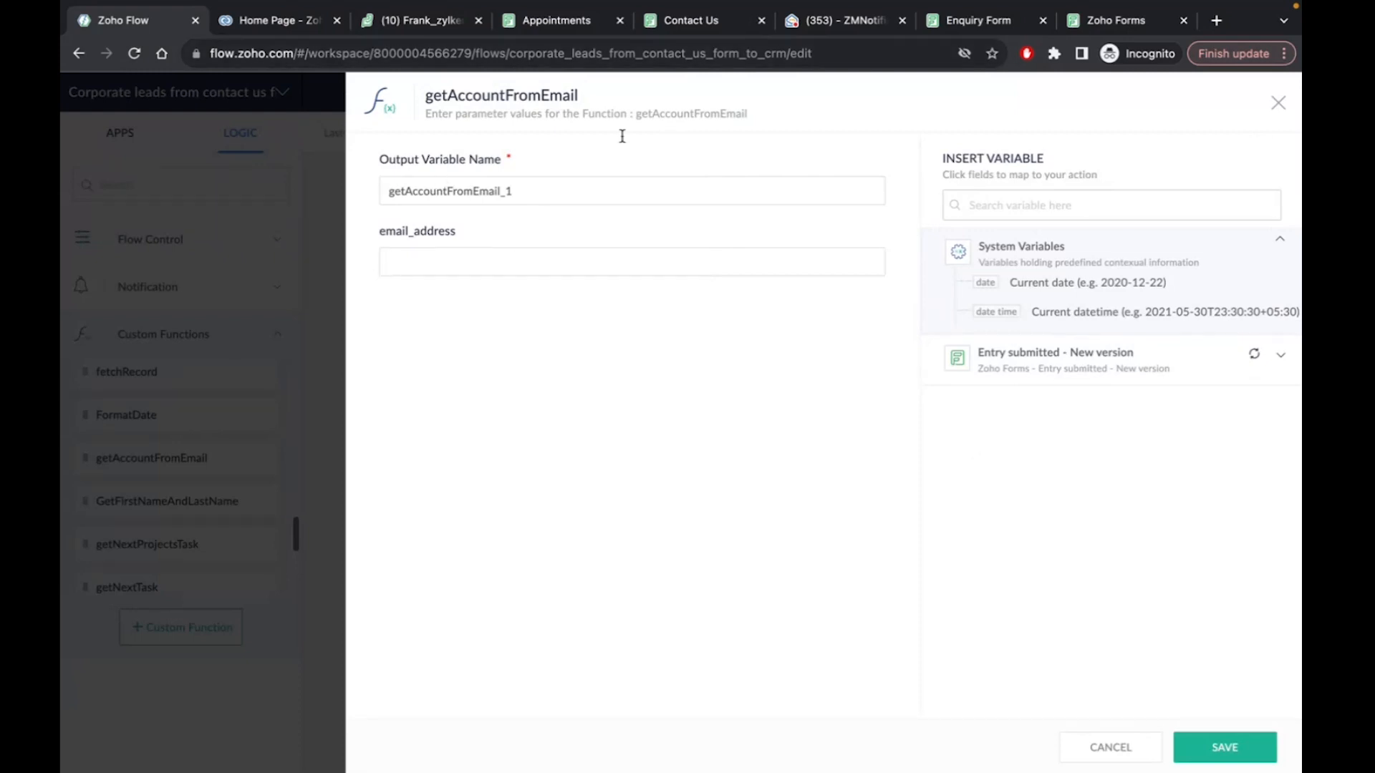
Map the form's Email field to email_address, save the step, and open getAccountFromEmail's code
{"action": "left_click", "coordinate": [1280, 354]}
{"action": "left_click", "coordinate": [1029, 388]}
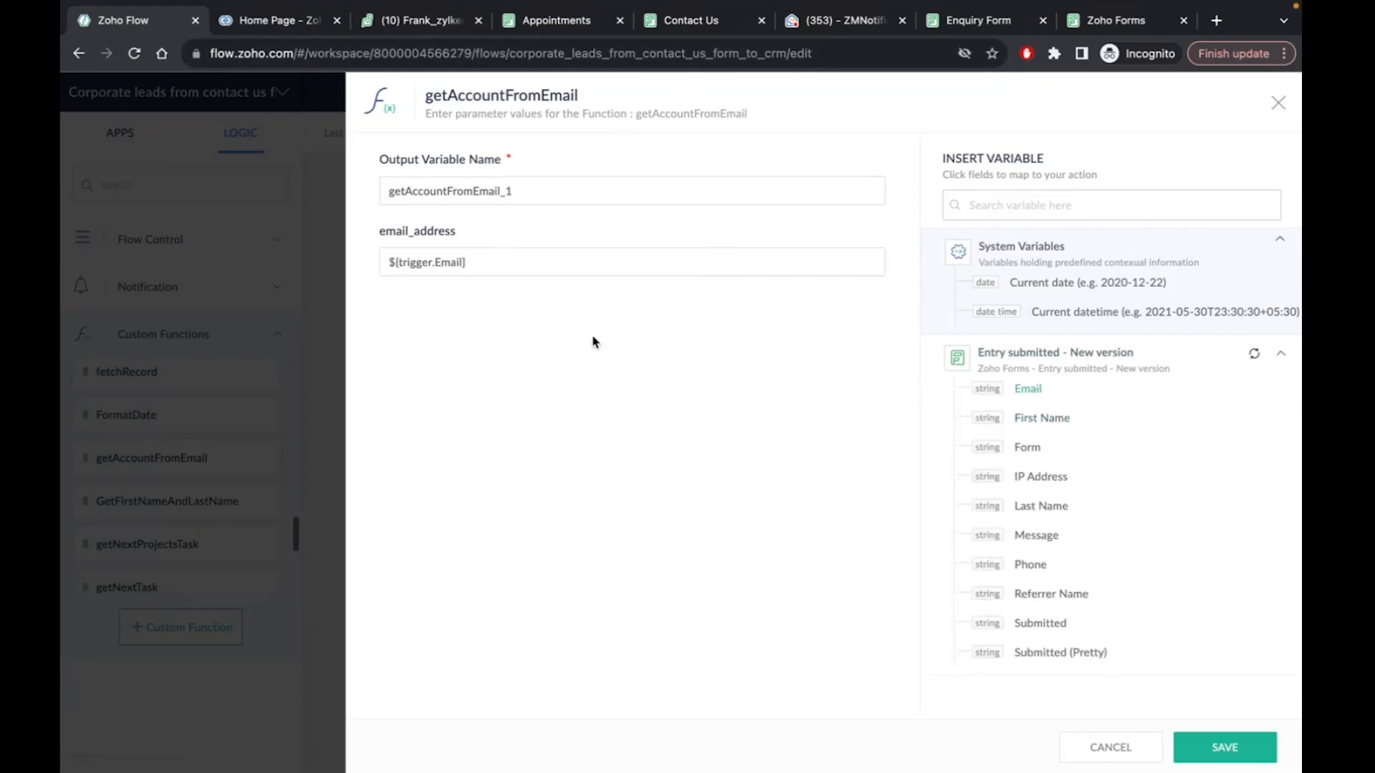
{"action": "left_click", "coordinate": [1232, 755]}
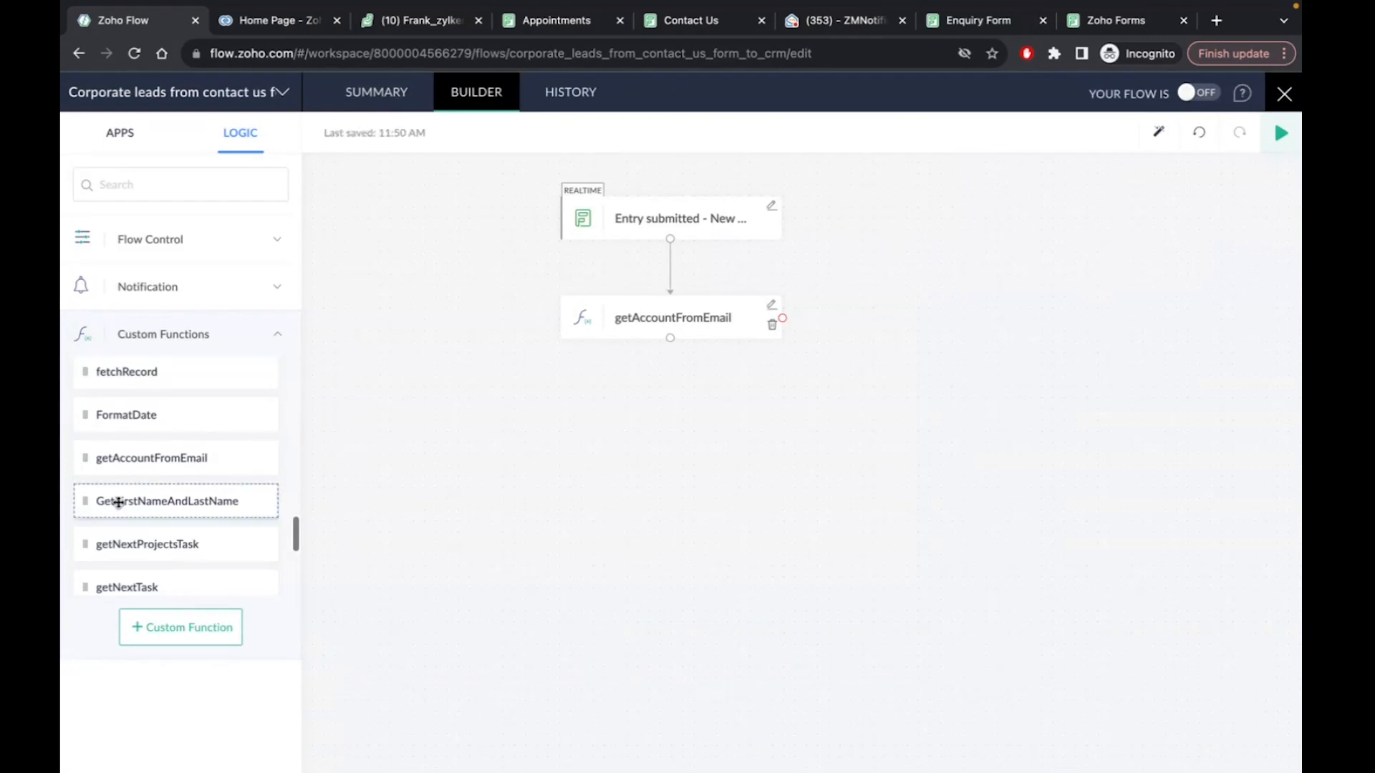
{"action": "mouse_move", "coordinate": [230, 455]}
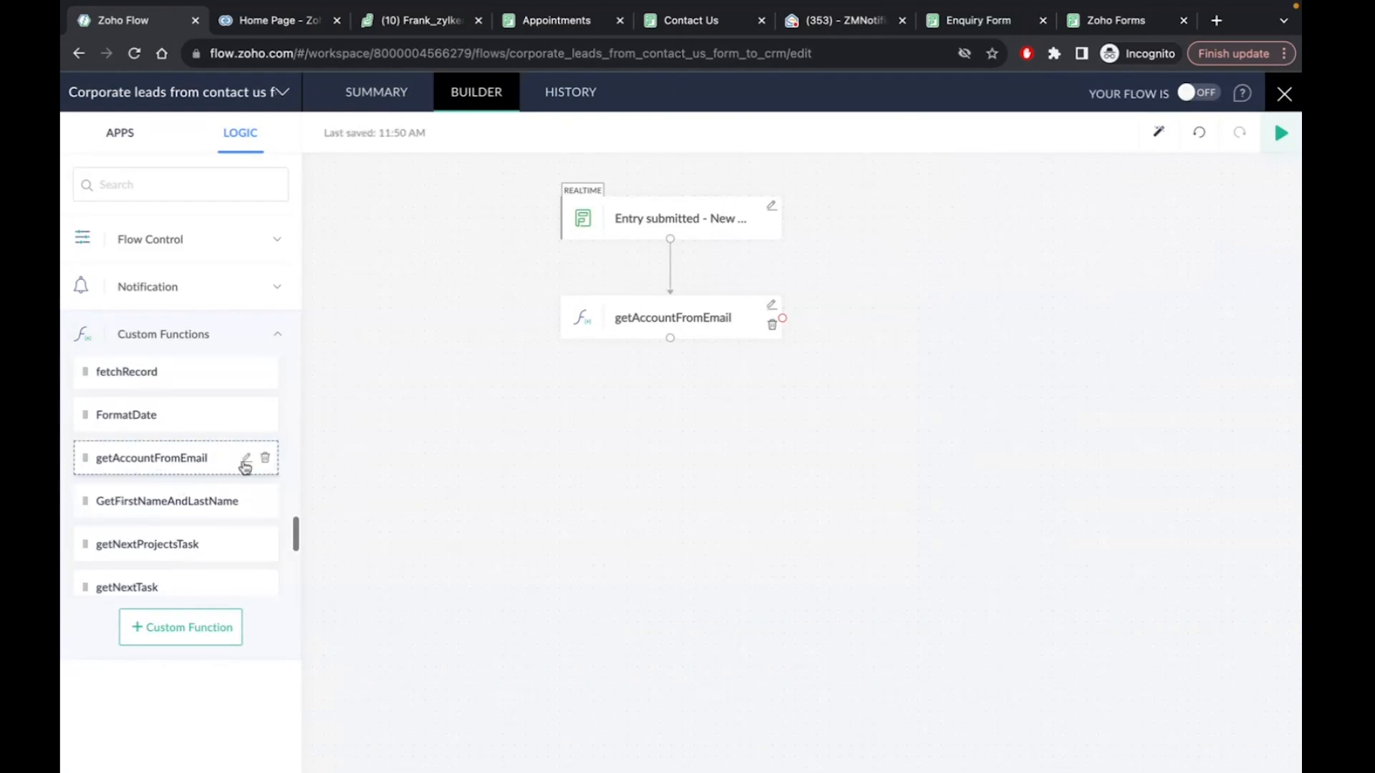
{"action": "left_click", "coordinate": [246, 459]}
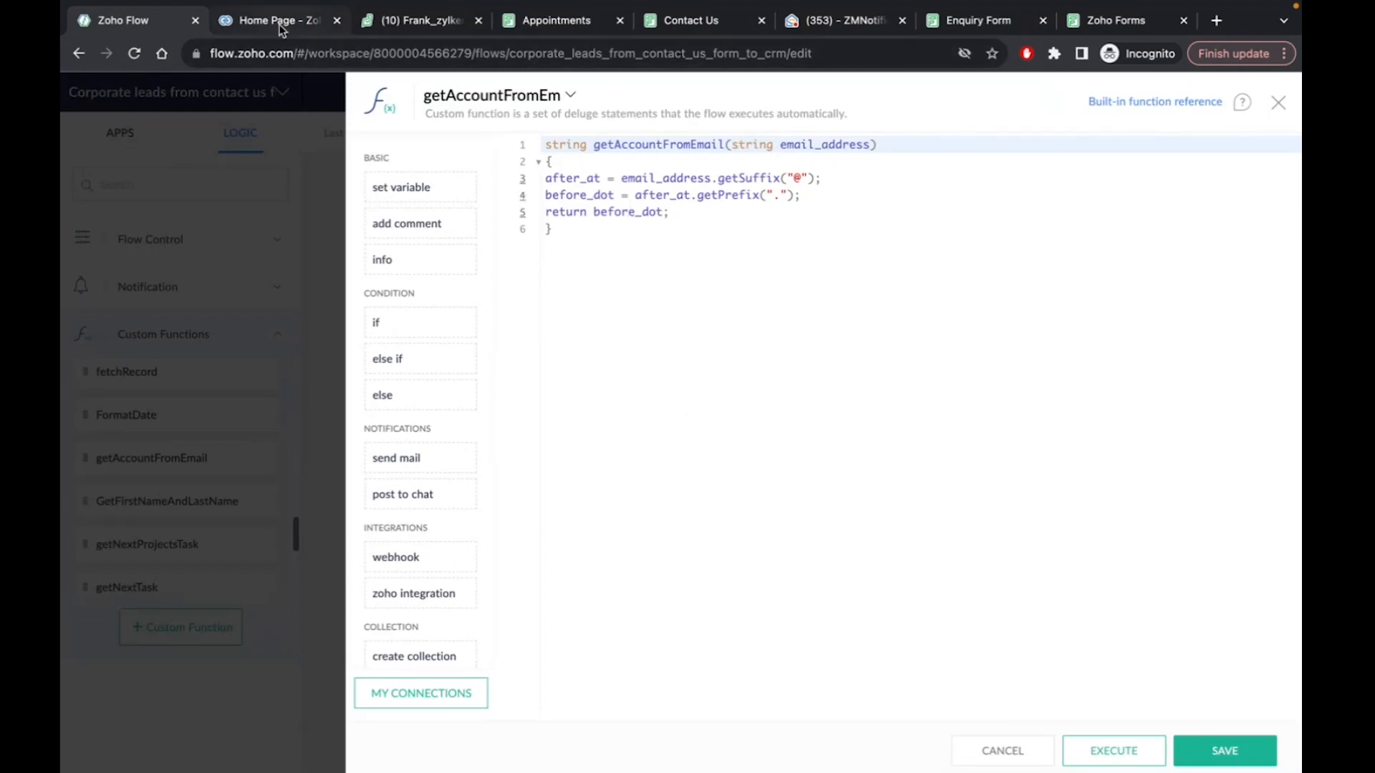
On the Contact Us form, highlight the company name in the Email field's domain
{"action": "left_click", "coordinate": [712, 33]}
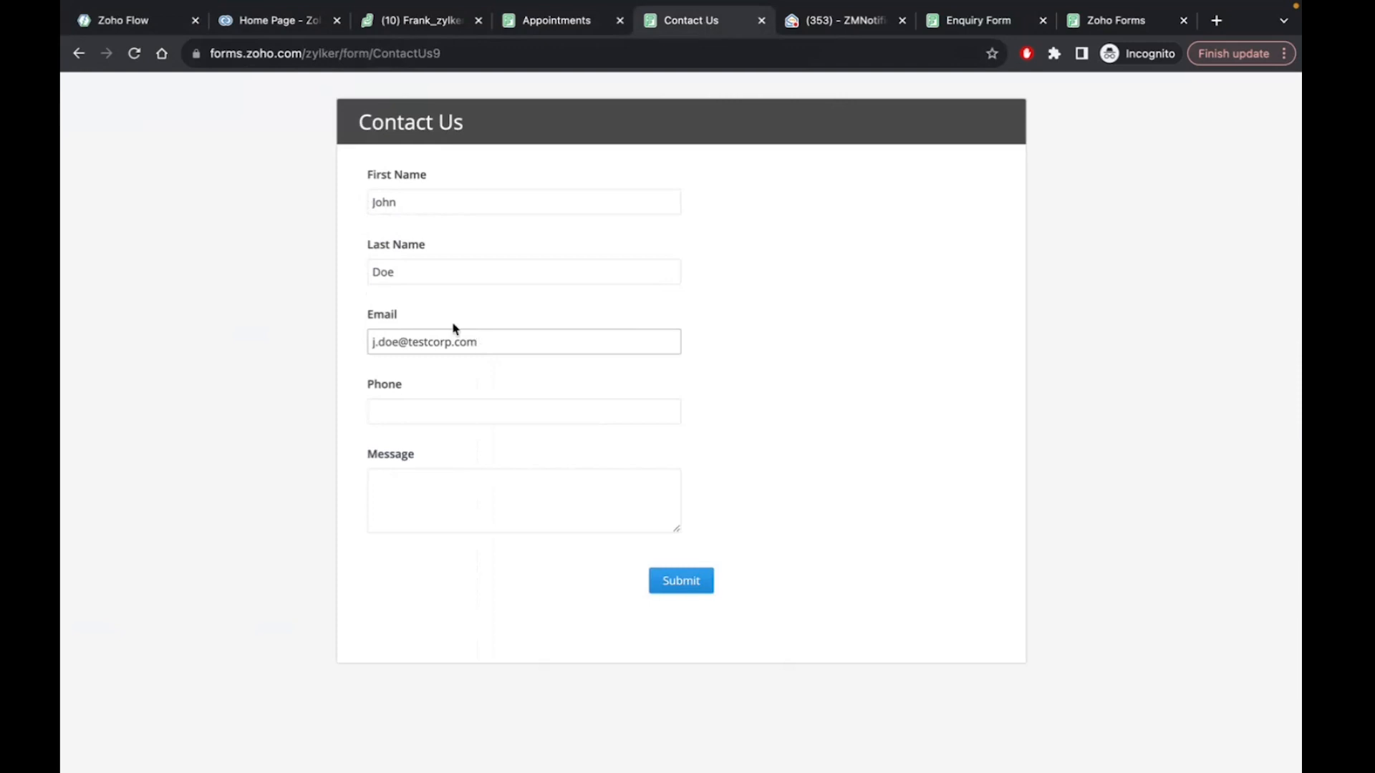
{"action": "double_click", "coordinate": [416, 342]}
{"action": "left_click", "coordinate": [405, 344]}
{"action": "double_click", "coordinate": [422, 344]}
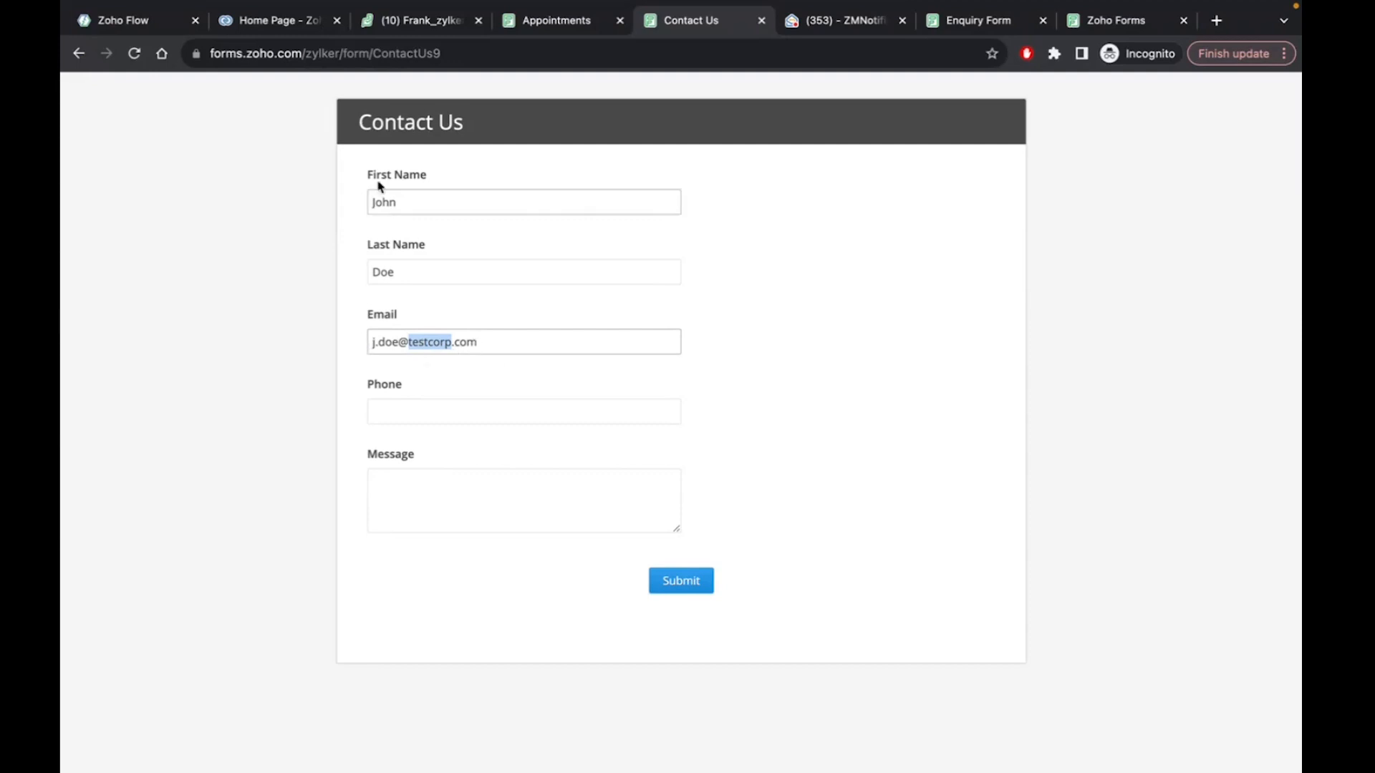
Test getAccountFromEmail with a sample testcorp.com address, returning testcorp
{"action": "left_click", "coordinate": [123, 22]}
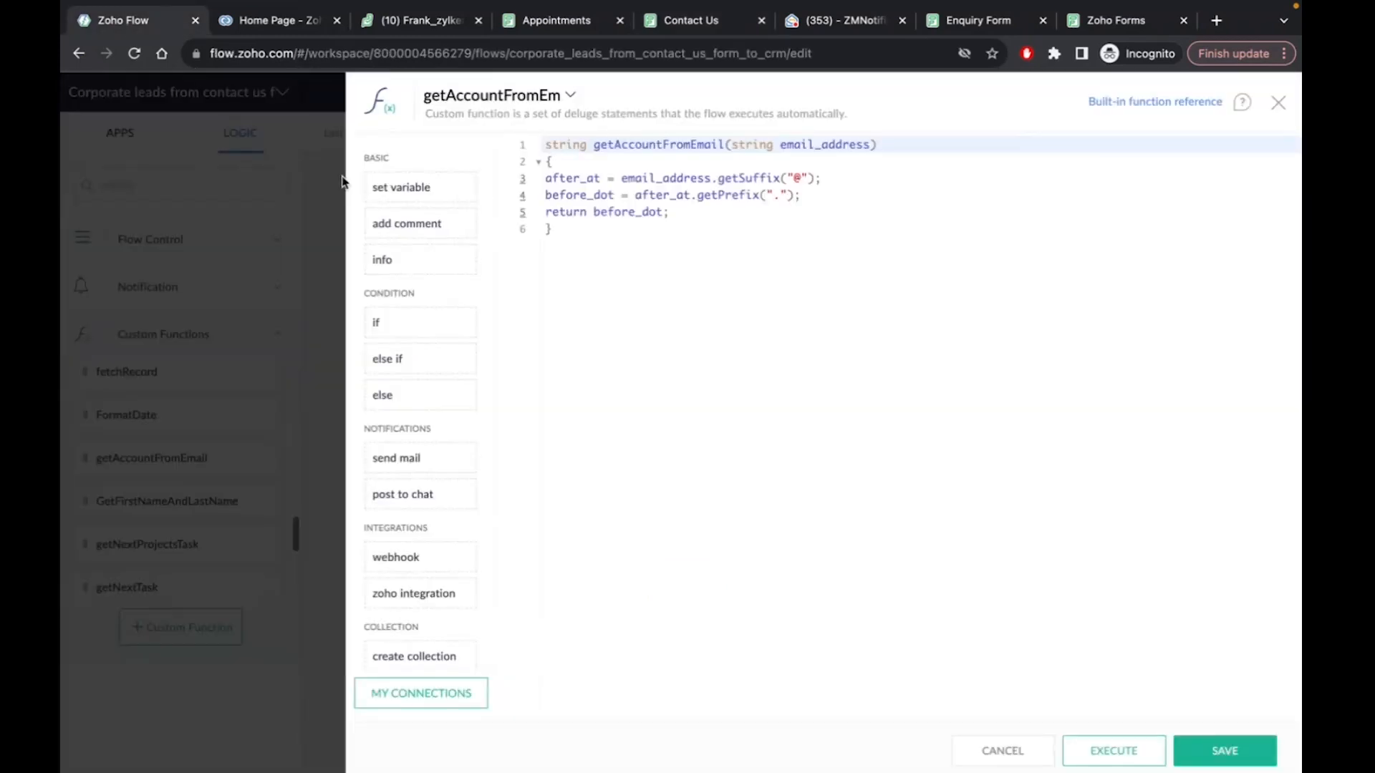
{"action": "left_click", "coordinate": [629, 230]}
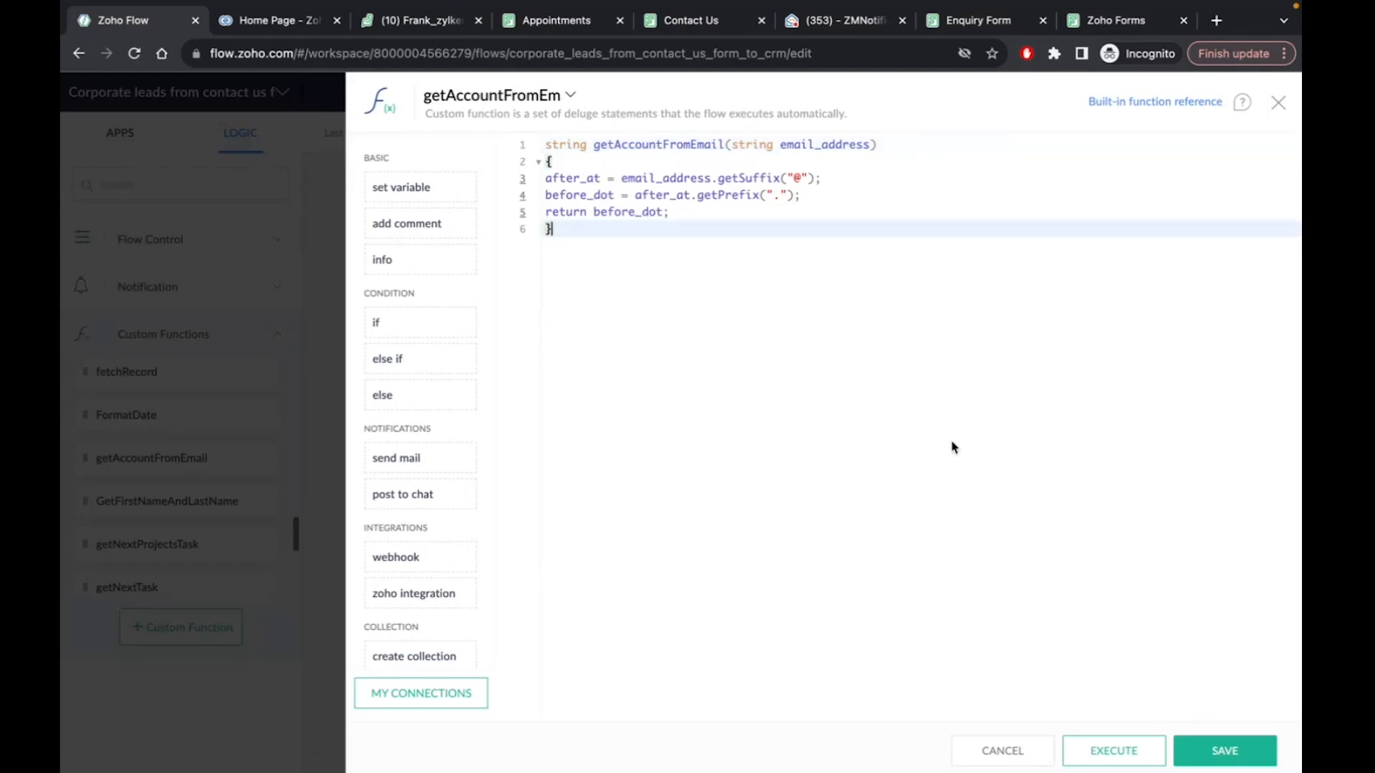
{"action": "left_click", "coordinate": [1106, 751]}
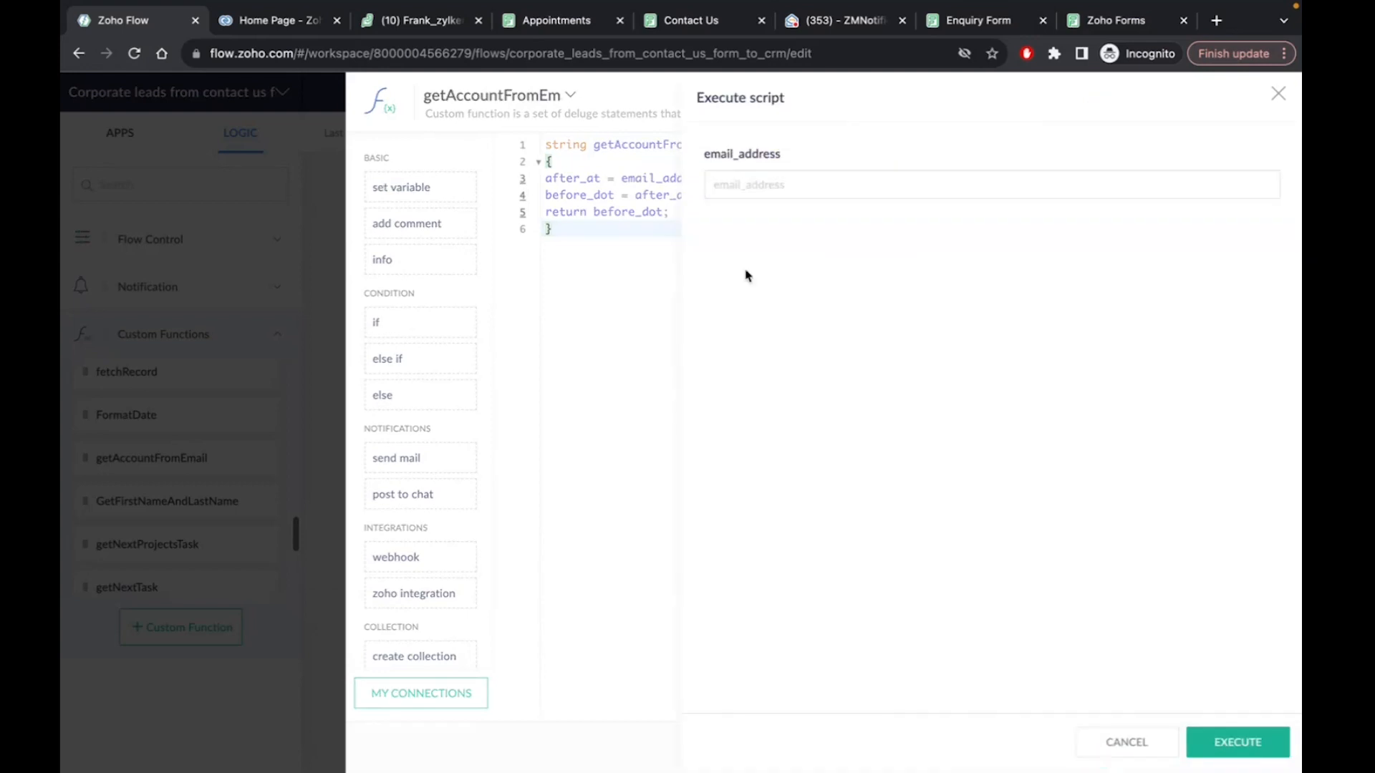
{"action": "left_click", "coordinate": [734, 185]}
{"action": "type", "text": "johndoe@testcorp.com"}
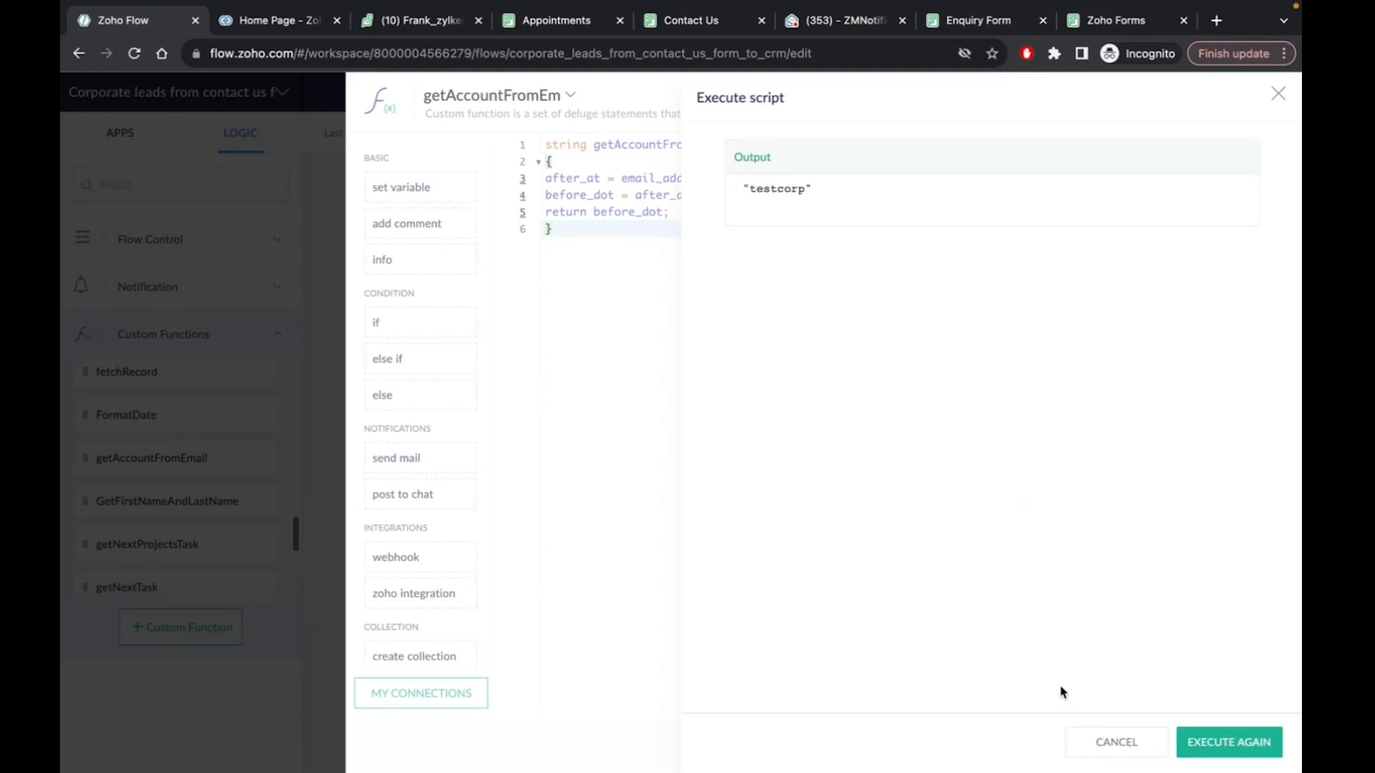
Rerun the test with a sample gmail.com address, returning gmail, then close the function editor
{"action": "left_click", "coordinate": [1227, 749]}
{"action": "left_click", "coordinate": [750, 184]}
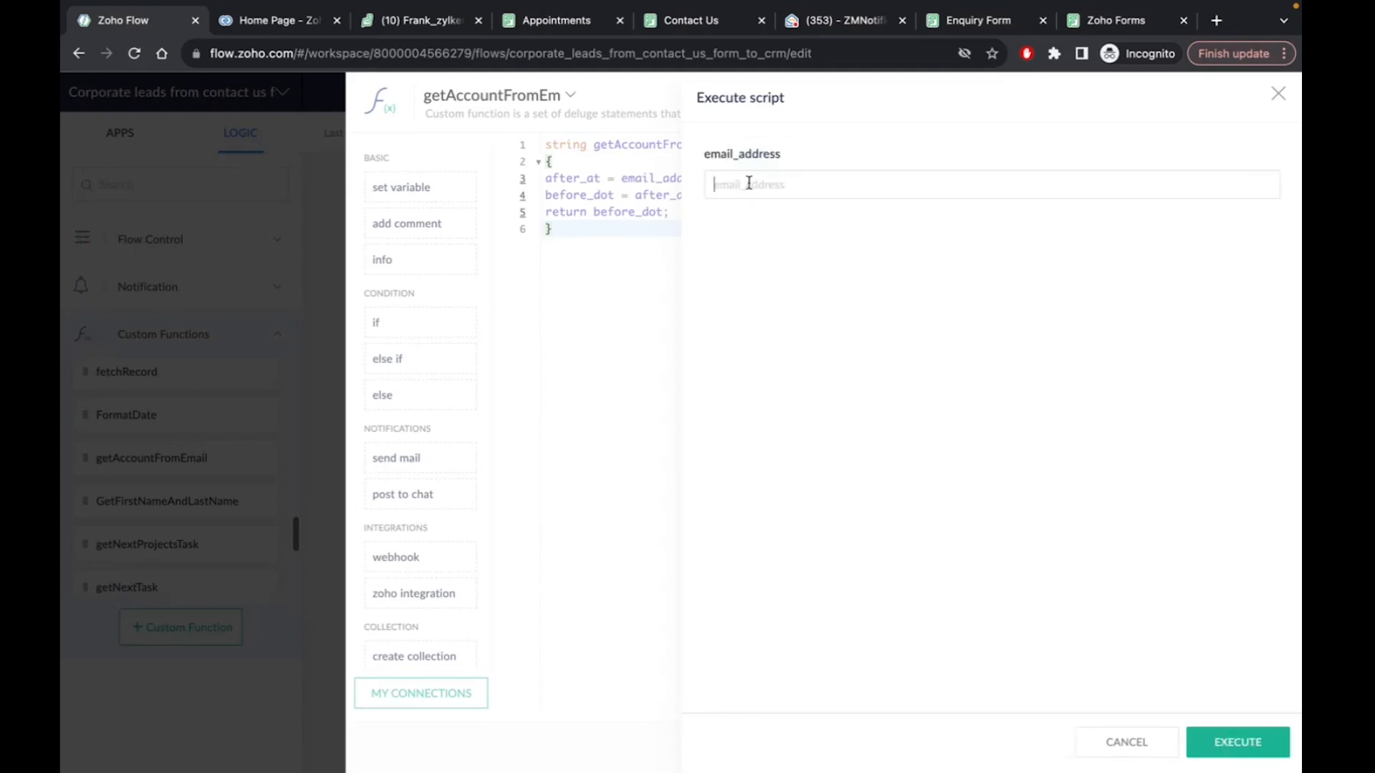
{"action": "left_click", "coordinate": [1264, 741]}
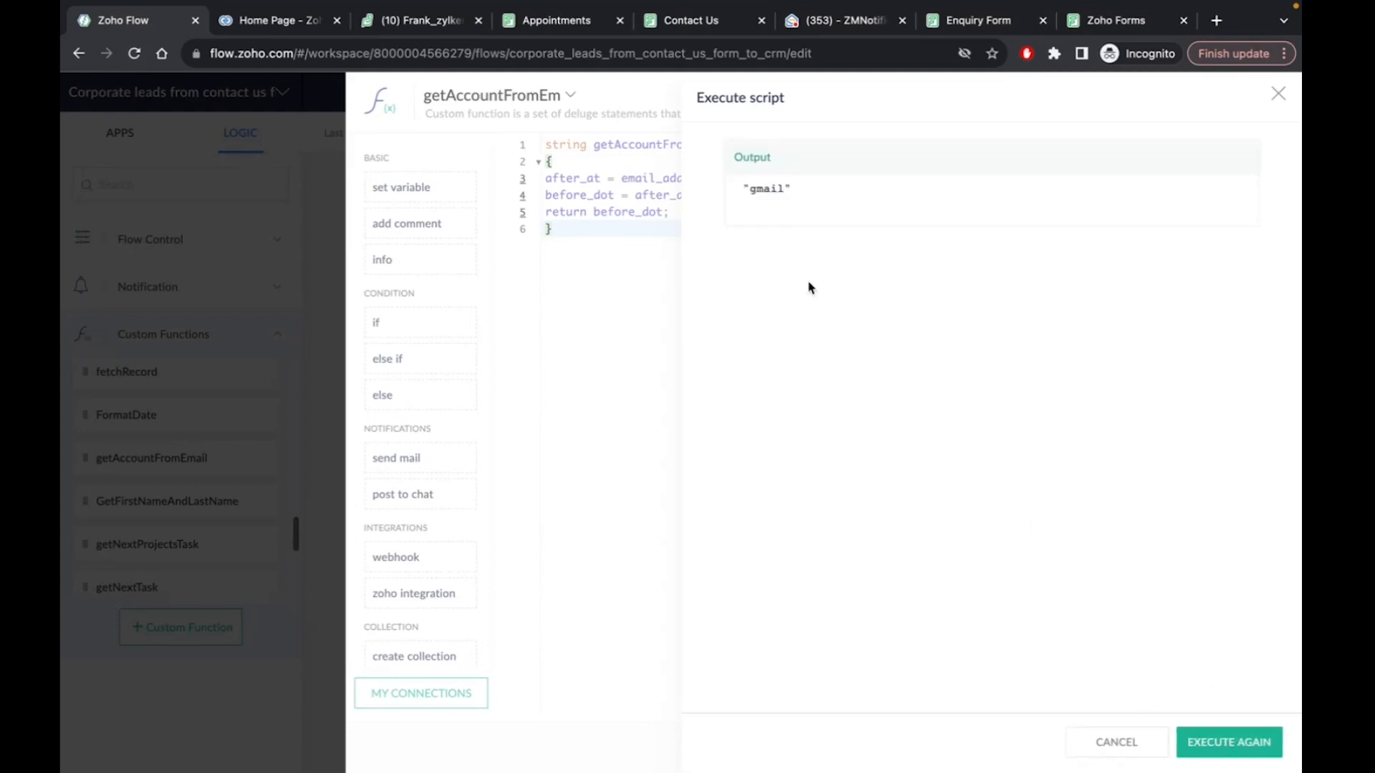
{"action": "left_click", "coordinate": [1278, 97]}
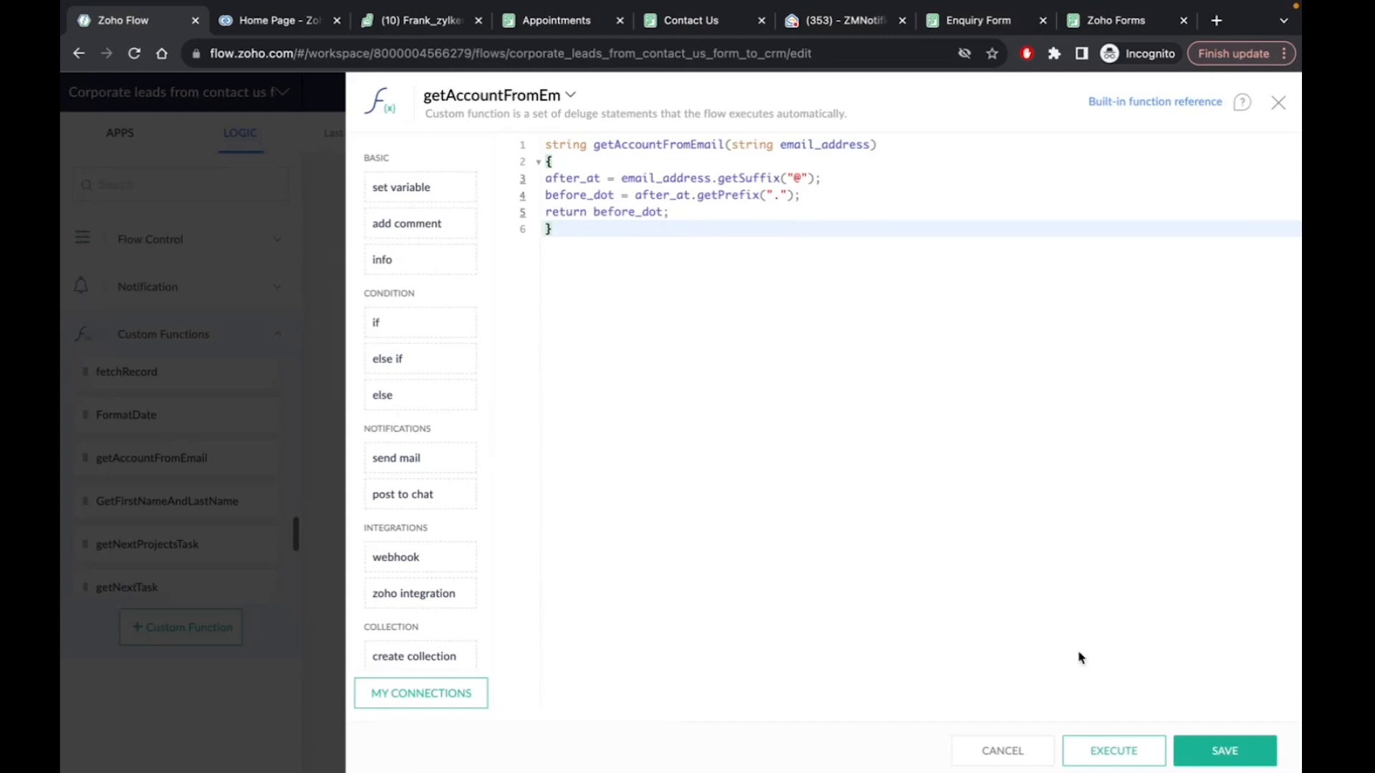
{"action": "left_click", "coordinate": [1000, 748]}
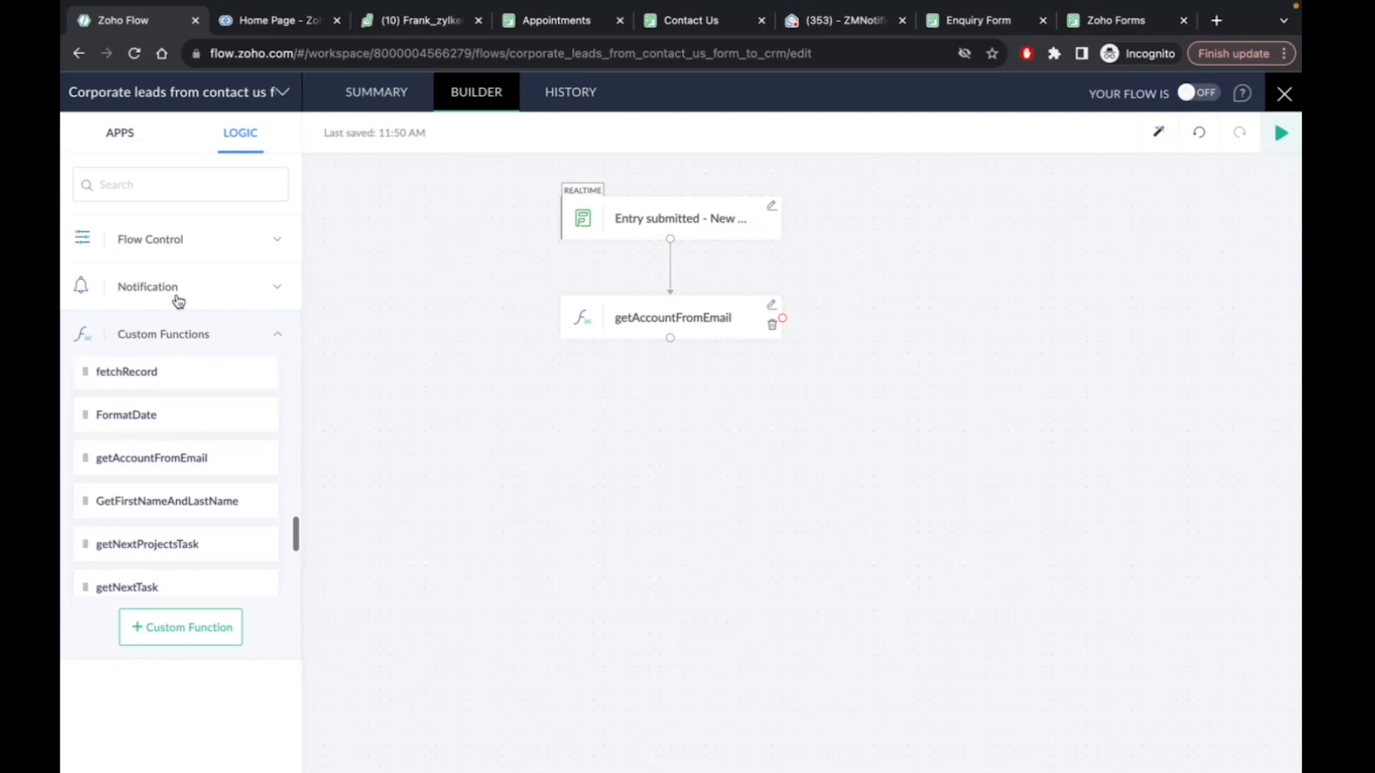
Collapse Custom Functions and expand Flow Control to show Set Variable, Decision and Delay
{"action": "left_click", "coordinate": [279, 335]}
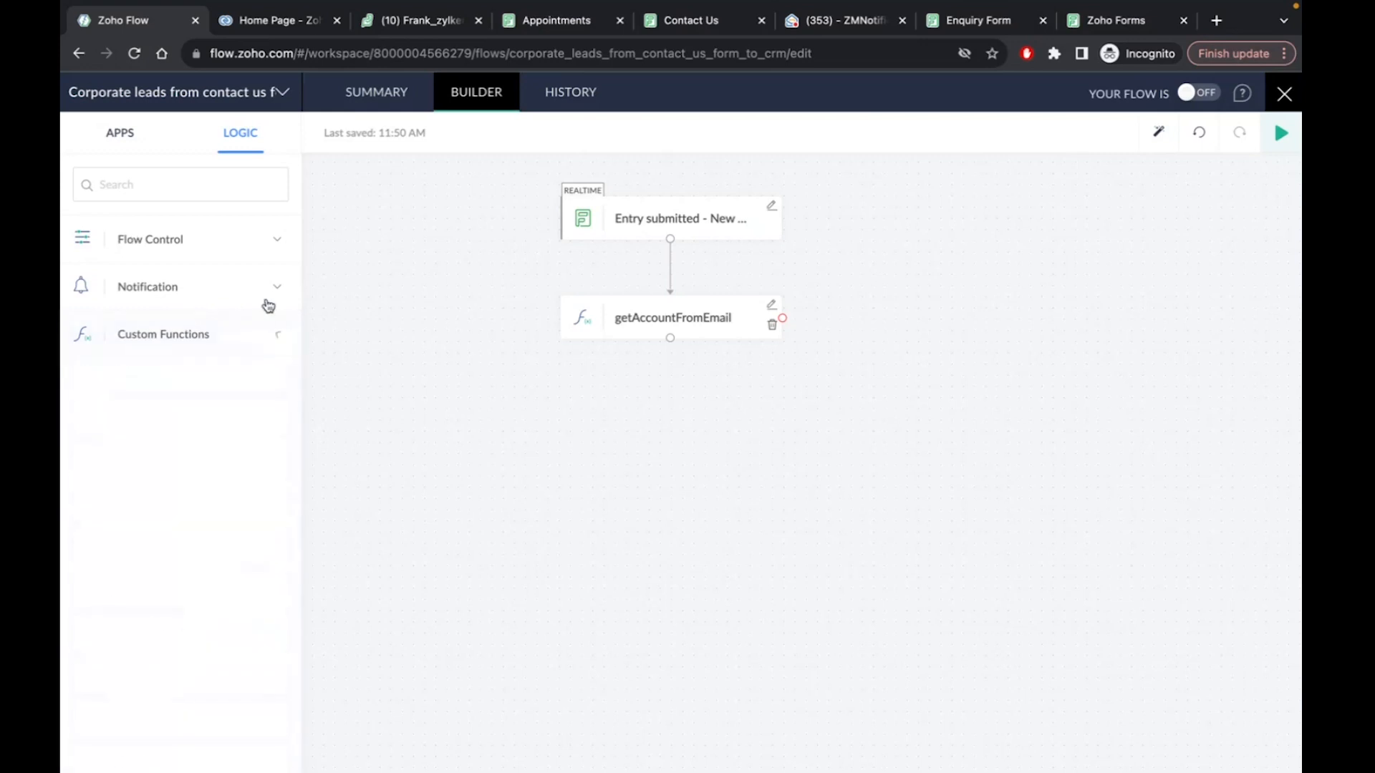
{"action": "left_click", "coordinate": [279, 239]}
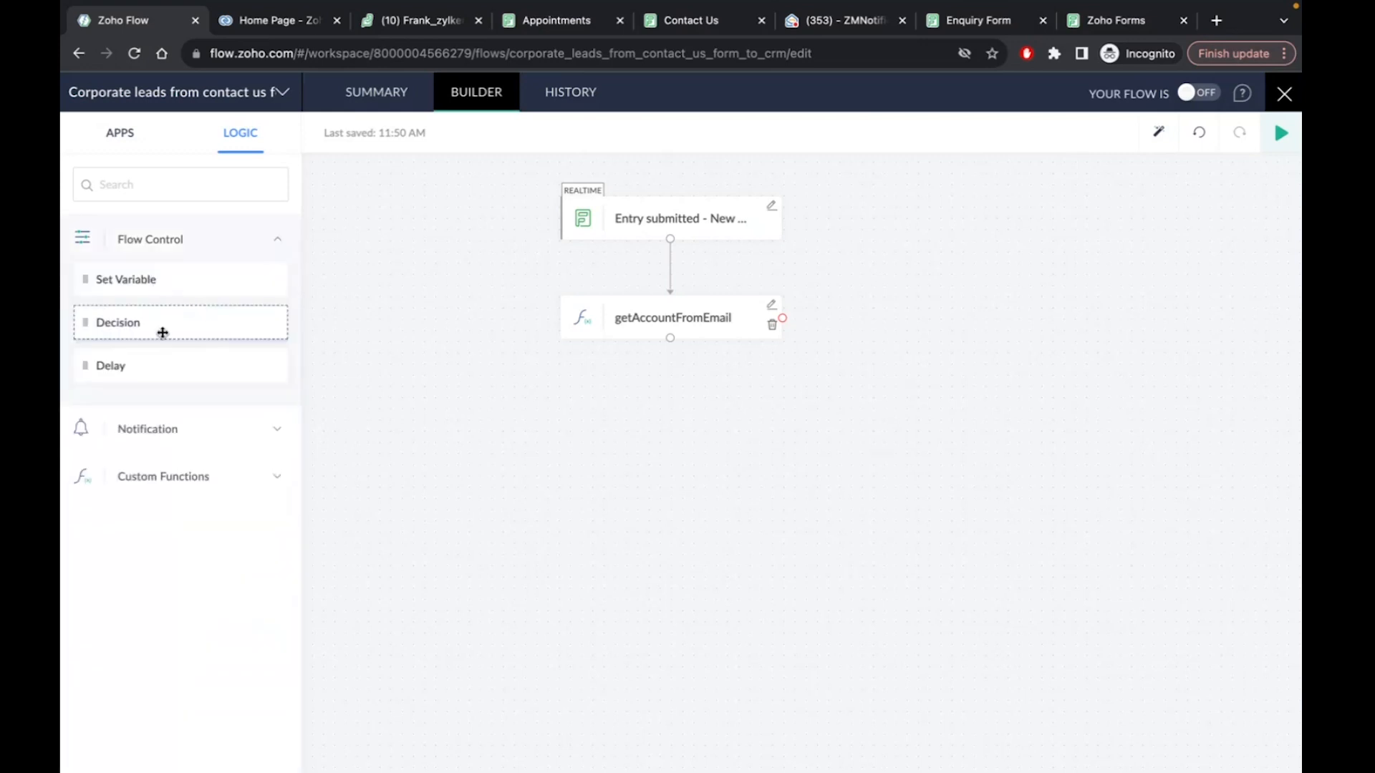
Add a Decision step below getAccountFromEmail and set its first condition's field to getAccountFromEmail
{"action": "left_click_drag", "start_coordinate": [162, 332], "coordinate": [645, 444]}
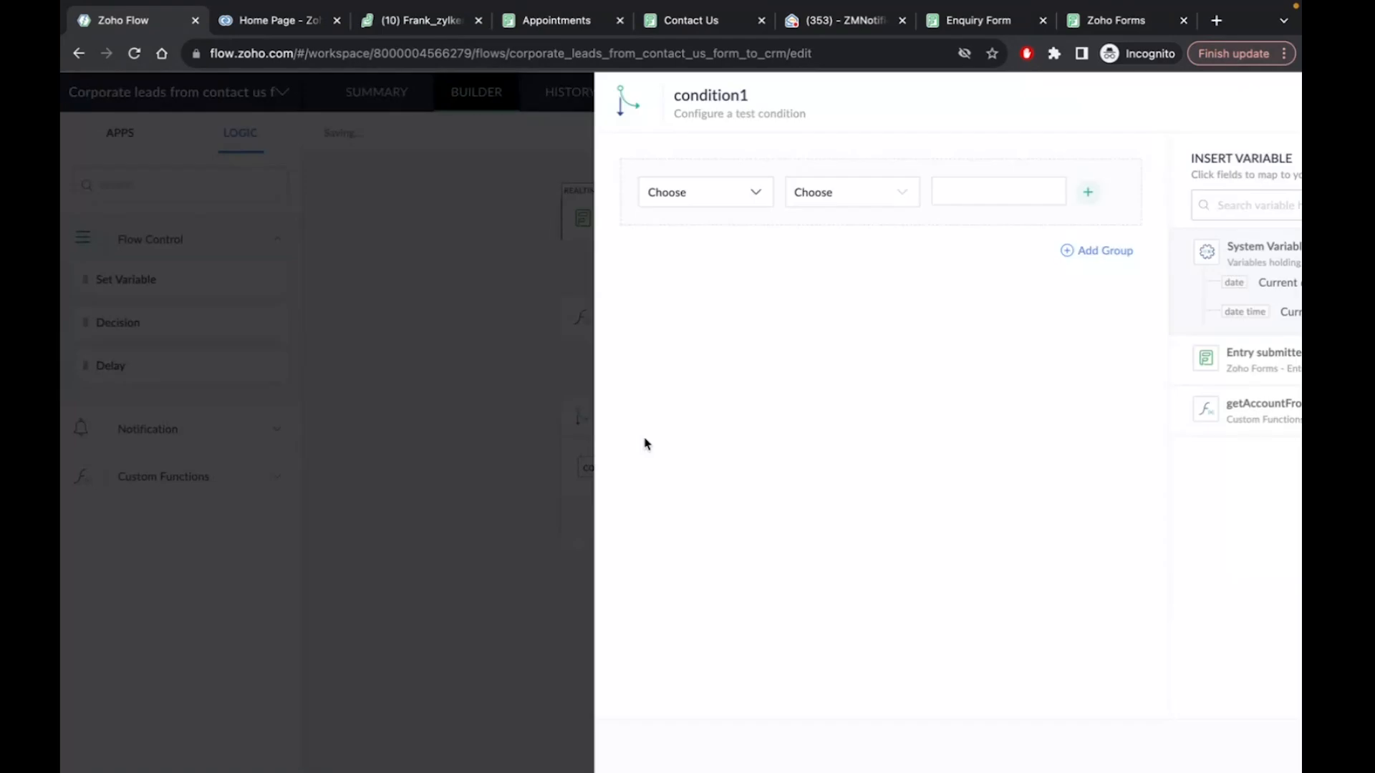
{"action": "left_click", "coordinate": [507, 192]}
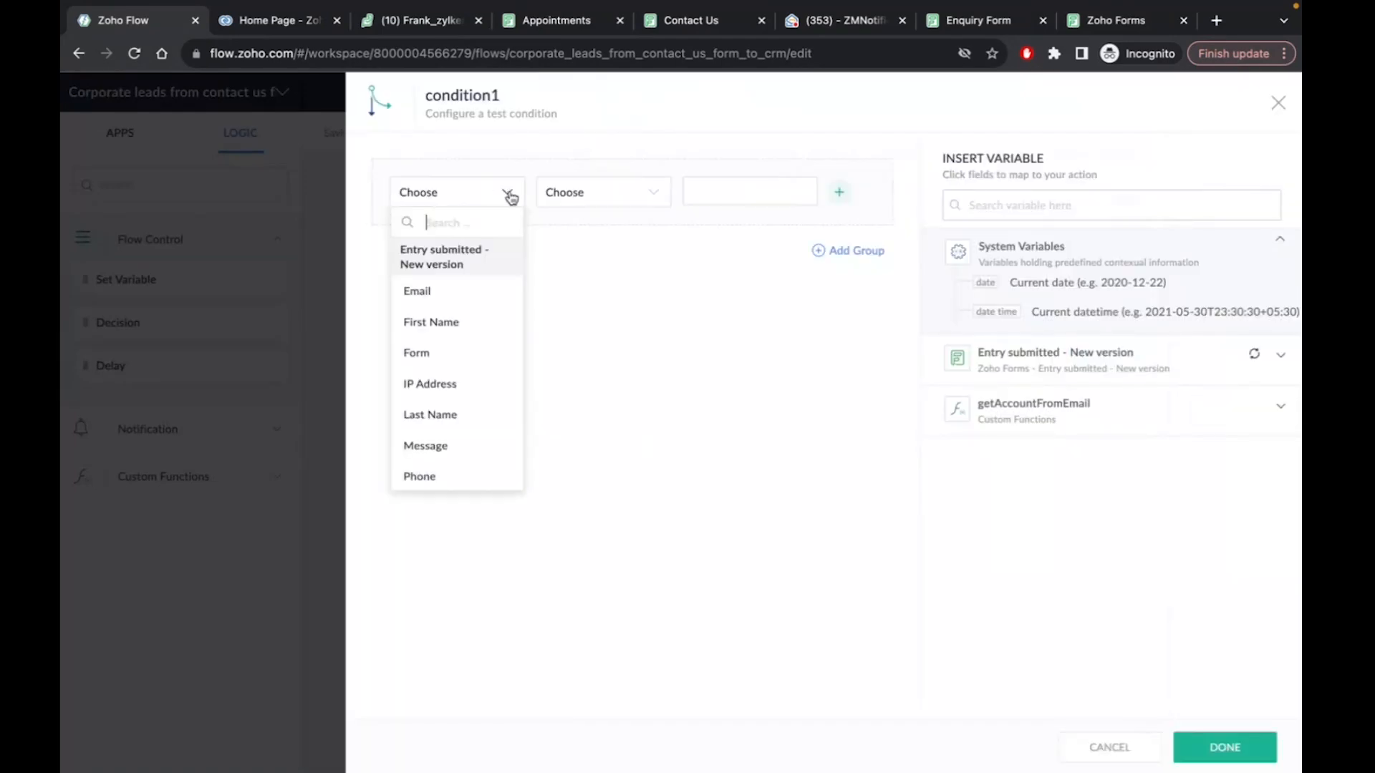
{"action": "scroll", "coordinate": [463, 339], "scroll_direction": "down", "scroll_amount": 5}
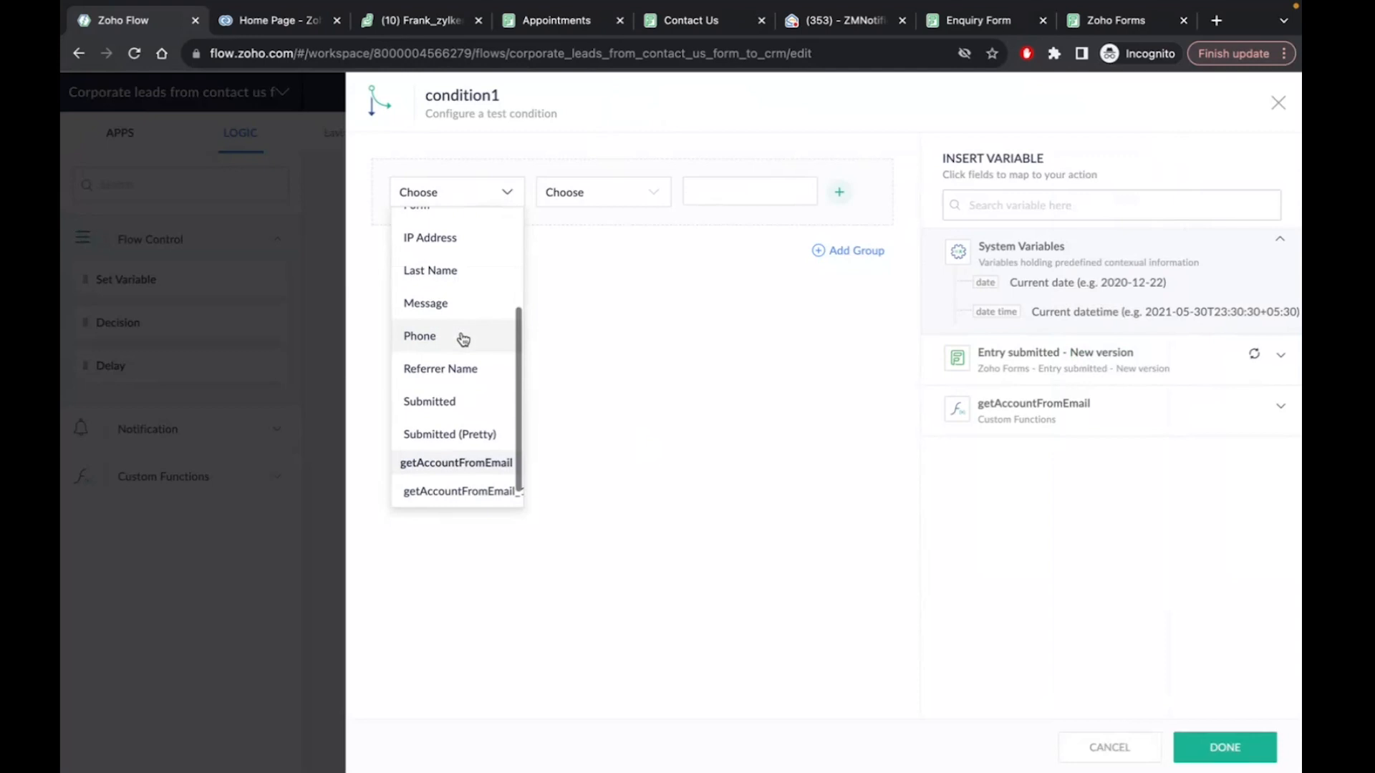
{"action": "left_click", "coordinate": [458, 495]}
{"action": "left_click", "coordinate": [462, 192]}
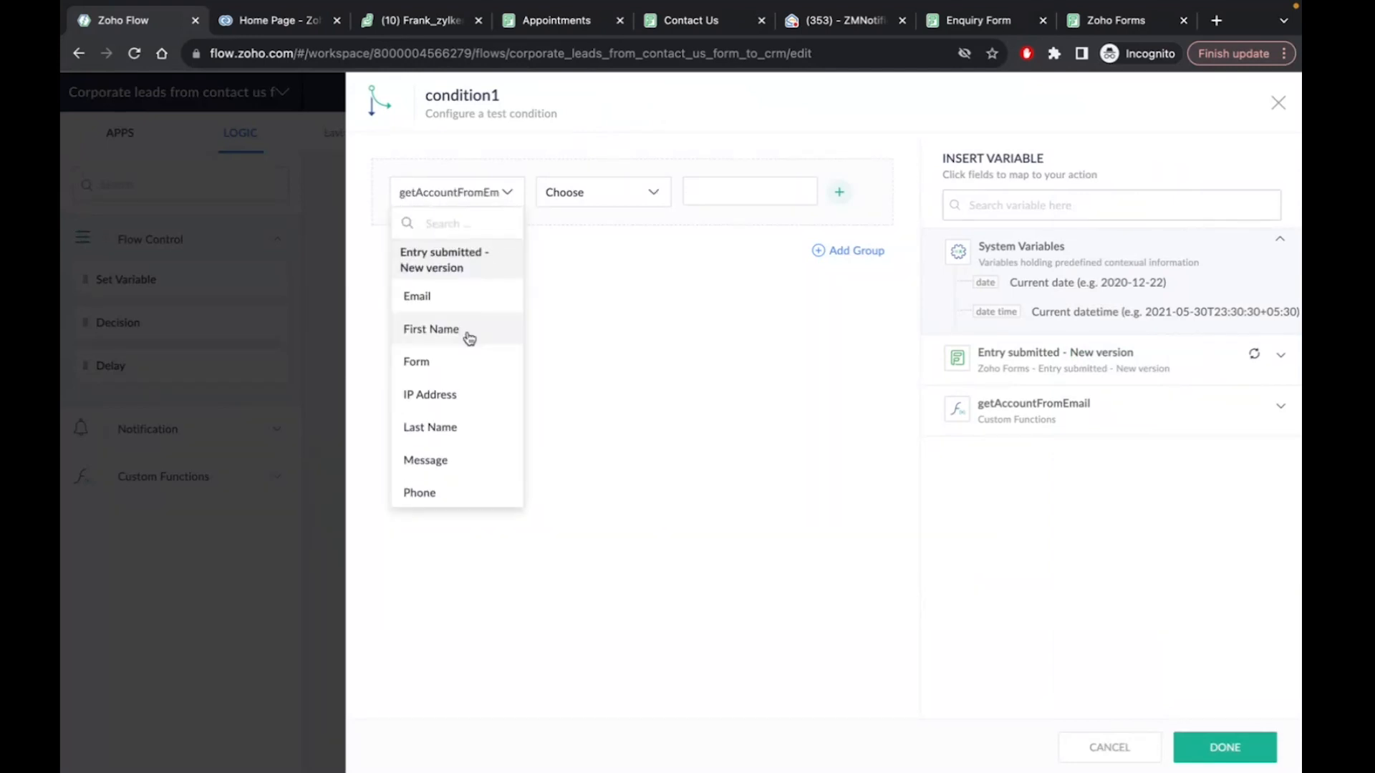
{"action": "scroll", "coordinate": [472, 359], "scroll_direction": "down", "scroll_amount": 5}
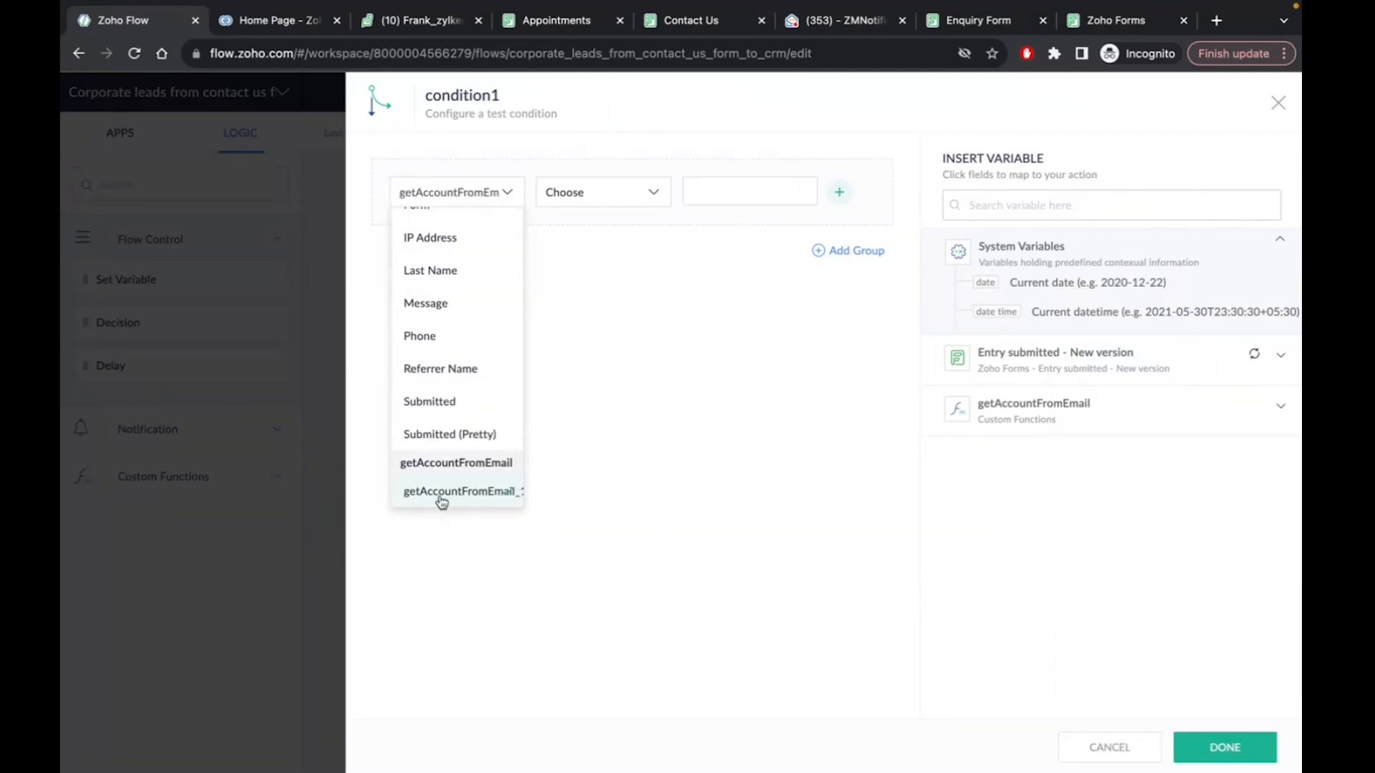
{"action": "left_click", "coordinate": [442, 495]}
Make condition1 an equals test against gmail, checking the email on the Contact Us form
{"action": "left_click", "coordinate": [648, 191]}
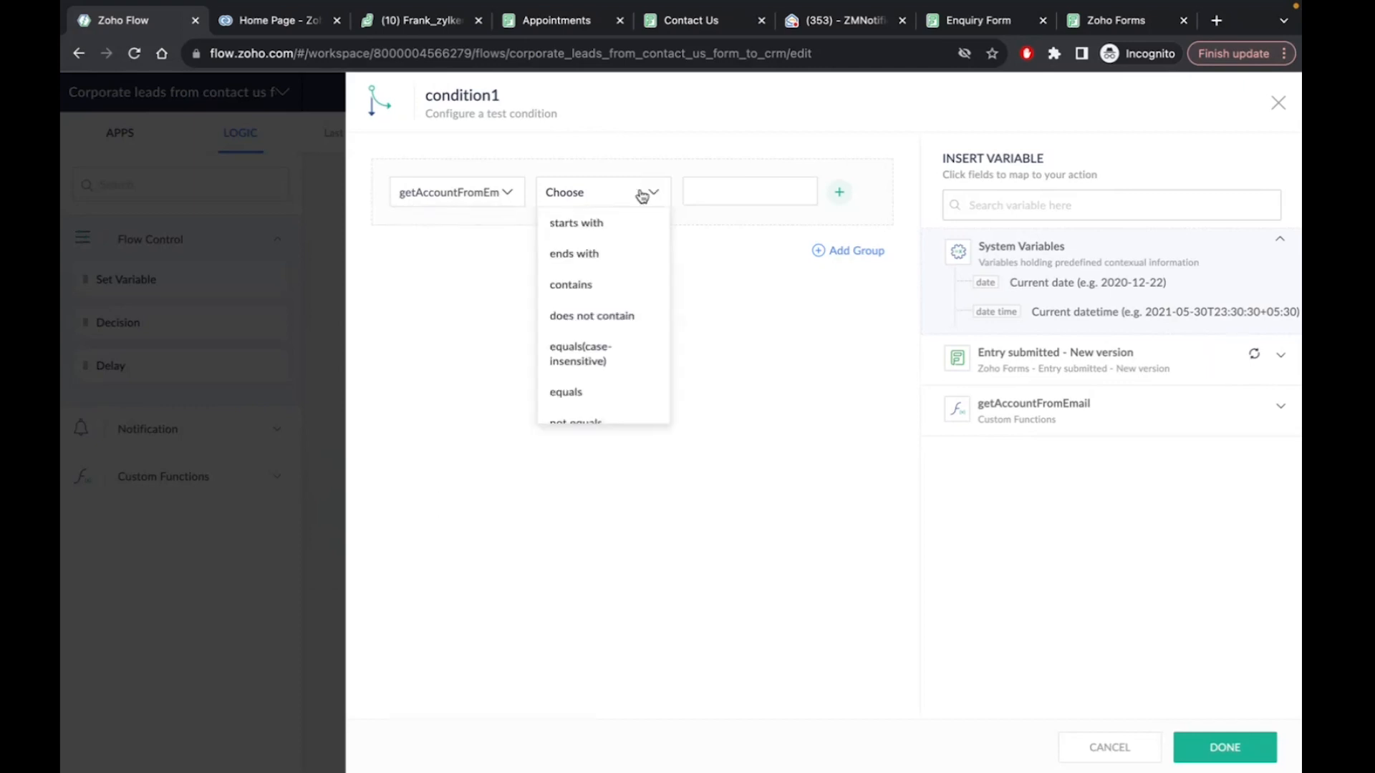
{"action": "scroll", "coordinate": [612, 315], "scroll_direction": "down", "scroll_amount": 2}
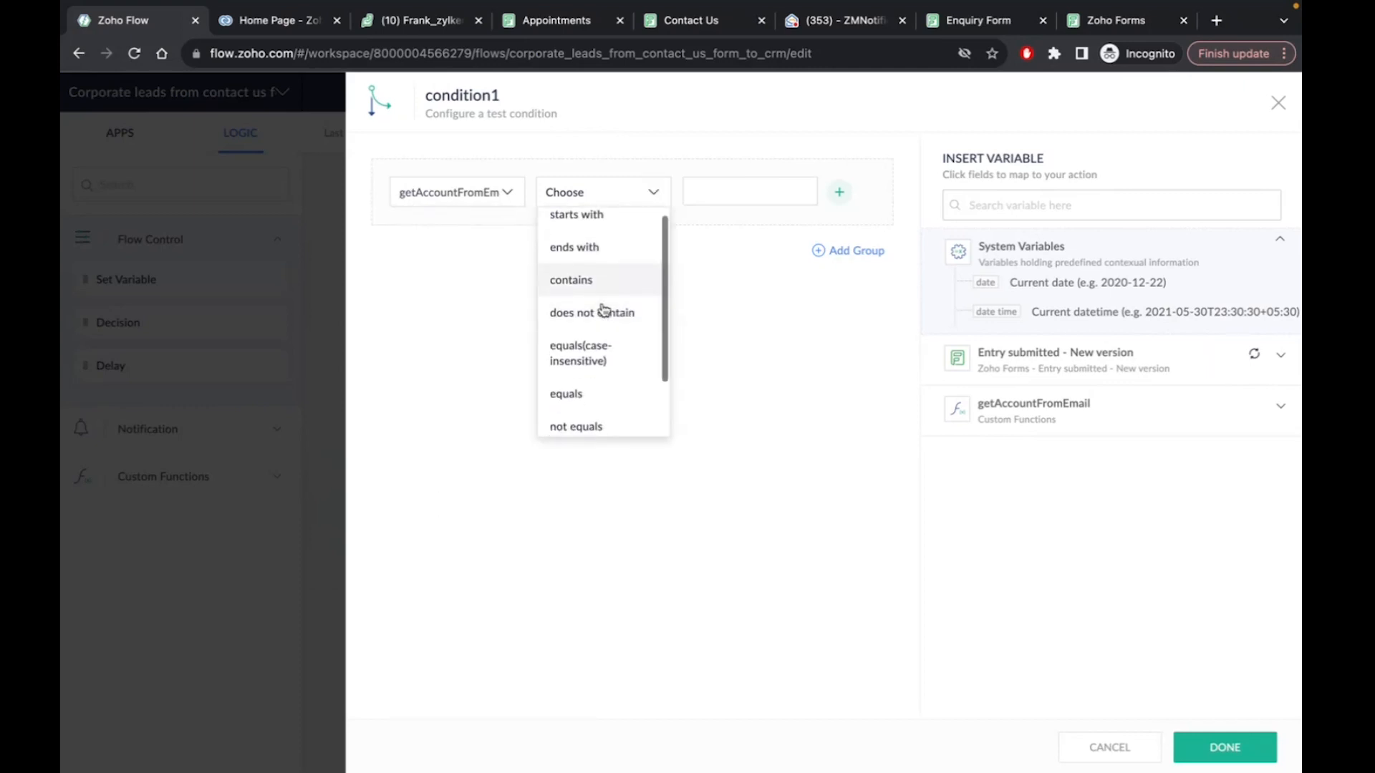
{"action": "left_click", "coordinate": [577, 333]}
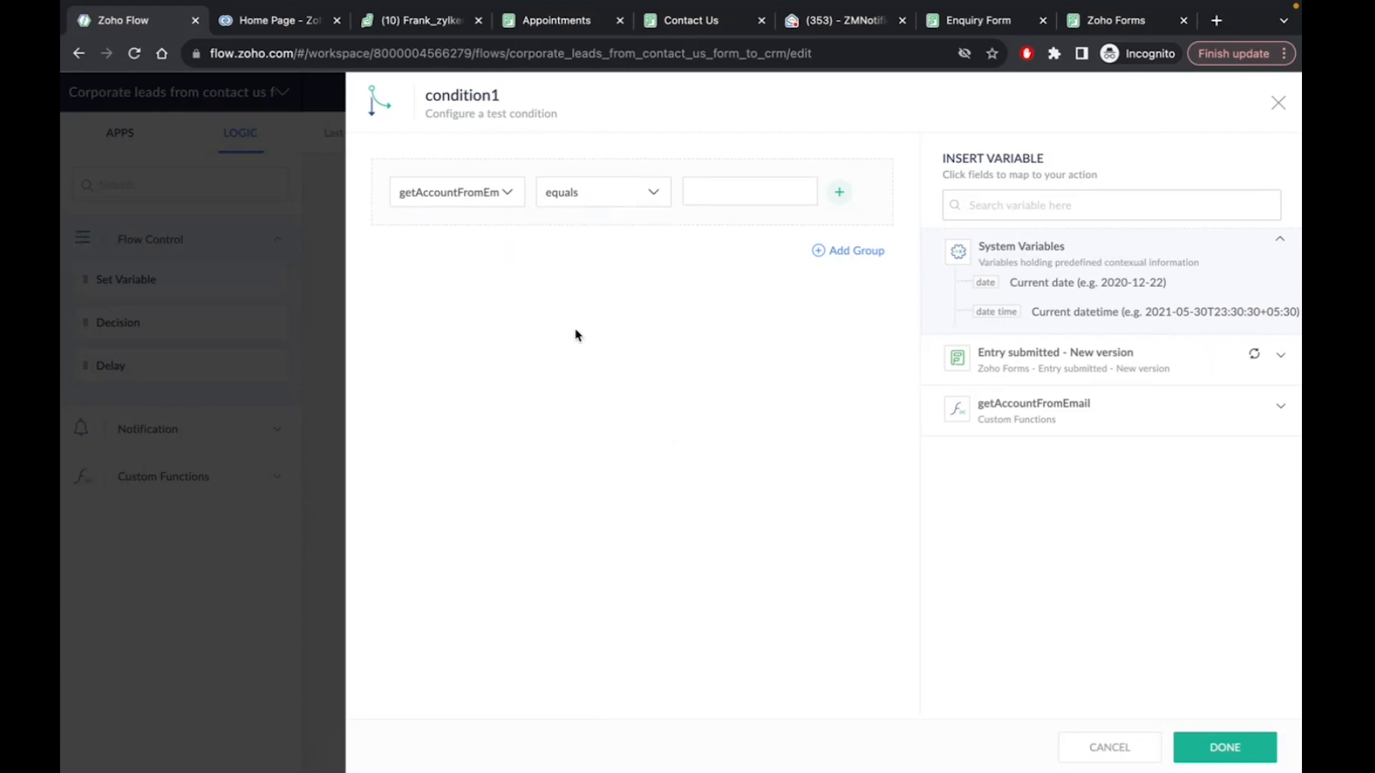
{"action": "left_click", "coordinate": [714, 192]}
{"action": "type", "text": "gmail"}
{"action": "left_click", "coordinate": [685, 28]}
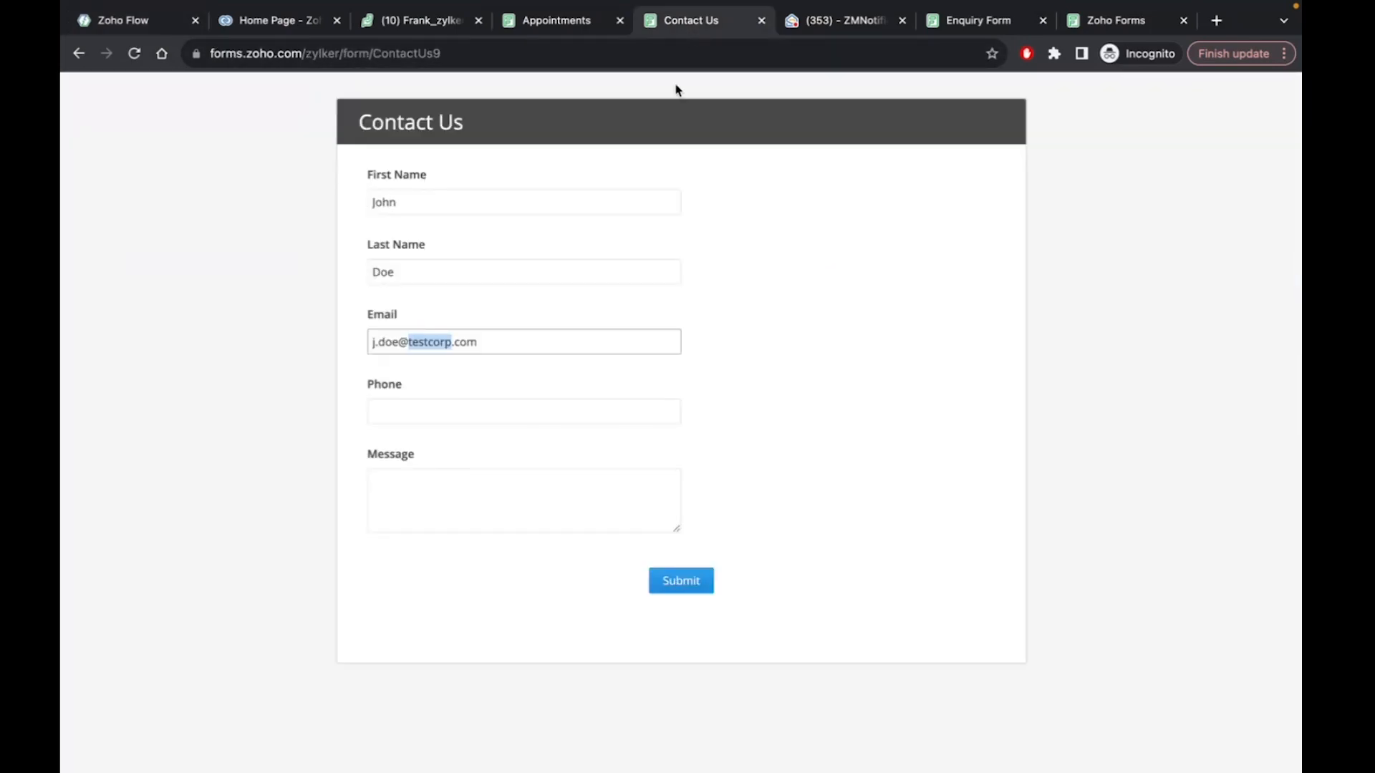
{"action": "left_click", "coordinate": [136, 22]}
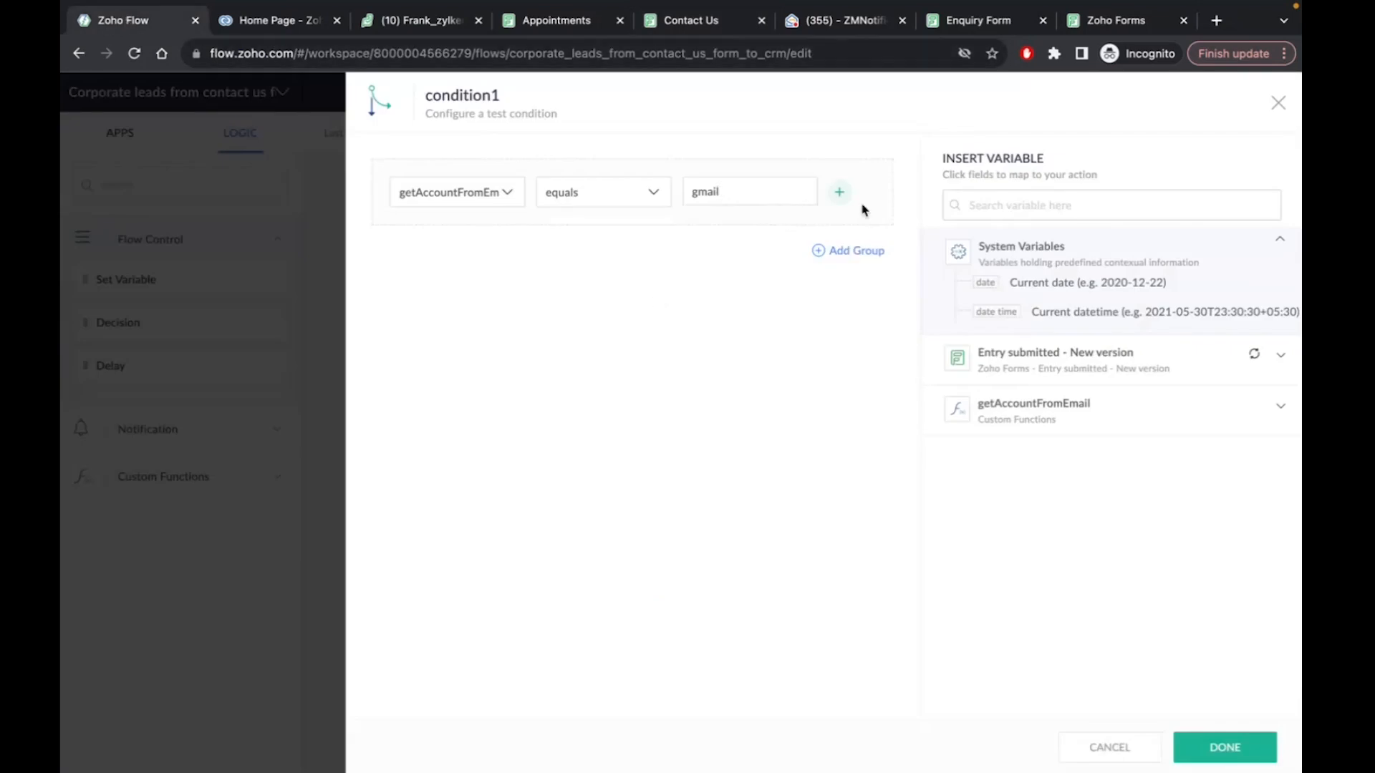
Add an OR condition to condition1: getAccountFromEmail equals outlook
{"action": "left_click", "coordinate": [837, 192]}
{"action": "left_click", "coordinate": [651, 250]}
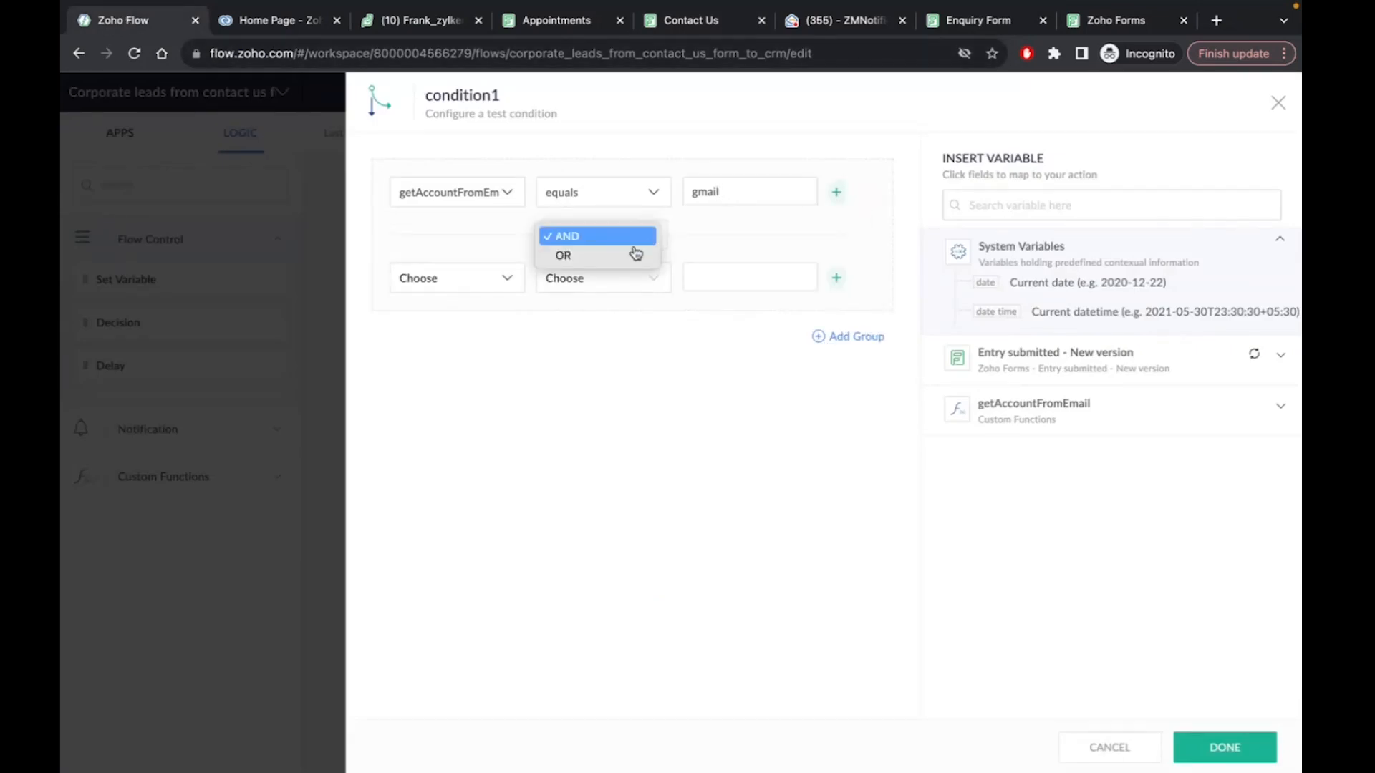
{"action": "left_click", "coordinate": [635, 252]}
{"action": "left_click", "coordinate": [480, 290]}
{"action": "scroll", "coordinate": [479, 454], "scroll_direction": "down", "scroll_amount": 3}
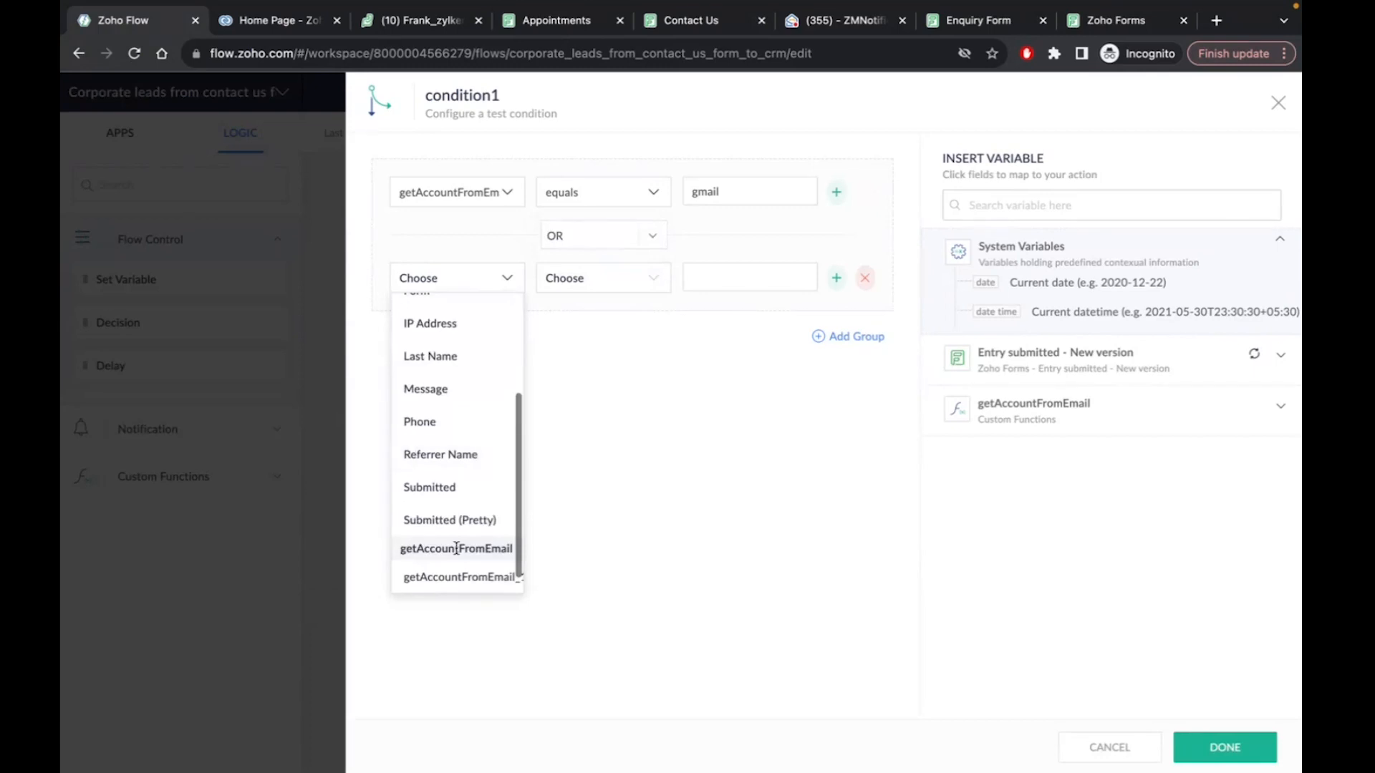
{"action": "left_click", "coordinate": [429, 581]}
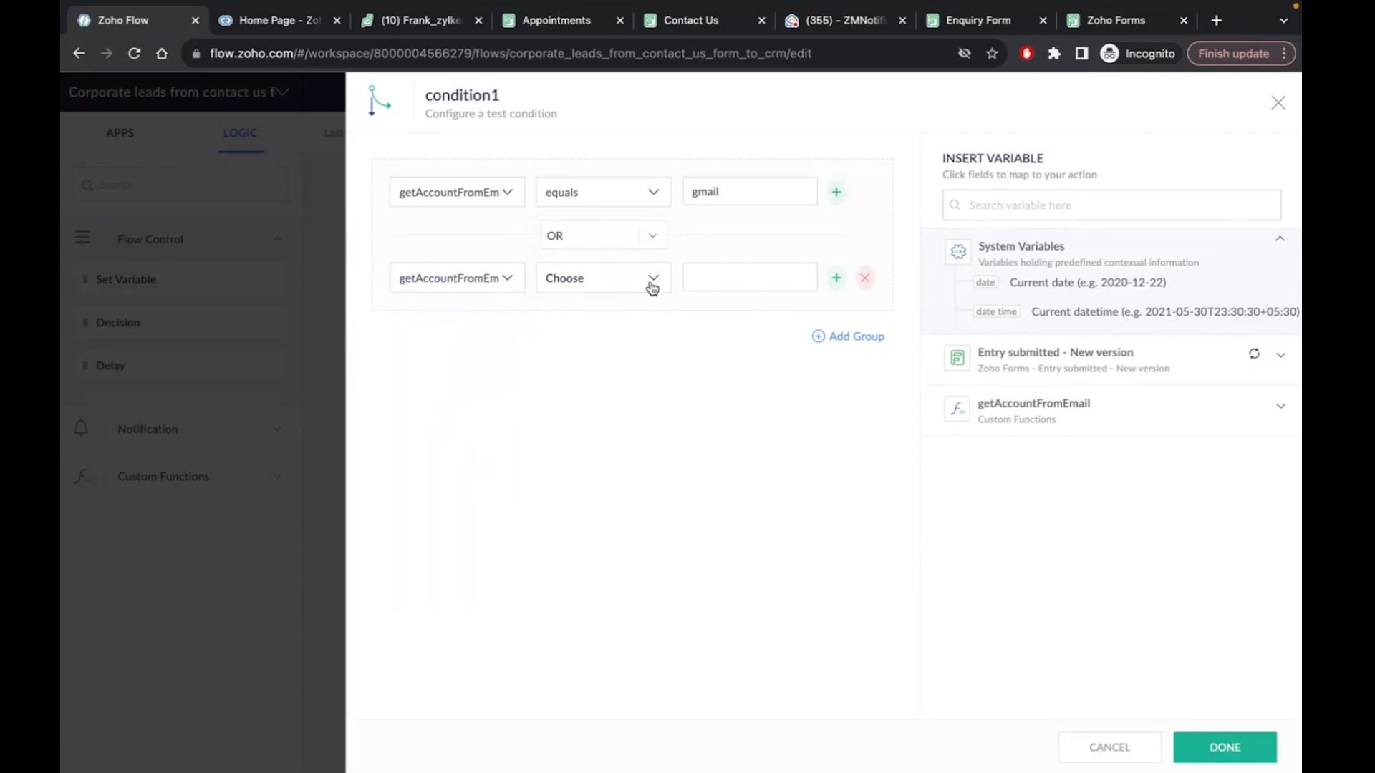
{"action": "left_click", "coordinate": [652, 286]}
{"action": "scroll", "coordinate": [584, 429], "scroll_direction": "down", "scroll_amount": 2}
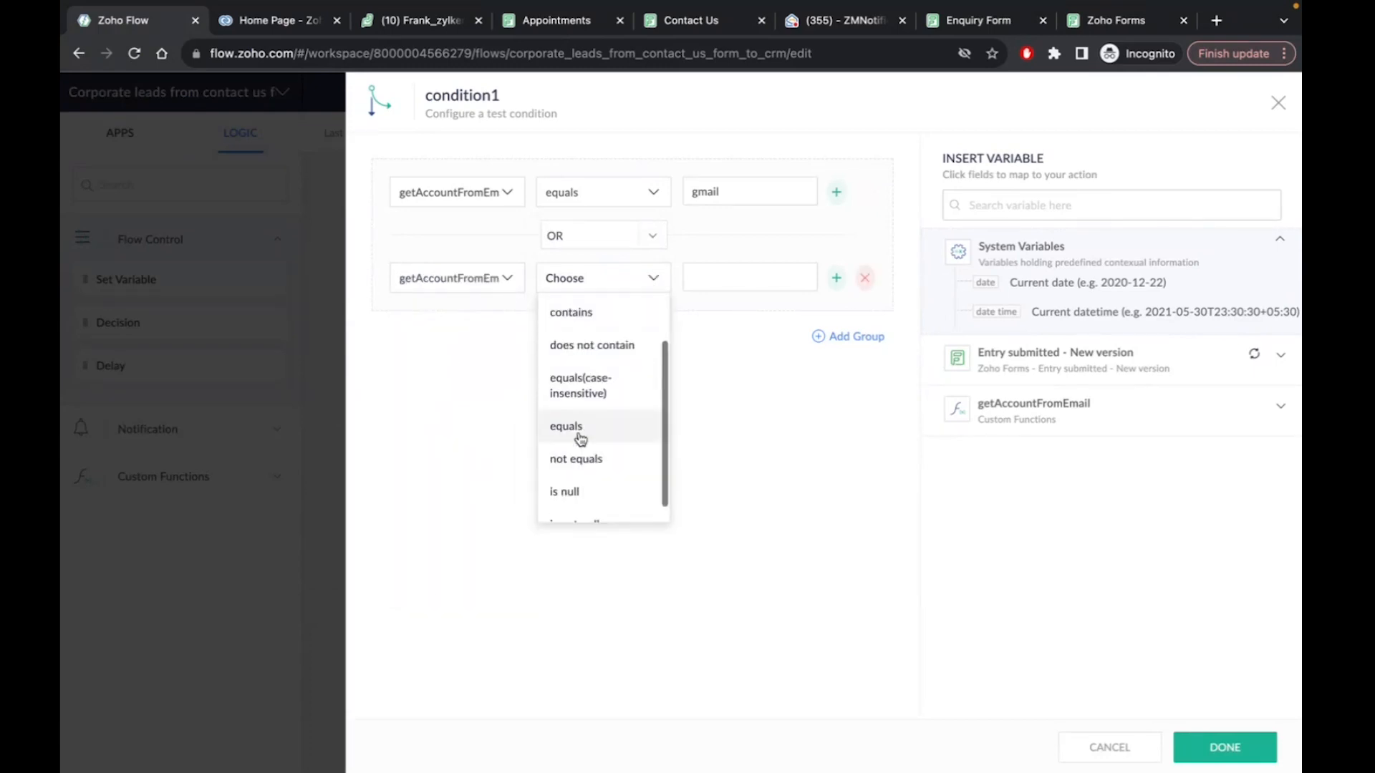
{"action": "left_click", "coordinate": [580, 427]}
{"action": "left_click", "coordinate": [729, 276]}
{"action": "type", "text": "outlook"}
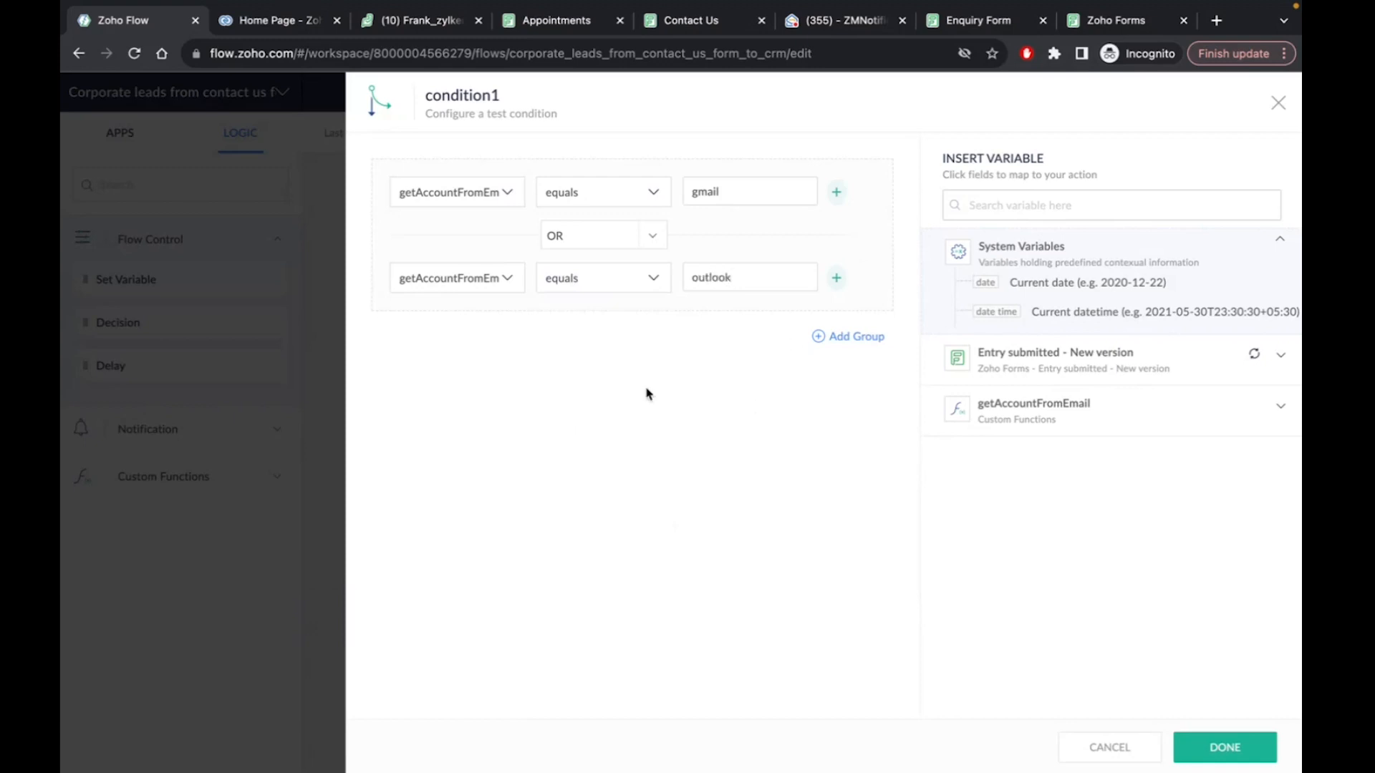
Add a third condition, getAccountFromEmail equals yahoo, and save condition1
{"action": "left_click", "coordinate": [835, 277]}
{"action": "left_click", "coordinate": [438, 365]}
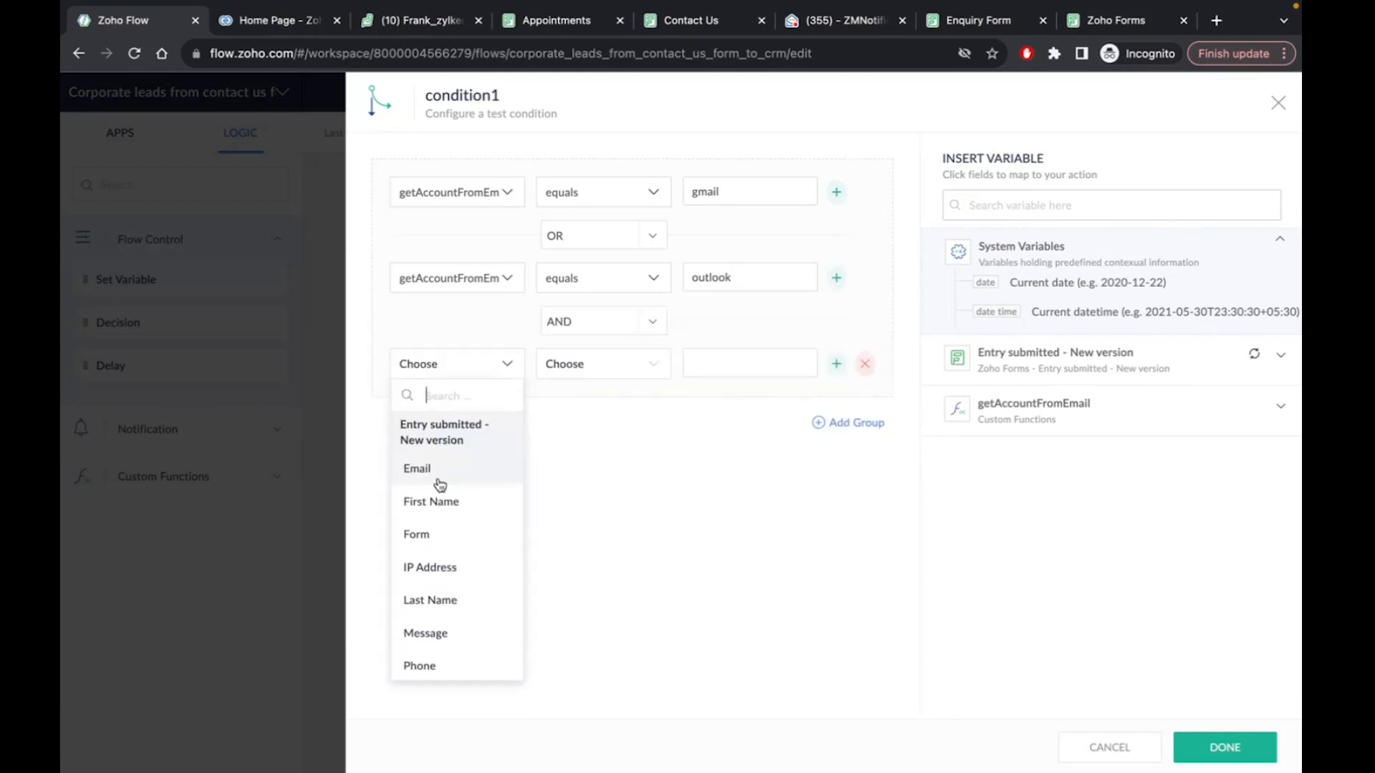
{"action": "scroll", "coordinate": [439, 484], "scroll_direction": "down", "scroll_amount": 3}
{"action": "left_click", "coordinate": [439, 636]}
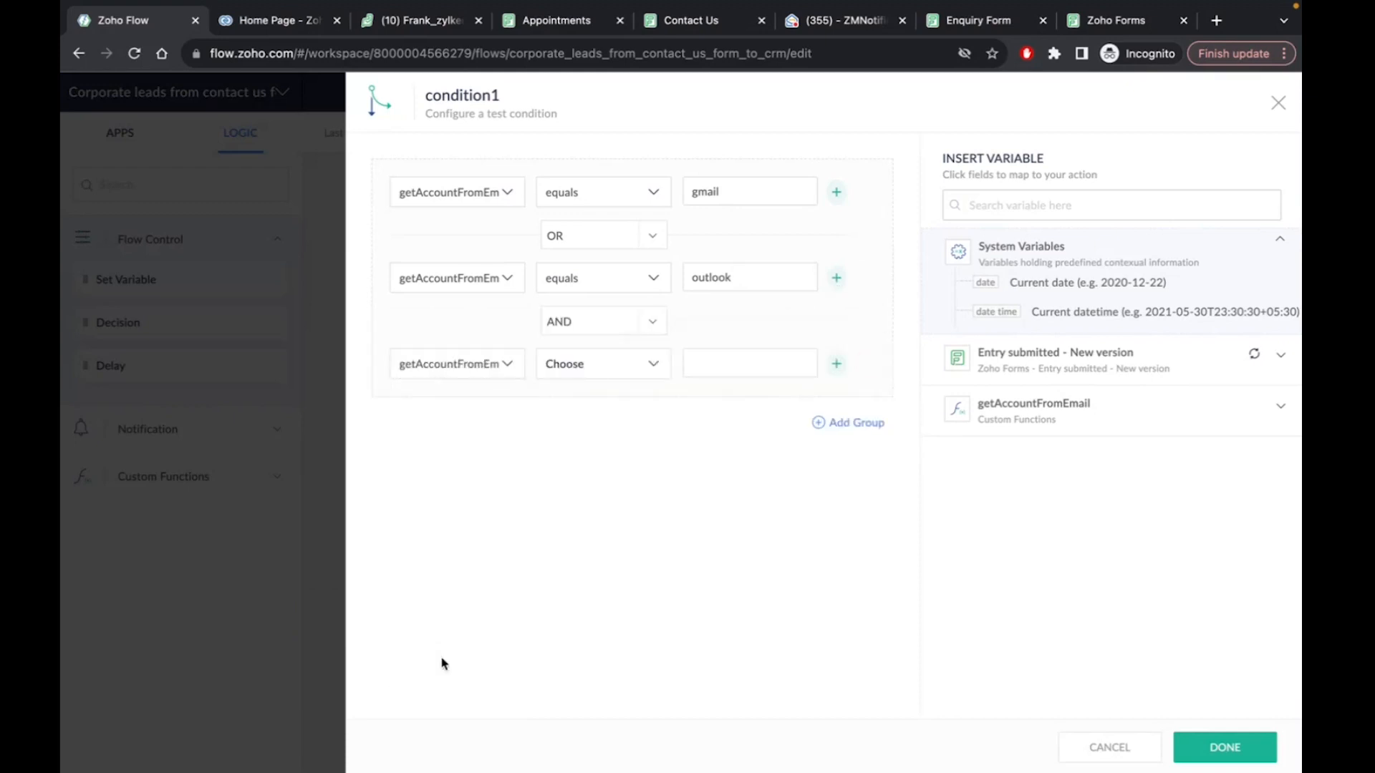
{"action": "left_click", "coordinate": [596, 372]}
{"action": "scroll", "coordinate": [592, 513], "scroll_direction": "down", "scroll_amount": 1}
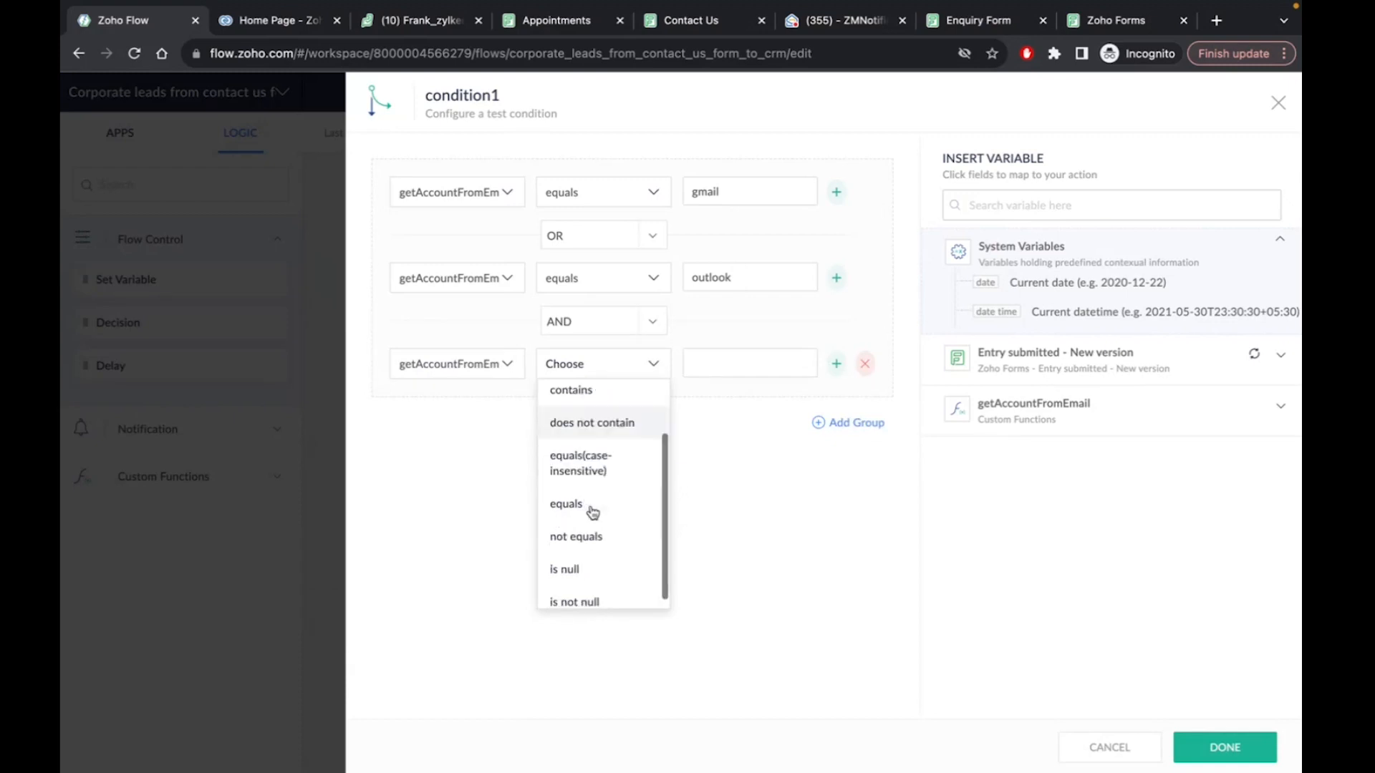
{"action": "left_click", "coordinate": [592, 504]}
{"action": "left_click", "coordinate": [752, 356]}
{"action": "type", "text": "yahoo"}
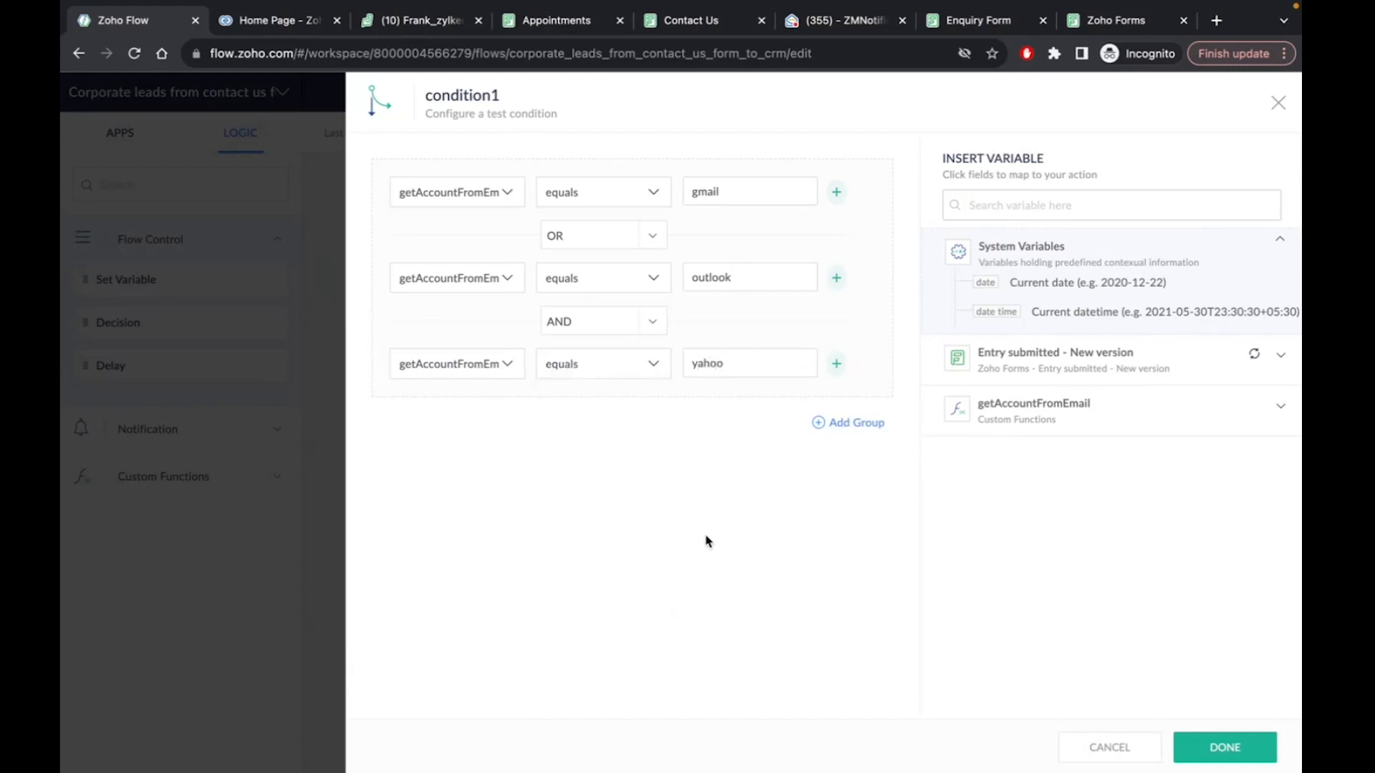
{"action": "left_click", "coordinate": [1225, 747]}
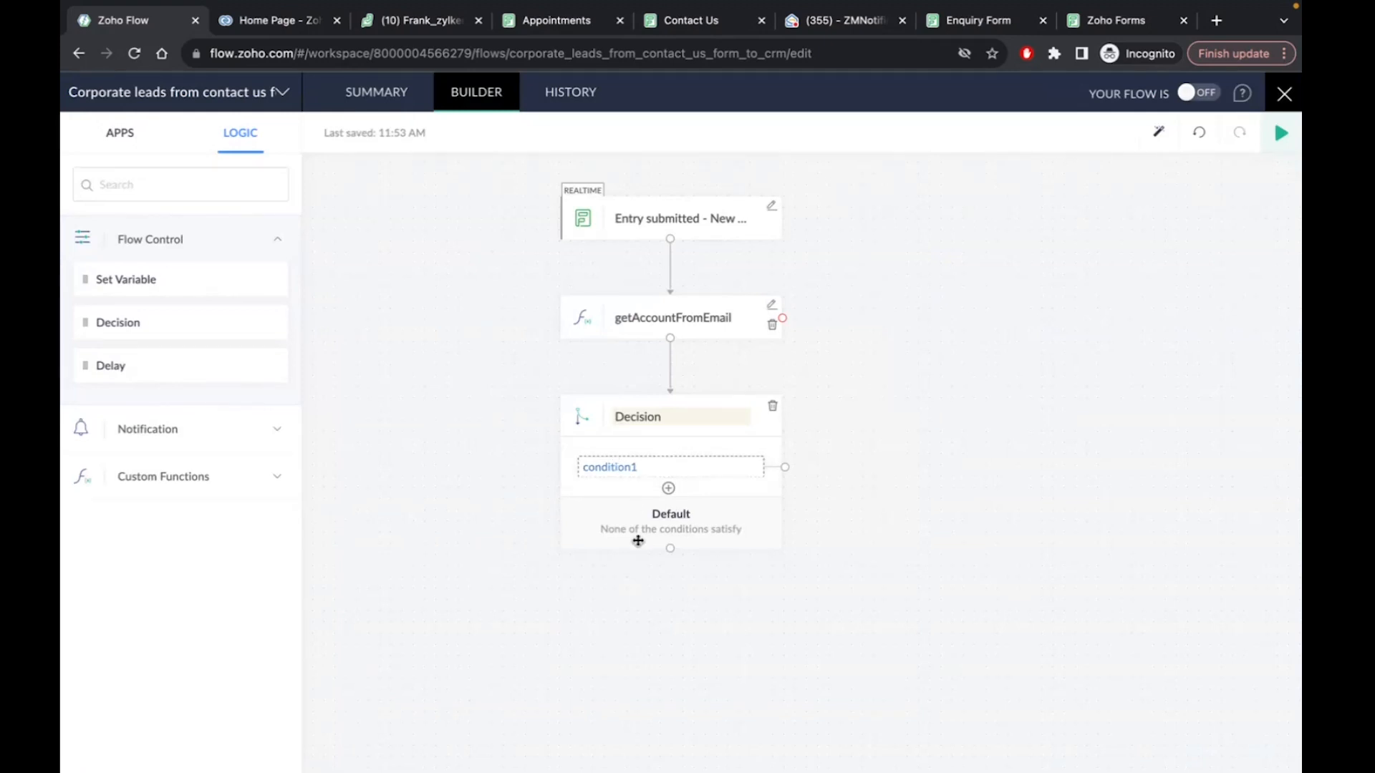
Label the Decision's first branch 'if account is personal'
{"action": "type", "text": "if"}
{"action": "type", "text": " its"}
{"action": "type", "text": "account is"}
{"action": "type", "text": " per"}
{"action": "type", "text": "sona"}
{"action": "type", "text": "l"}
{"action": "left_click", "coordinate": [697, 668]}
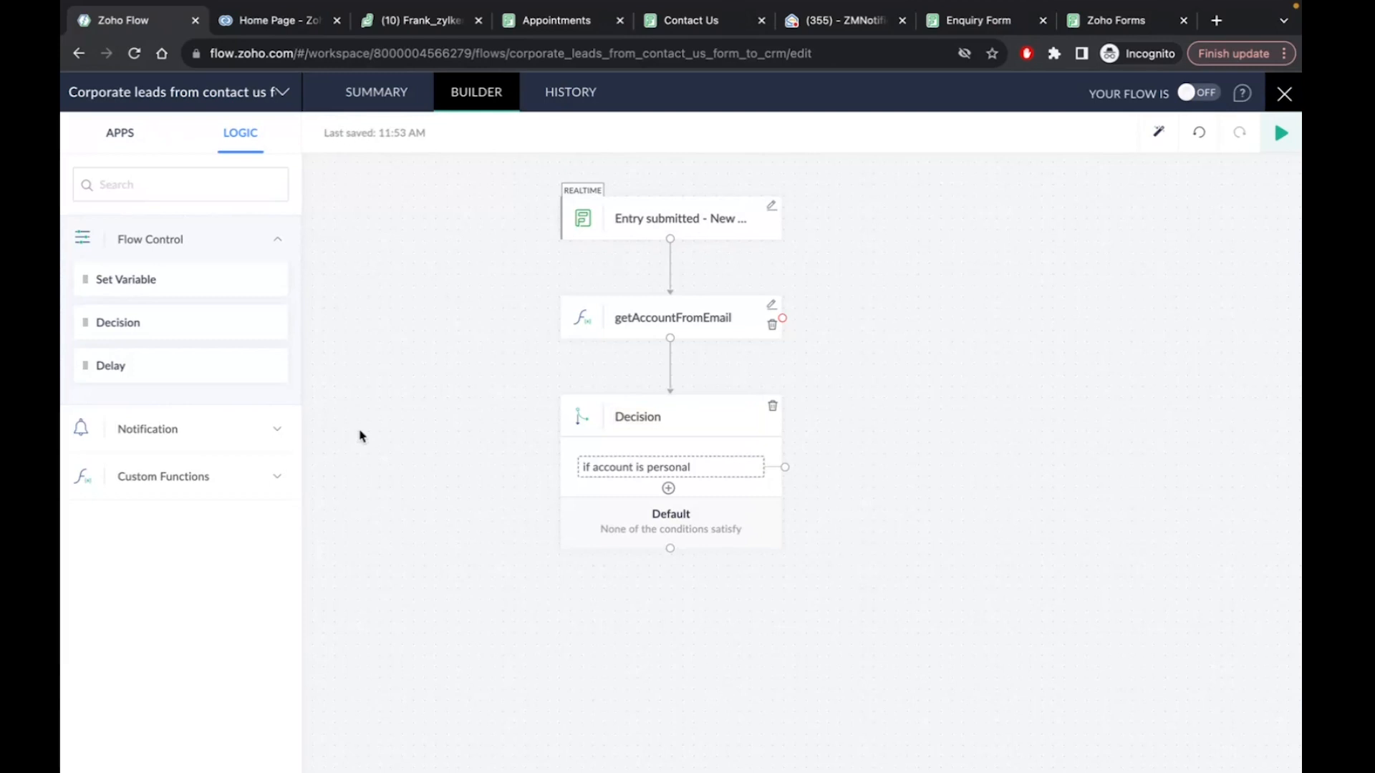
Add a Zoho Desk Create ticket step using the other portal and the Zylker department
{"action": "left_click", "coordinate": [120, 133]}
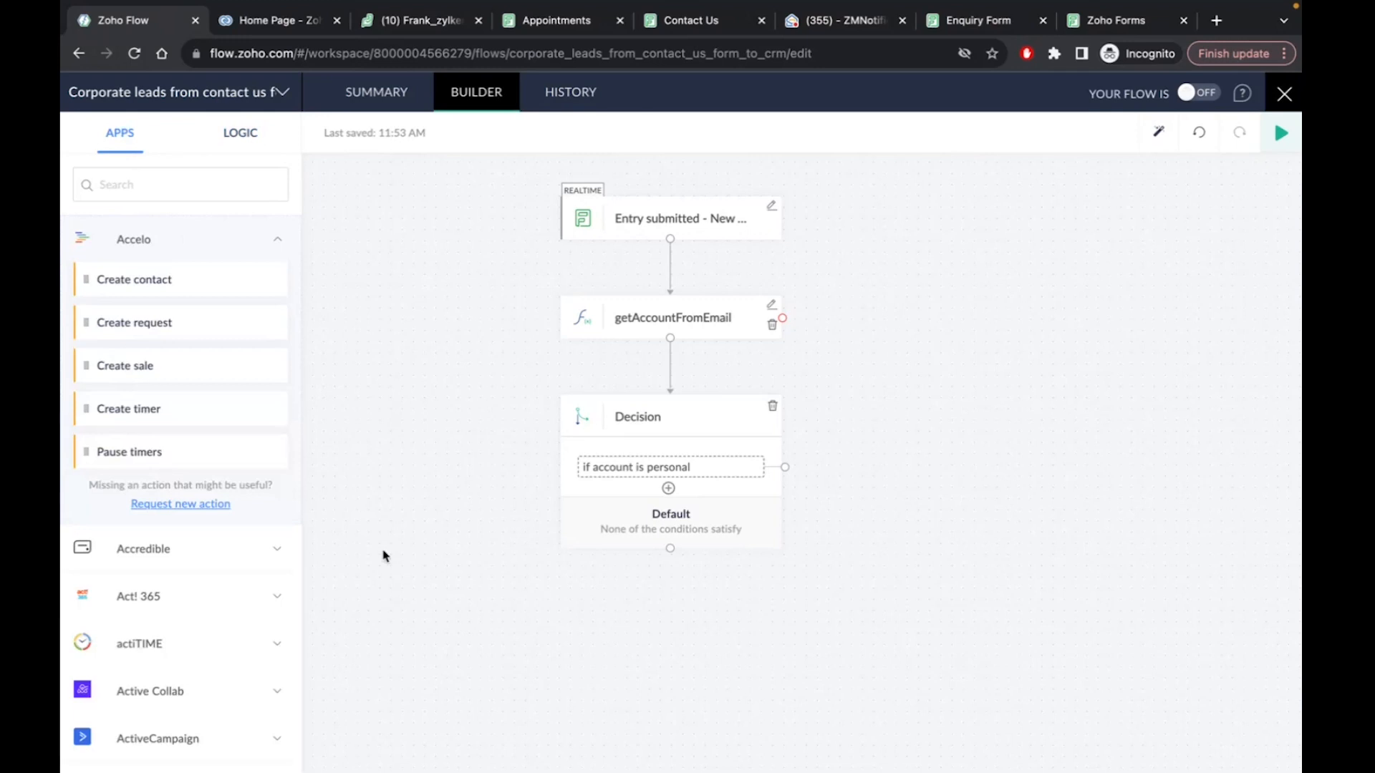
{"action": "scroll", "coordinate": [192, 428], "scroll_direction": "down", "scroll_amount": 3}
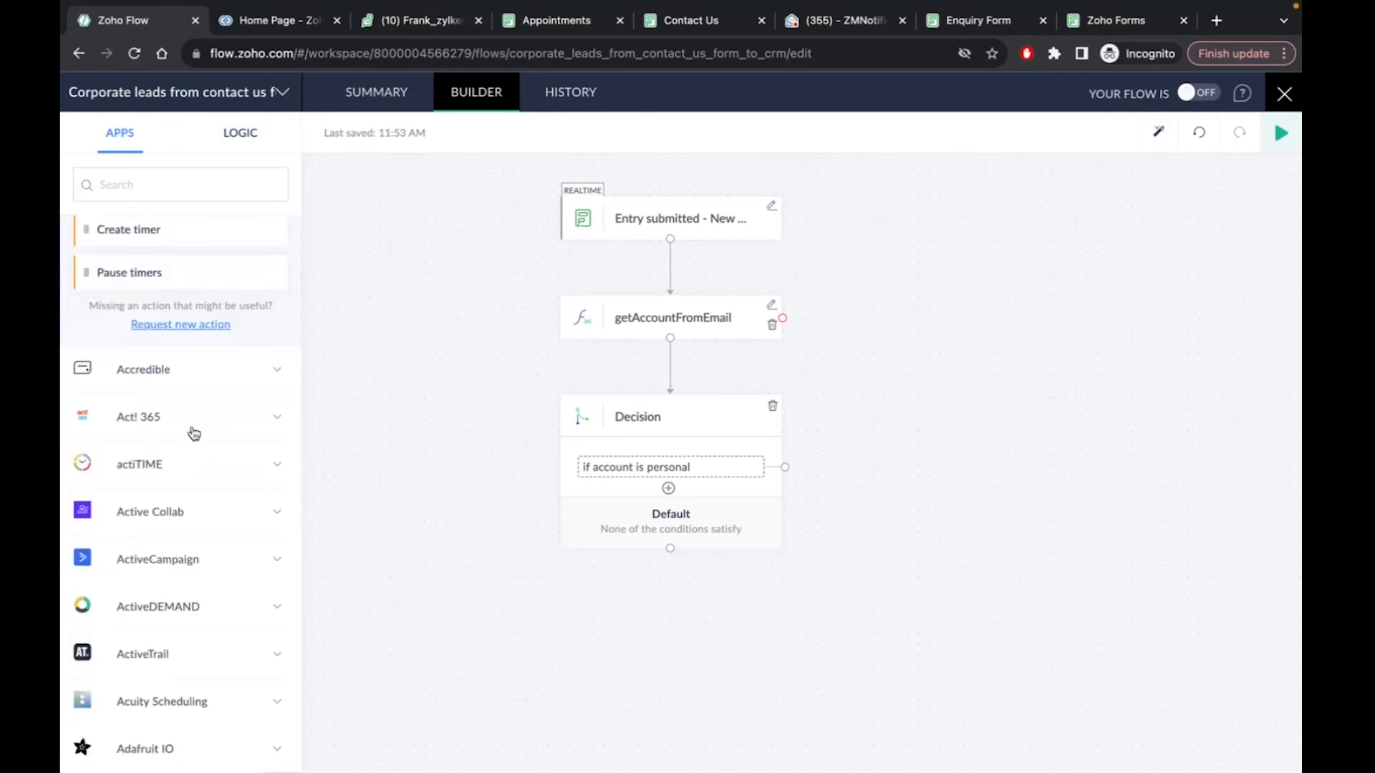
{"action": "scroll", "coordinate": [192, 432], "scroll_direction": "down", "scroll_amount": 3}
{"action": "scroll", "coordinate": [191, 401], "scroll_direction": "up", "scroll_amount": 6}
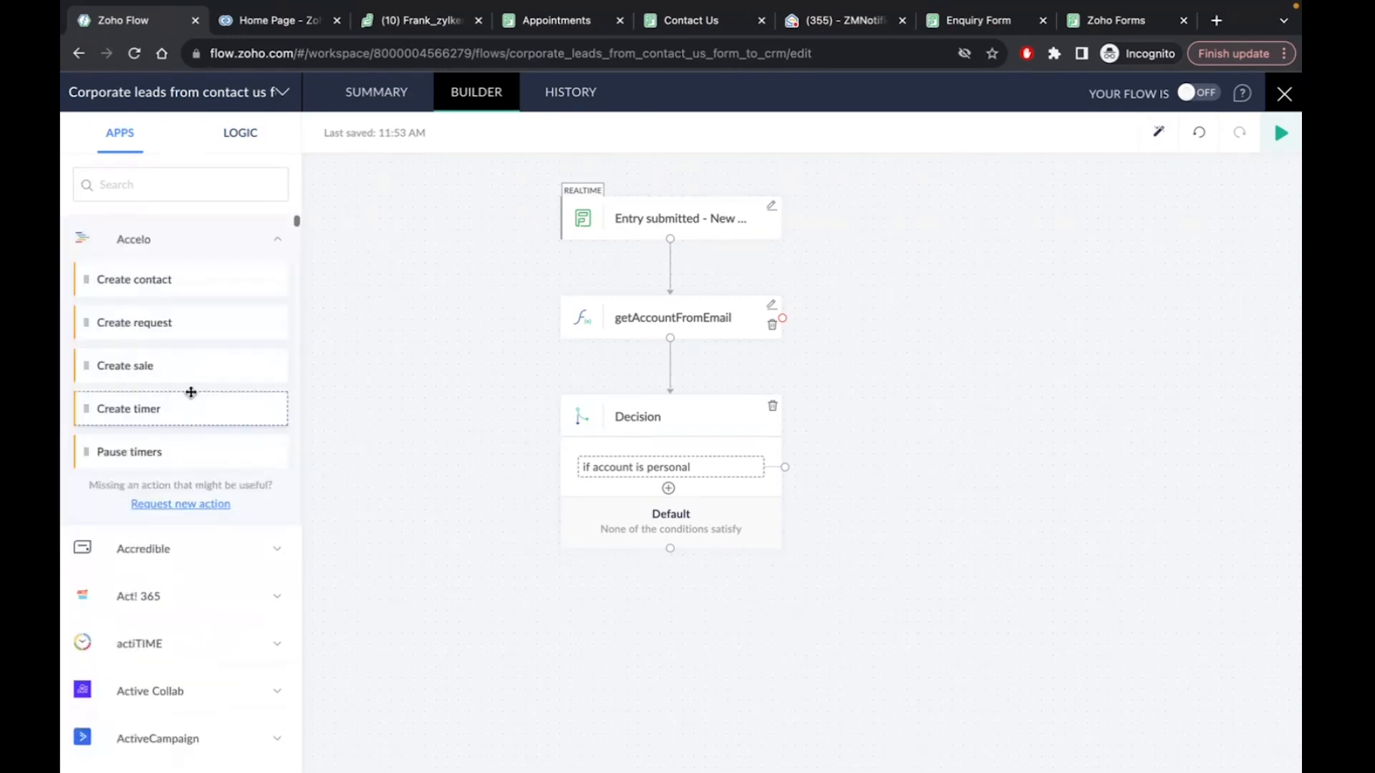
{"action": "left_click", "coordinate": [133, 190]}
{"action": "type", "text": "zoho desk"}
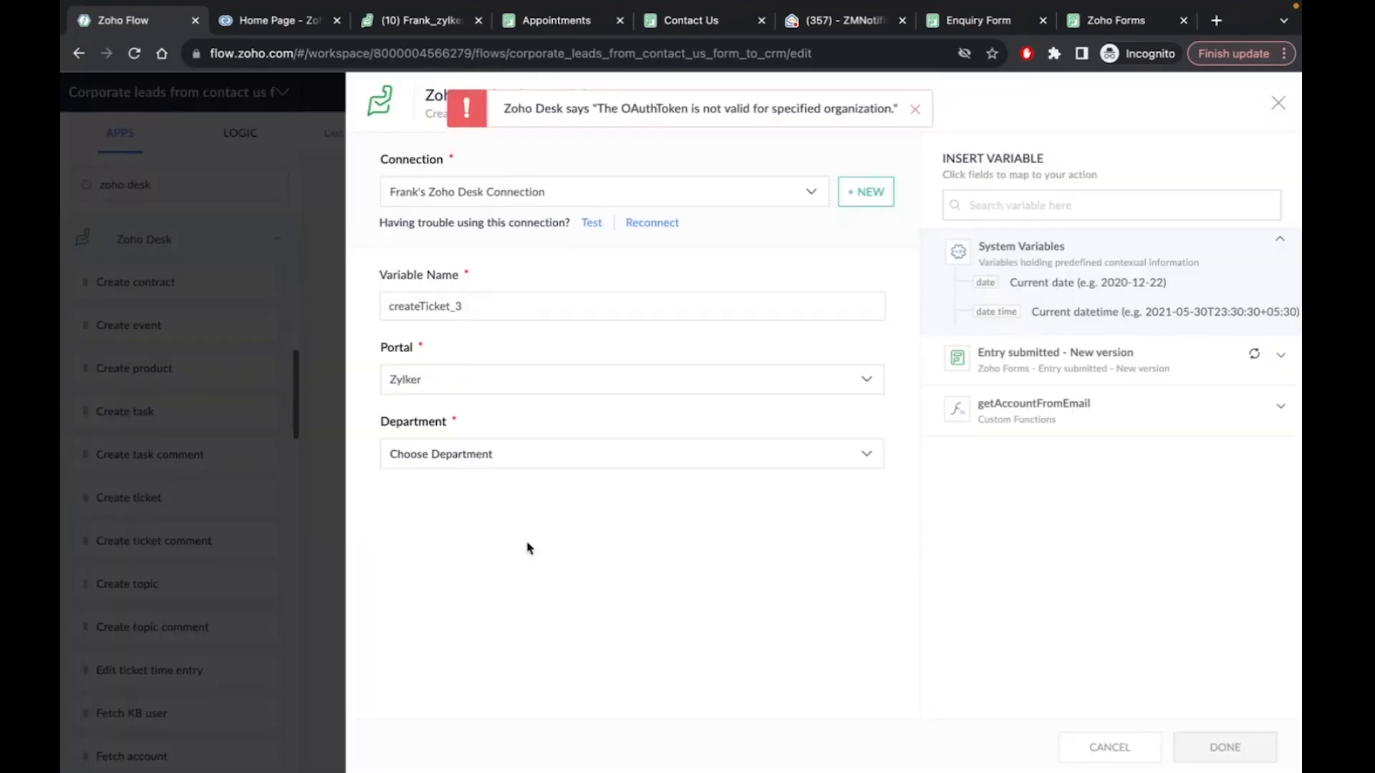
{"action": "left_click", "coordinate": [444, 381]}
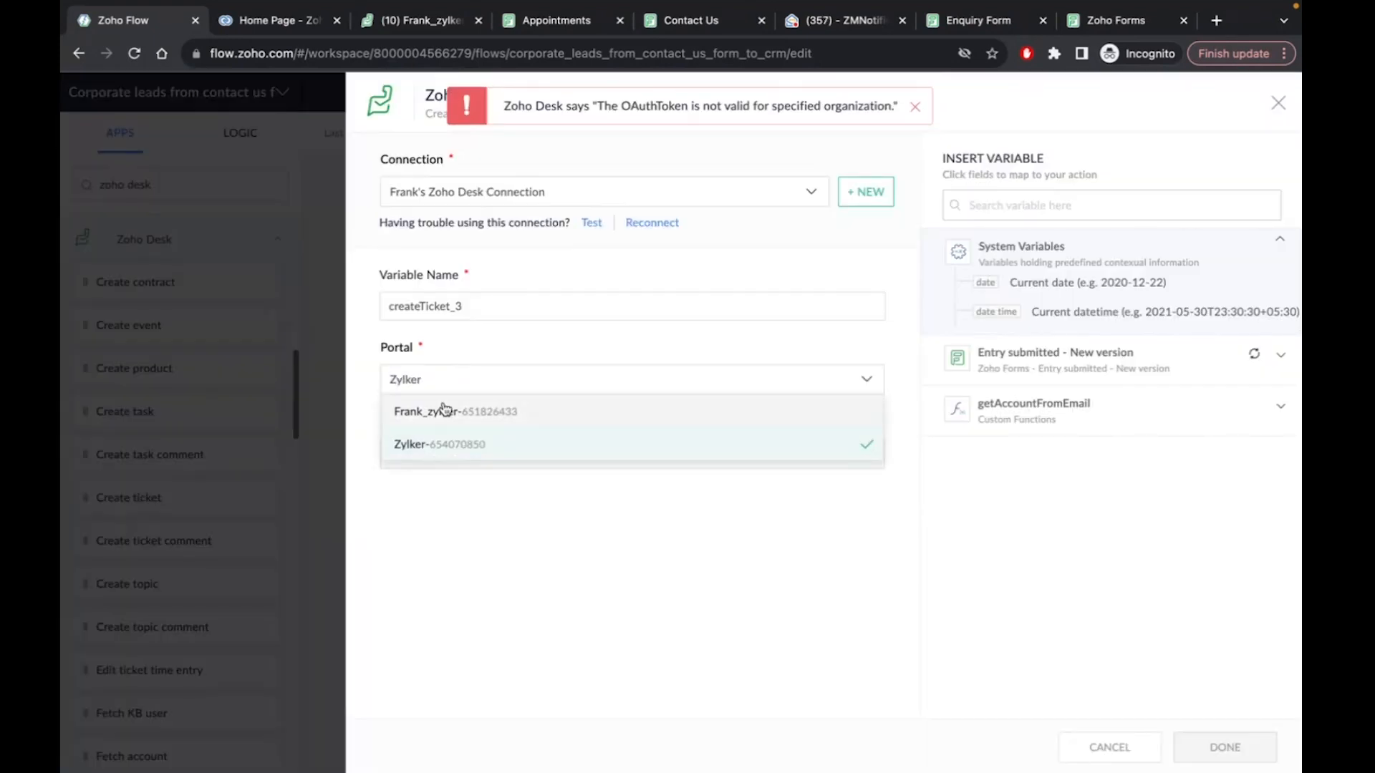
{"action": "left_click", "coordinate": [444, 413]}
{"action": "left_click", "coordinate": [432, 462]}
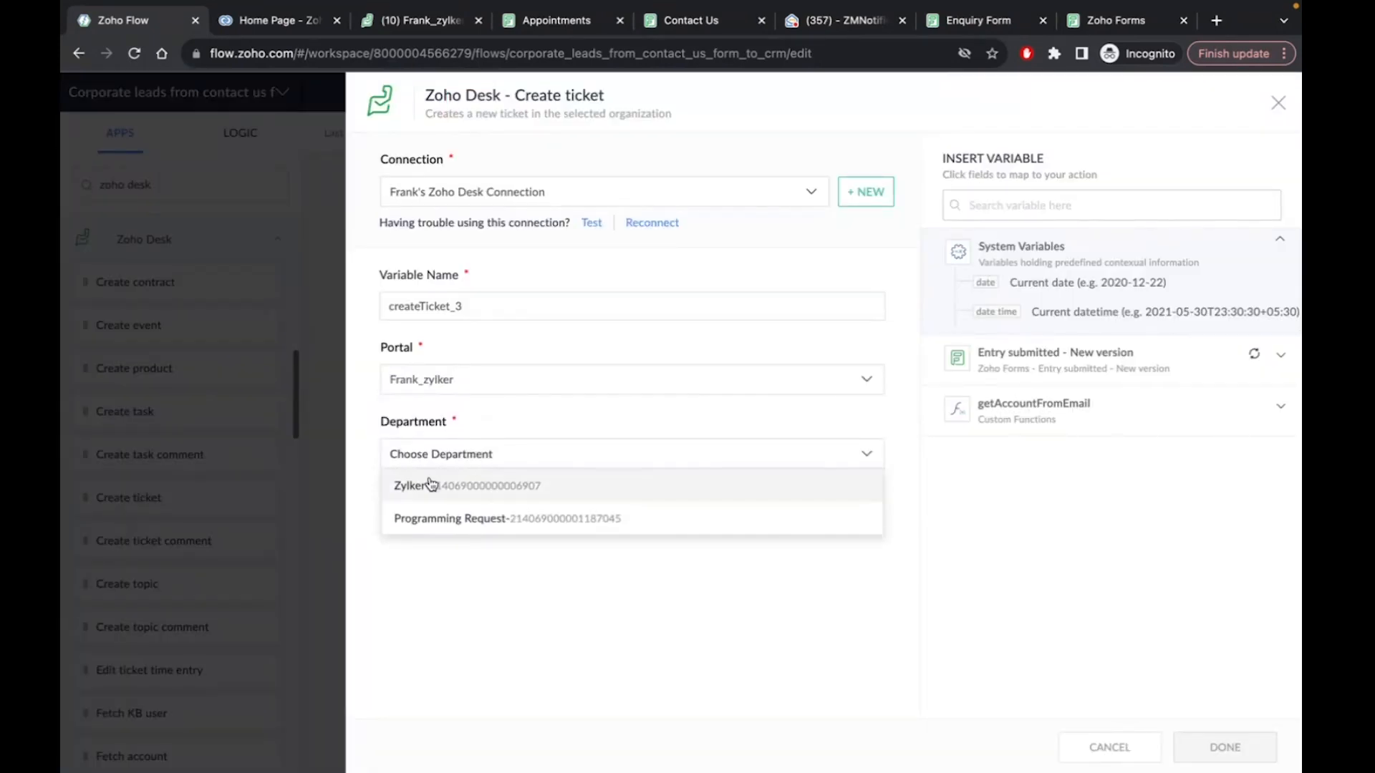
{"action": "left_click", "coordinate": [427, 492]}
Set the ticket subject to 'New ticket from' plus the submitter's first and last name
{"action": "scroll", "coordinate": [513, 530], "scroll_direction": "down", "scroll_amount": 5}
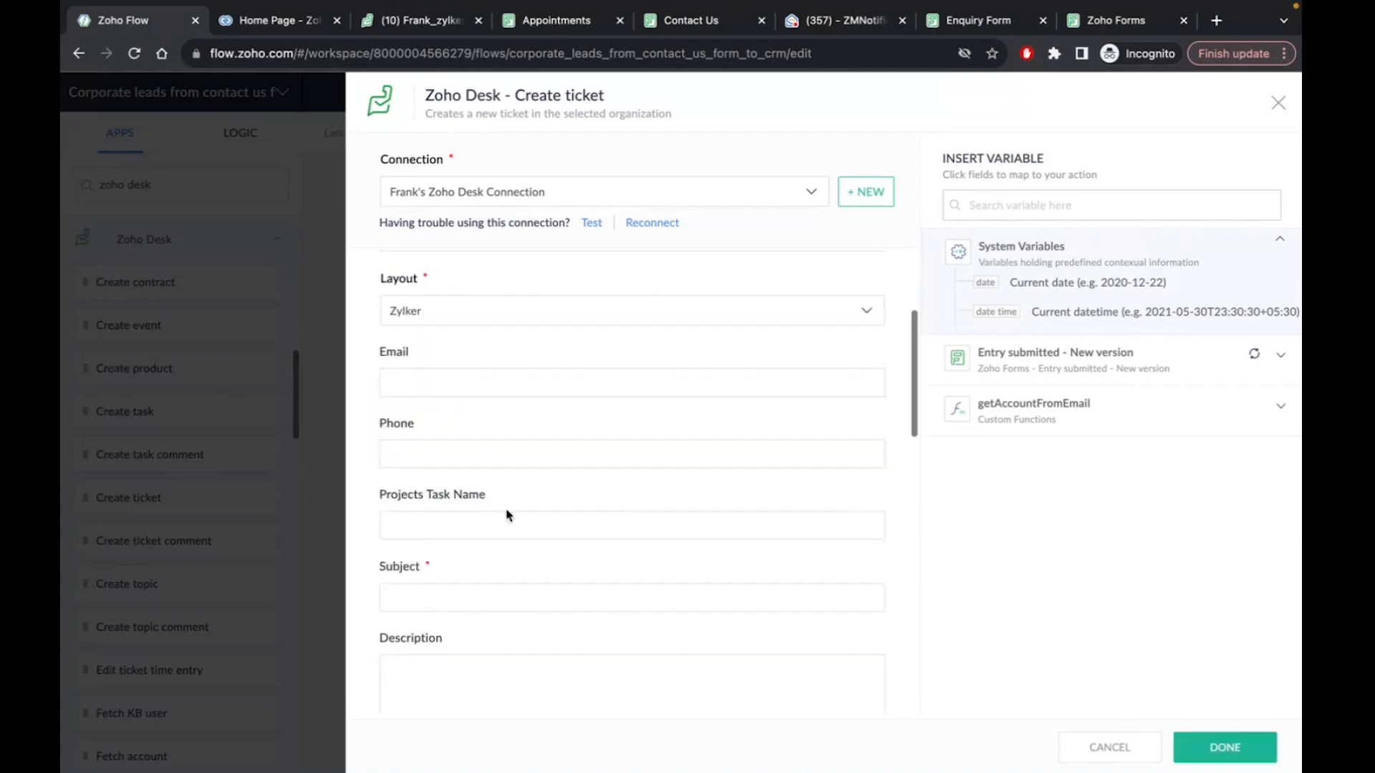
{"action": "left_click", "coordinate": [431, 464]}
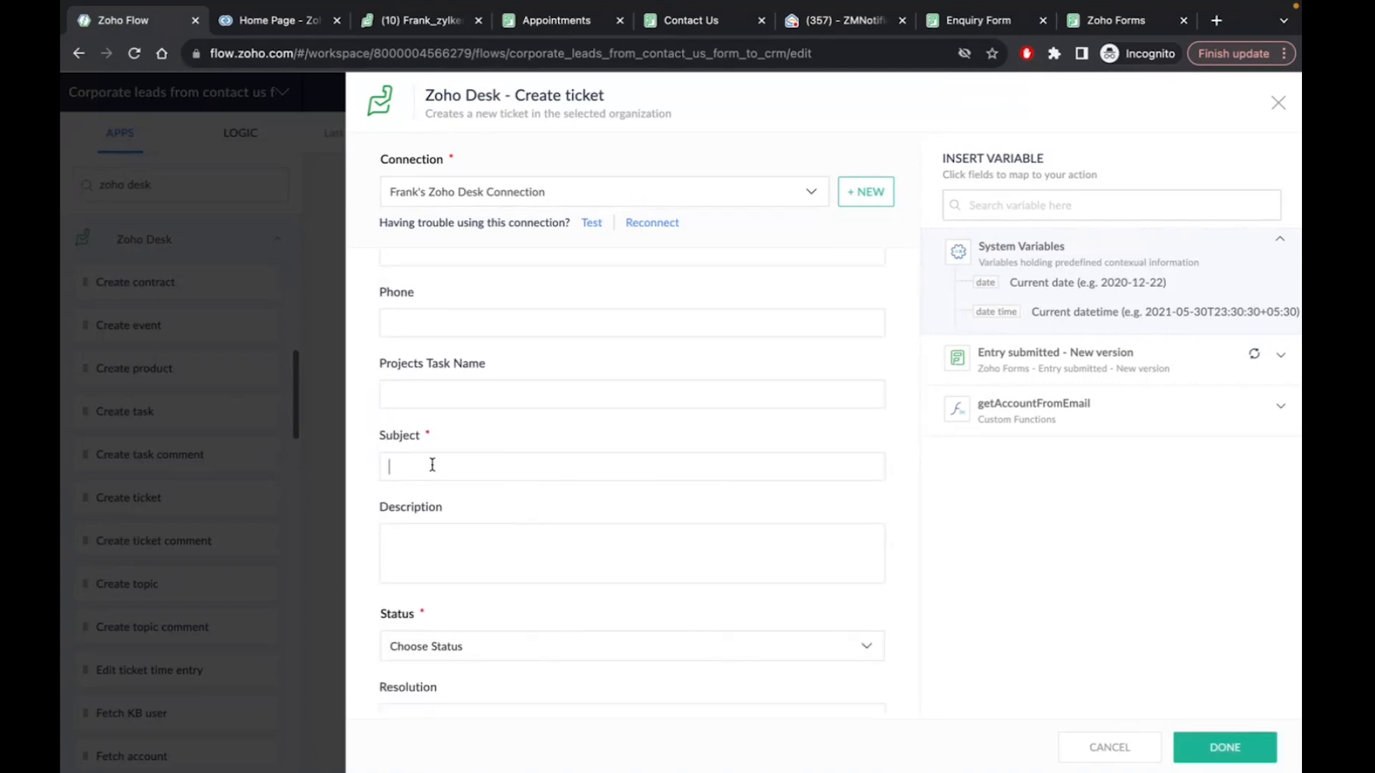
{"action": "type", "text": "New ticket from"}
{"action": "left_click", "coordinate": [1081, 373]}
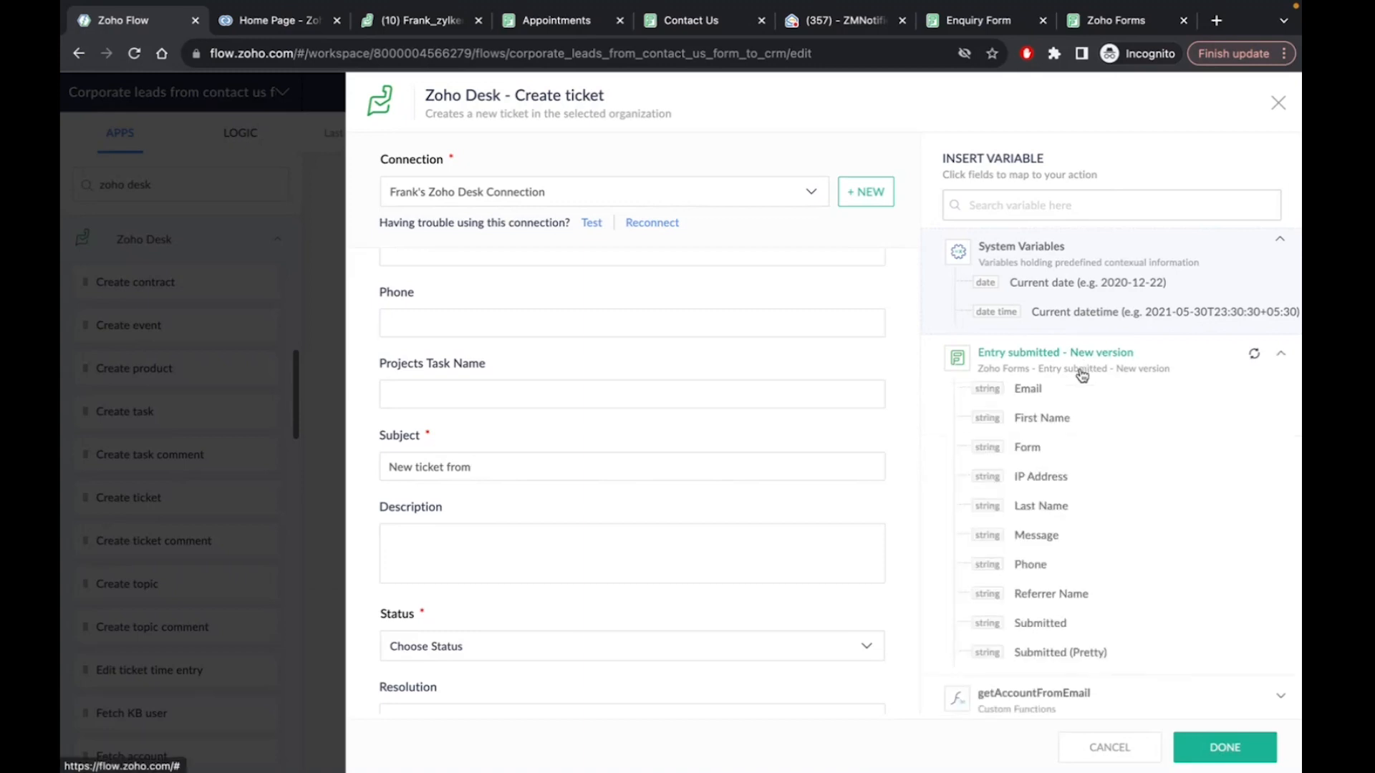
{"action": "left_click", "coordinate": [1046, 421]}
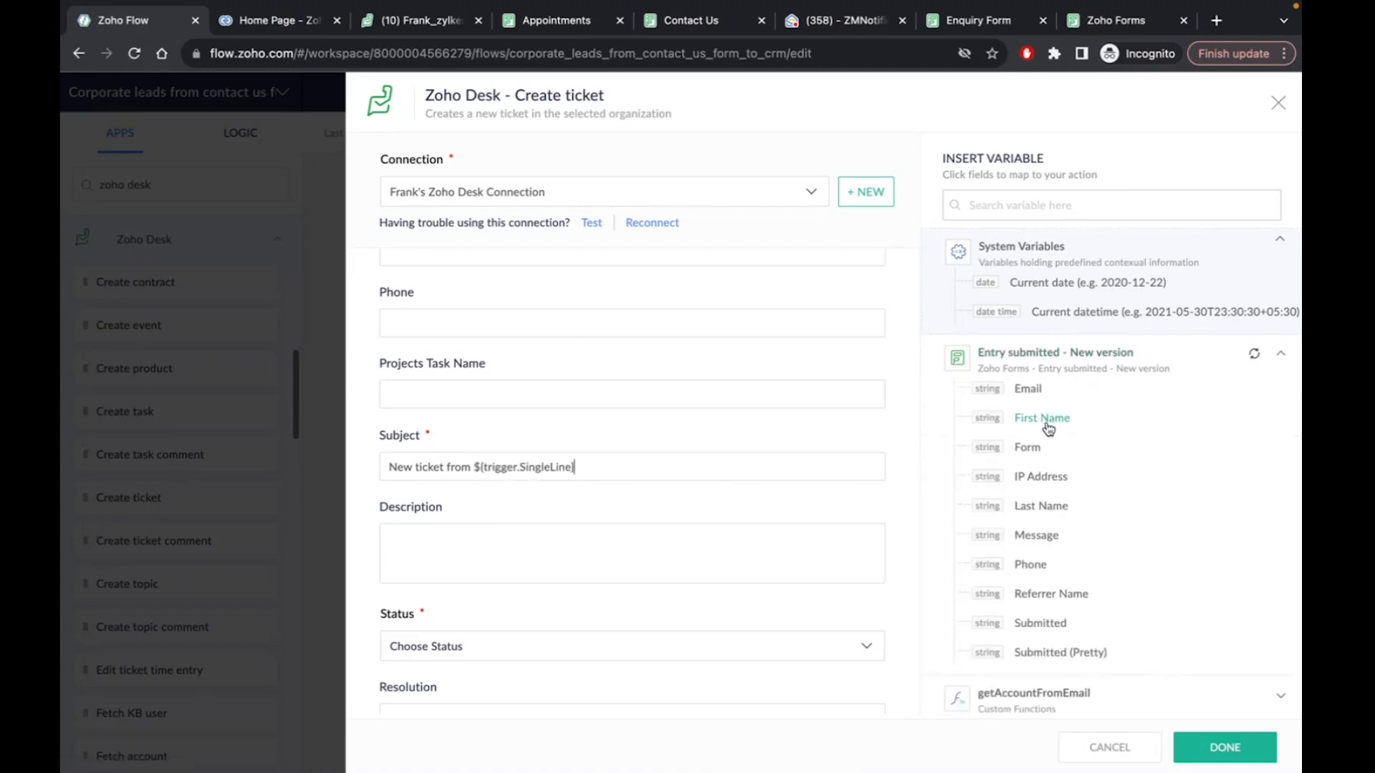
{"action": "left_click", "coordinate": [1067, 510]}
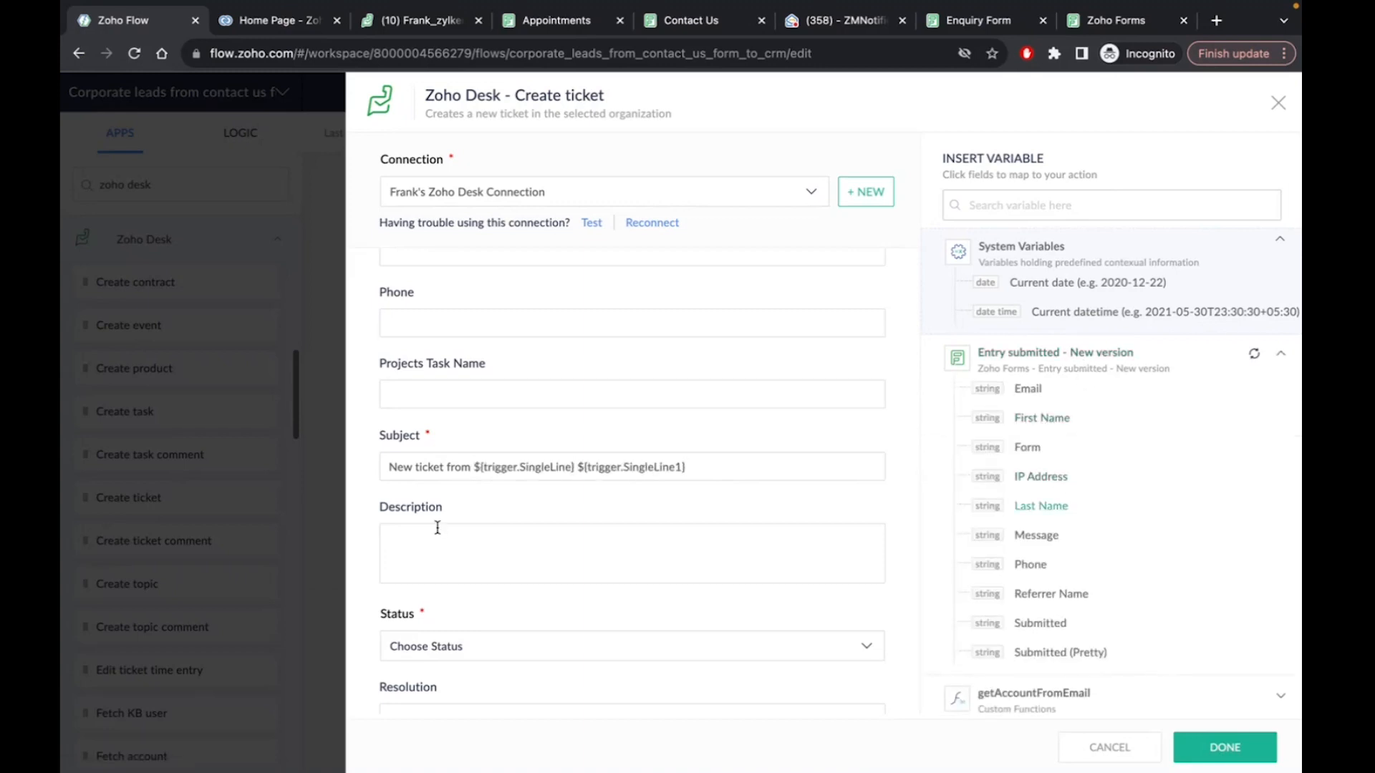
Set the ticket status to Open, pick a contact, and save the step
{"action": "scroll", "coordinate": [438, 528], "scroll_direction": "down", "scroll_amount": 3}
{"action": "left_click", "coordinate": [445, 445]}
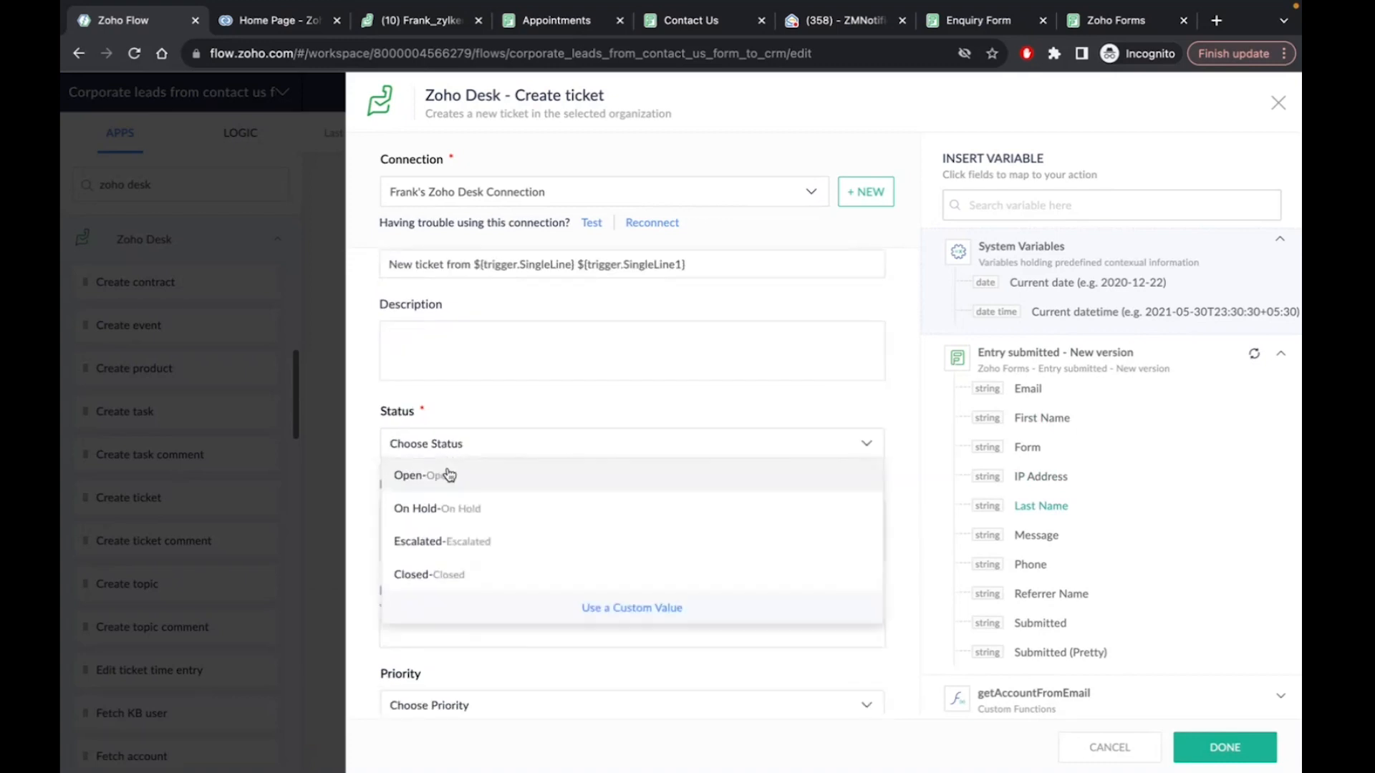
{"action": "left_click", "coordinate": [448, 474]}
{"action": "scroll", "coordinate": [556, 537], "scroll_direction": "down", "scroll_amount": 4}
{"action": "scroll", "coordinate": [557, 538], "scroll_direction": "up", "scroll_amount": 1}
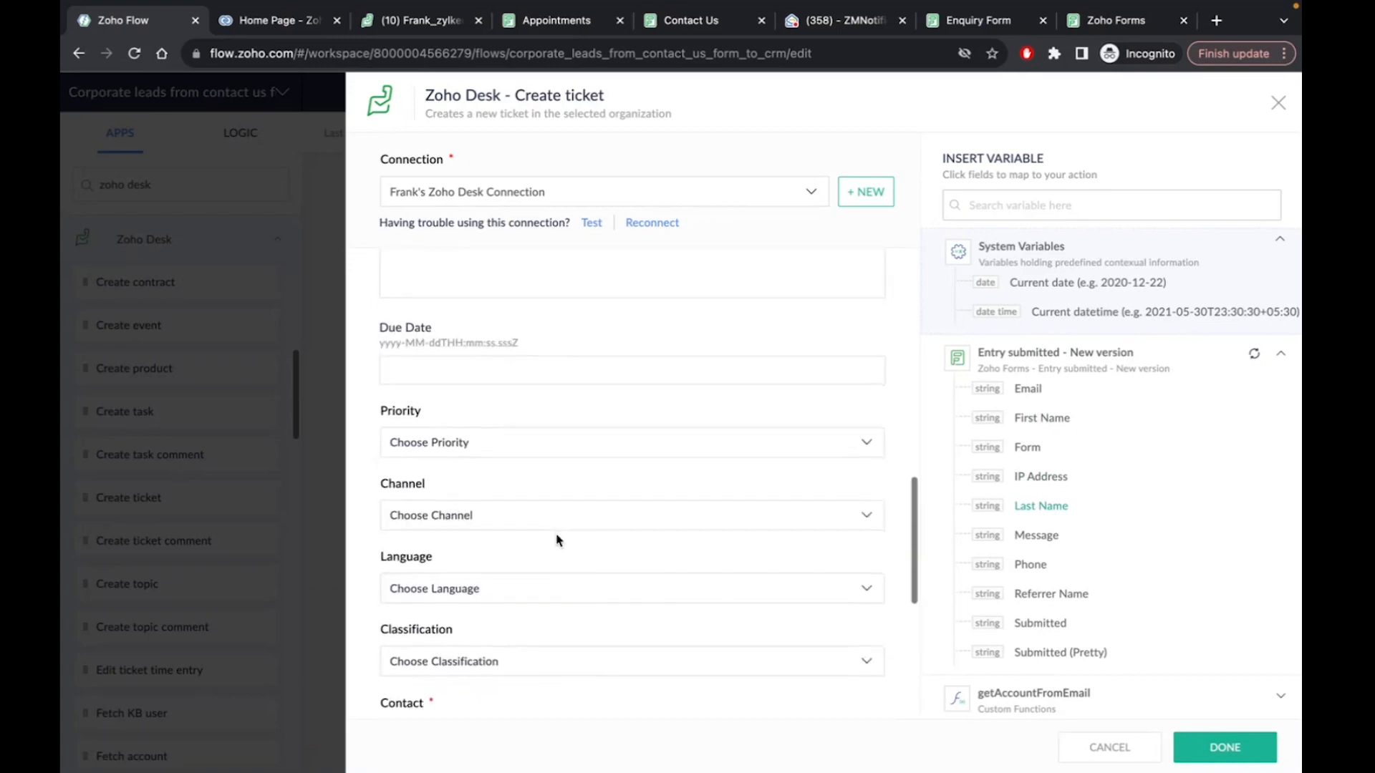
{"action": "scroll", "coordinate": [558, 540], "scroll_direction": "down", "scroll_amount": 5}
{"action": "left_click", "coordinate": [454, 451]}
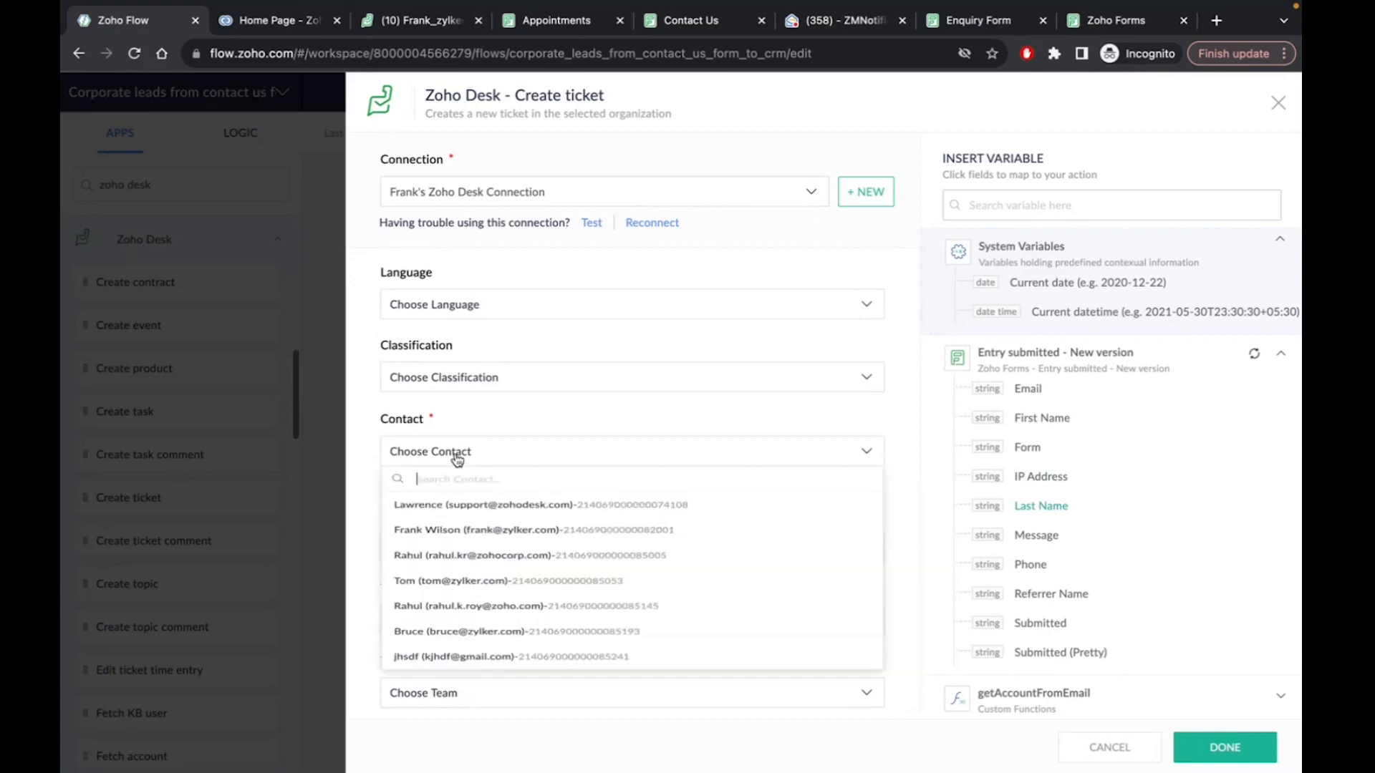
{"action": "scroll", "coordinate": [508, 530], "scroll_direction": "down", "scroll_amount": 2}
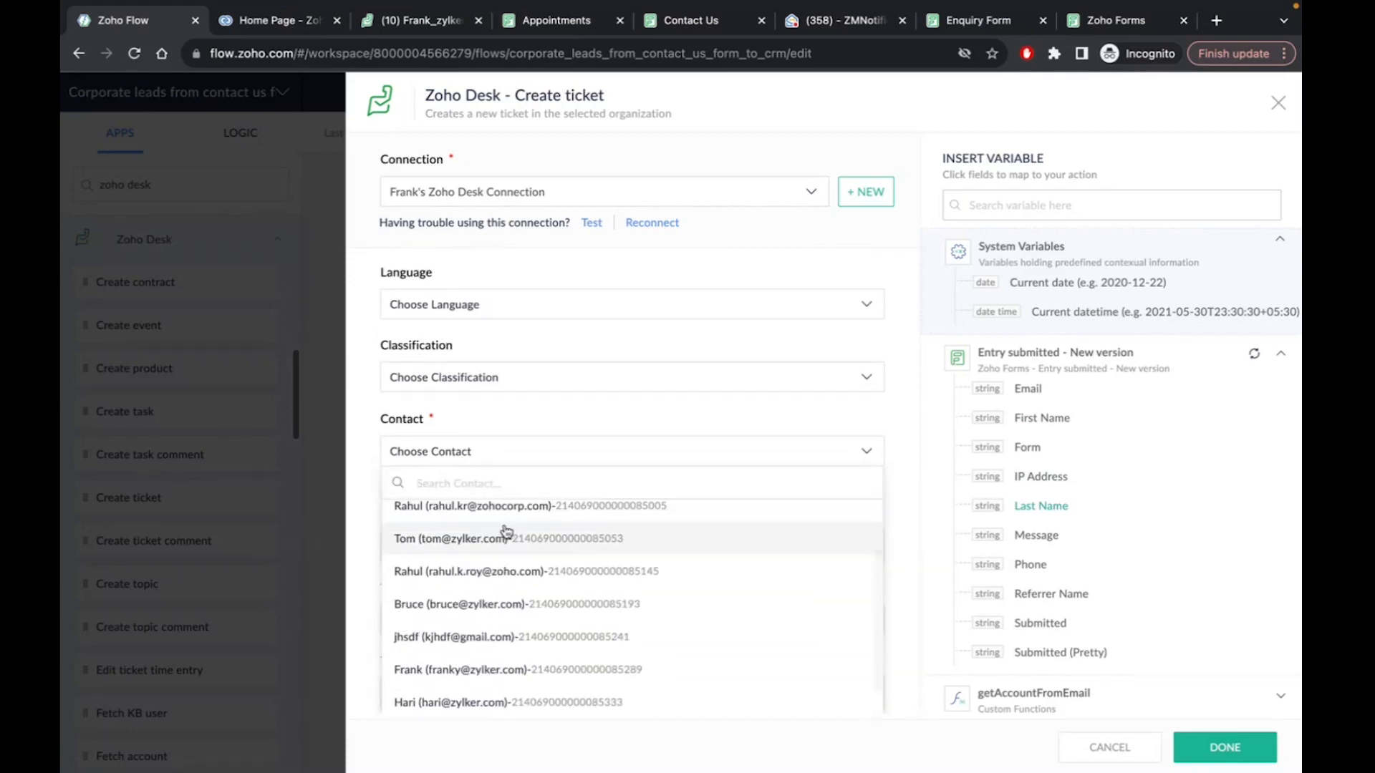
{"action": "left_click", "coordinate": [465, 544]}
{"action": "scroll", "coordinate": [879, 652], "scroll_direction": "down", "scroll_amount": 2}
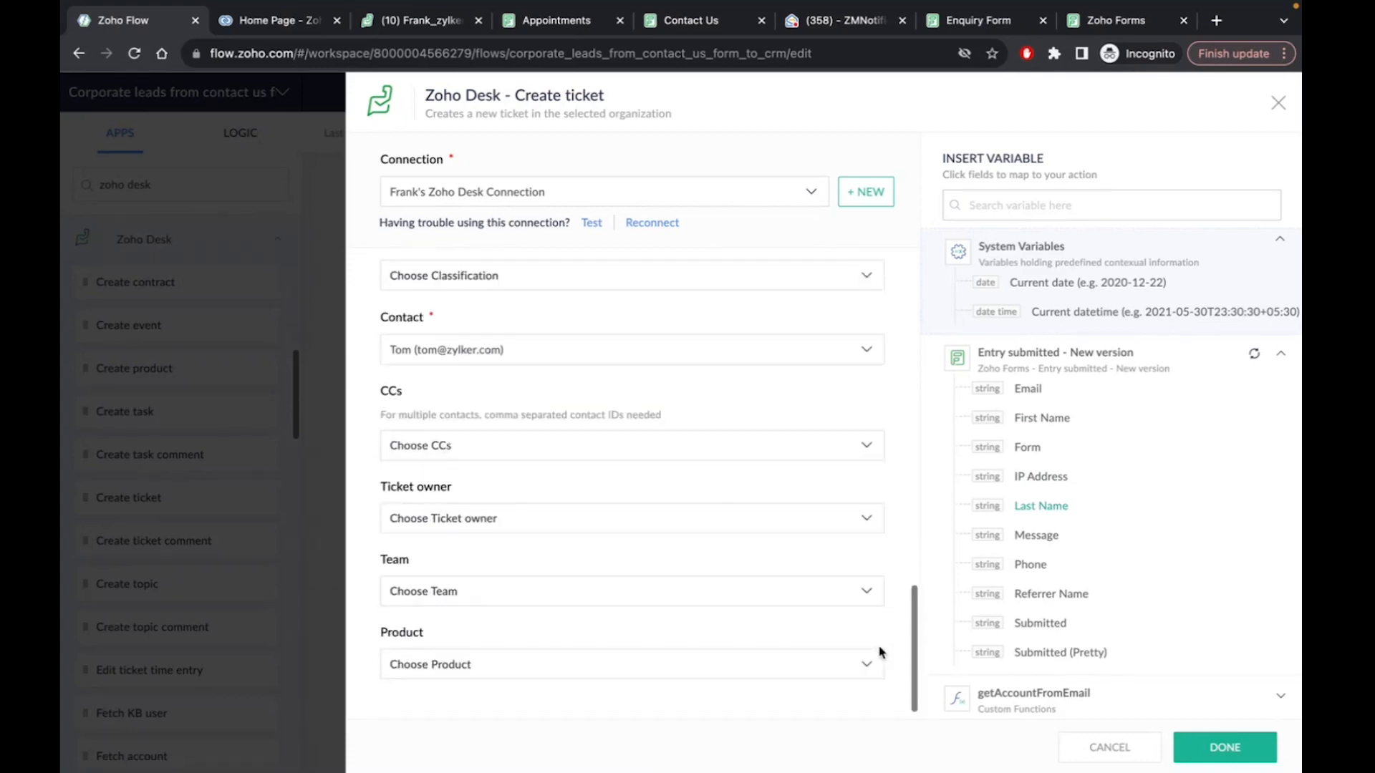
{"action": "left_click", "coordinate": [1225, 747]}
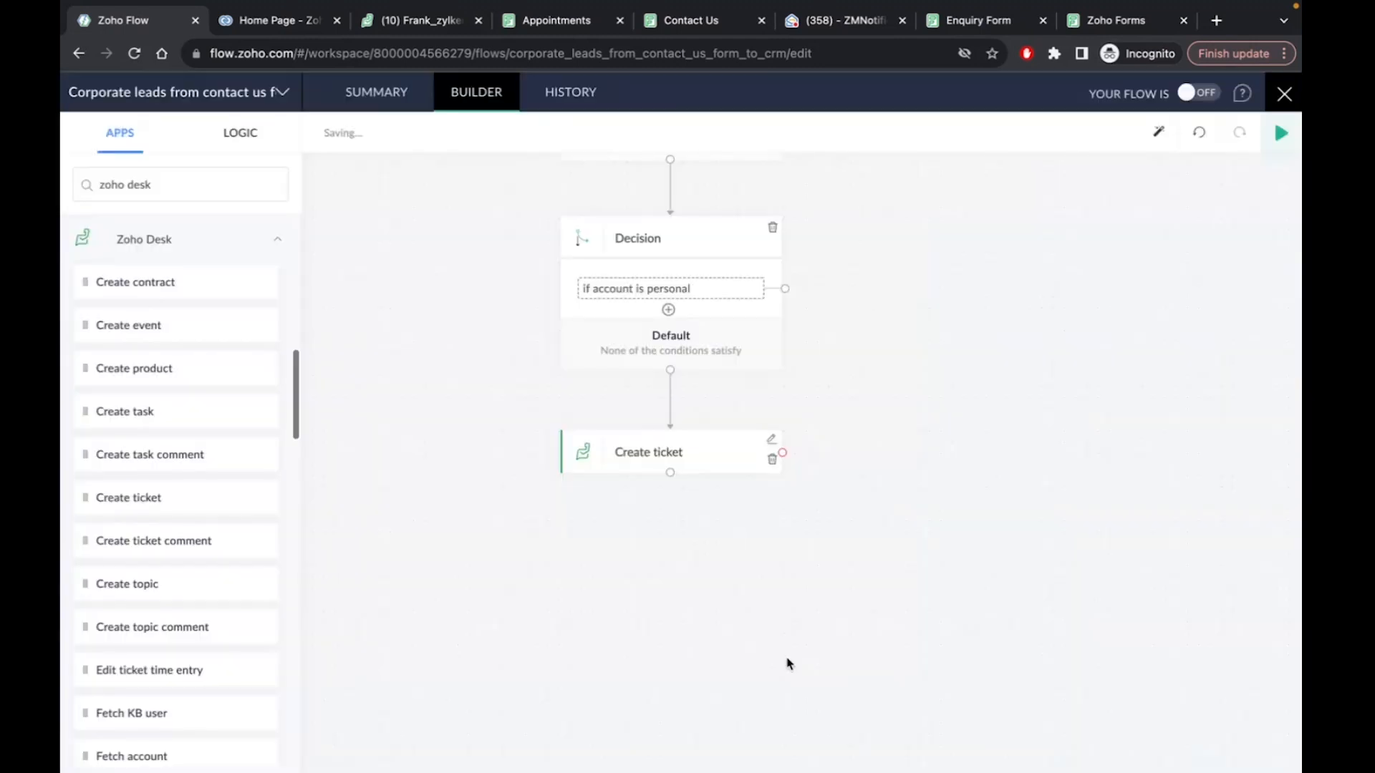
Search apps for 'zoho crm' and browse its actions like Create module entry and Fetch account
{"action": "scroll", "coordinate": [538, 570], "scroll_direction": "up", "scroll_amount": 2}
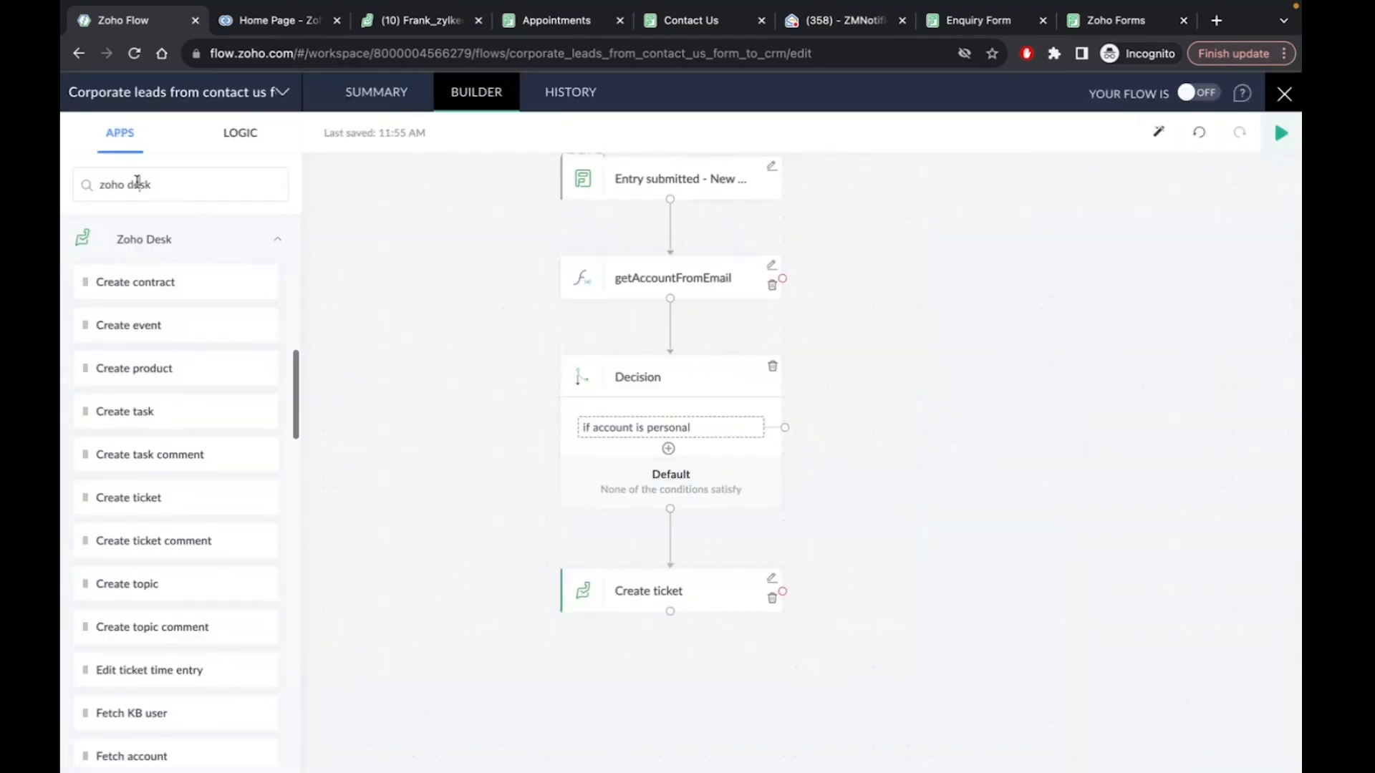
{"action": "type", "text": "rm"}
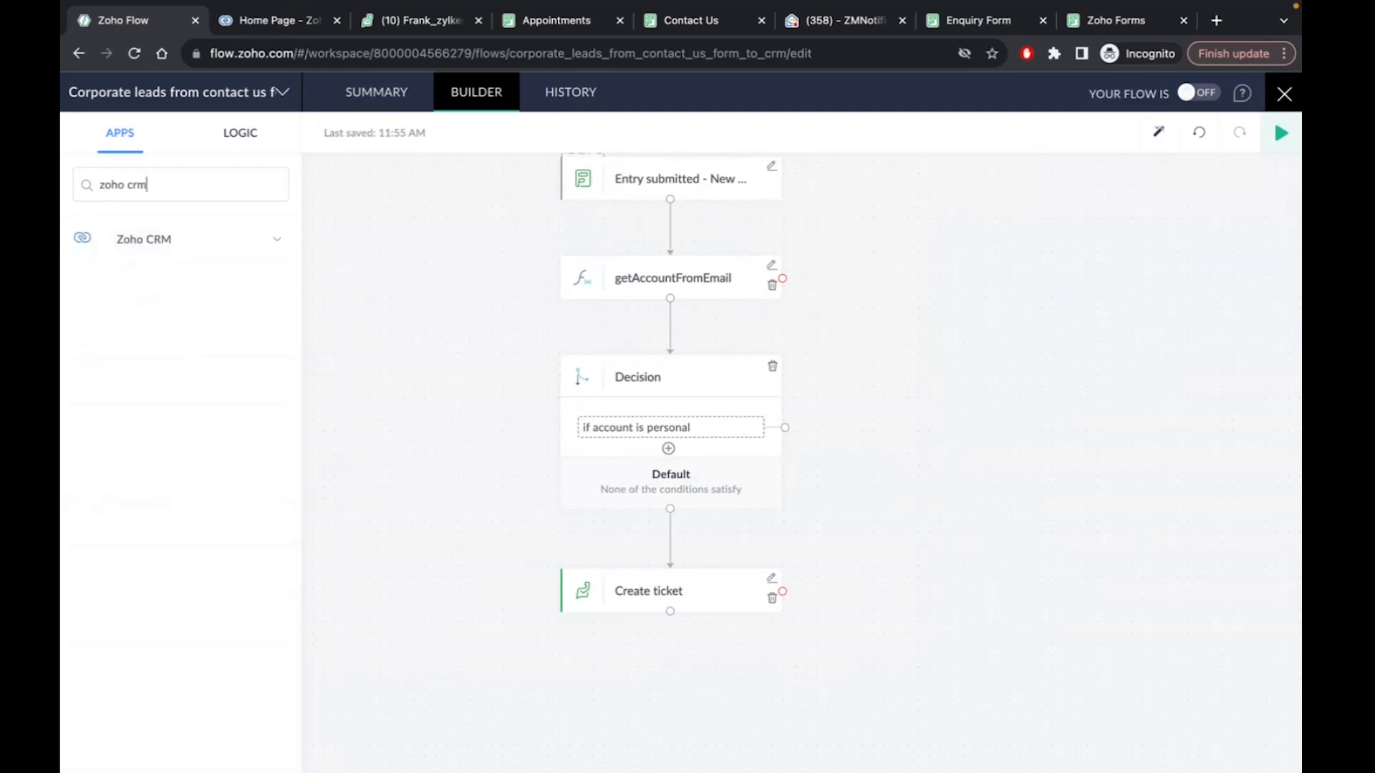
{"action": "left_click", "coordinate": [169, 236]}
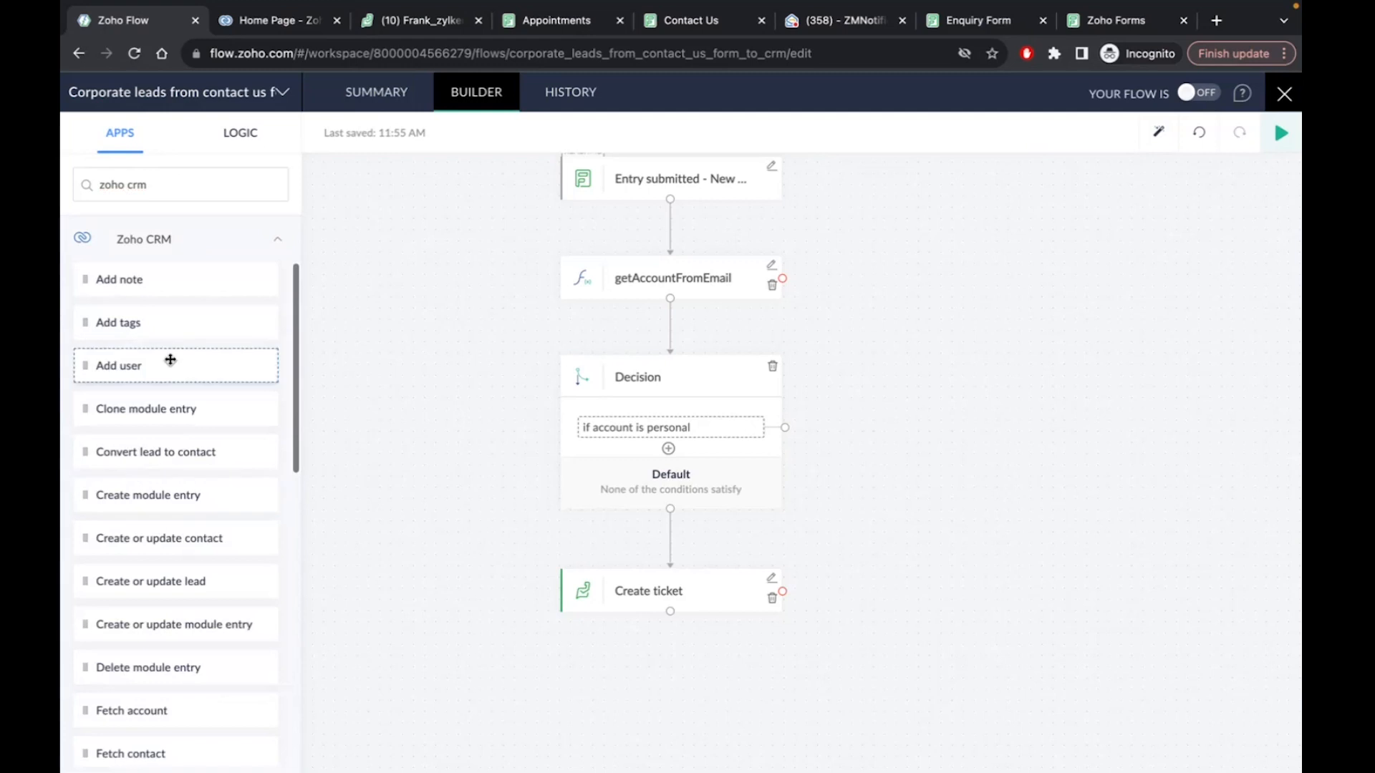
{"action": "scroll", "coordinate": [138, 419], "scroll_direction": "down", "scroll_amount": 3}
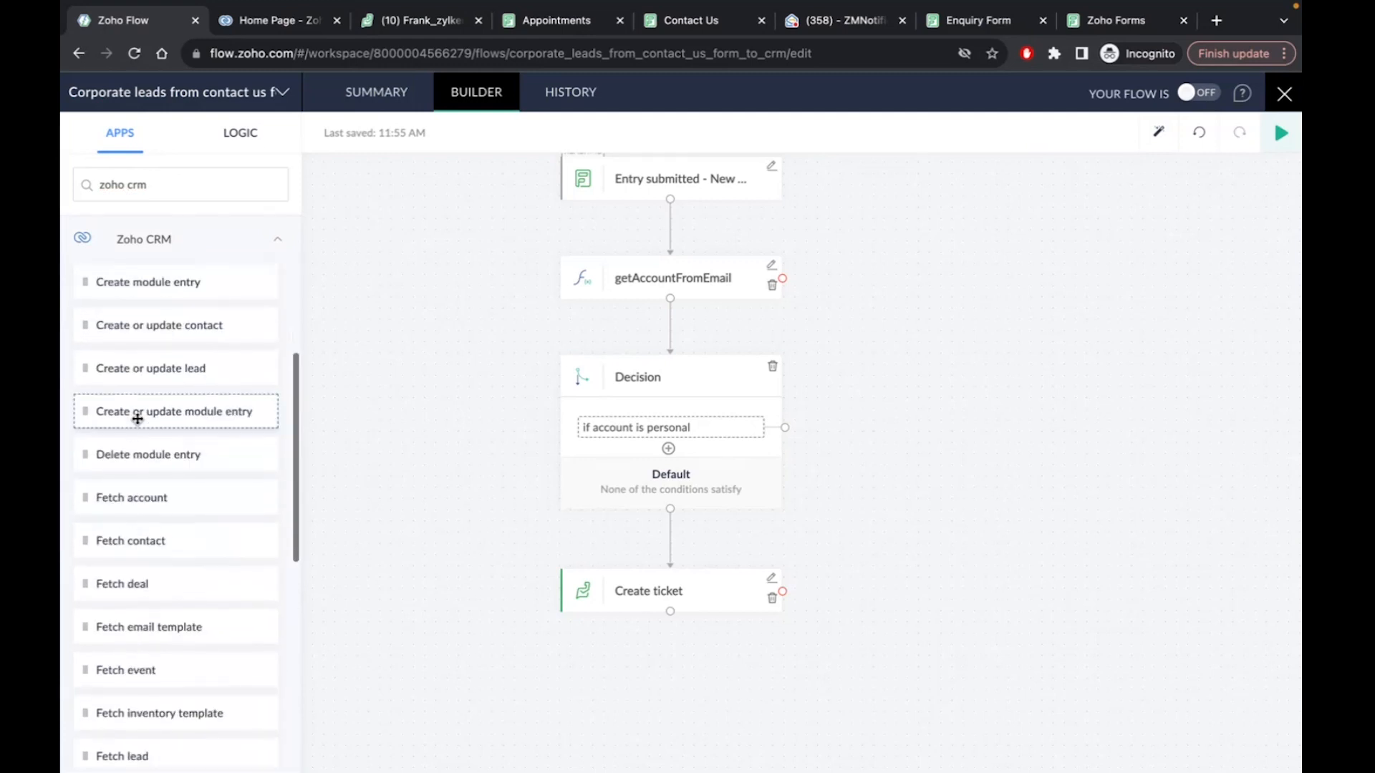
{"action": "scroll", "coordinate": [137, 419], "scroll_direction": "down", "scroll_amount": 4}
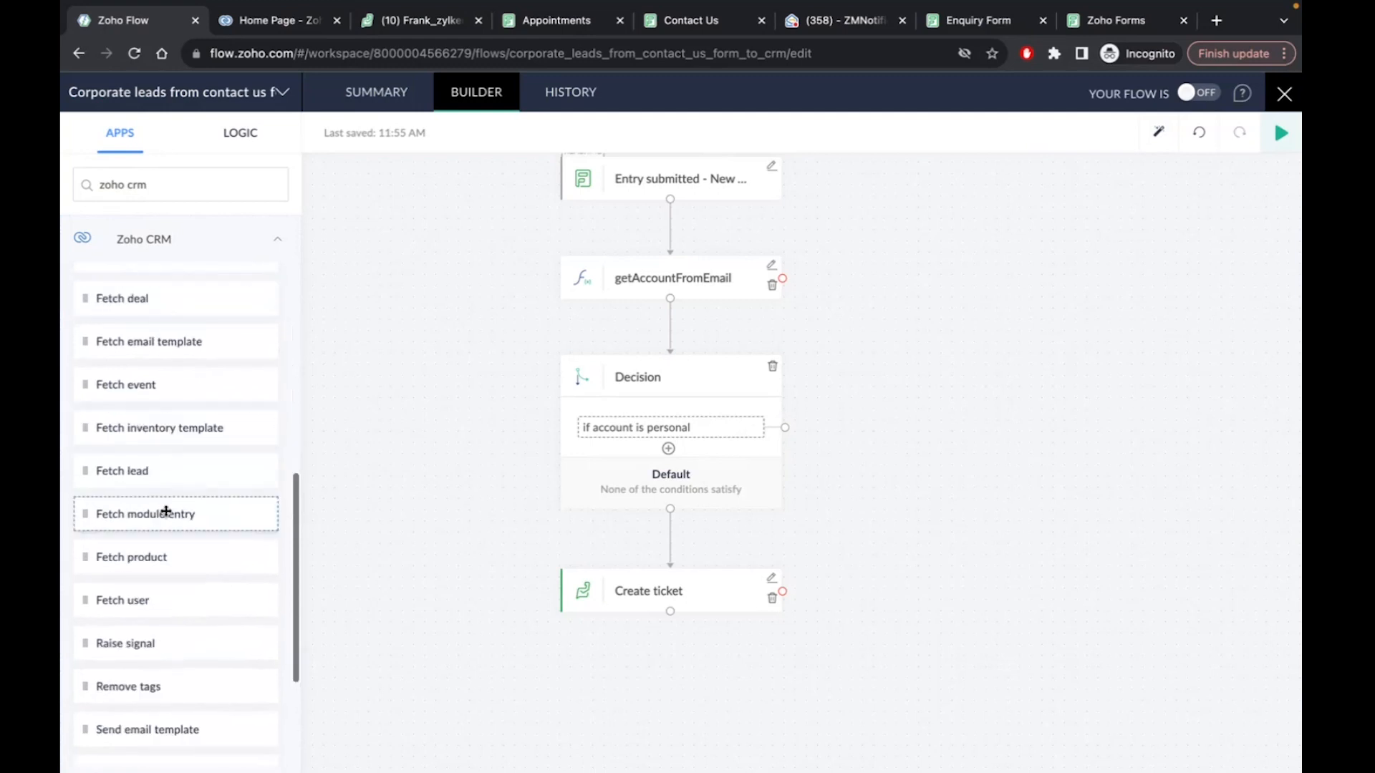
{"action": "scroll", "coordinate": [166, 511], "scroll_direction": "up", "scroll_amount": 6}
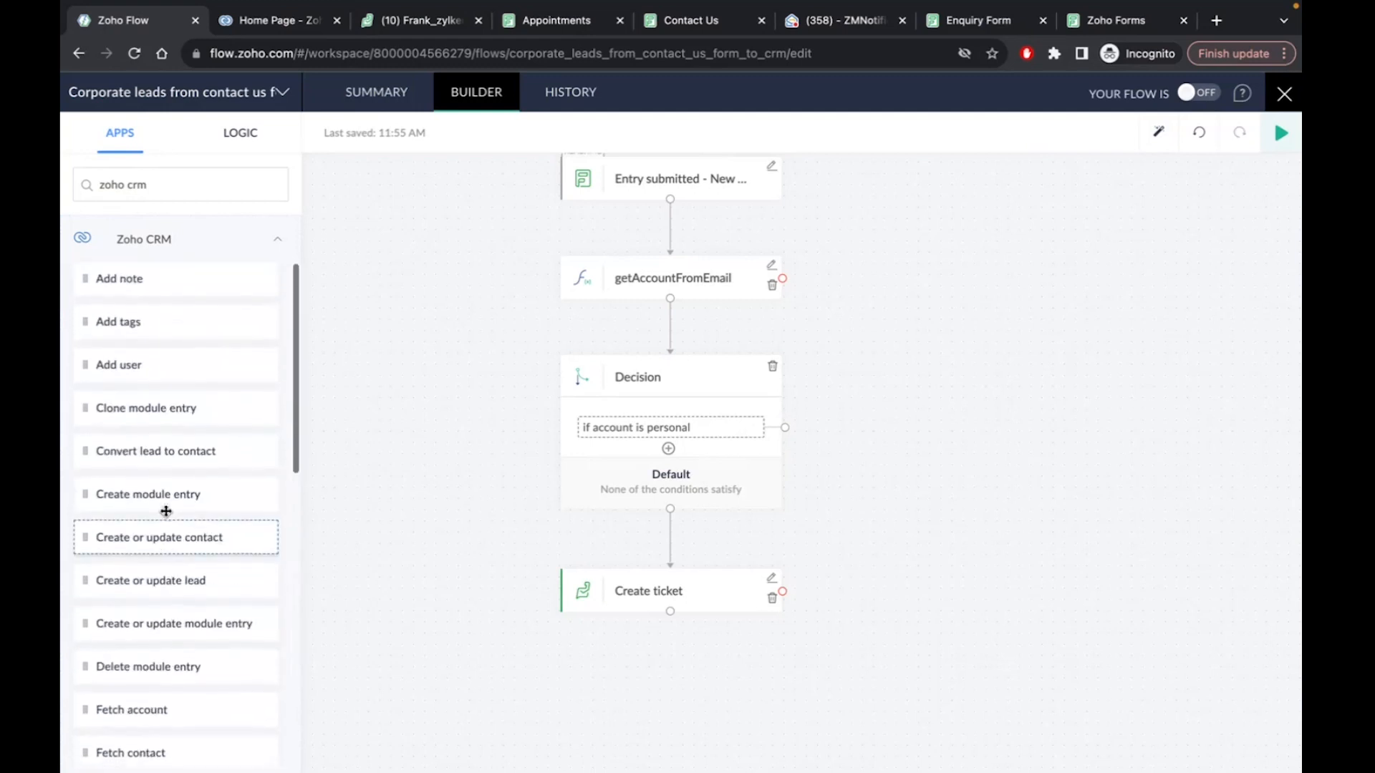
{"action": "scroll", "coordinate": [166, 511], "scroll_direction": "down", "scroll_amount": 3}
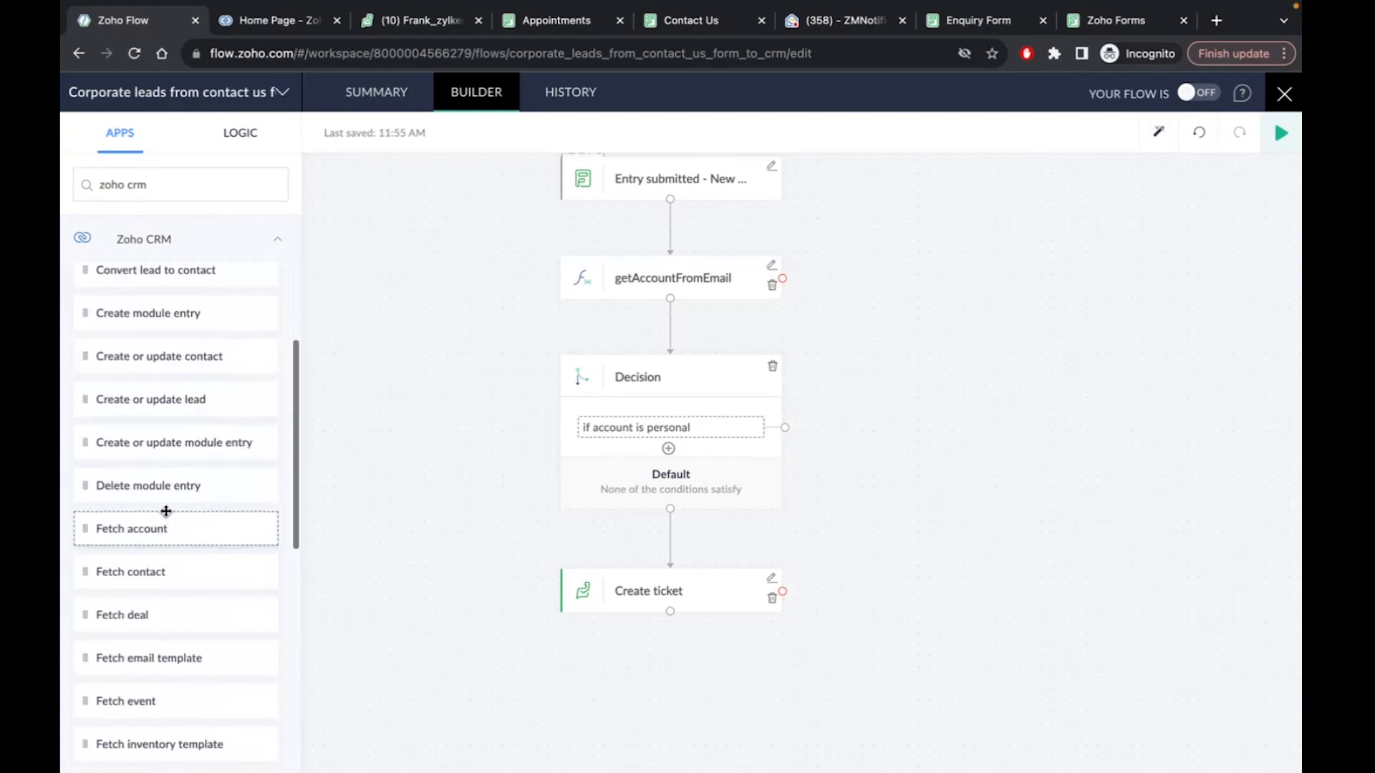
{"action": "scroll", "coordinate": [166, 466], "scroll_direction": "up", "scroll_amount": 1}
Place Create or update lead on the personal-account branch and select the other CRM connection
{"action": "left_click_drag", "start_coordinate": [163, 413], "coordinate": [930, 454]}
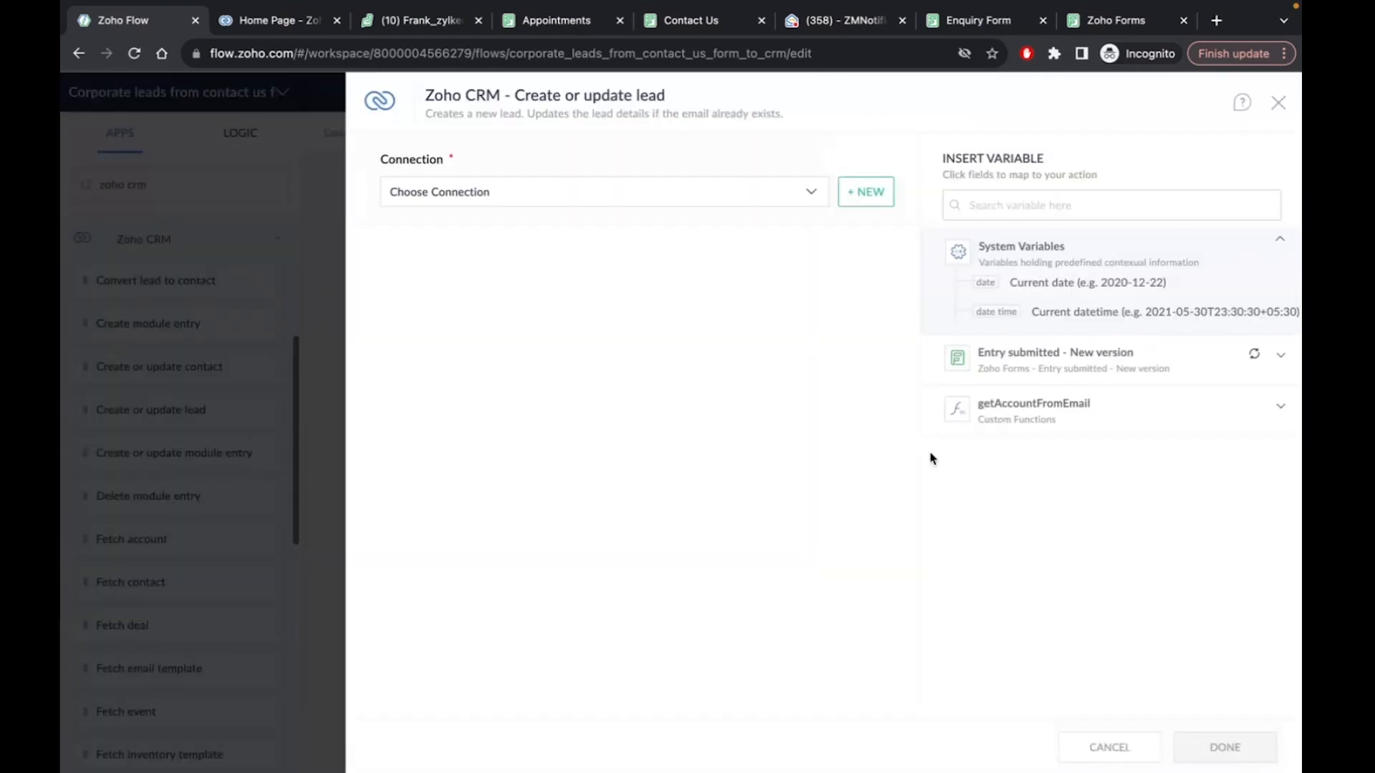
{"action": "left_click", "coordinate": [528, 194]}
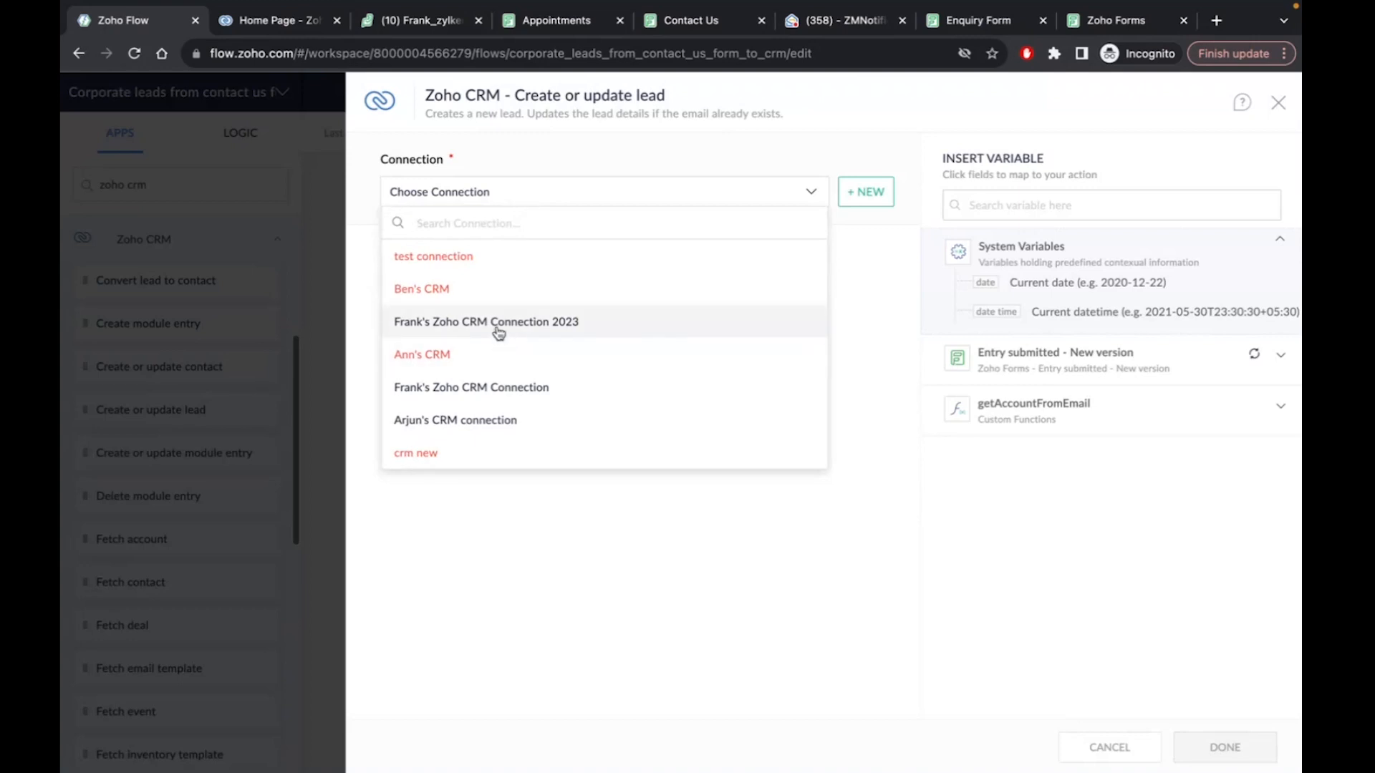
{"action": "left_click", "coordinate": [499, 330]}
{"action": "left_click", "coordinate": [528, 190]}
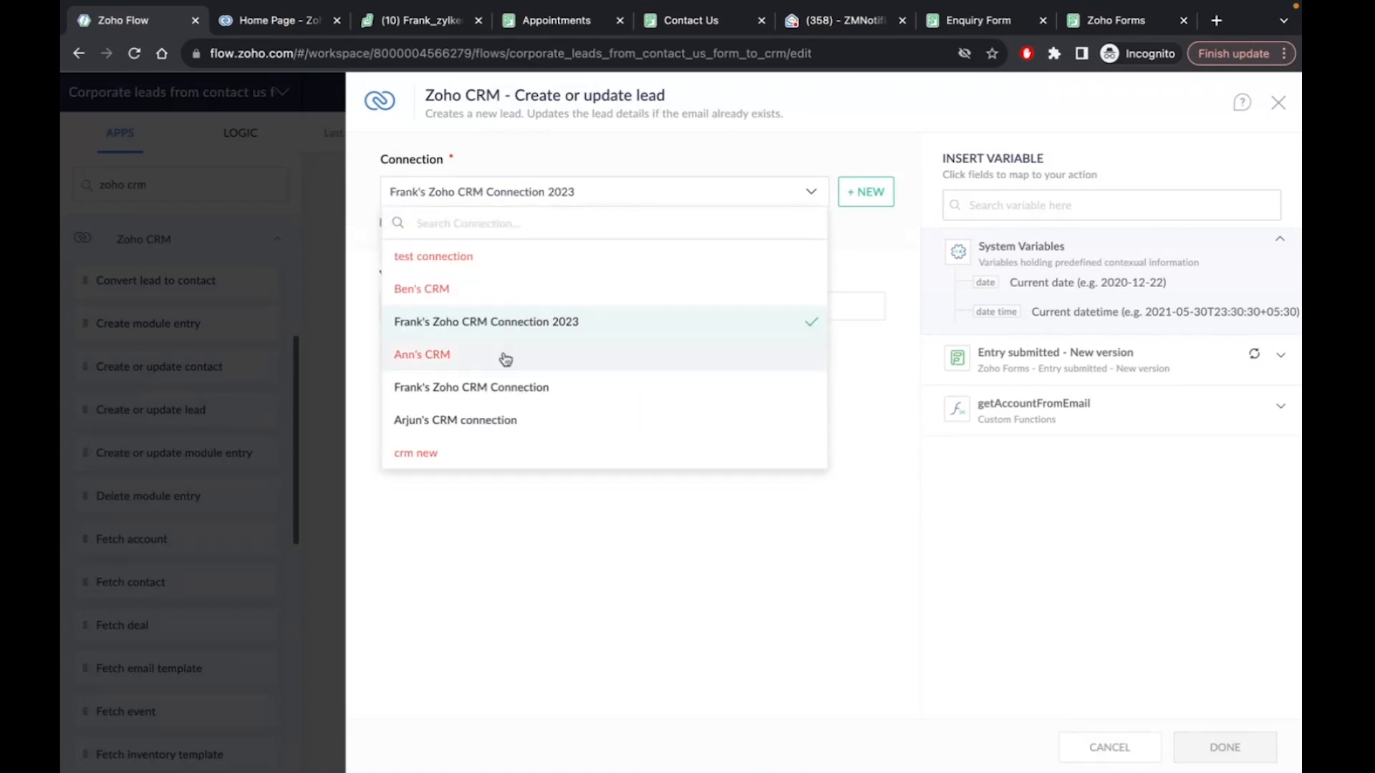
{"action": "left_click", "coordinate": [491, 386]}
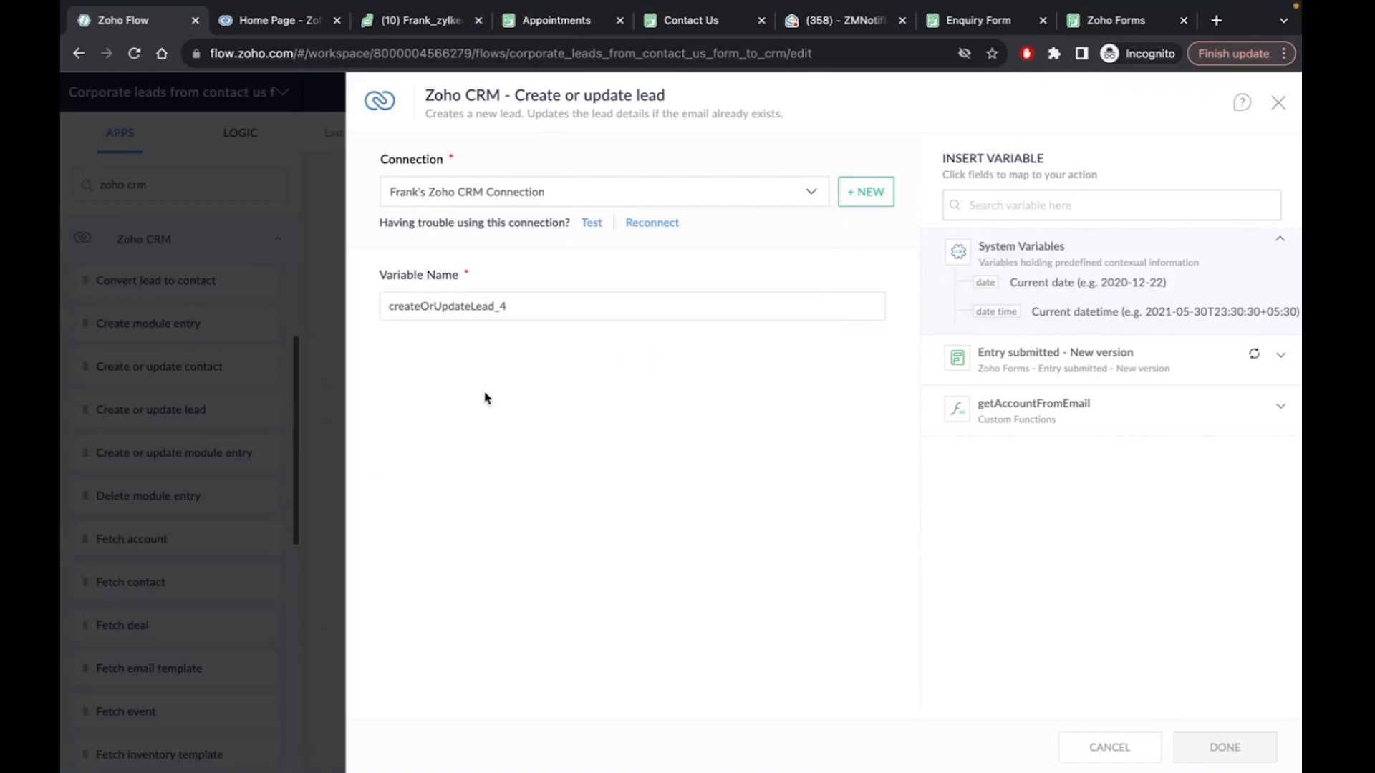
{"action": "scroll", "coordinate": [486, 429], "scroll_direction": "down", "scroll_amount": 3}
Map the form's last name into Last Name and first plus last name into Full Name, then save
{"action": "left_click", "coordinate": [430, 478]}
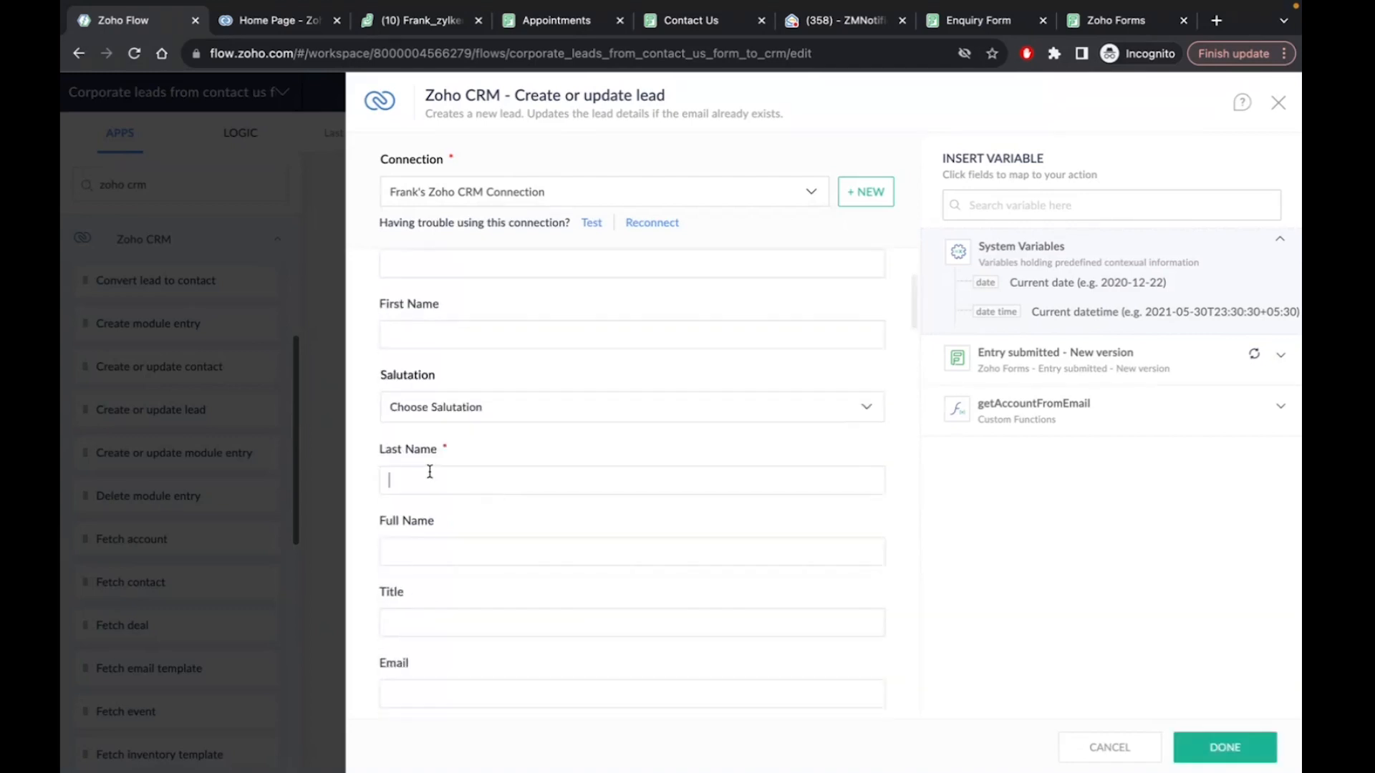
{"action": "left_click", "coordinate": [1286, 359]}
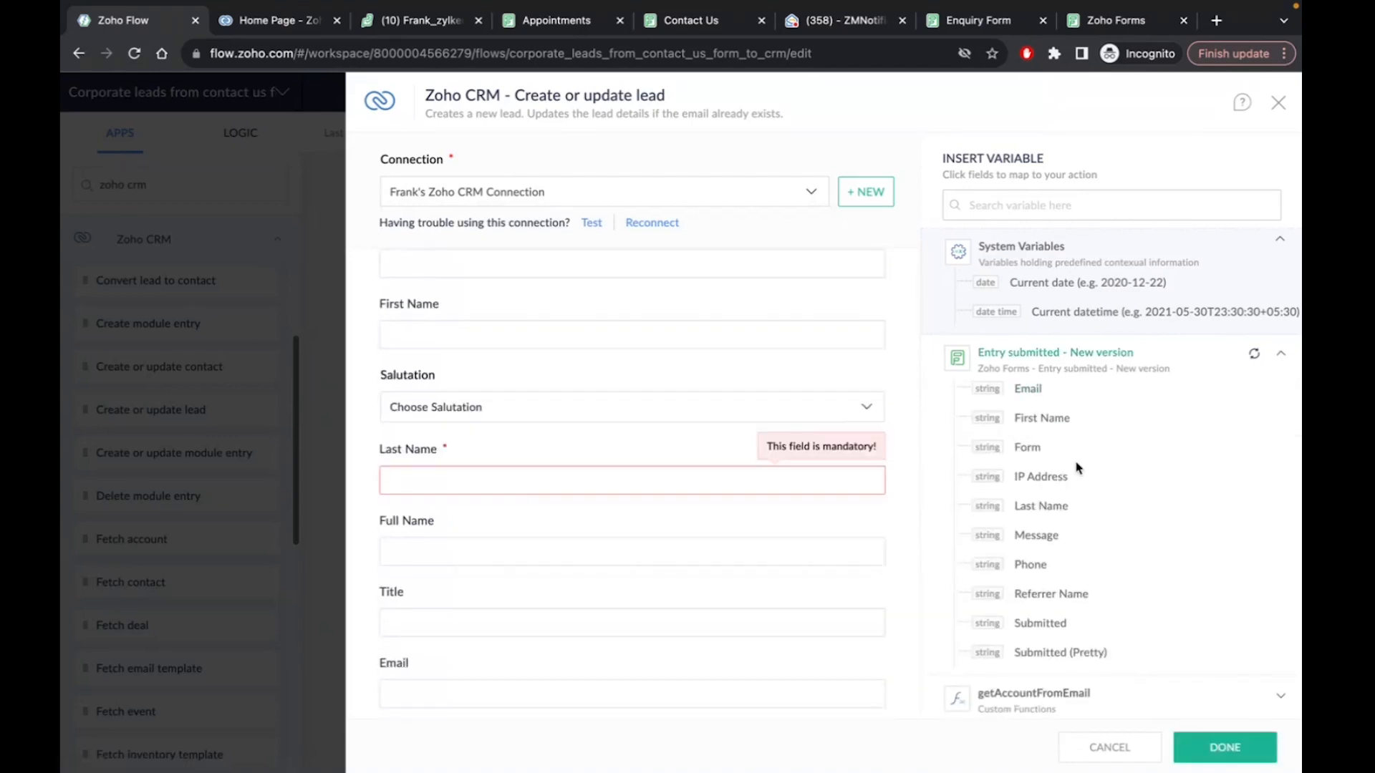
{"action": "left_click", "coordinate": [1045, 507]}
{"action": "left_click", "coordinate": [476, 549]}
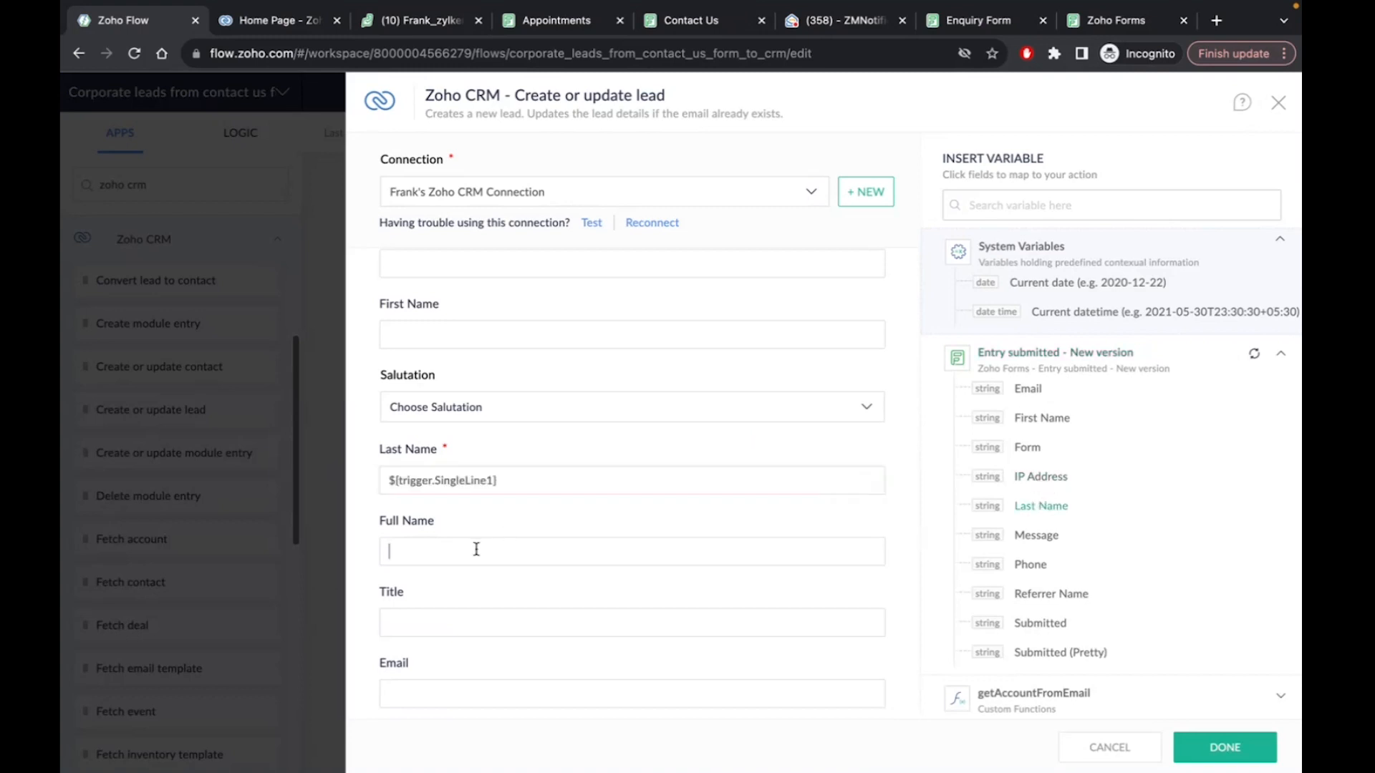
{"action": "left_click", "coordinate": [1052, 422]}
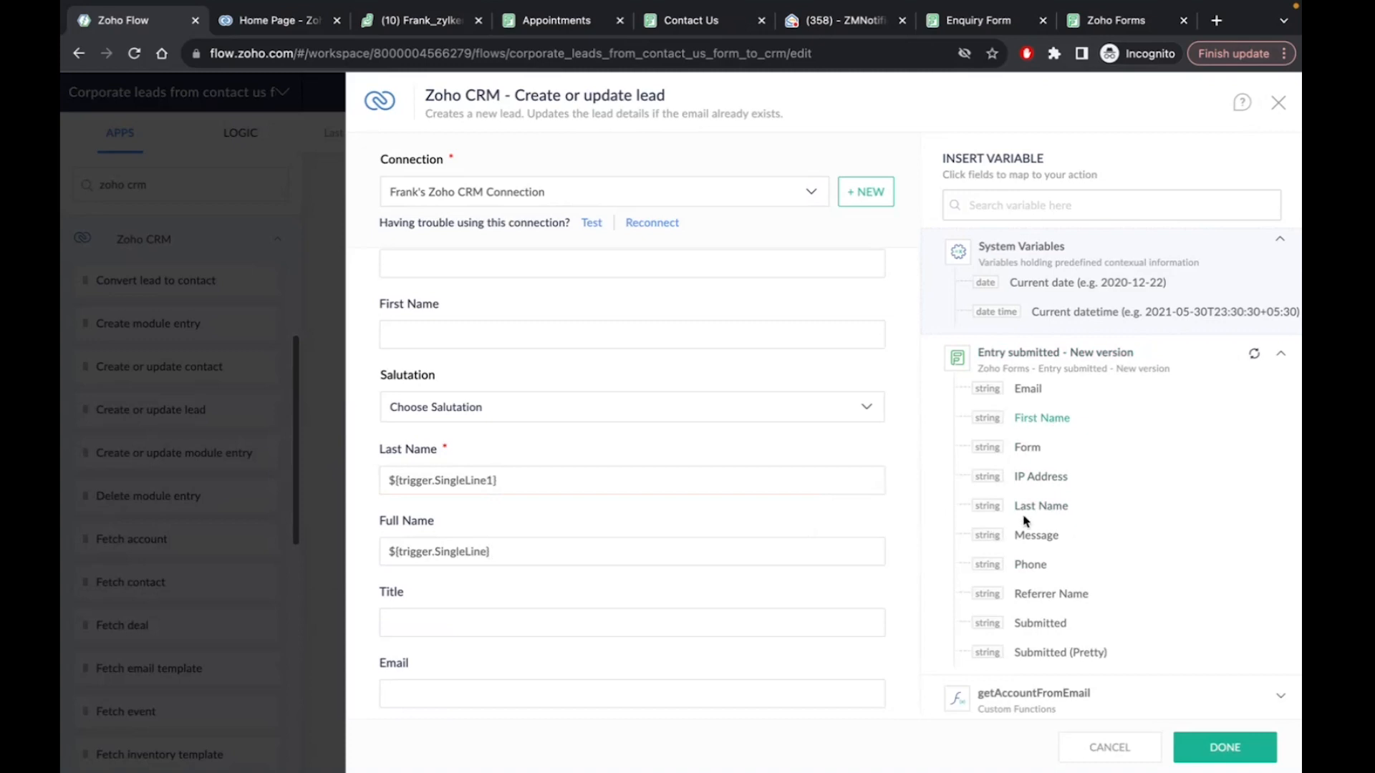
{"action": "left_click", "coordinate": [1040, 507]}
{"action": "scroll", "coordinate": [526, 573], "scroll_direction": "down", "scroll_amount": 4}
{"action": "scroll", "coordinate": [526, 572], "scroll_direction": "down", "scroll_amount": 10}
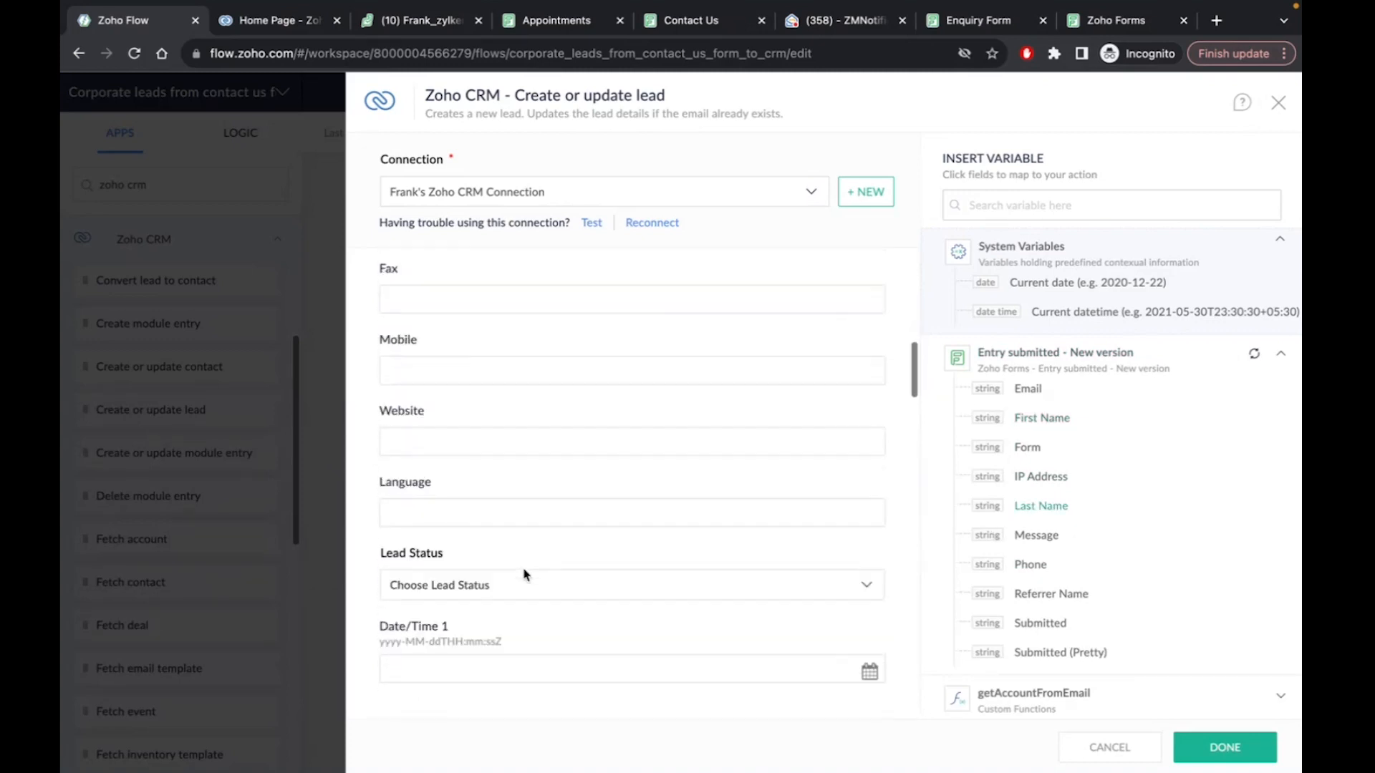
{"action": "scroll", "coordinate": [526, 574], "scroll_direction": "down", "scroll_amount": 10}
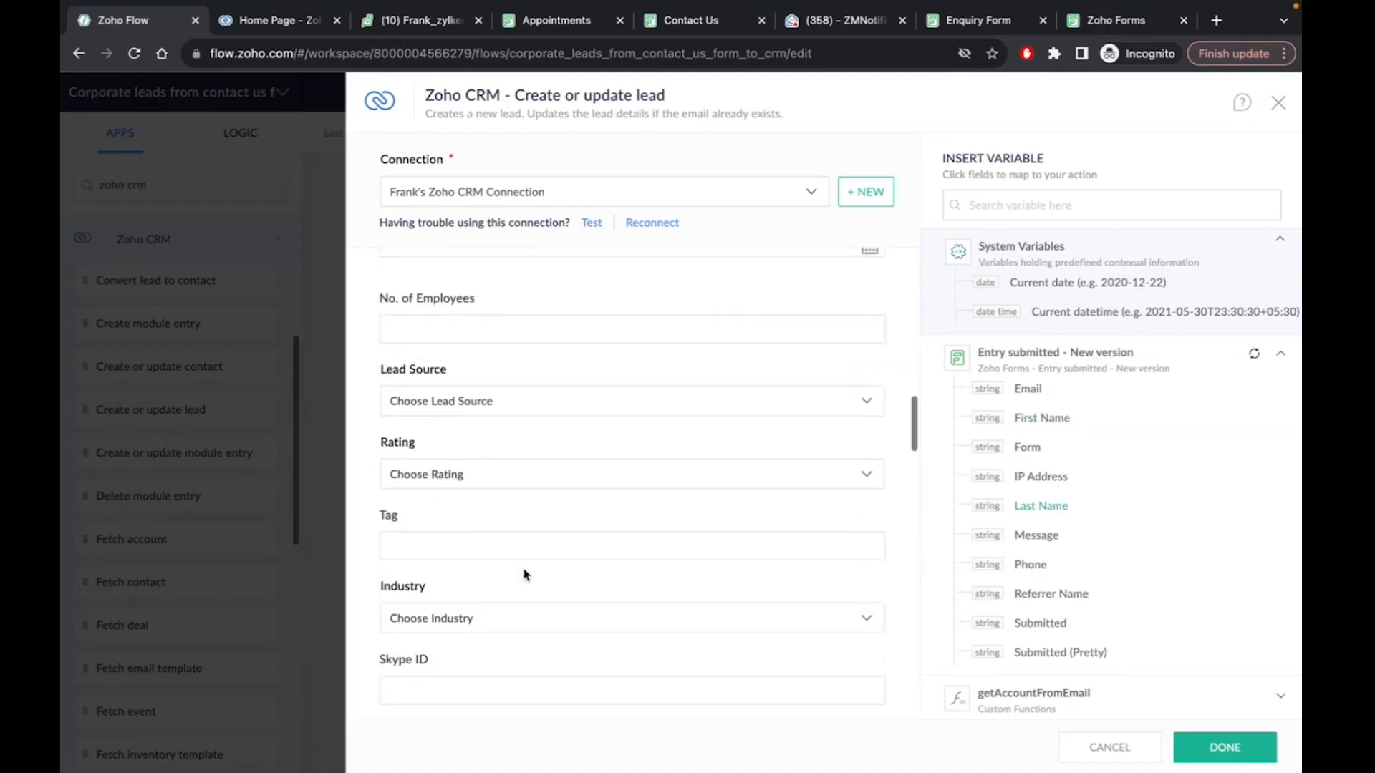
{"action": "scroll", "coordinate": [526, 574], "scroll_direction": "down", "scroll_amount": 10}
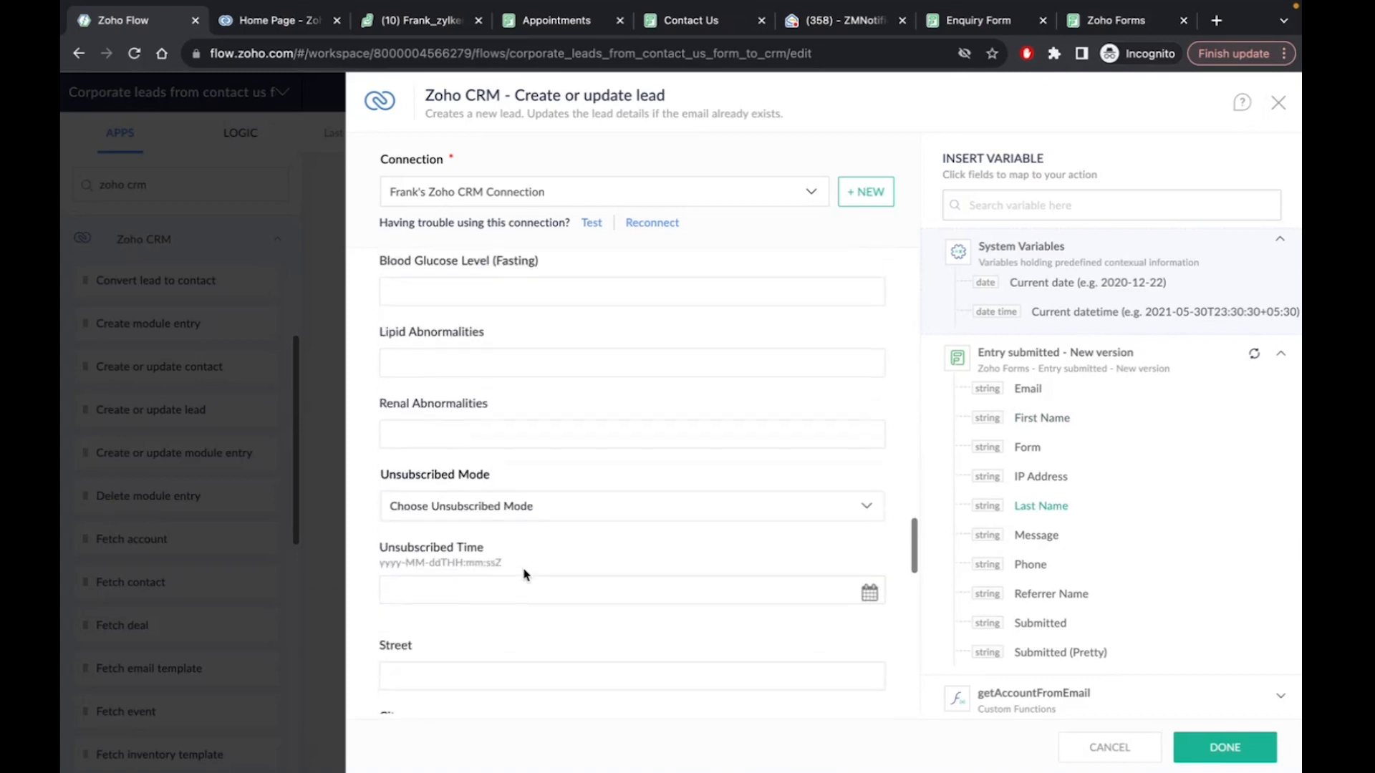
{"action": "scroll", "coordinate": [826, 526], "scroll_direction": "down", "scroll_amount": 5}
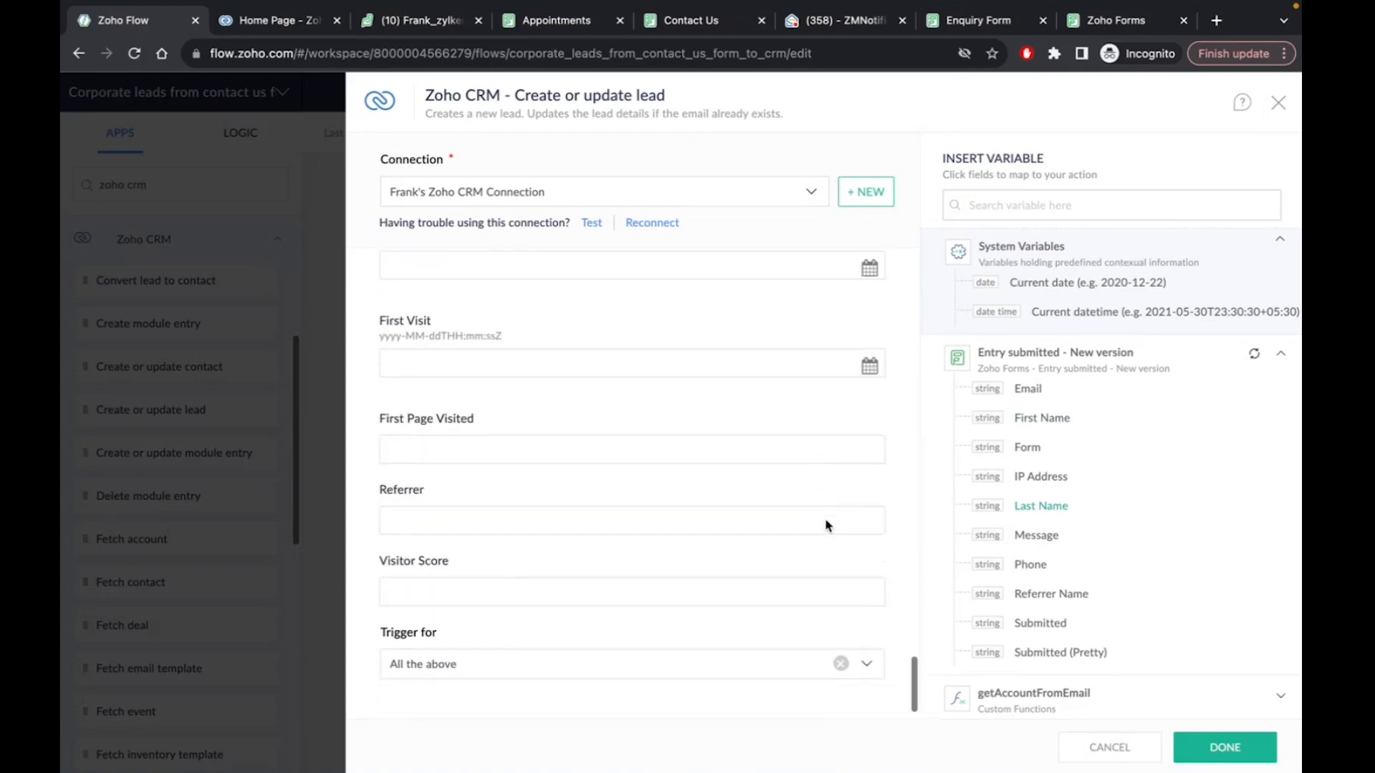
{"action": "left_click", "coordinate": [1222, 753]}
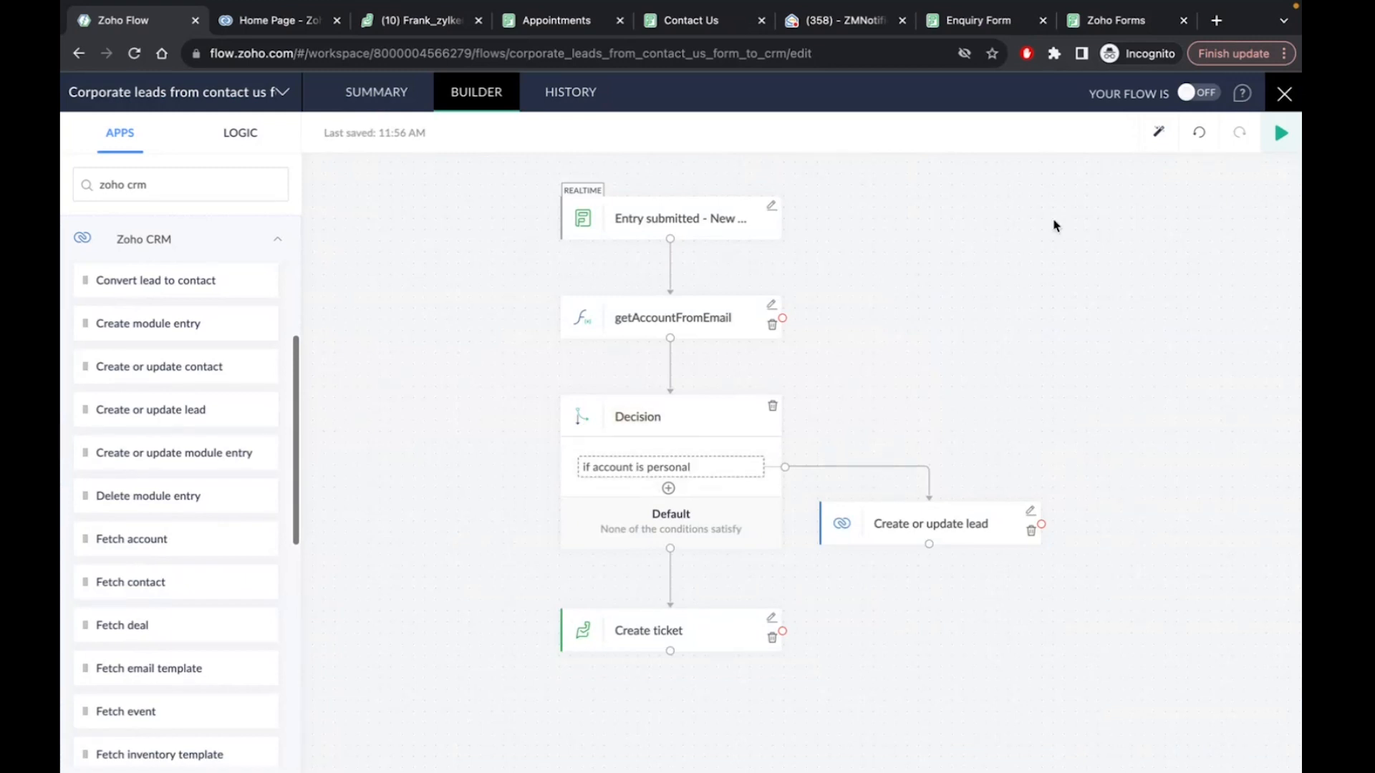
{"action": "left_click", "coordinate": [1284, 94]}
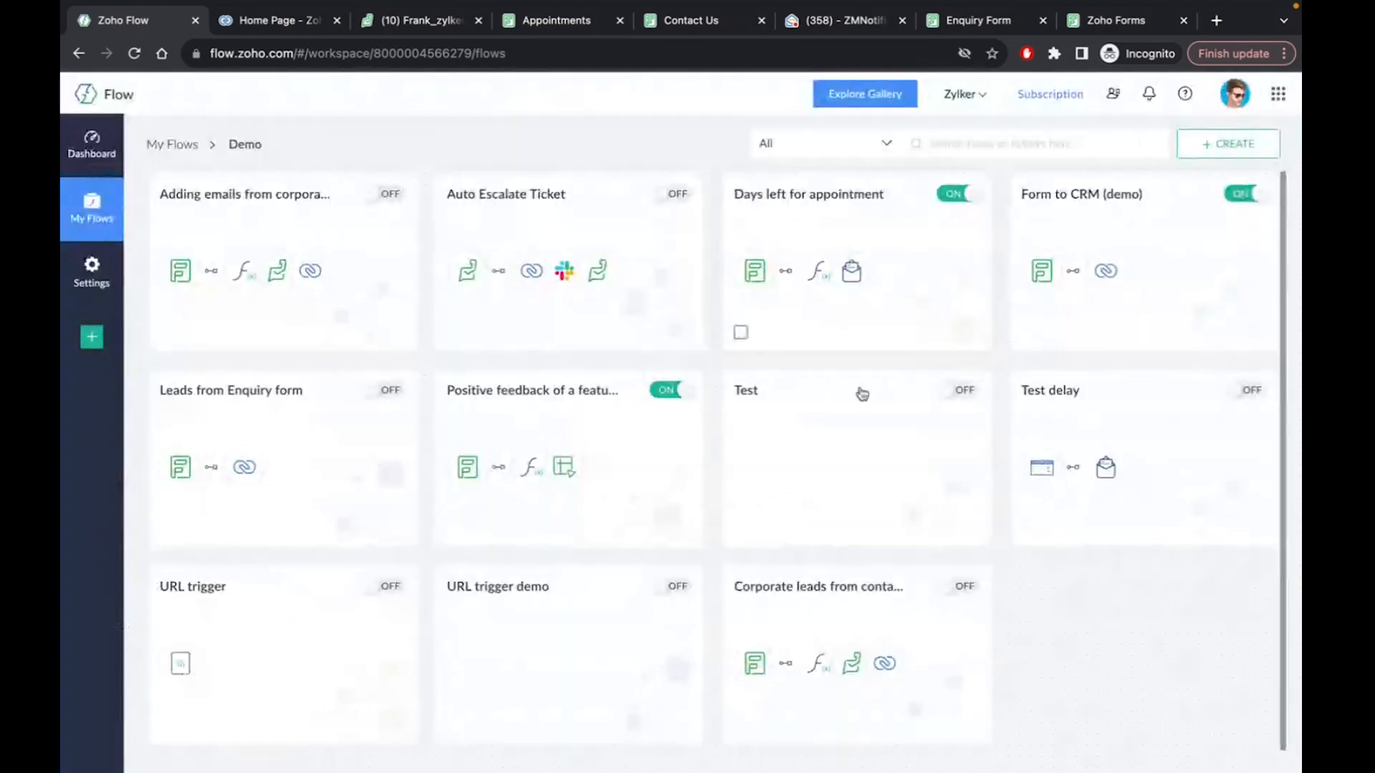
{"action": "left_click", "coordinate": [356, 244]}
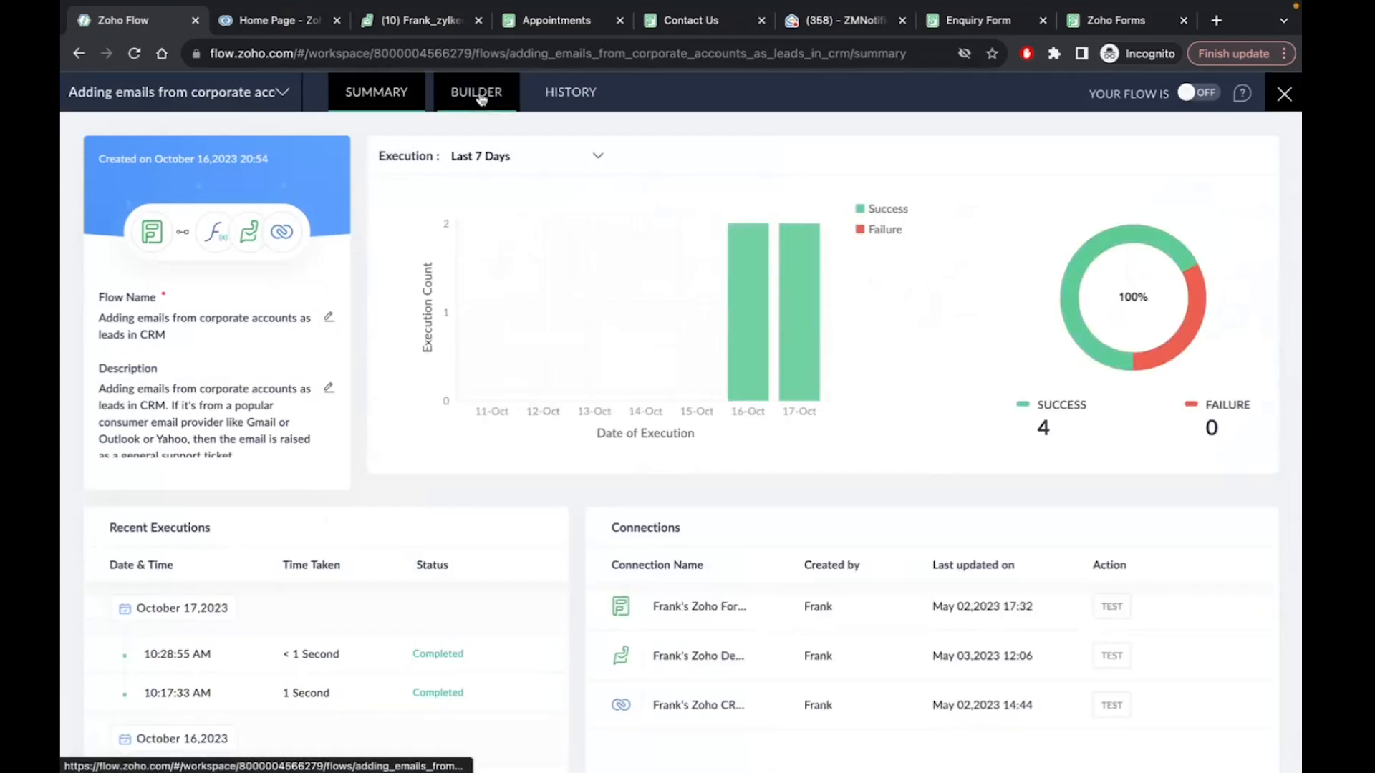
{"action": "left_click", "coordinate": [480, 99]}
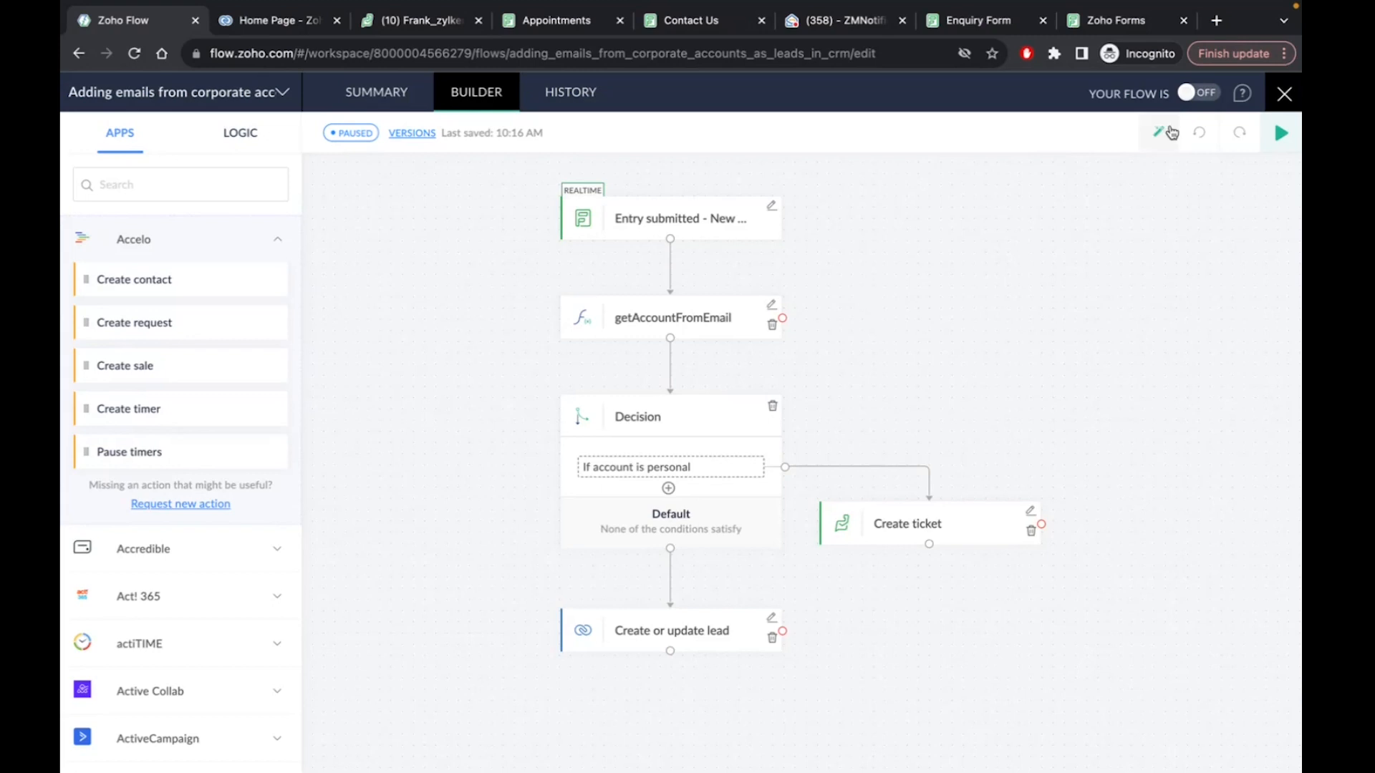
{"action": "left_click", "coordinate": [1204, 95]}
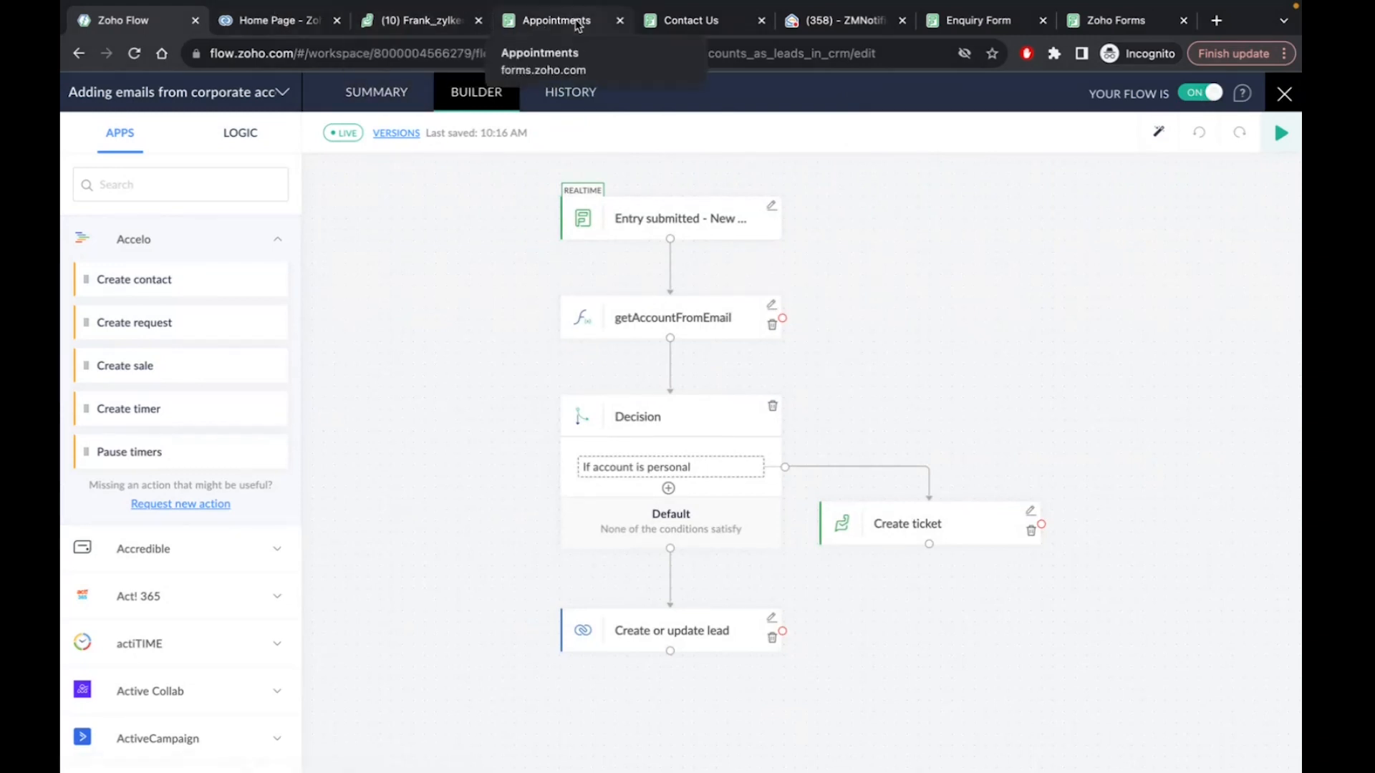
Add a phone number and the message 'Testing' to the Contact Us entry and submit it
{"action": "left_click", "coordinate": [691, 21]}
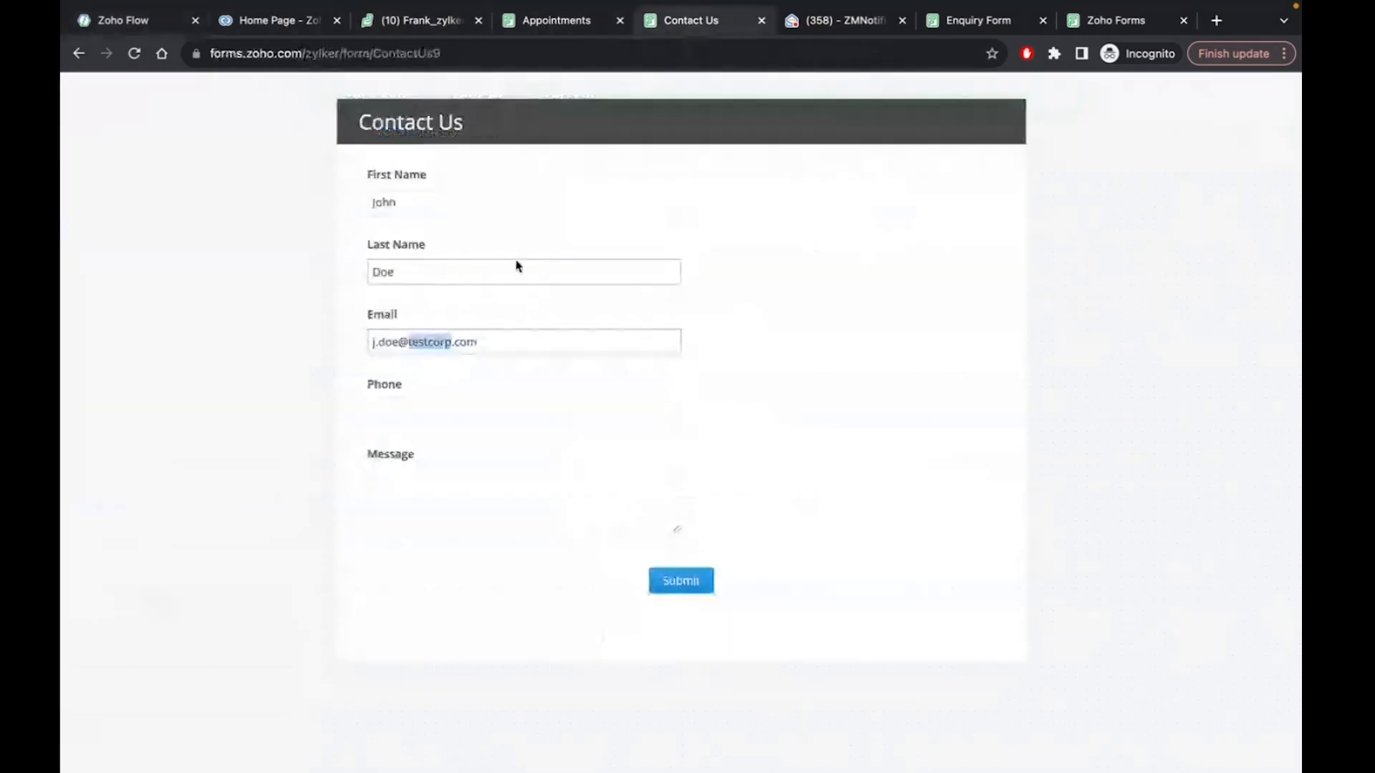
{"action": "left_click", "coordinate": [450, 200]}
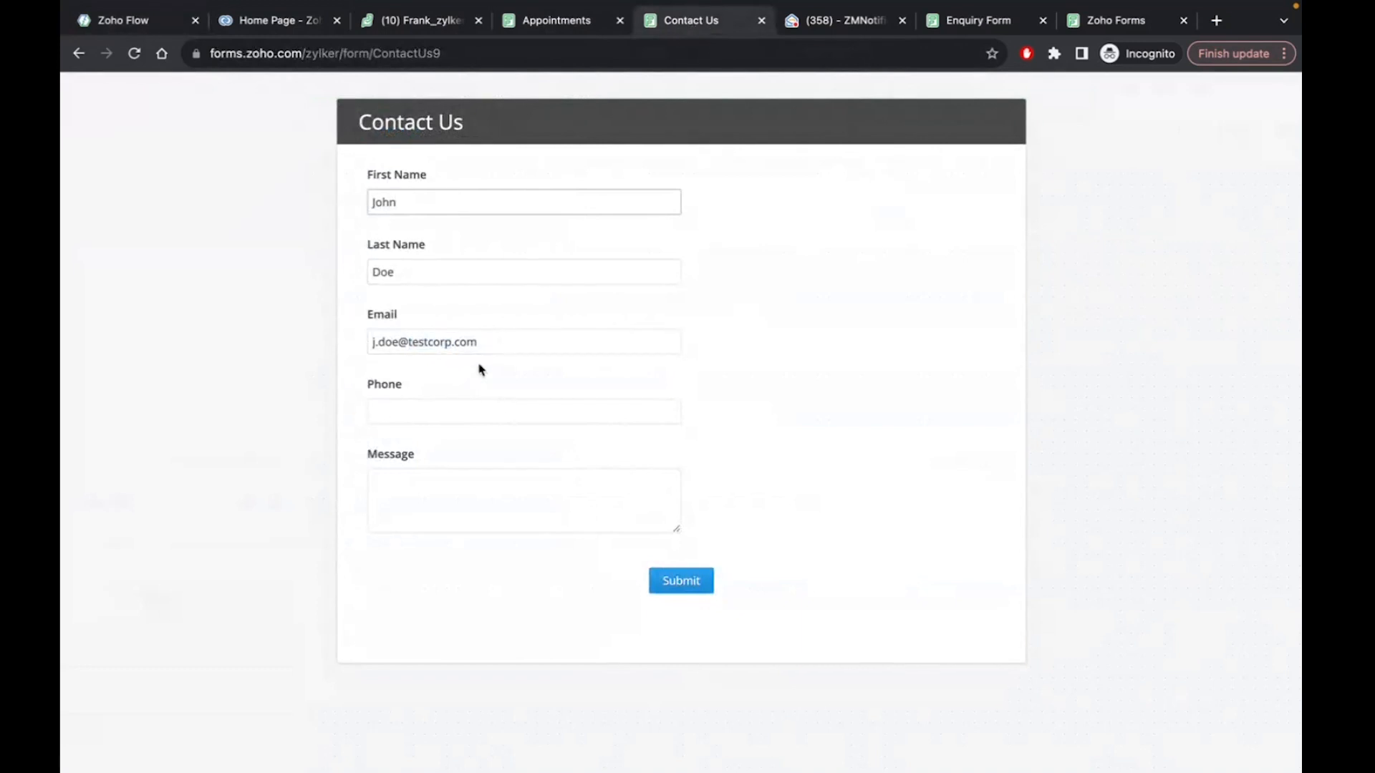
{"action": "left_click", "coordinate": [426, 412]}
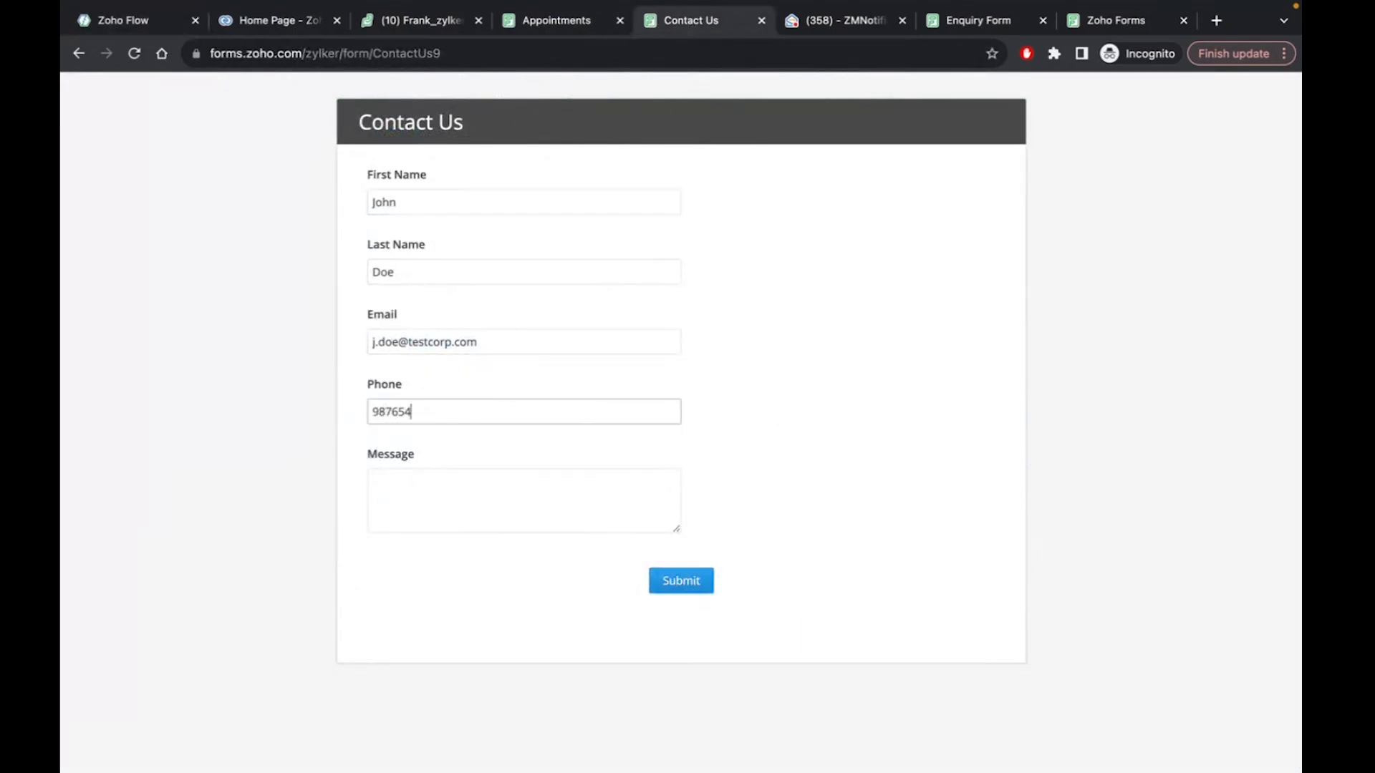
{"action": "left_click", "coordinate": [432, 506]}
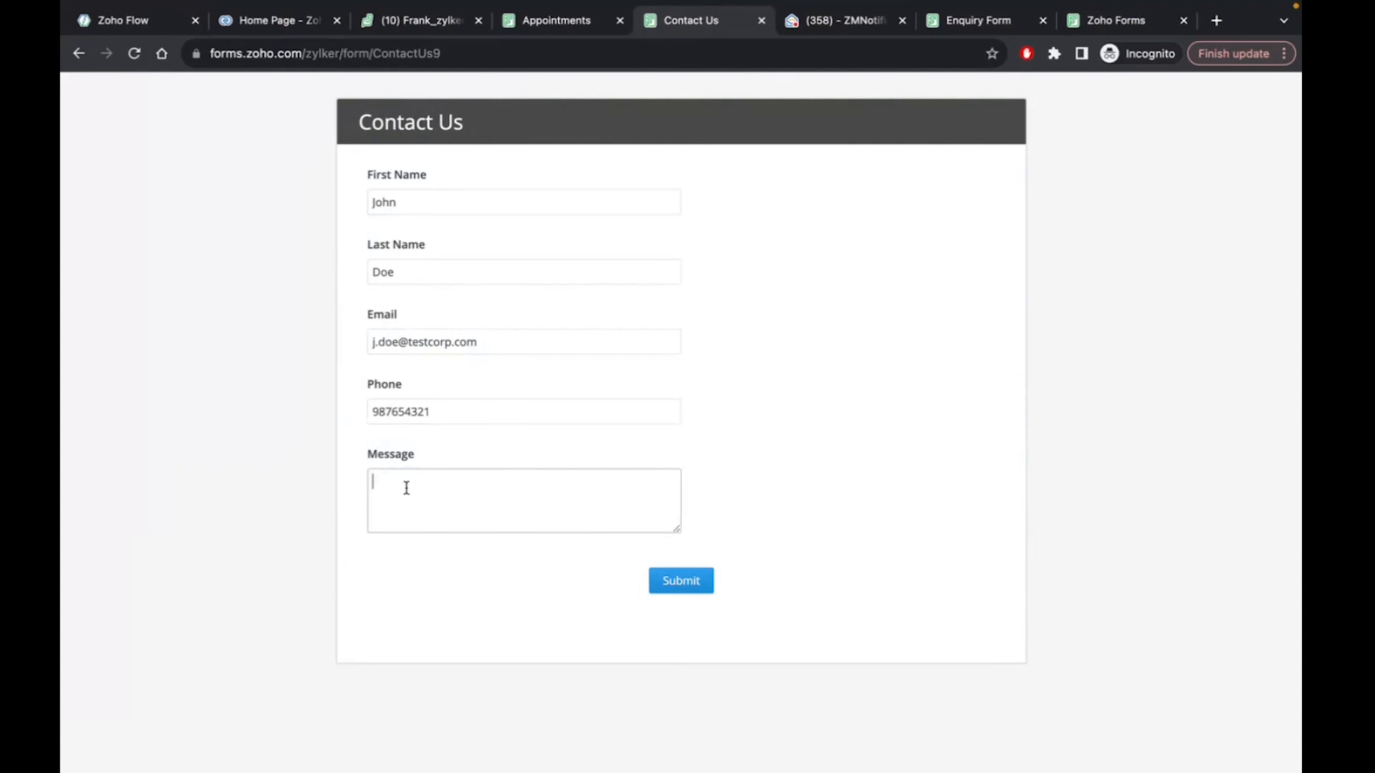
{"action": "type", "text": "Testing"}
{"action": "left_click", "coordinate": [684, 591]}
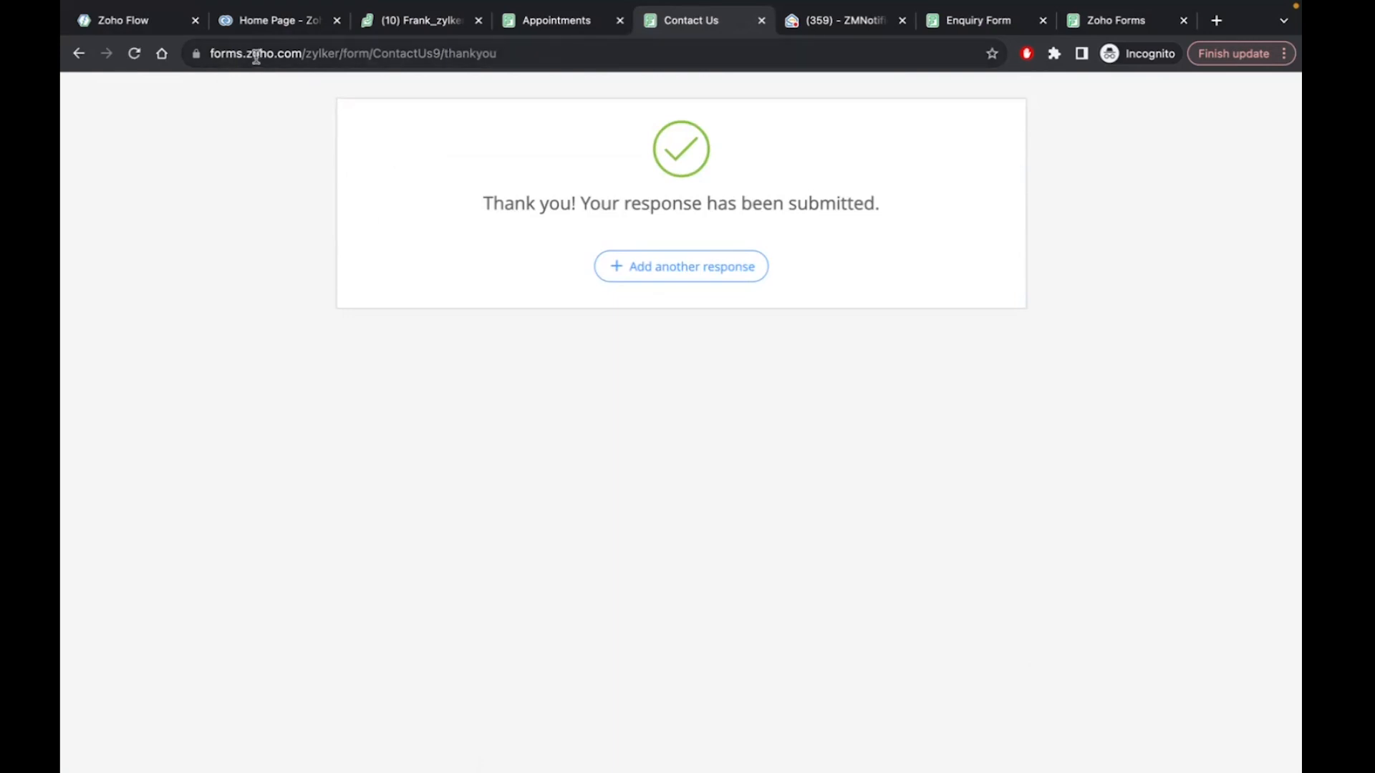
Refresh CRM Home to check Today's Leads and Desk tickets, then start another Contact Us response
{"action": "left_click", "coordinate": [256, 21]}
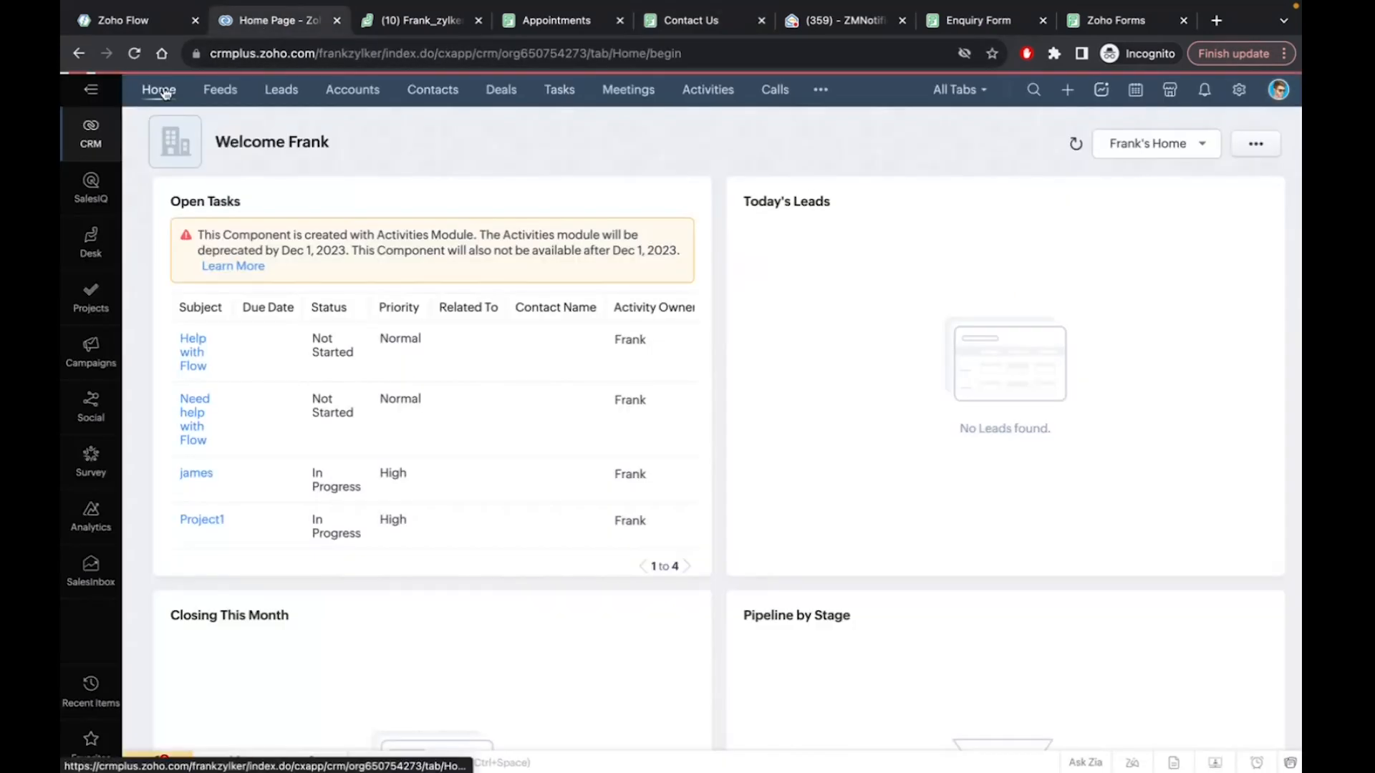
{"action": "left_click", "coordinate": [160, 90]}
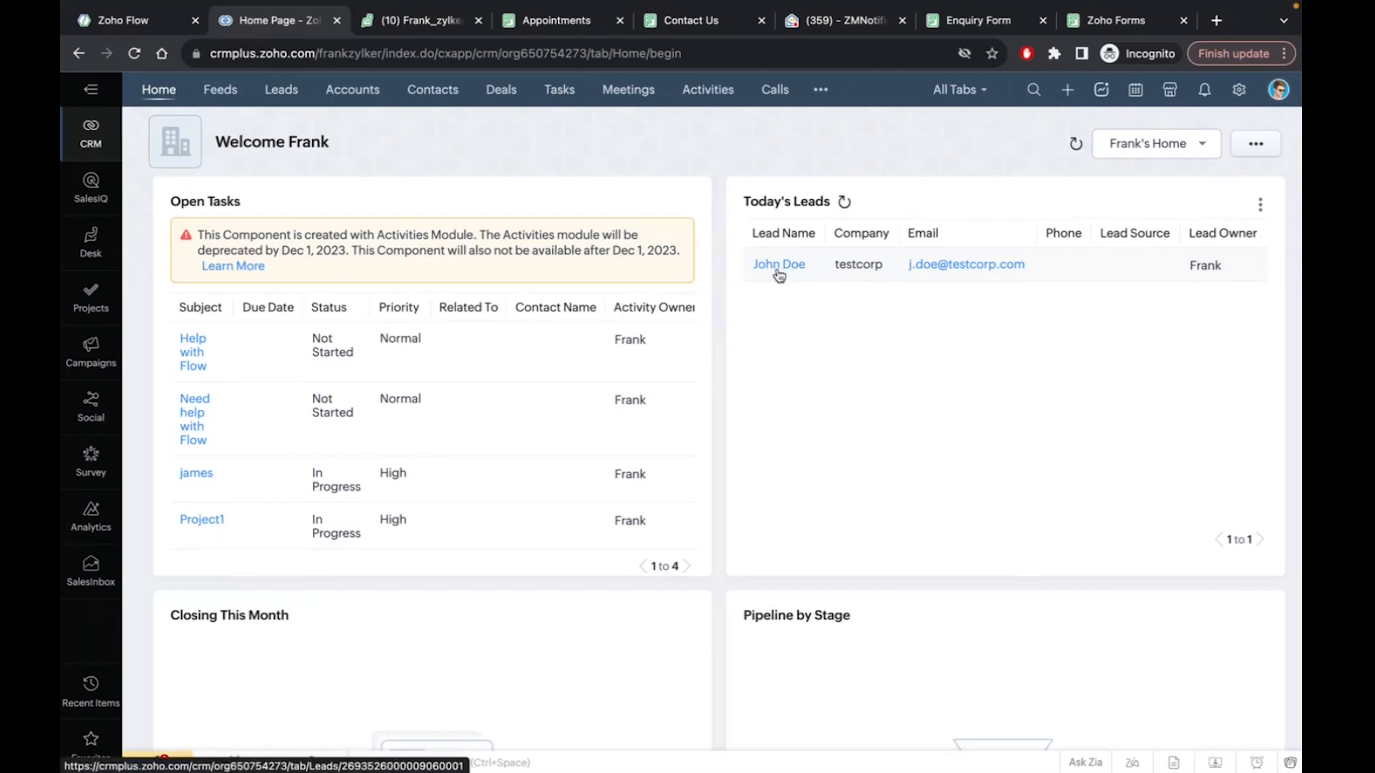
{"action": "left_click", "coordinate": [683, 22]}
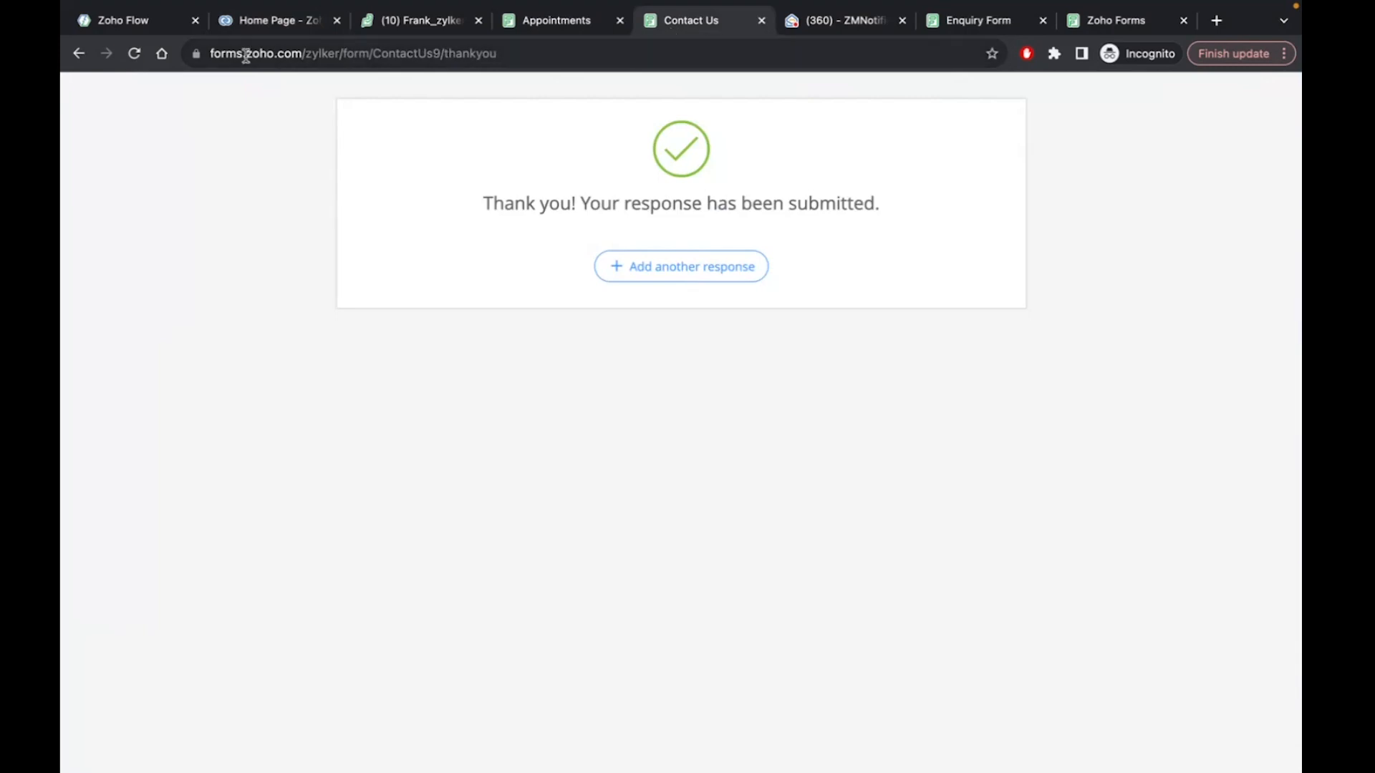
{"action": "left_click", "coordinate": [123, 23]}
{"action": "left_click", "coordinate": [266, 23]}
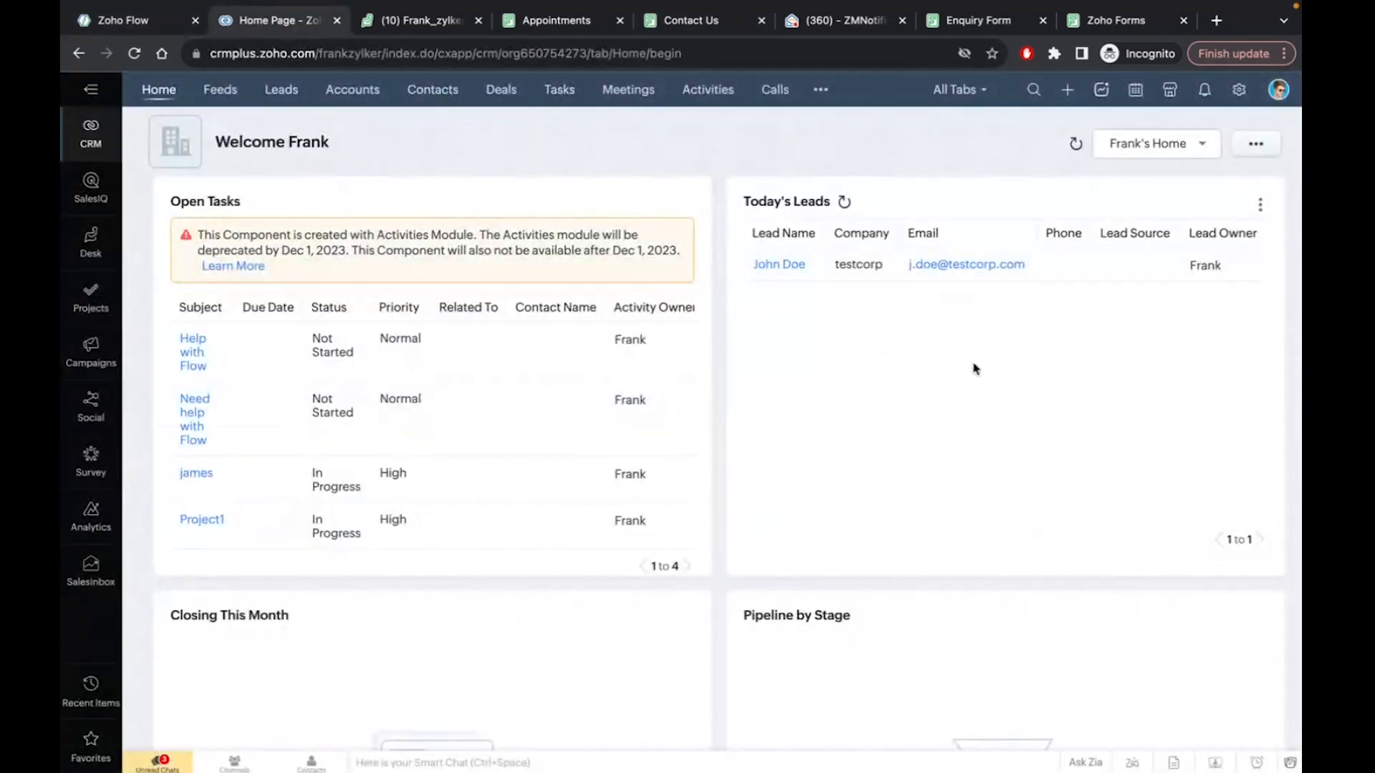
{"action": "left_click", "coordinate": [421, 21]}
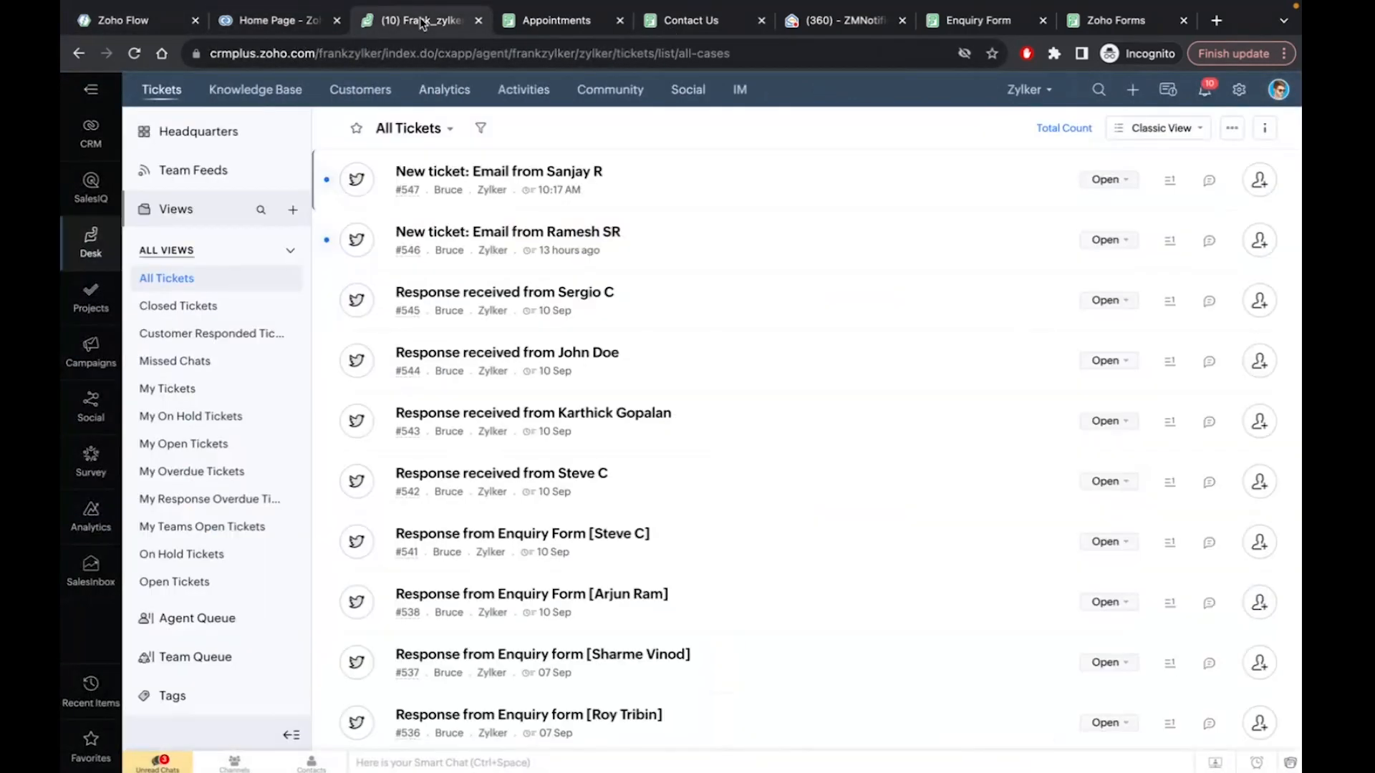
{"action": "left_click", "coordinate": [266, 21]}
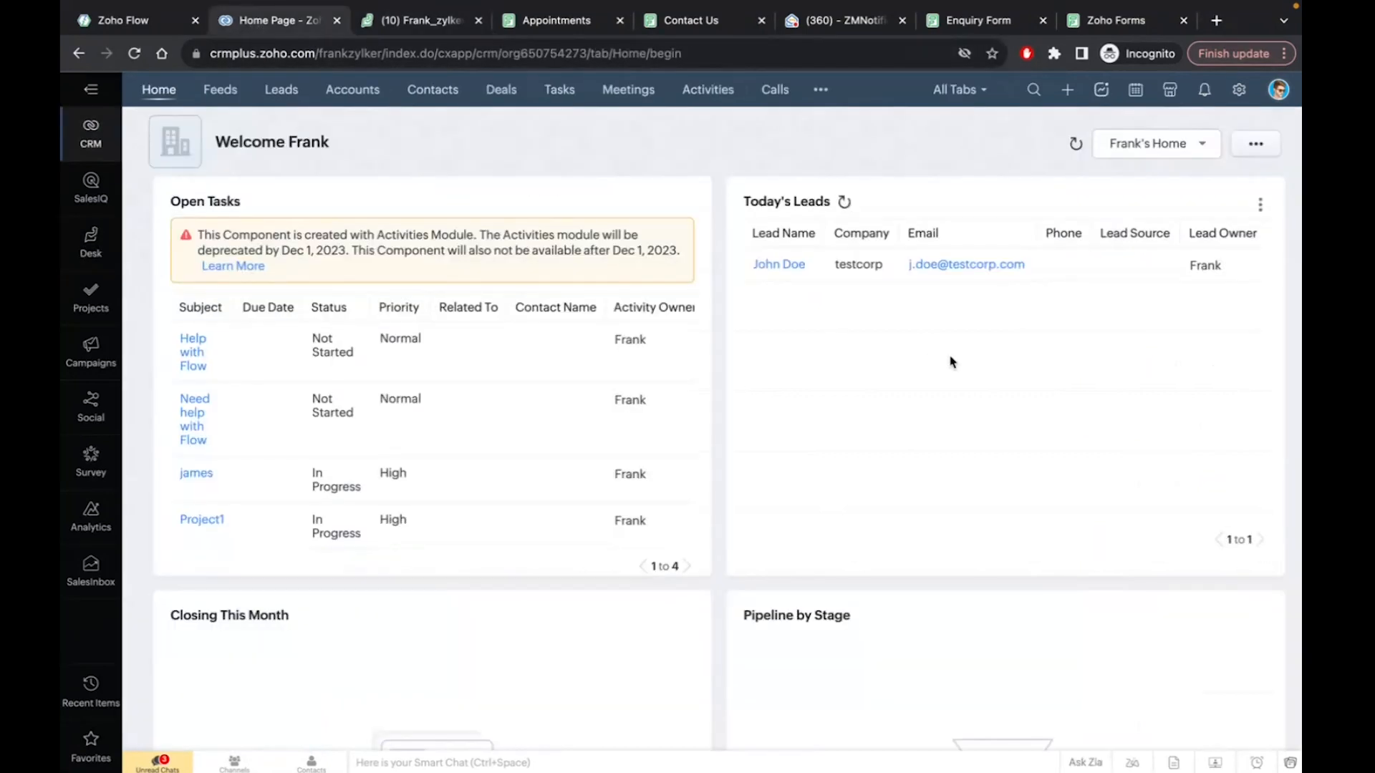
{"action": "left_click", "coordinate": [678, 23]}
{"action": "left_click", "coordinate": [652, 278]}
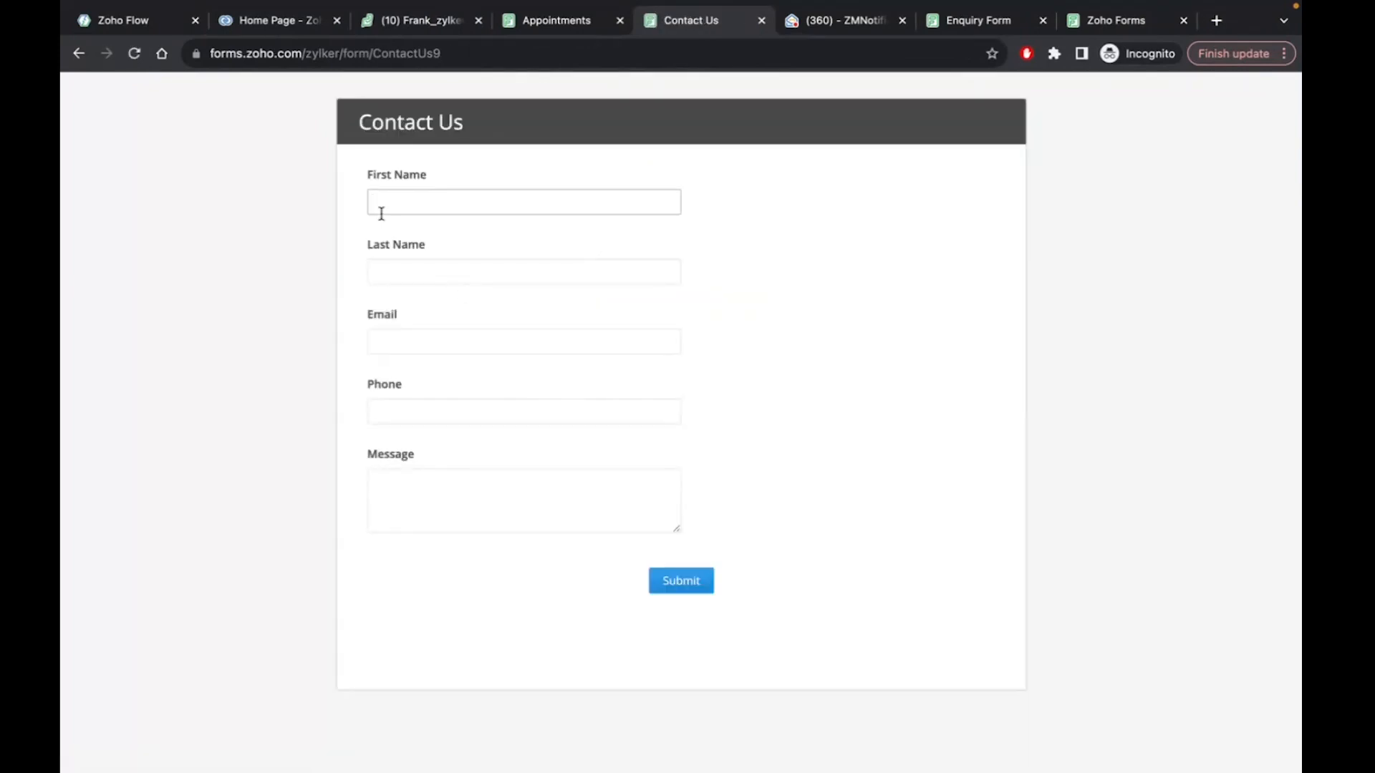
Fill in first and last name, a personal Gmail address, phone and message 'Testing', then submit
{"action": "type", "text": "Ramesh"}
{"action": "left_click", "coordinate": [405, 272]}
{"action": "type", "text": "L"}
{"action": "left_click", "coordinate": [423, 338]}
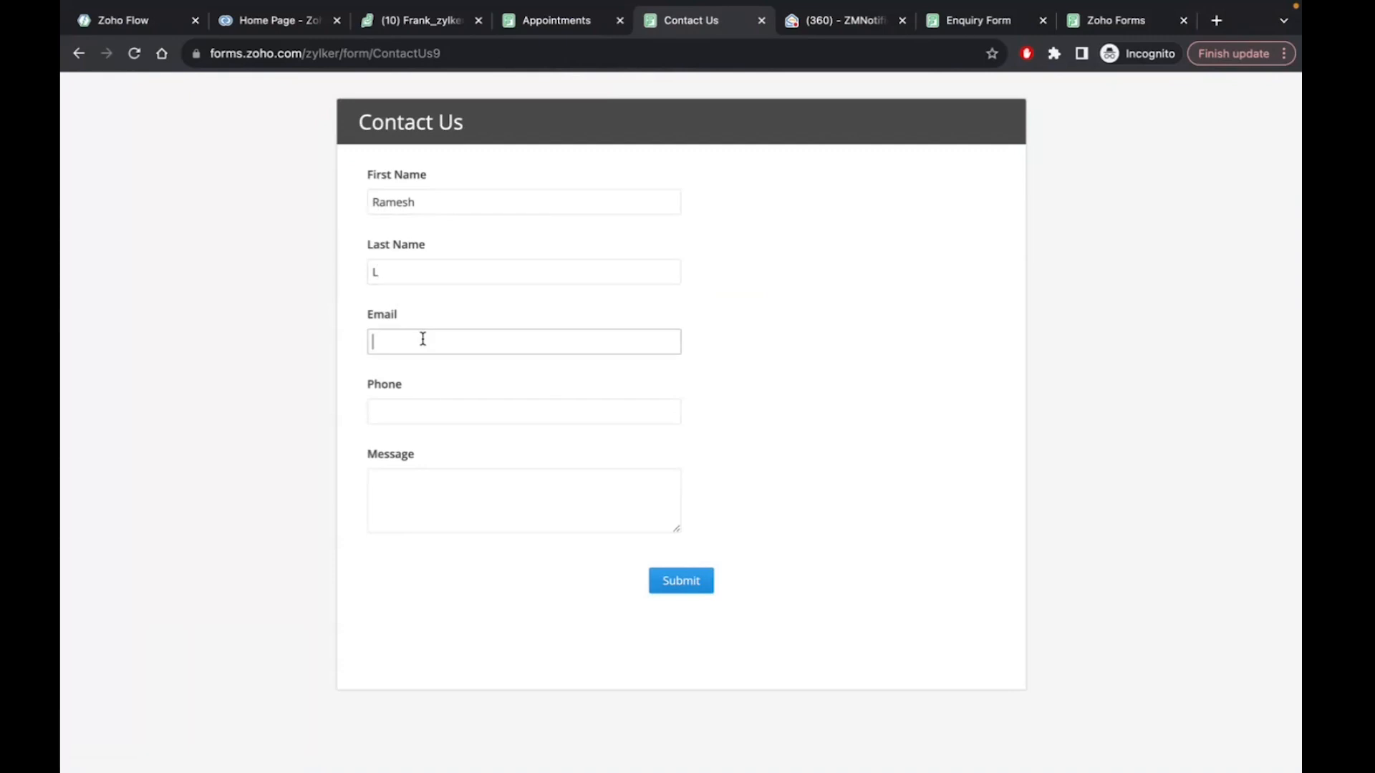
{"action": "left_click", "coordinate": [446, 415]}
{"action": "type", "text": "0987"}
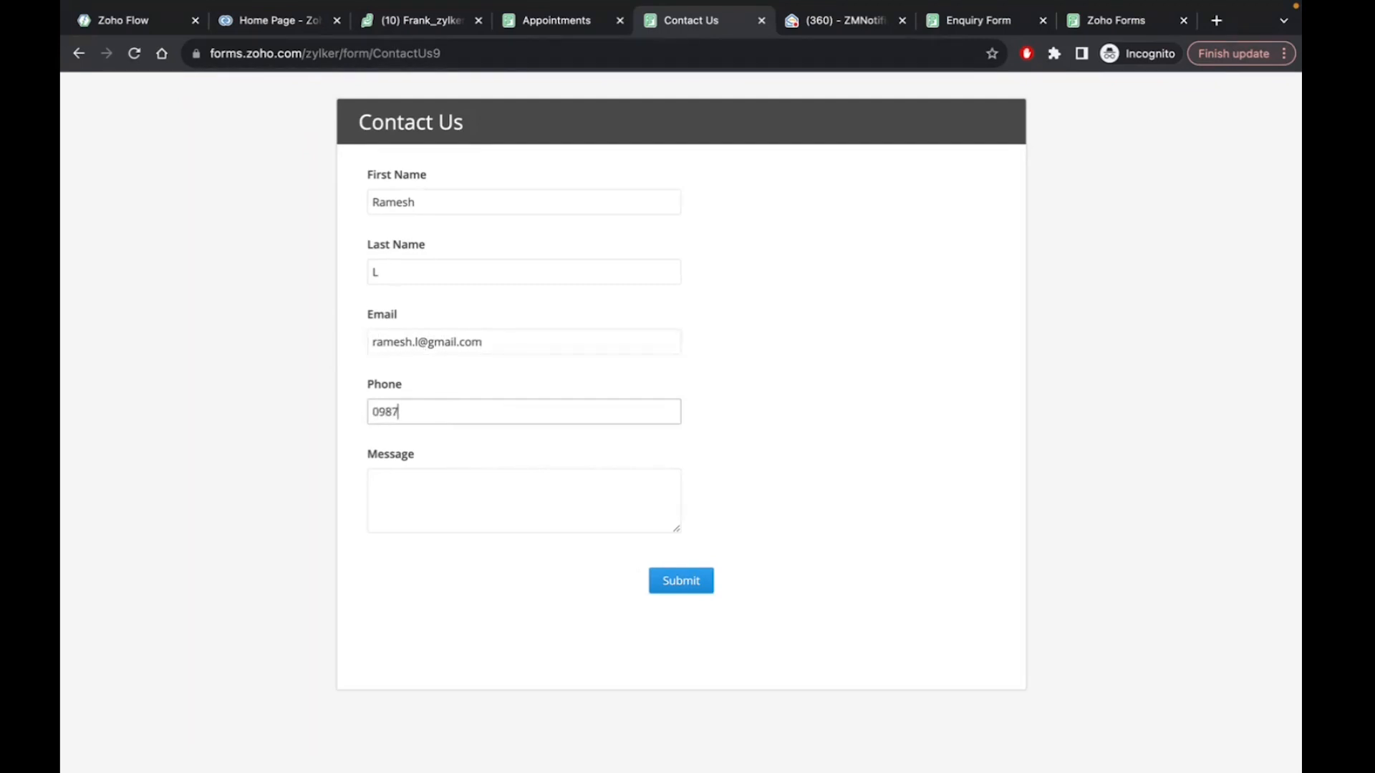
{"action": "type", "text": "65432"}
{"action": "left_click", "coordinate": [469, 474]}
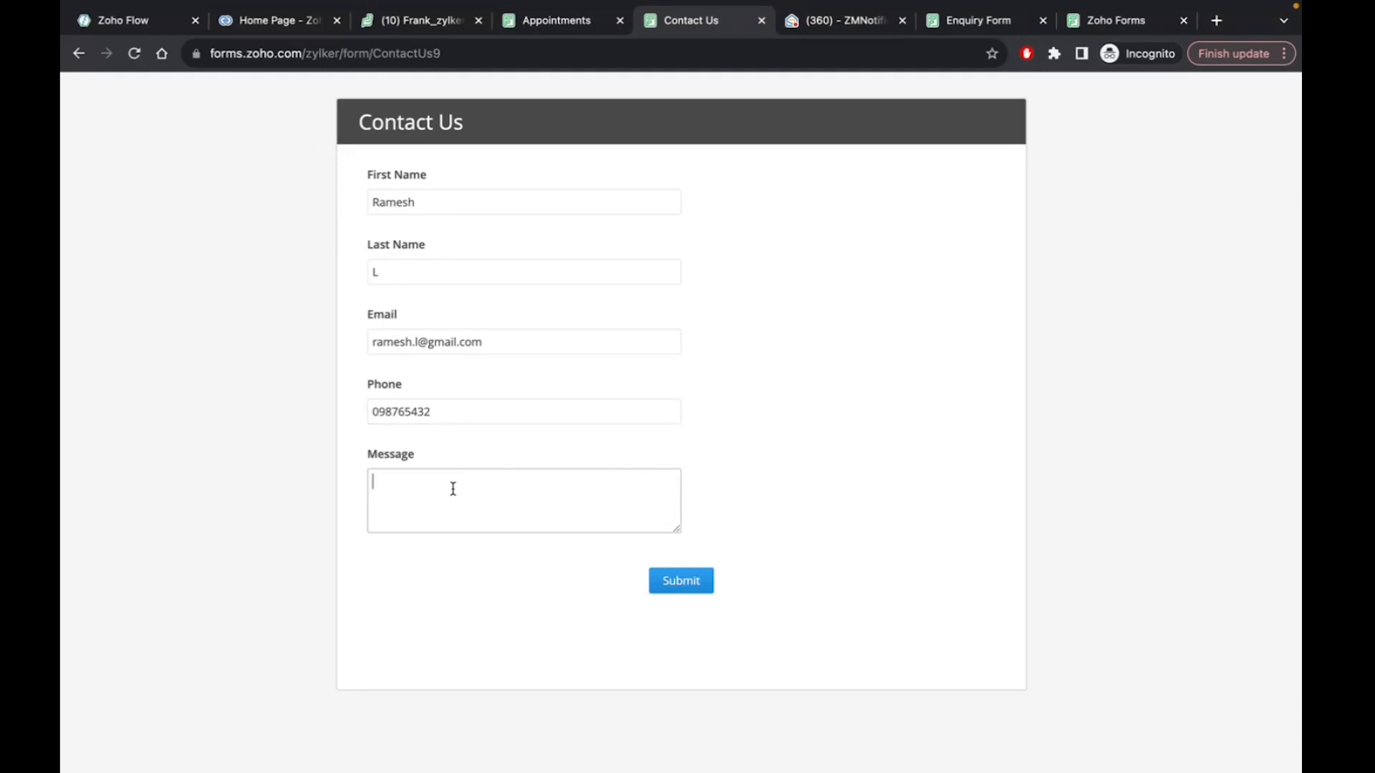
{"action": "type", "text": "Testing"}
{"action": "left_click", "coordinate": [466, 589]}
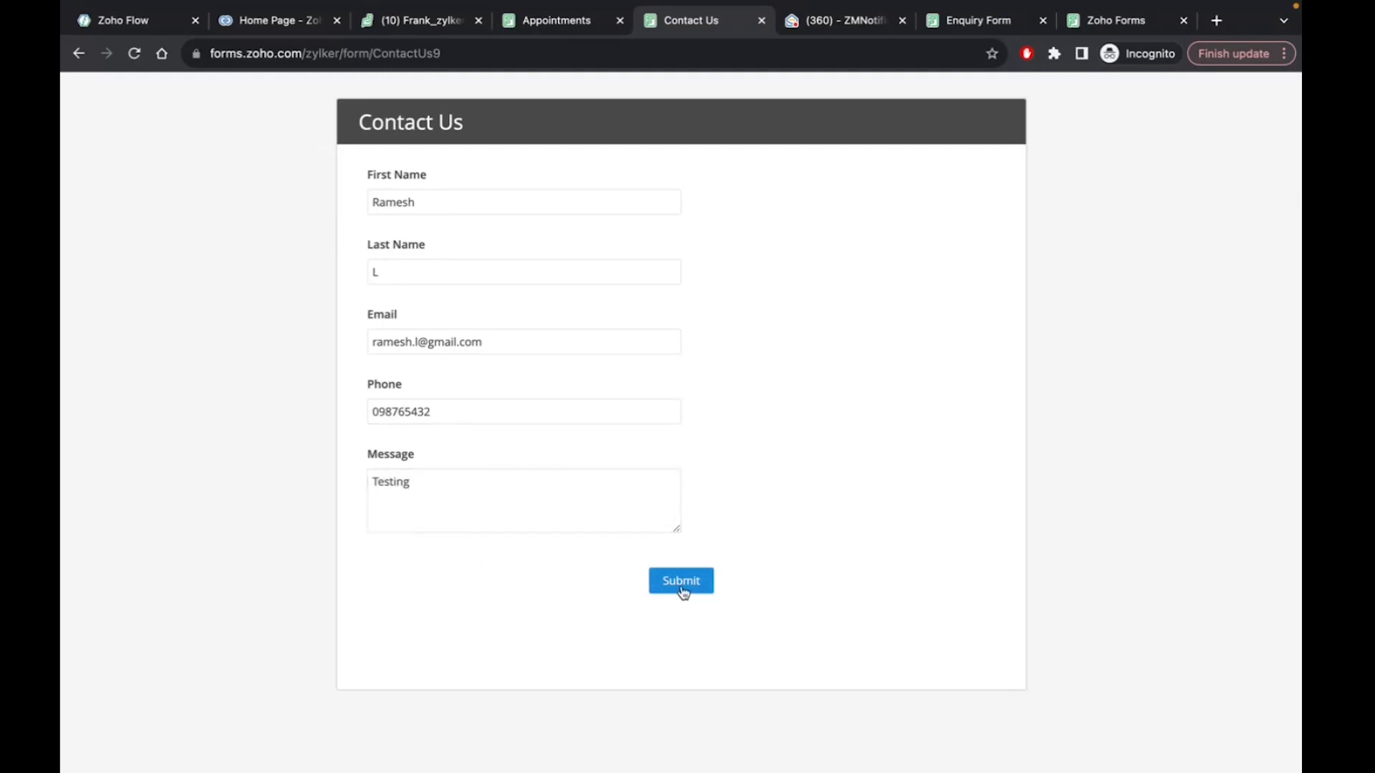
{"action": "left_click", "coordinate": [681, 591]}
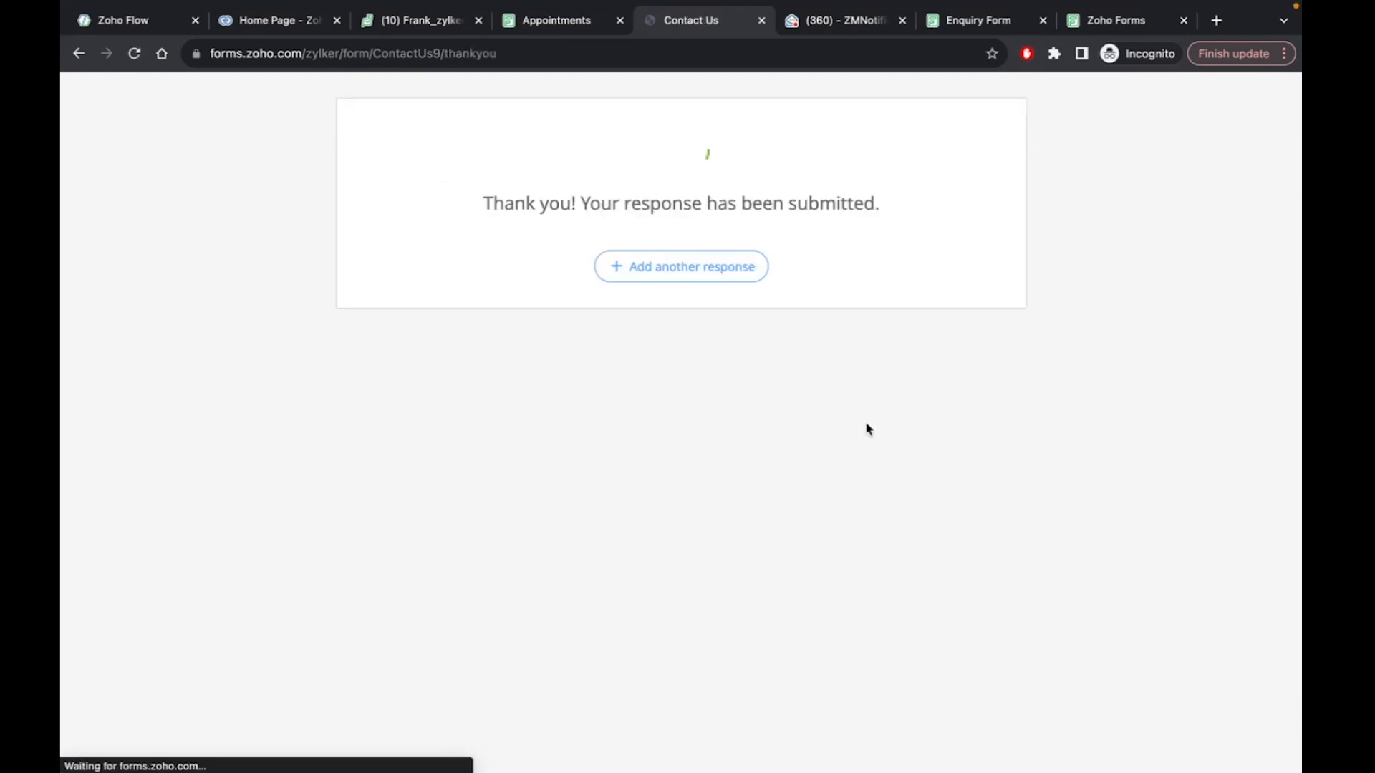
Refresh CRM Home, verify the new ticket atop Desk's All Tickets, then return to the flow
{"action": "left_click", "coordinate": [251, 26]}
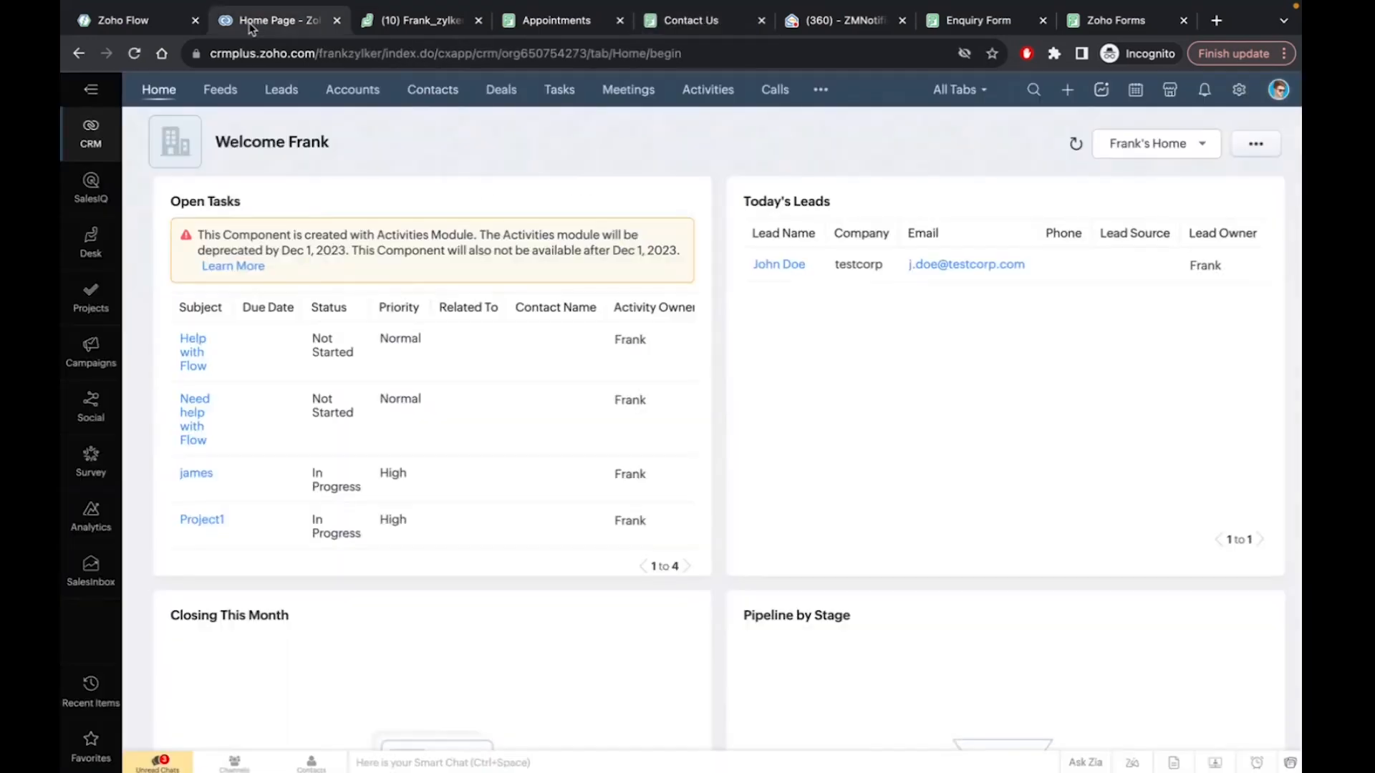
{"action": "left_click", "coordinate": [160, 99]}
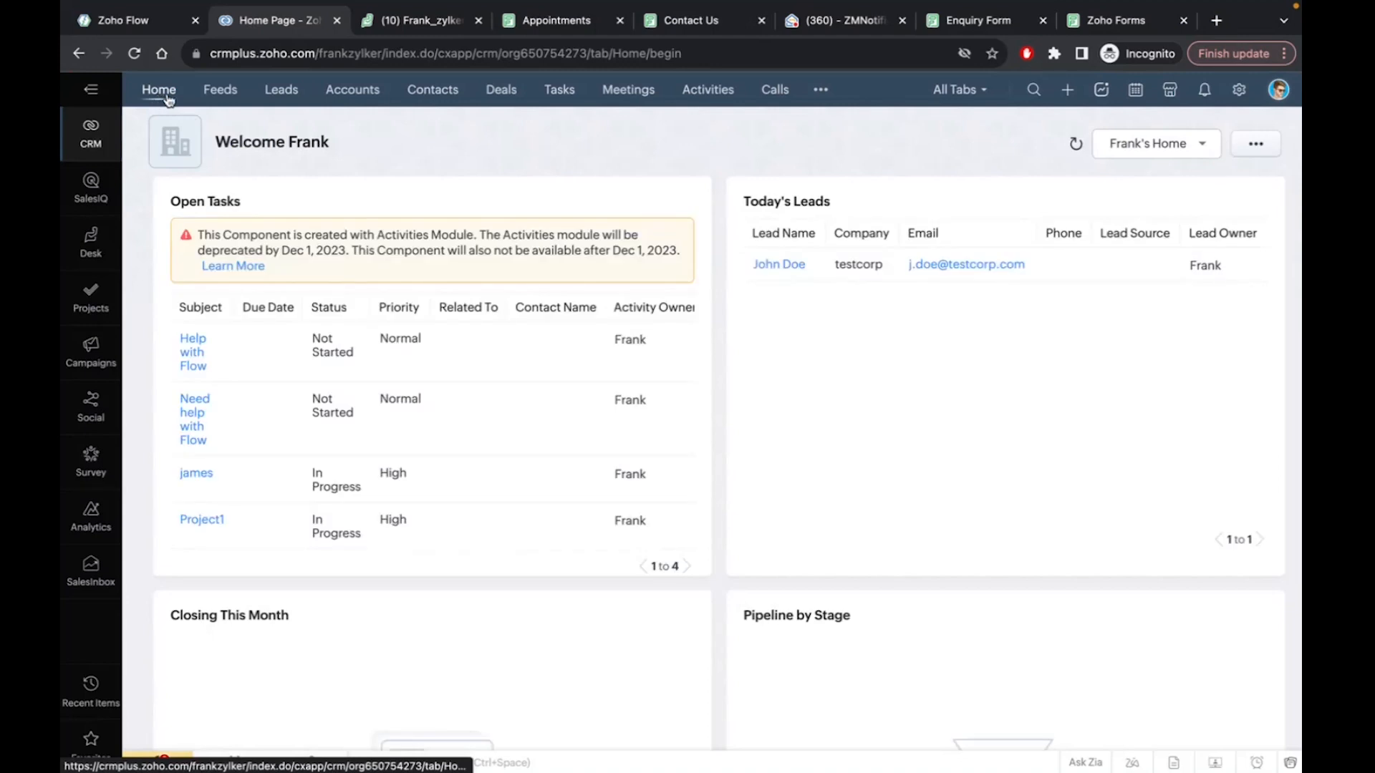
{"action": "left_click", "coordinate": [406, 27]}
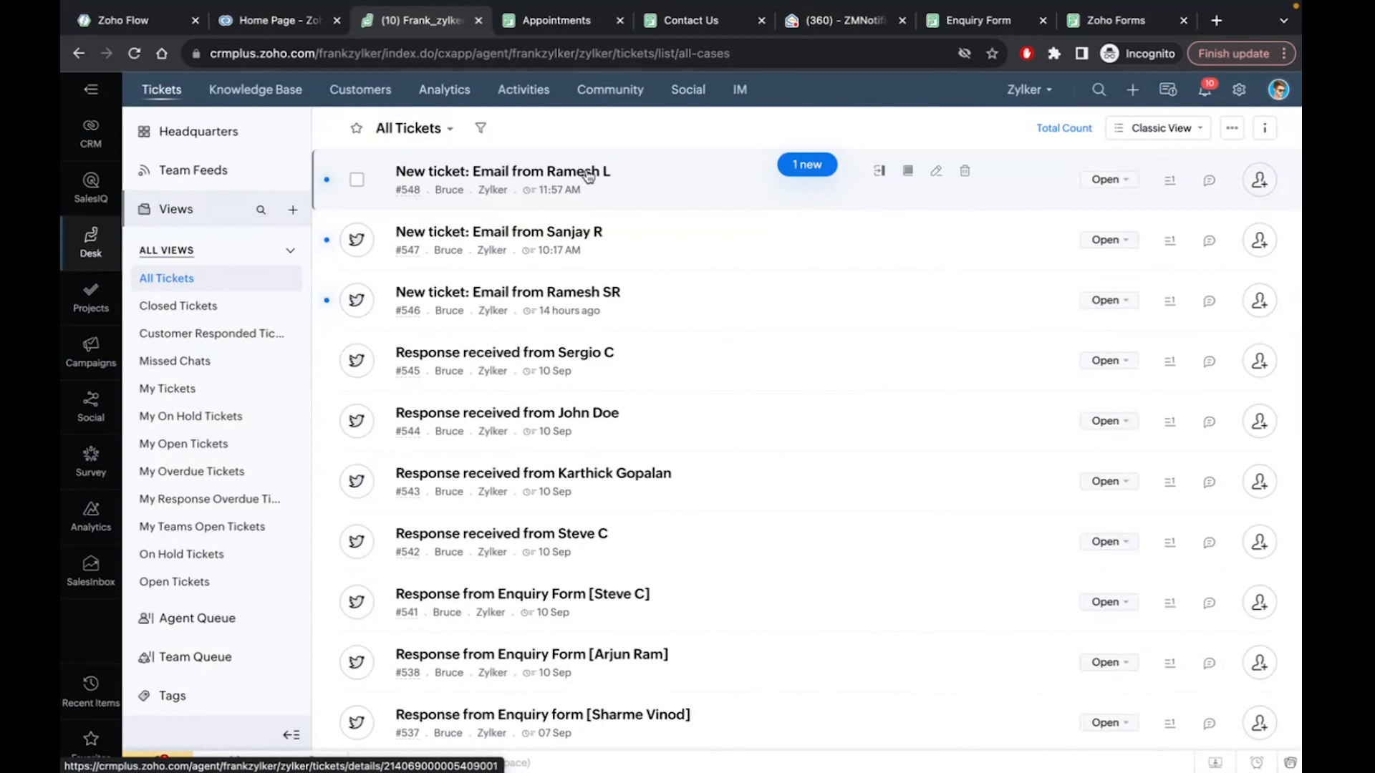
{"action": "left_click", "coordinate": [122, 20]}
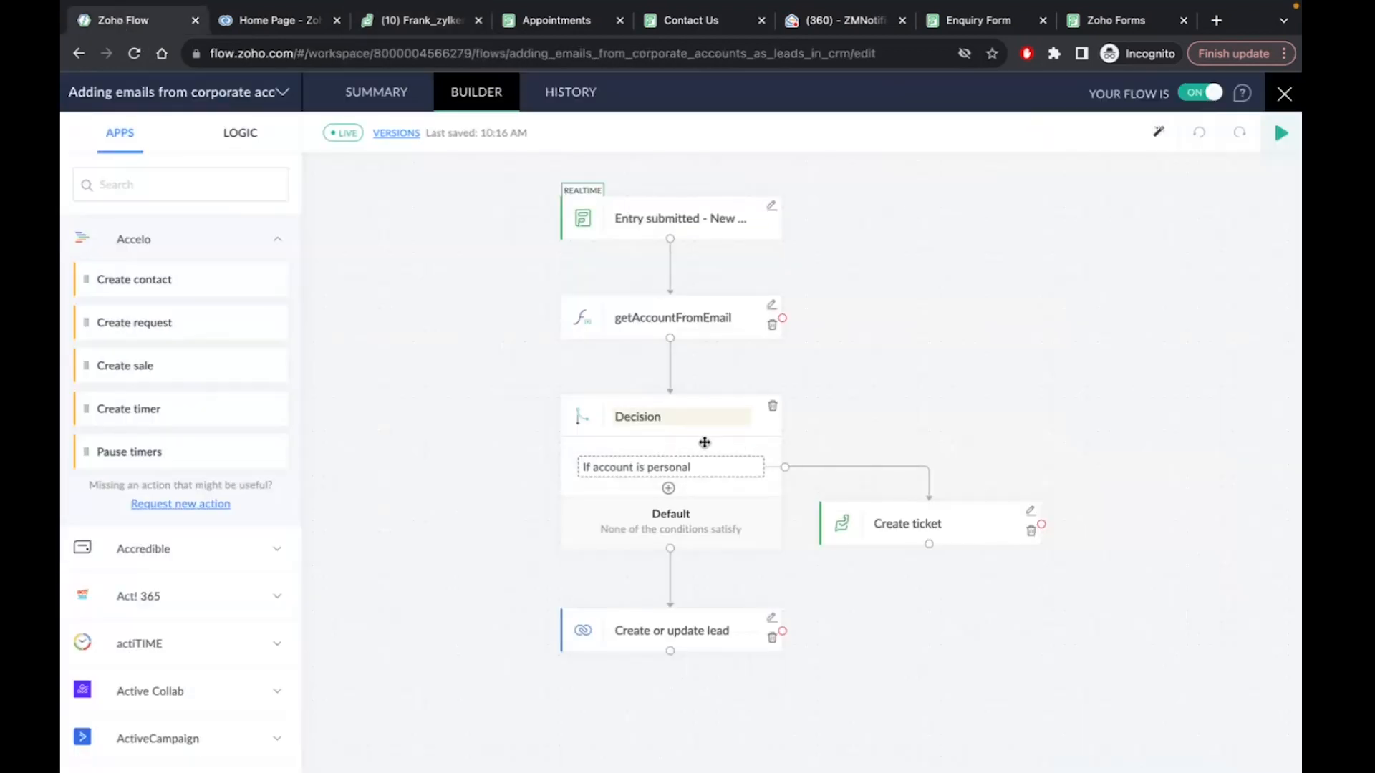
Inspect the gmail, outlook and yahoo checks in 'If account is personal', then exit to the Demo flows
{"action": "left_click", "coordinate": [734, 469]}
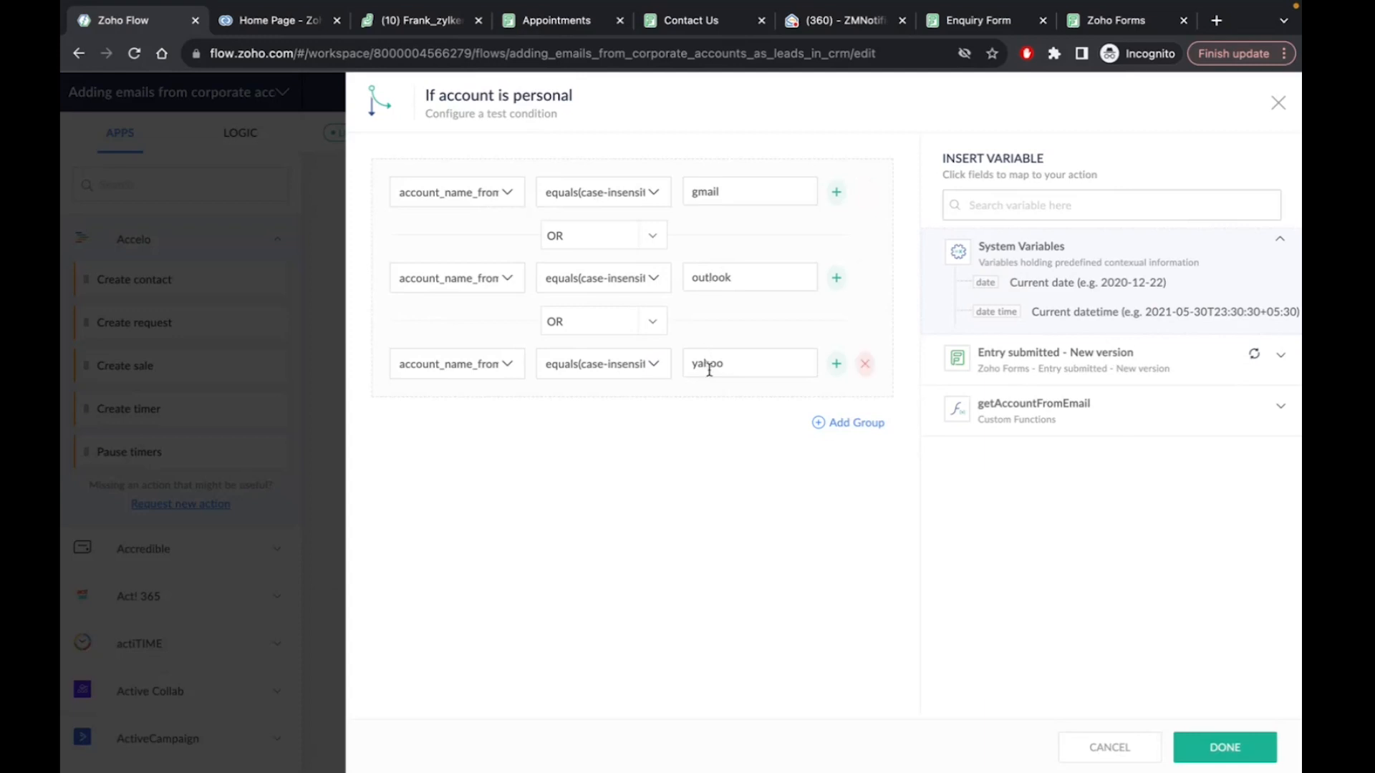
{"action": "left_click", "coordinate": [1278, 104]}
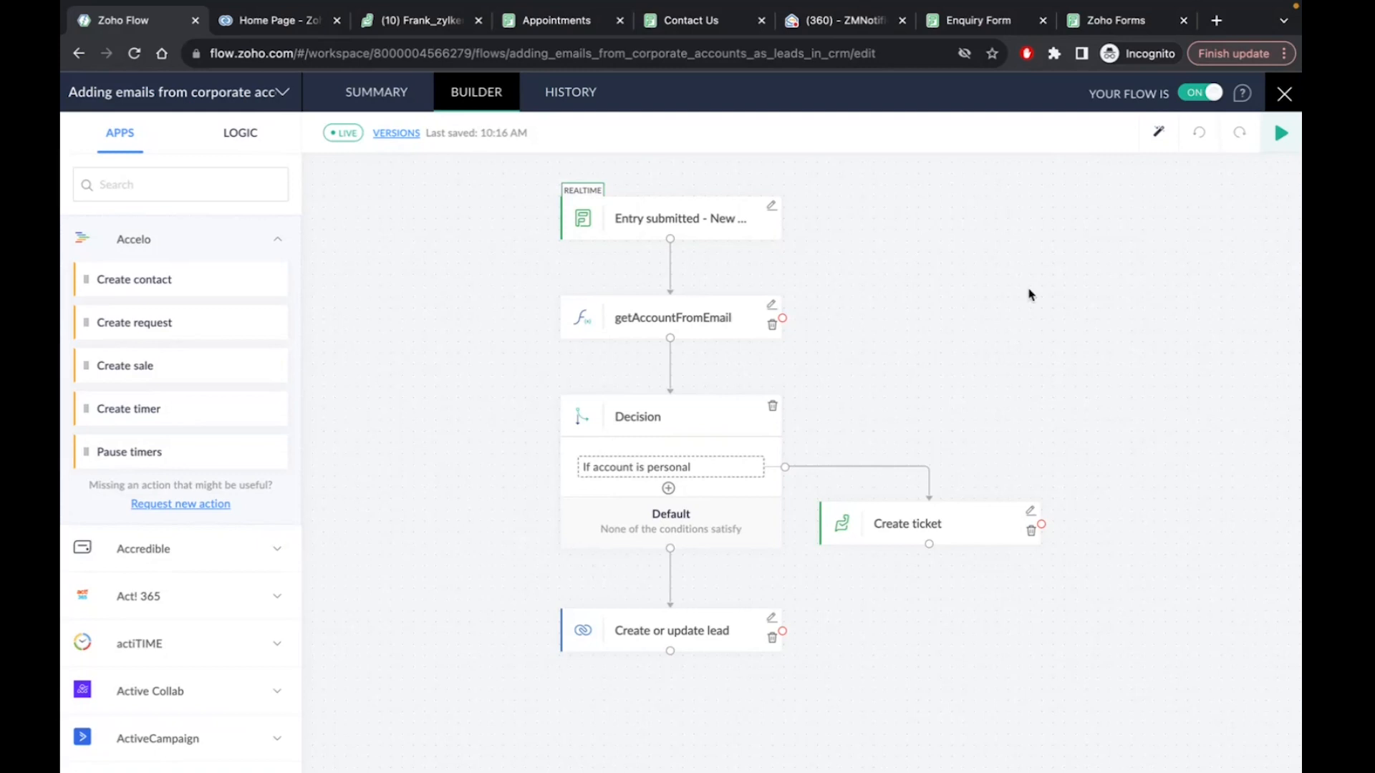
{"action": "left_click", "coordinate": [1284, 94]}
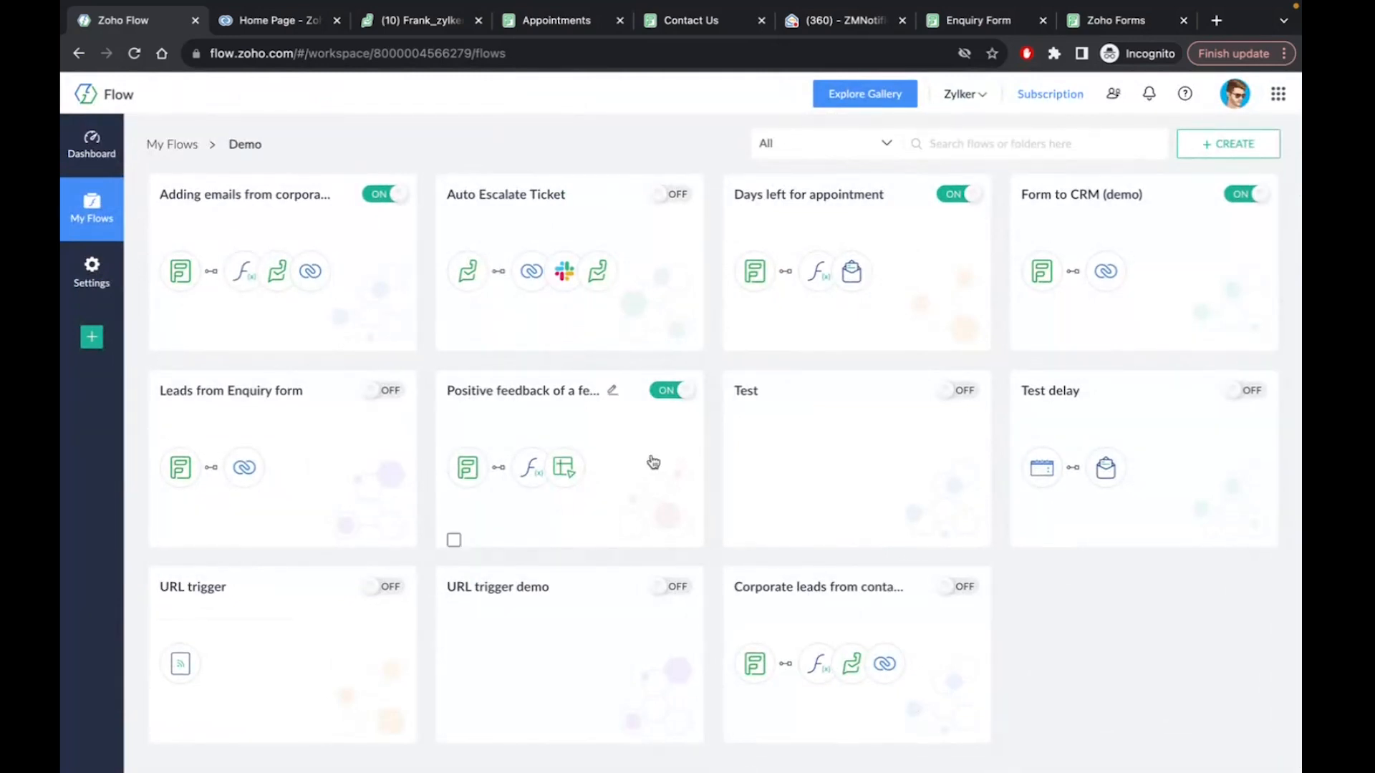
Open the Days left for appointment flow's builder steps, then bring up the Appointments form
{"action": "left_click", "coordinate": [823, 207]}
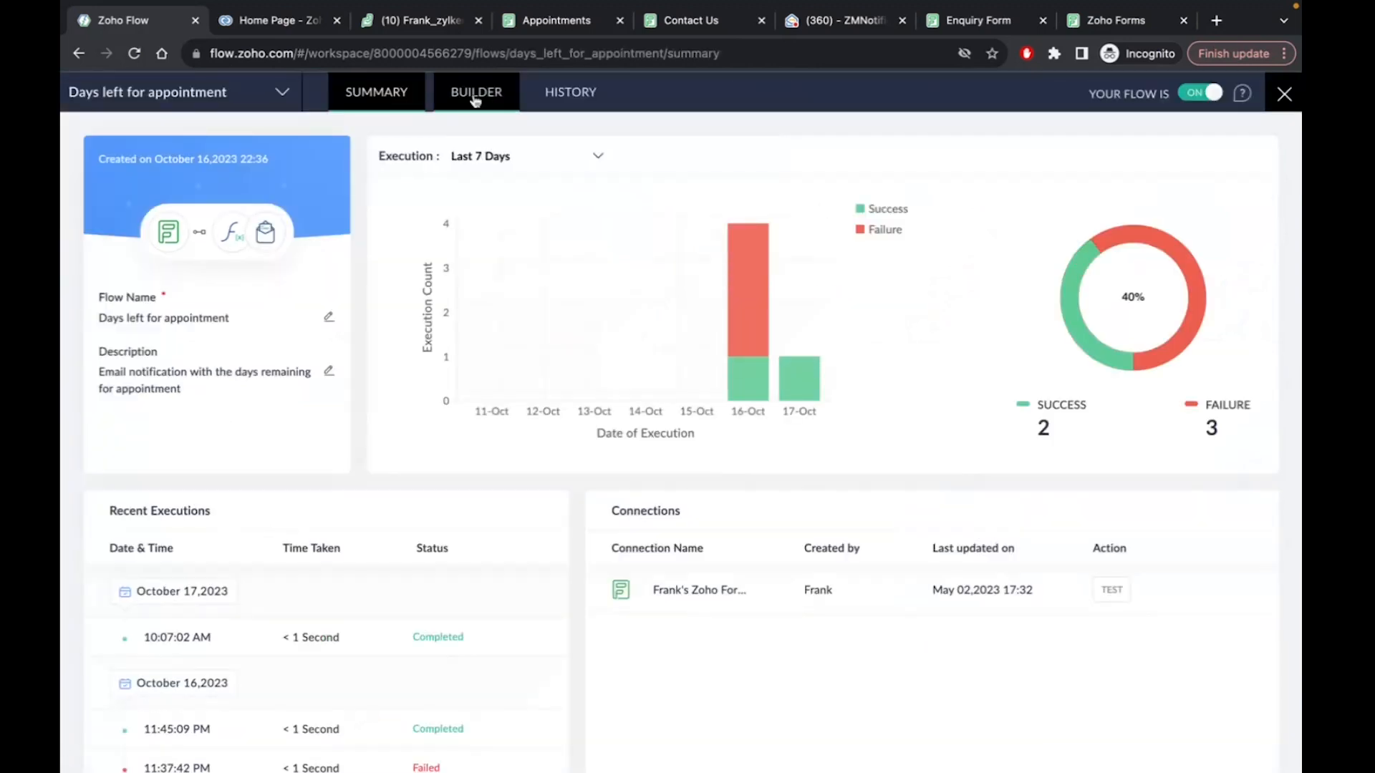
{"action": "left_click", "coordinate": [474, 97]}
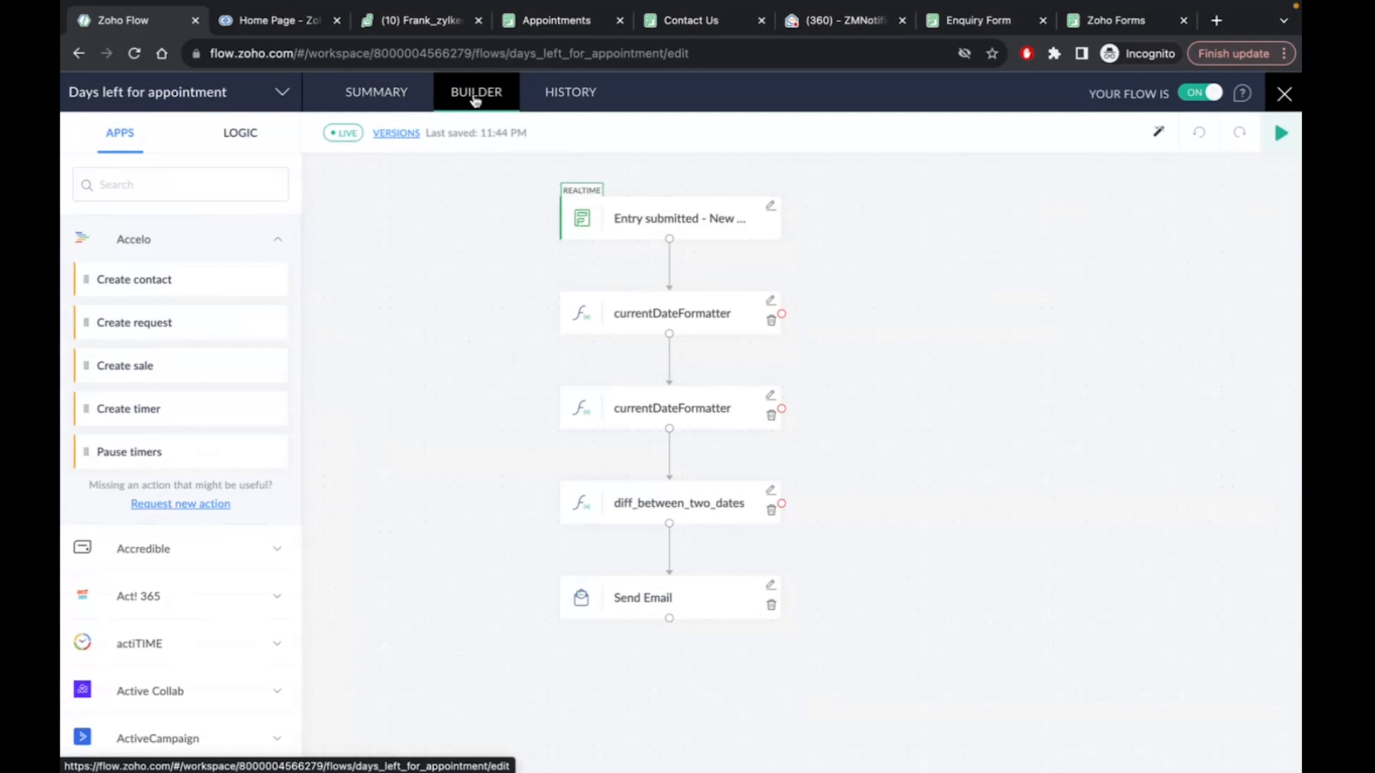
{"action": "left_click", "coordinate": [547, 66]}
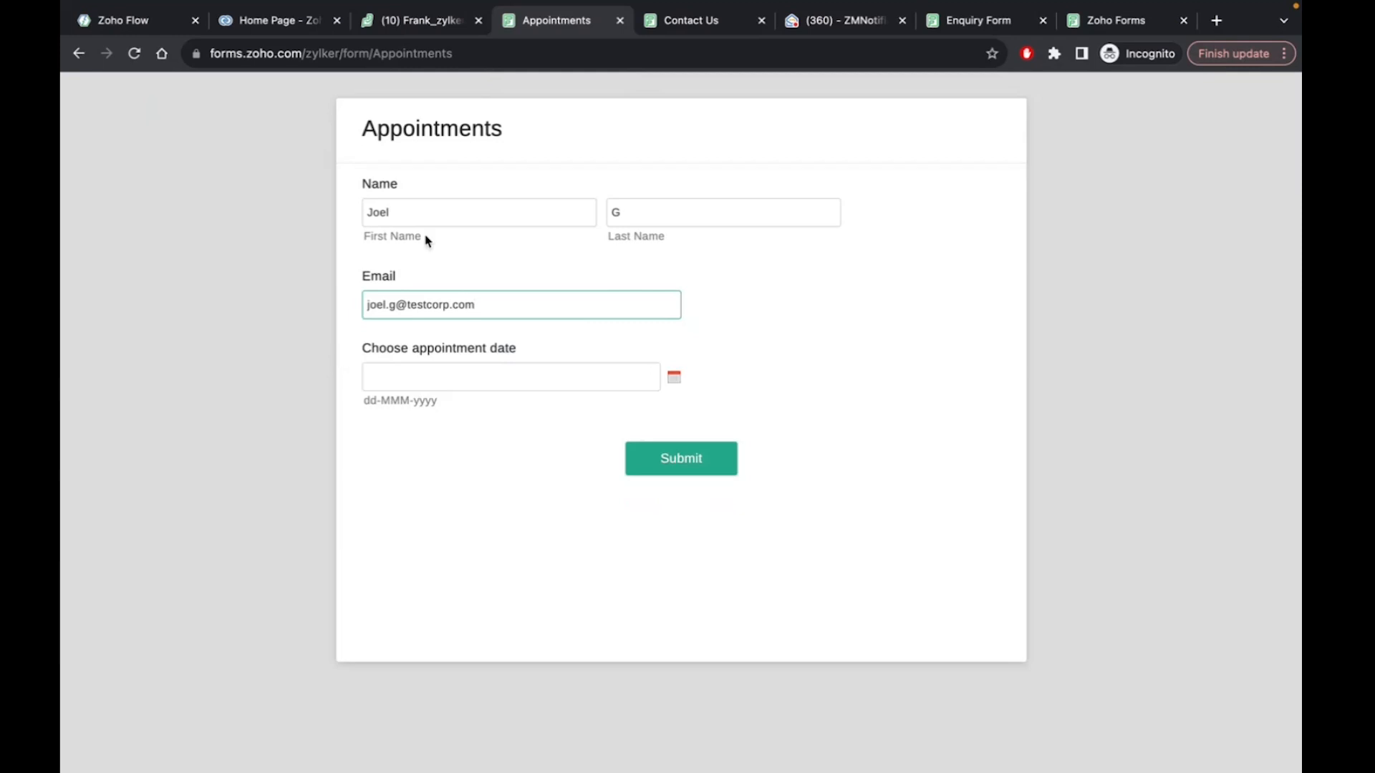
Set the prefilled Appointments entry's date to 24-Oct-2023 and submit it
{"action": "left_click", "coordinate": [673, 378]}
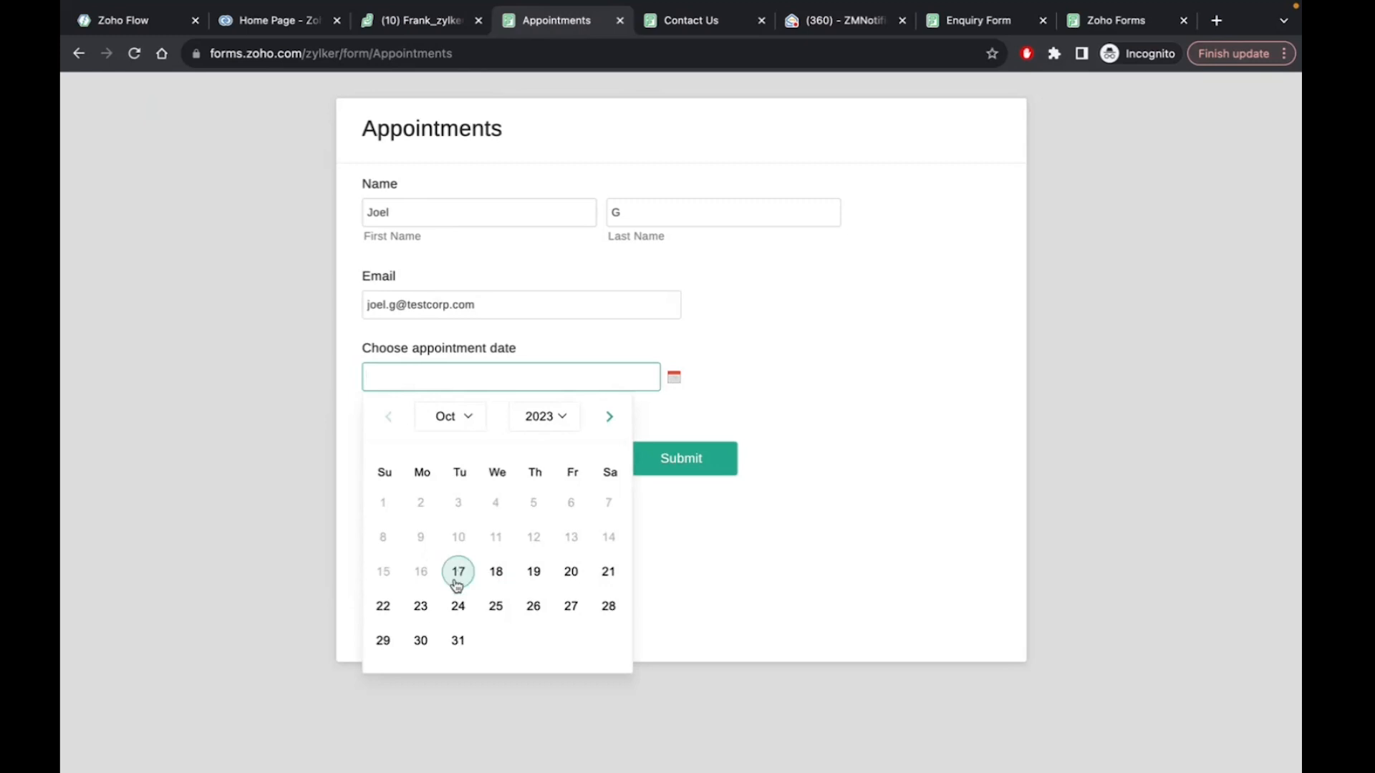
{"action": "left_click", "coordinate": [458, 610]}
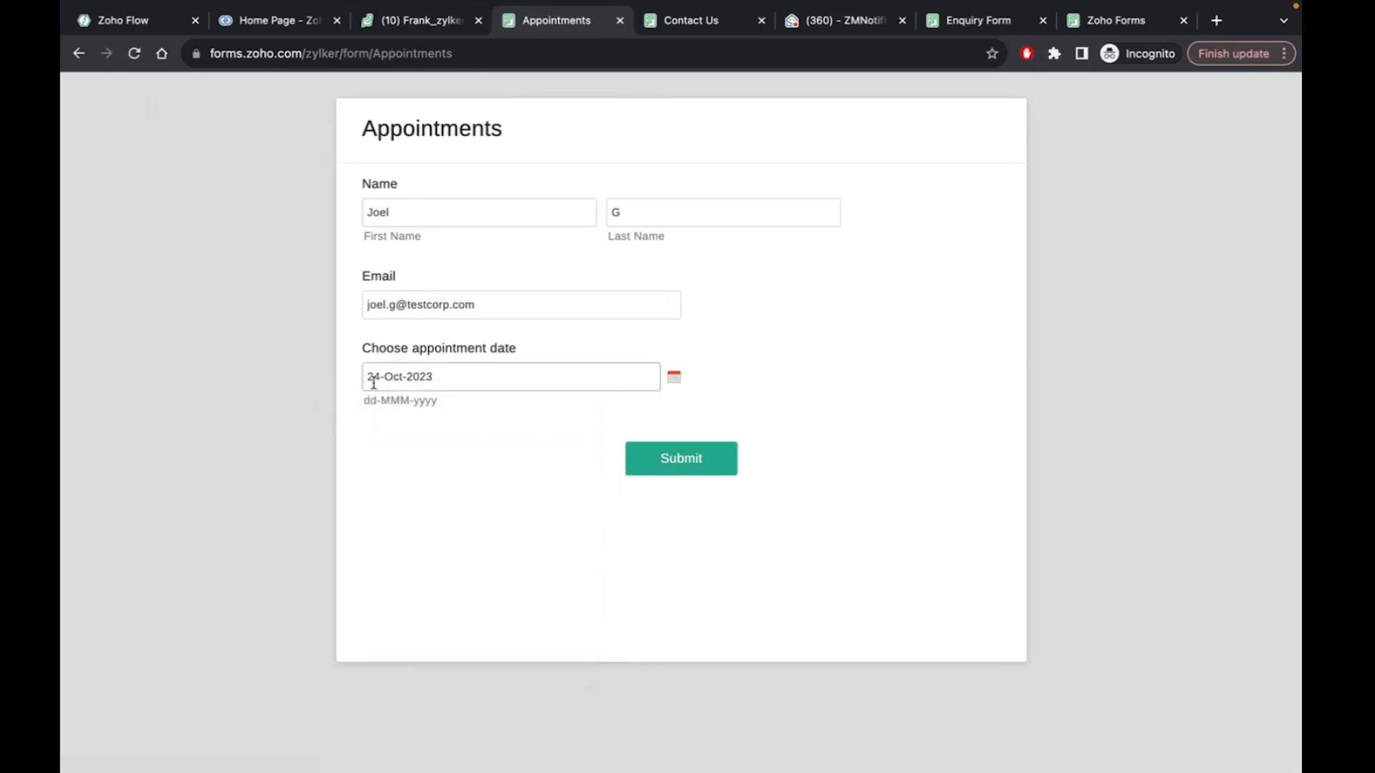
{"action": "left_click", "coordinate": [682, 468]}
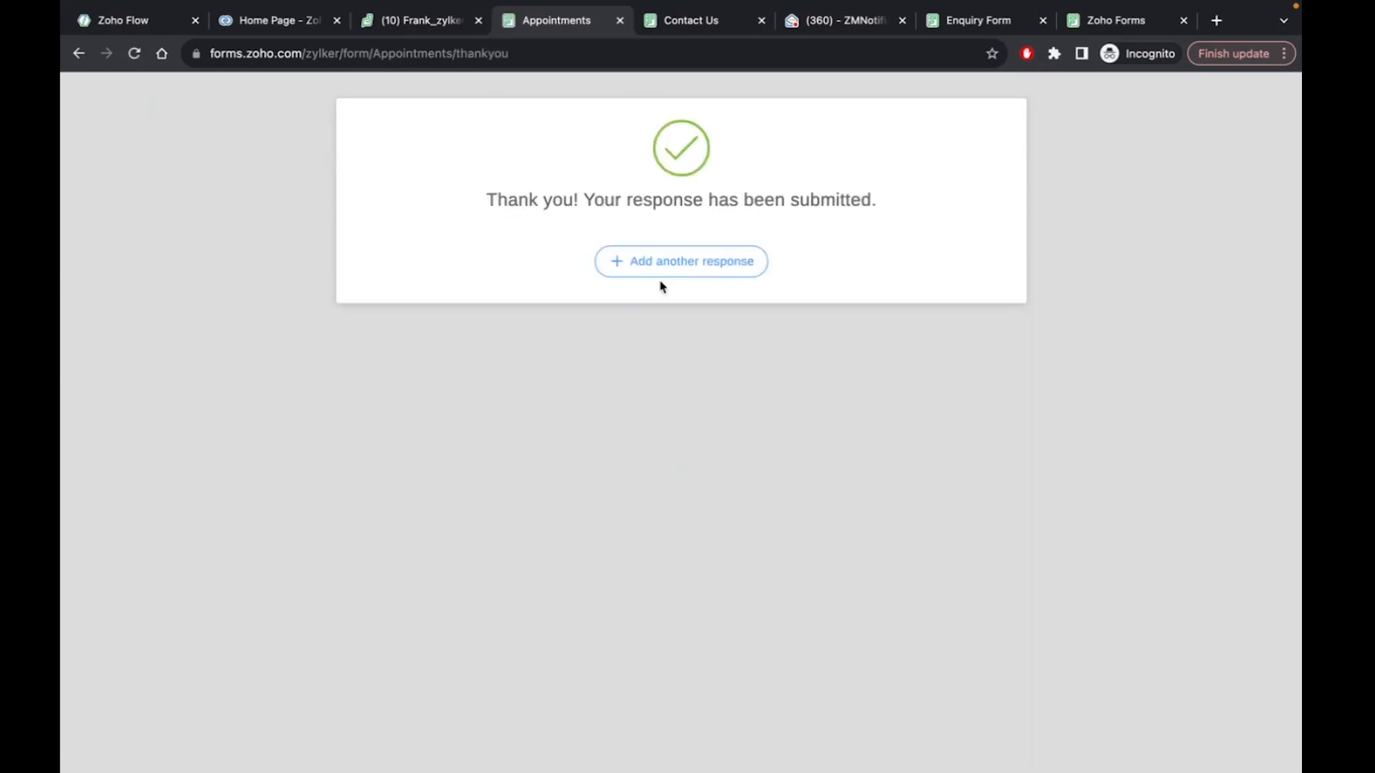
Submit another Appointments response with a first name, last name, e-mail and date 24-Oct-2023
{"action": "left_click", "coordinate": [659, 279]}
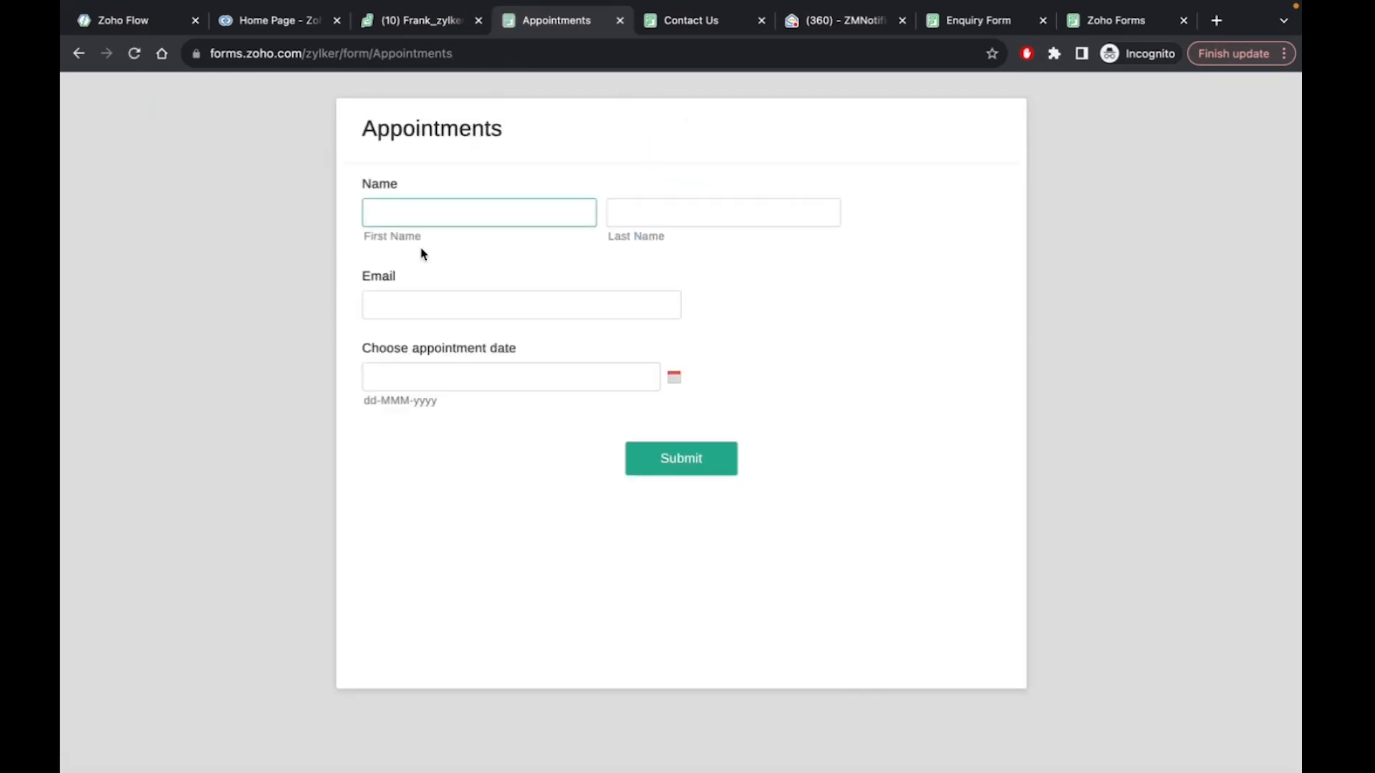
{"action": "type", "text": "John"}
{"action": "left_click", "coordinate": [655, 203]}
{"action": "type", "text": "Doe"}
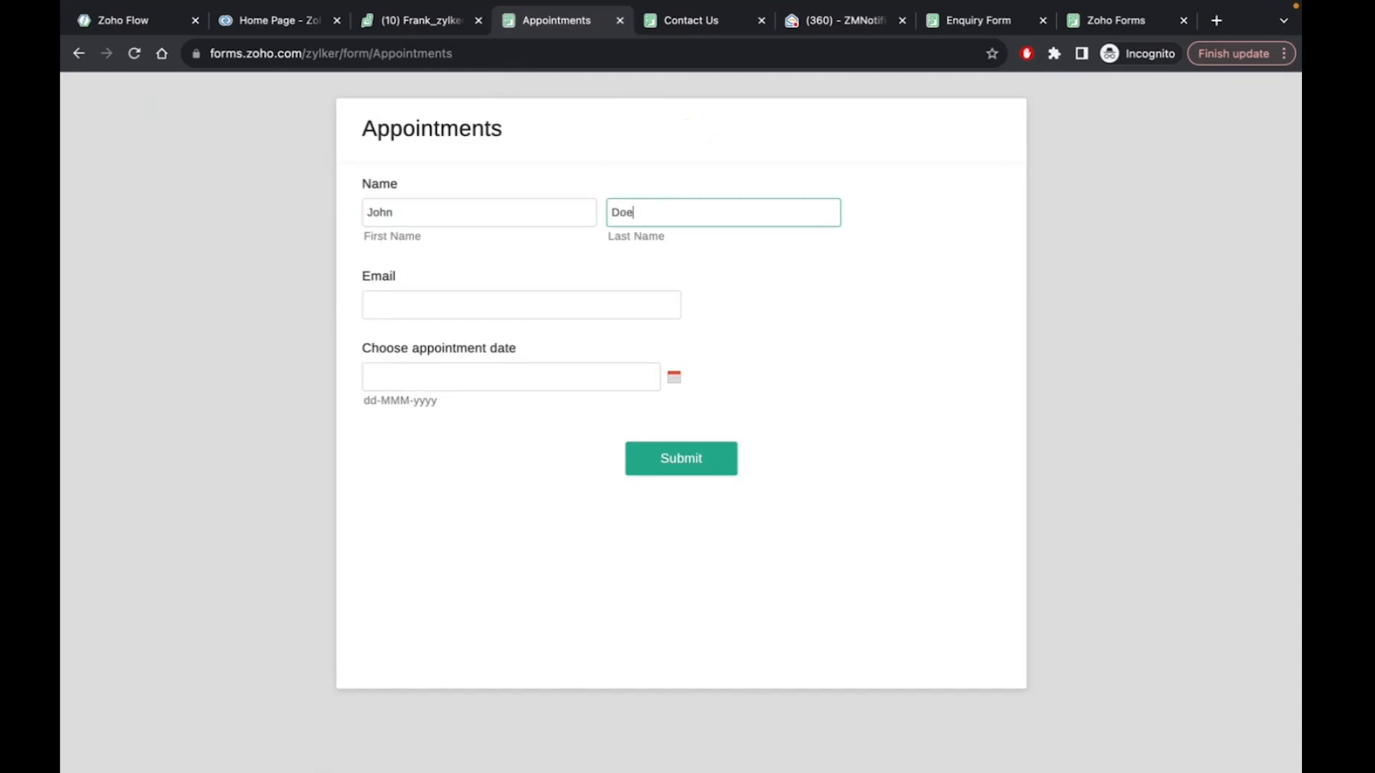
{"action": "left_click", "coordinate": [480, 293]}
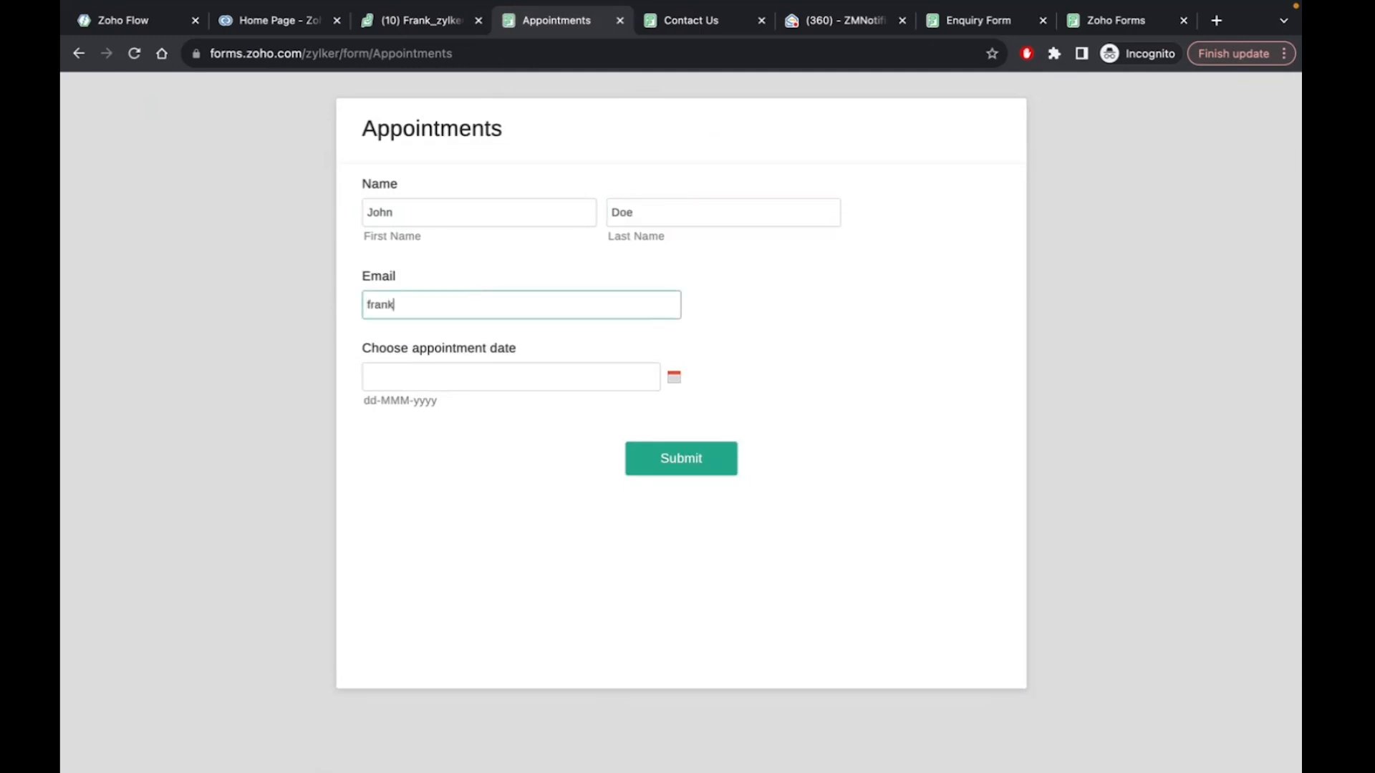
{"action": "left_click", "coordinate": [674, 376]}
{"action": "left_click", "coordinate": [454, 610]}
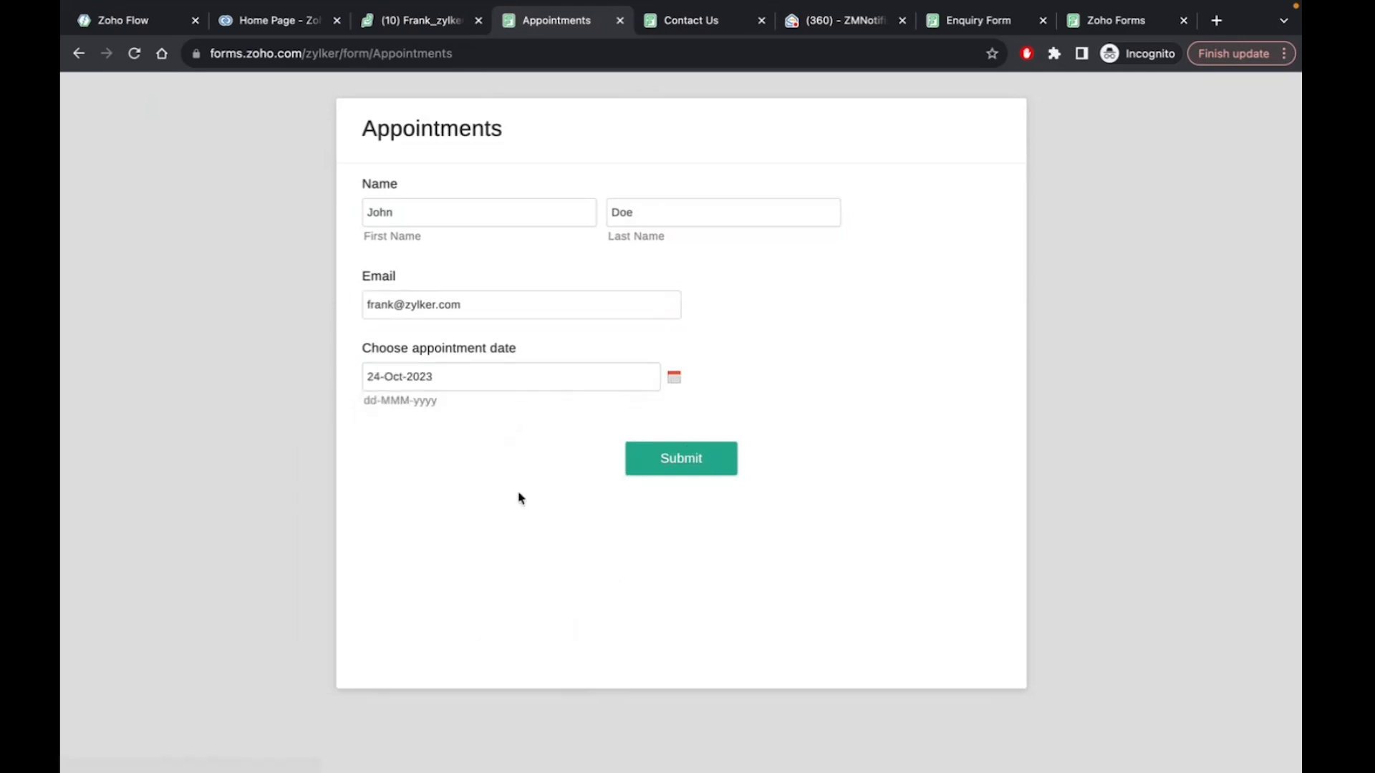
{"action": "left_click", "coordinate": [654, 470]}
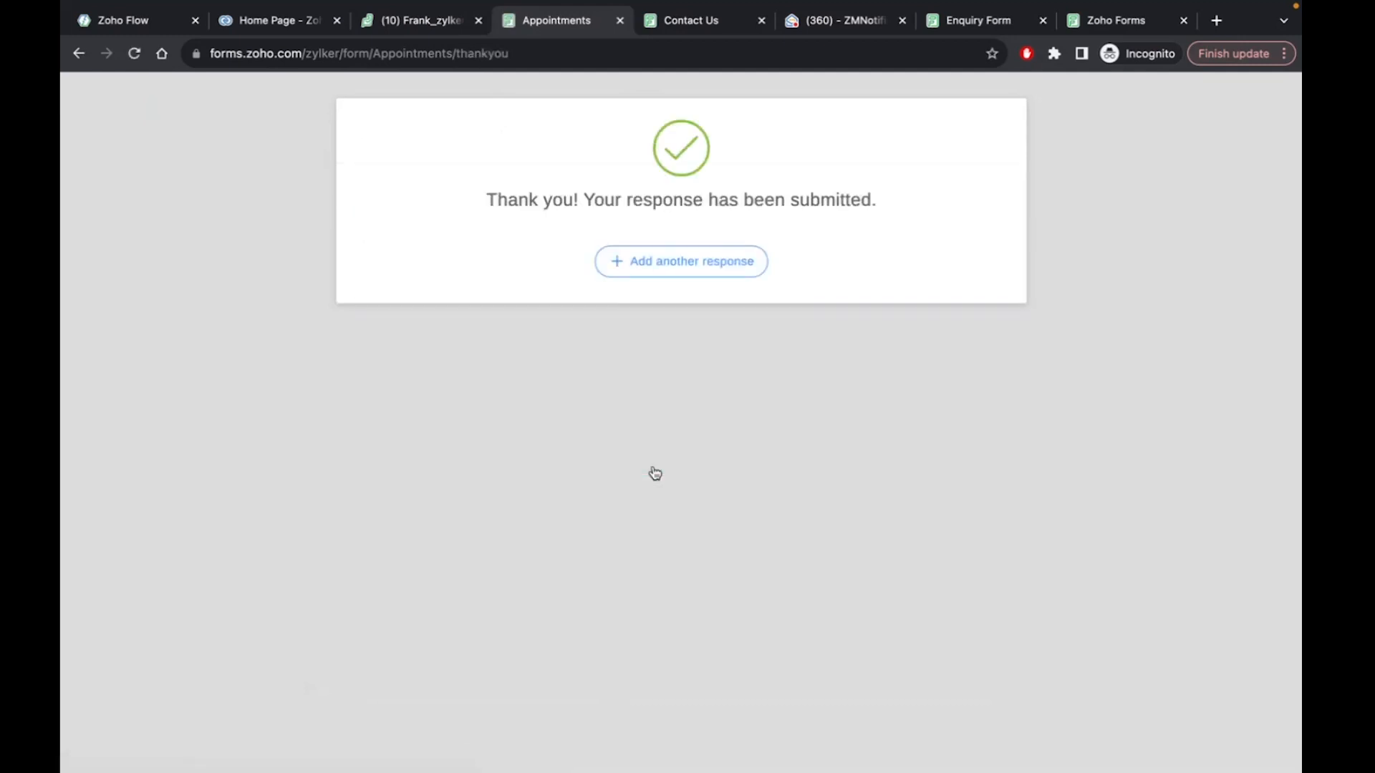
{"action": "left_click", "coordinate": [834, 22]}
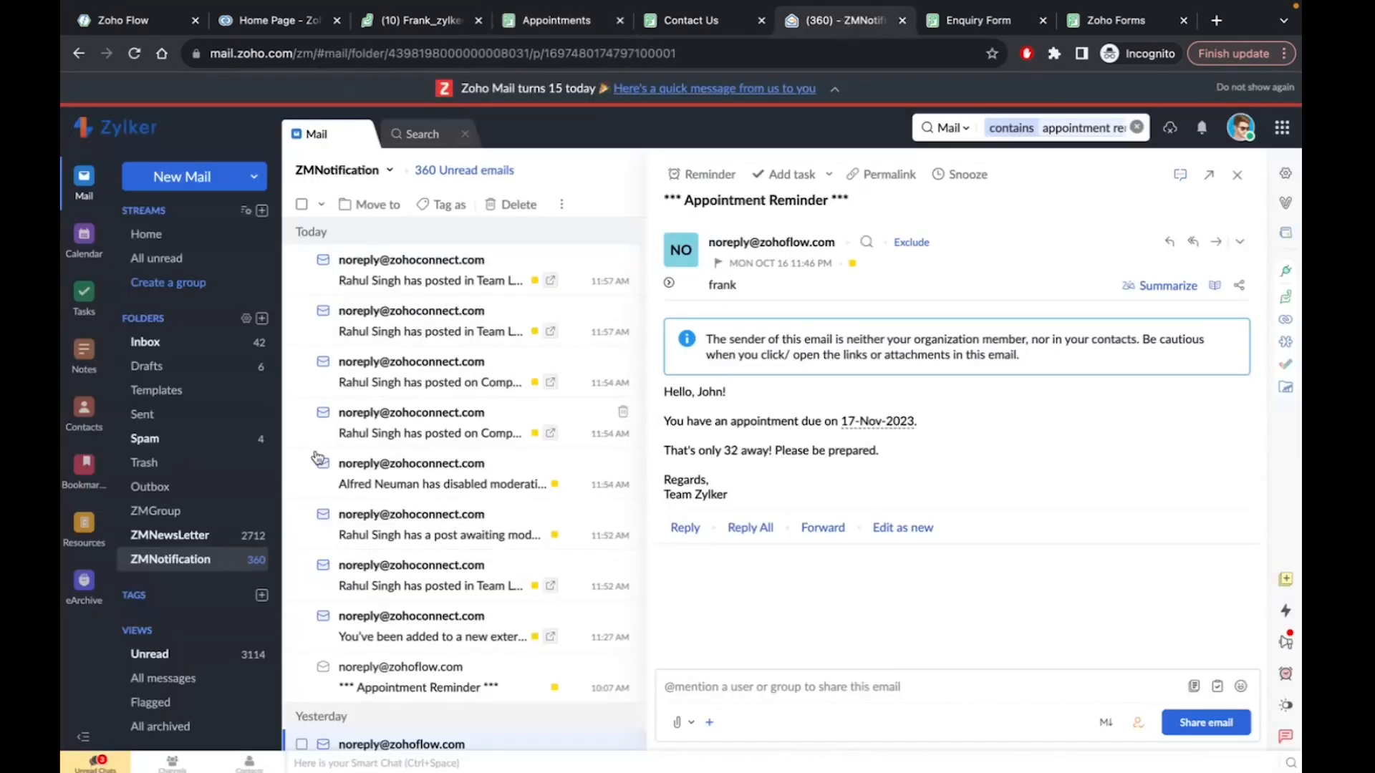
Read yesterday's Appointment Reminder in ZMNotification and highlight its 32 days-left figure
{"action": "left_click", "coordinate": [167, 562]}
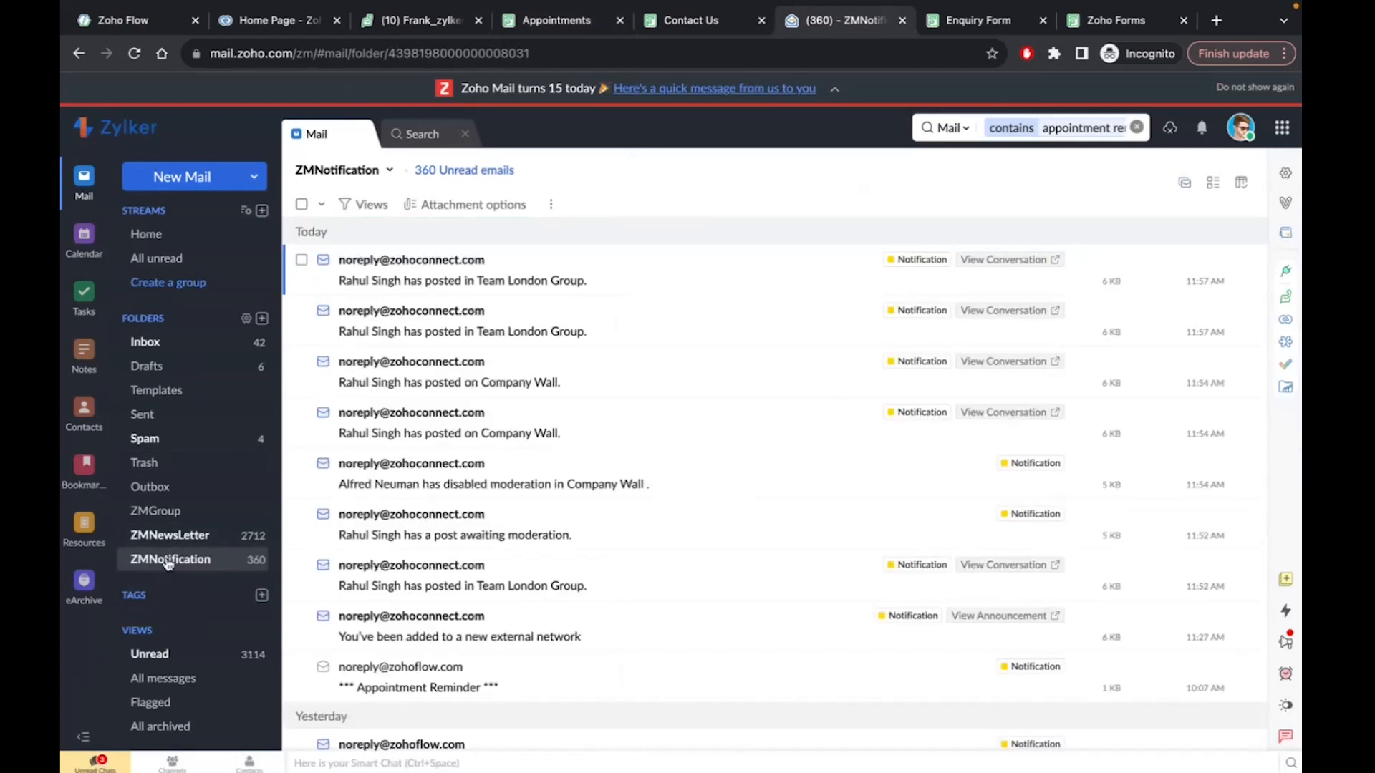
{"action": "scroll", "coordinate": [441, 417], "scroll_direction": "down", "scroll_amount": 3}
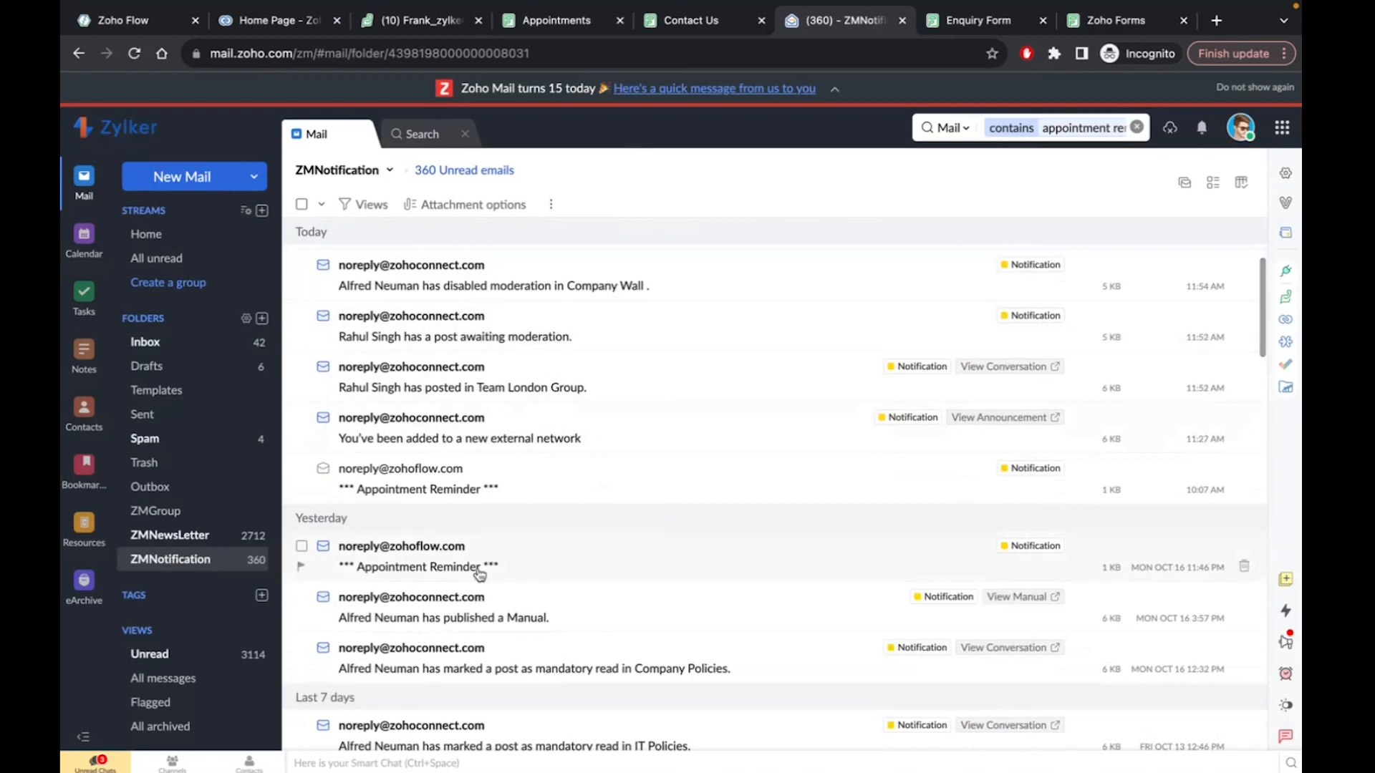
{"action": "left_click", "coordinate": [478, 572]}
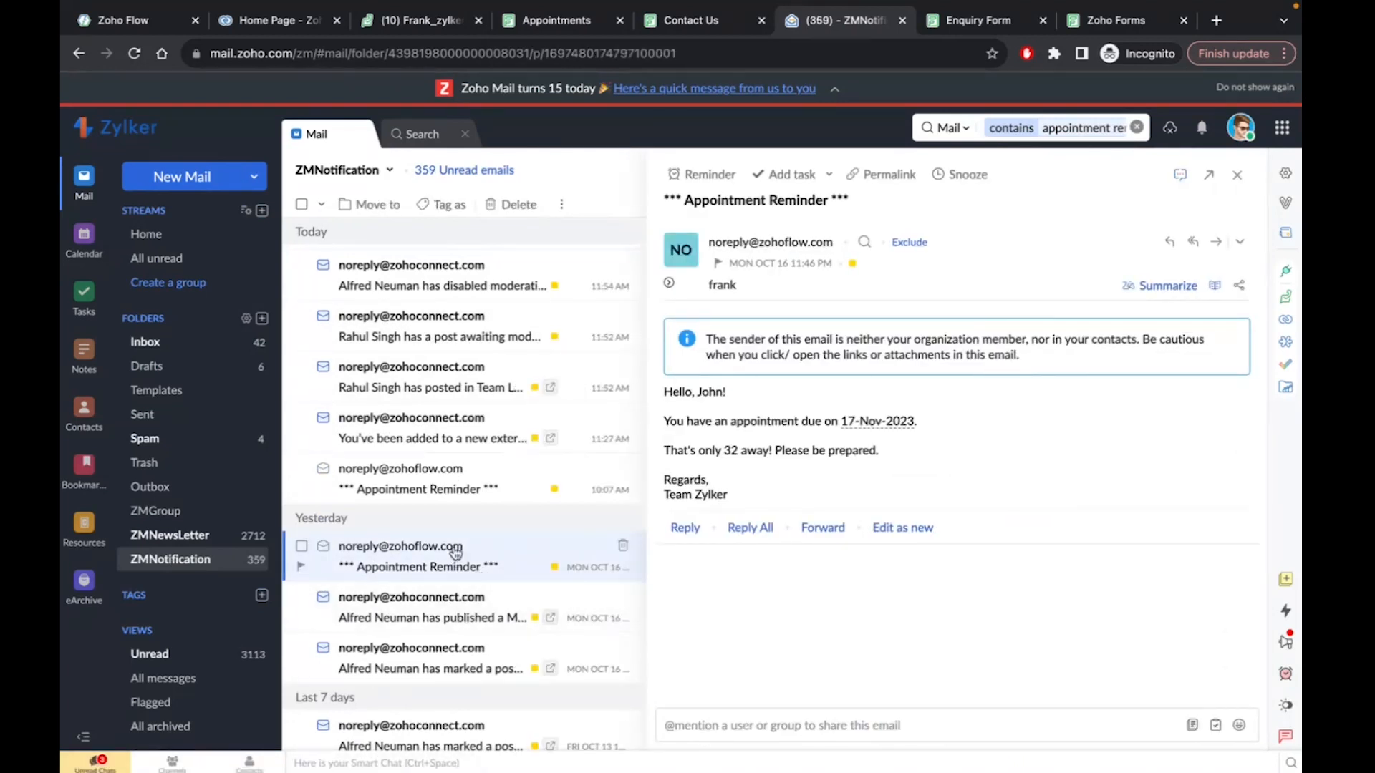
{"action": "scroll", "coordinate": [455, 552], "scroll_direction": "up", "scroll_amount": 3}
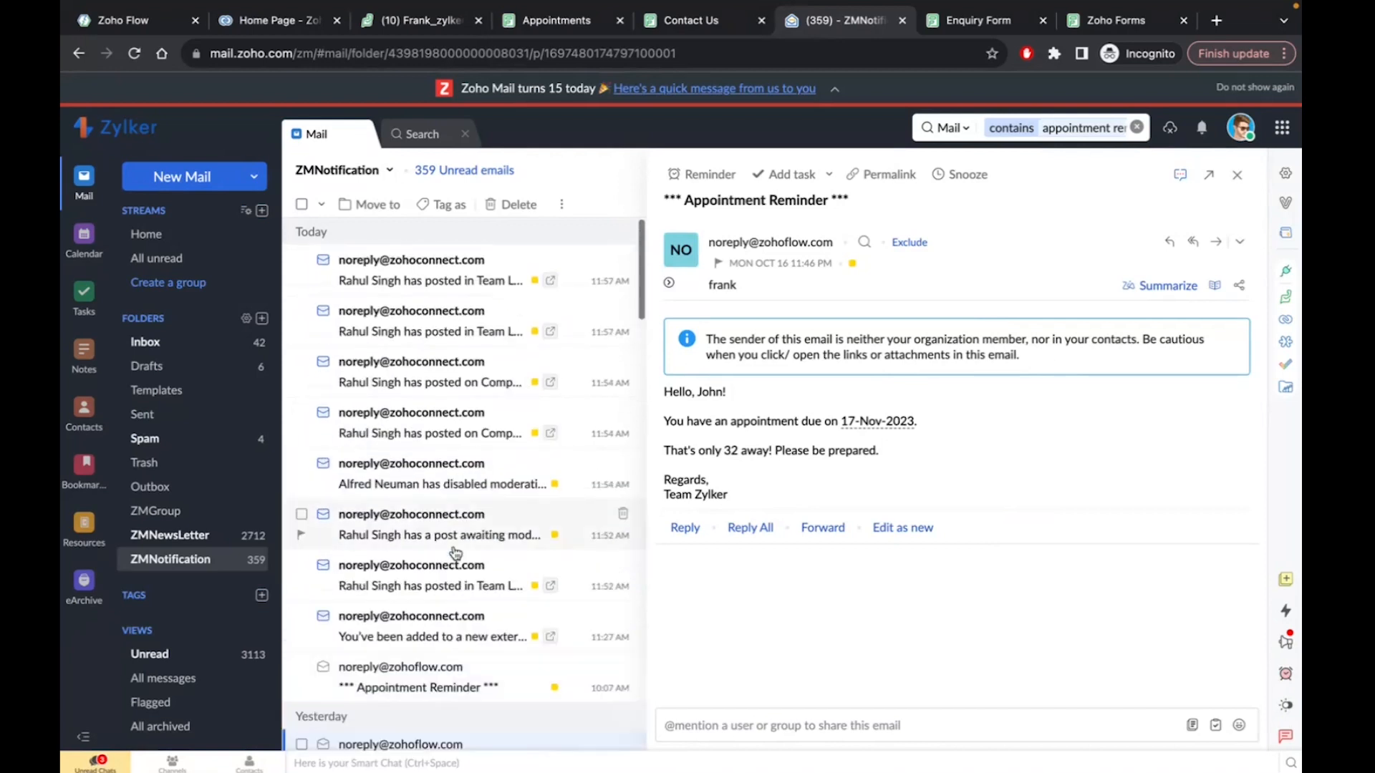
{"action": "left_click", "coordinate": [144, 560]}
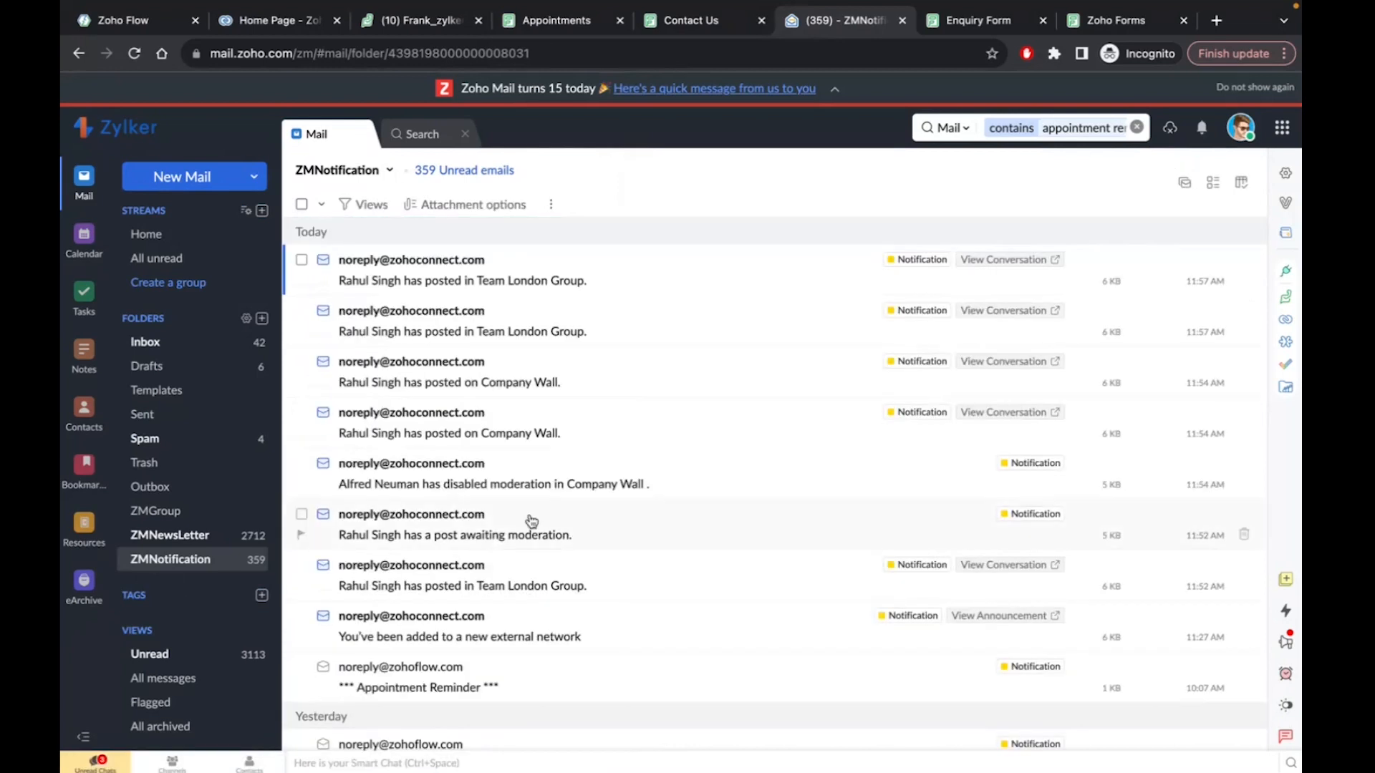
{"action": "scroll", "coordinate": [531, 520], "scroll_direction": "down", "scroll_amount": 3}
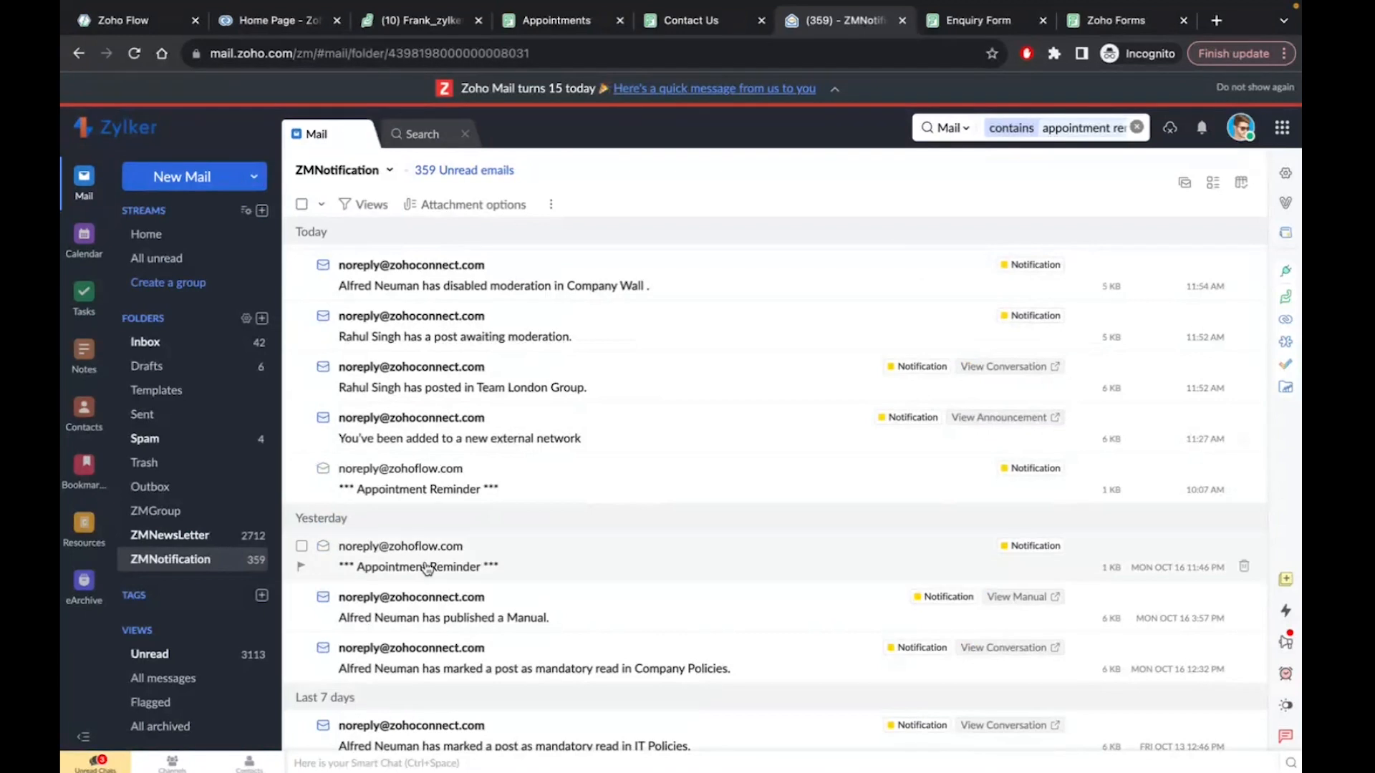
{"action": "left_click", "coordinate": [427, 569]}
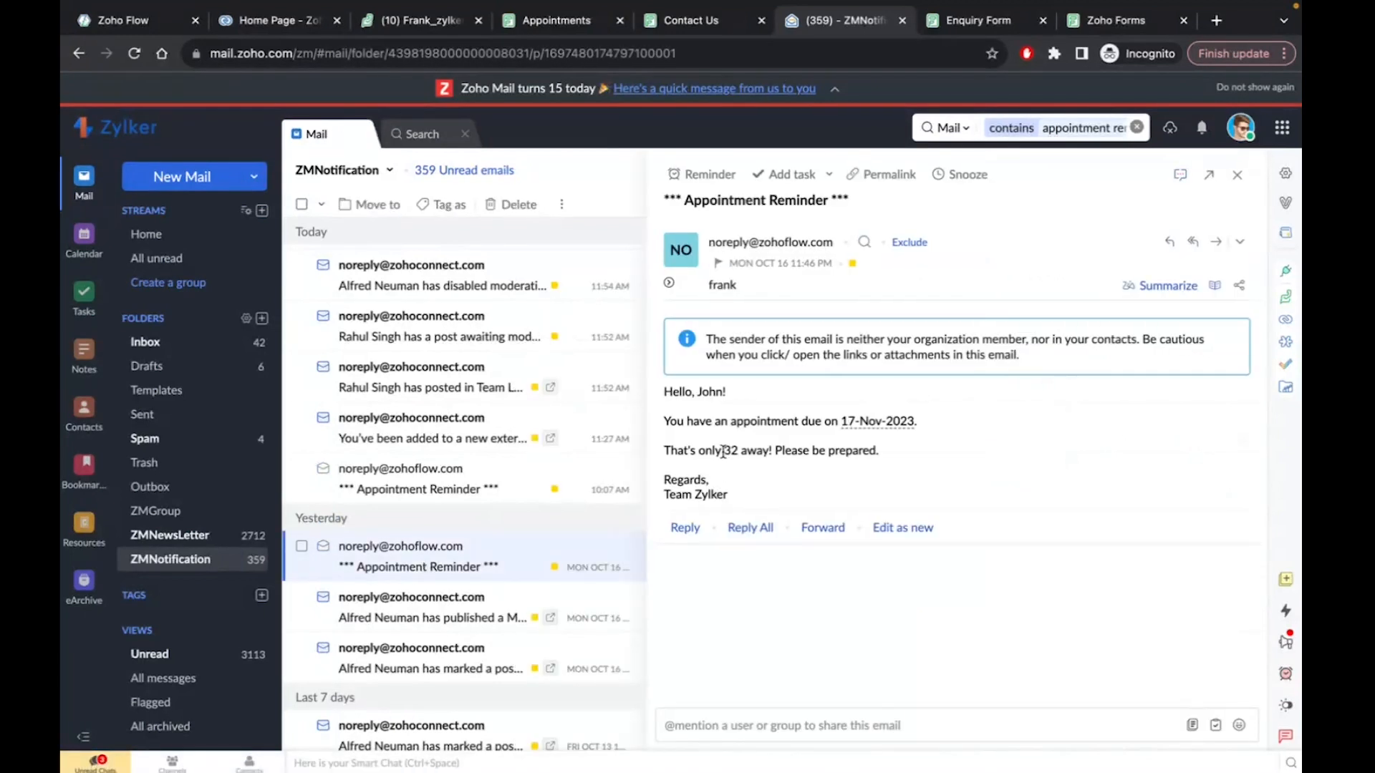
{"action": "left_click_drag", "start_coordinate": [723, 451], "coordinate": [740, 452]}
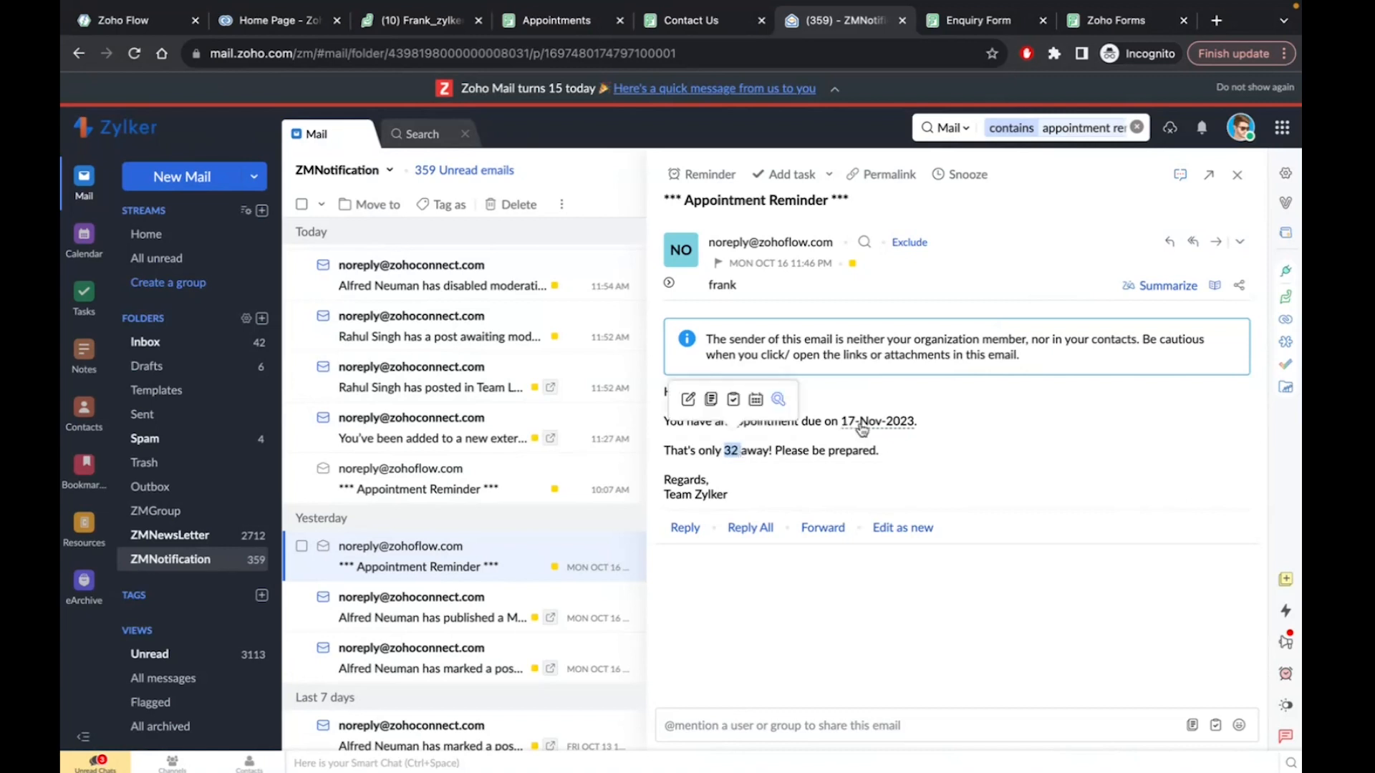
{"action": "left_click", "coordinate": [729, 457]}
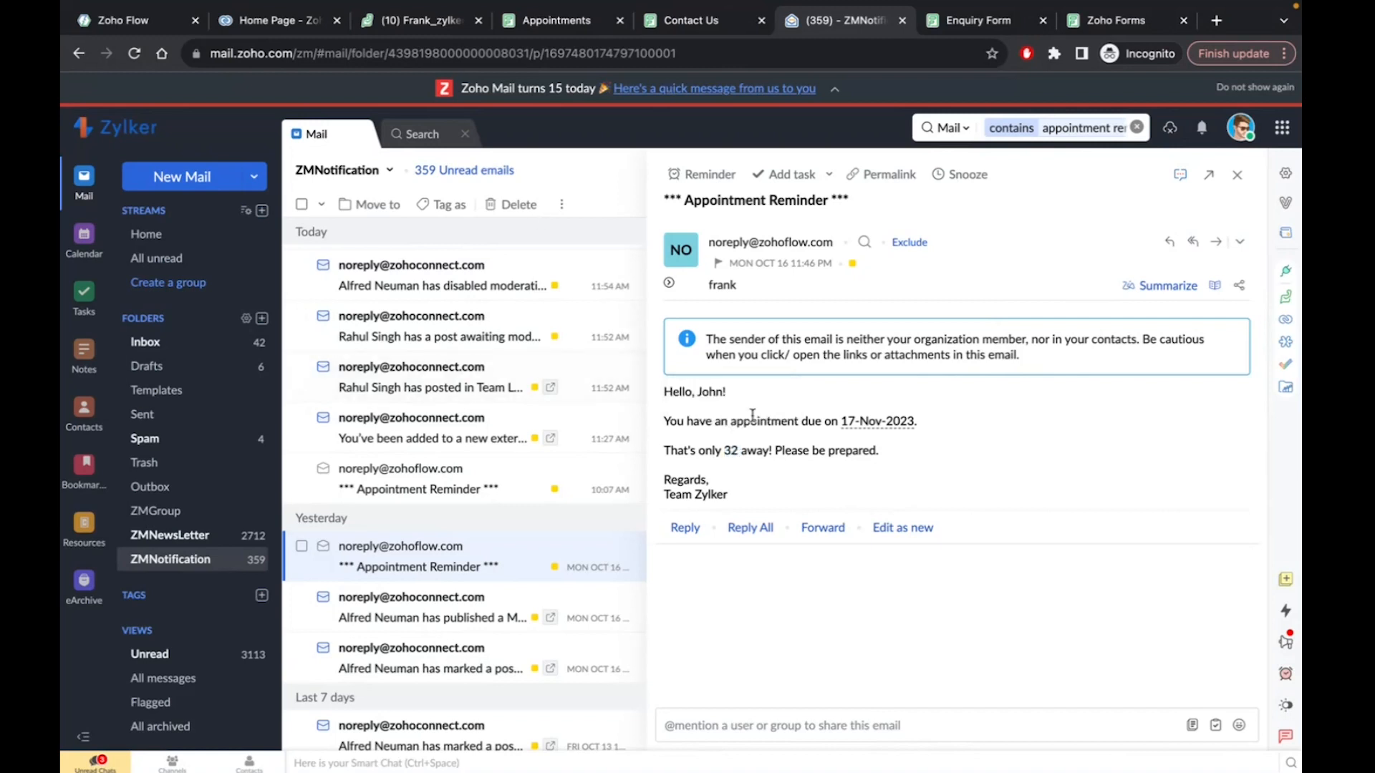
Start fresh responses on the Contact Us and Appointments forms
{"action": "left_click", "coordinate": [687, 20]}
{"action": "left_click", "coordinate": [657, 268]}
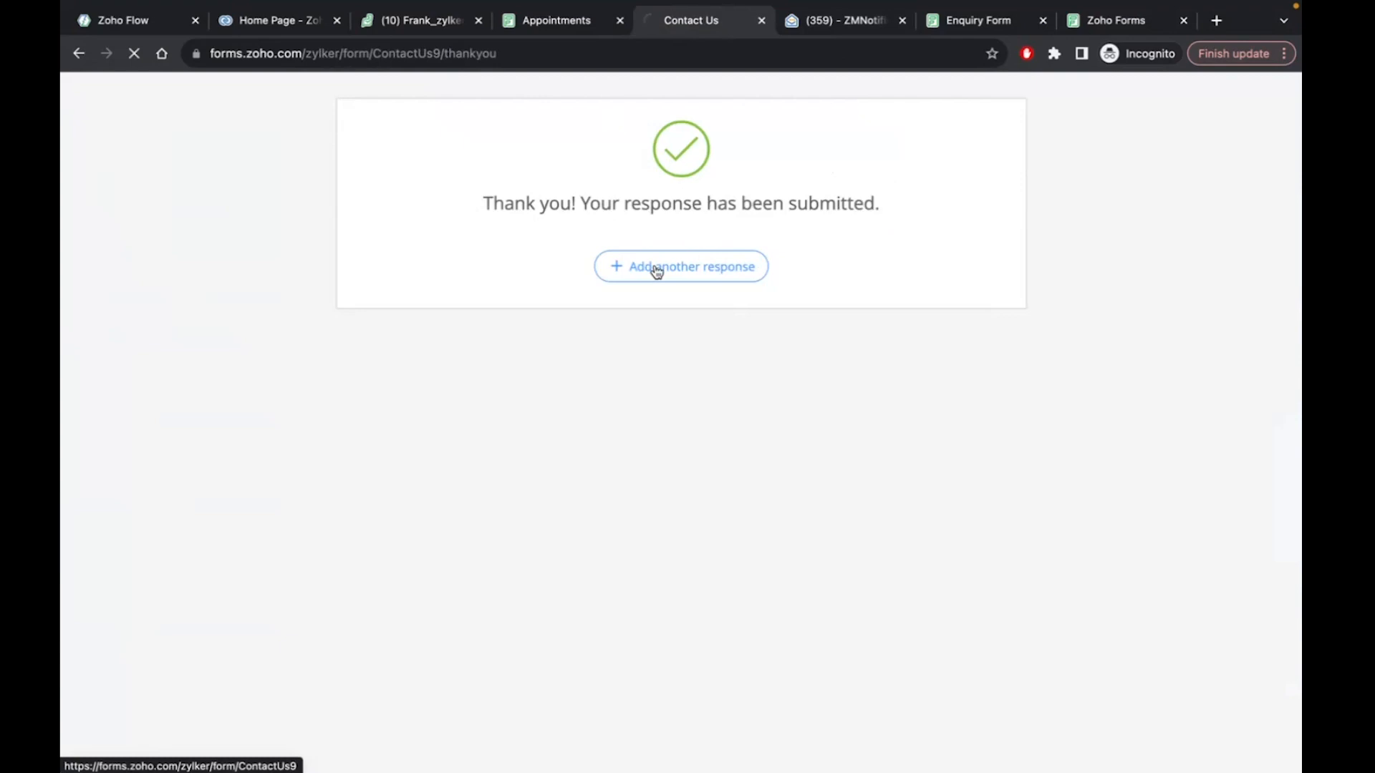
{"action": "left_click", "coordinate": [542, 17]}
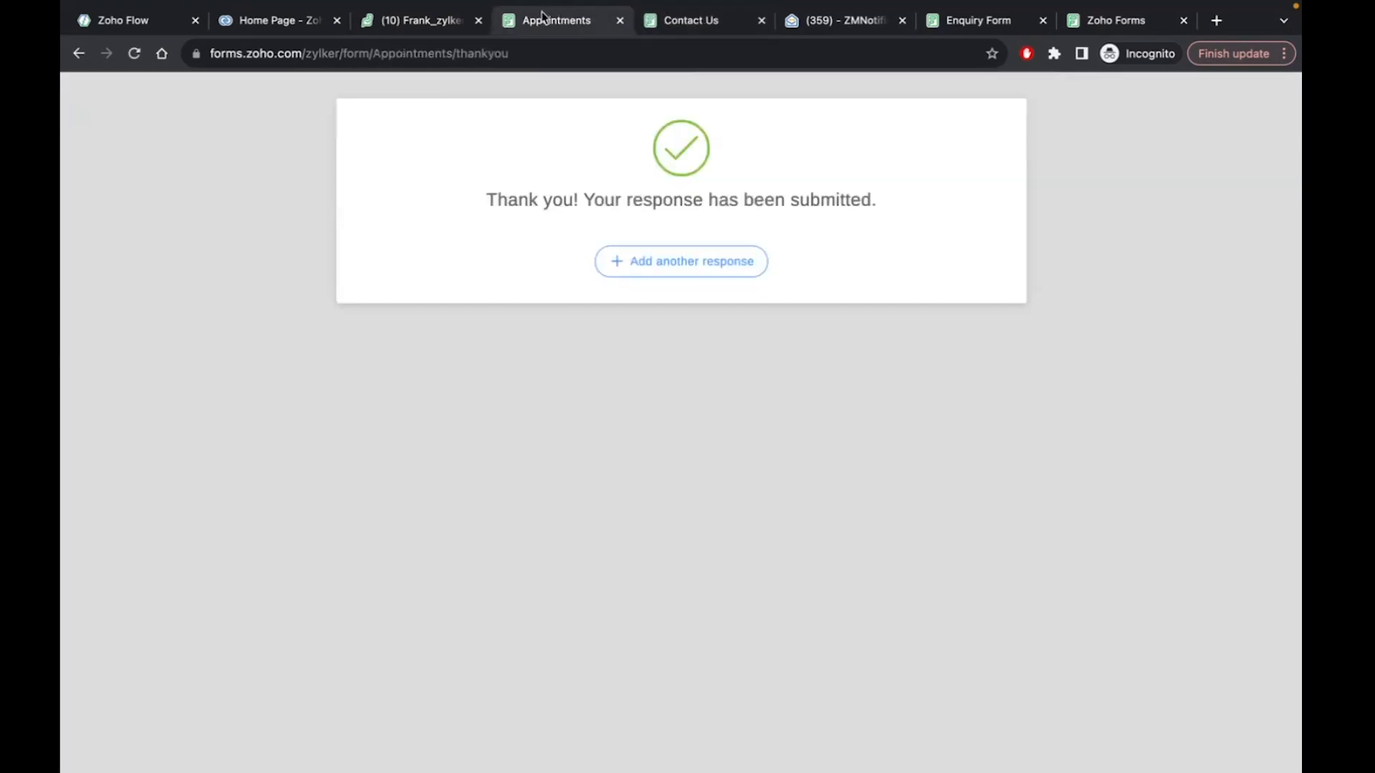
{"action": "left_click", "coordinate": [642, 270]}
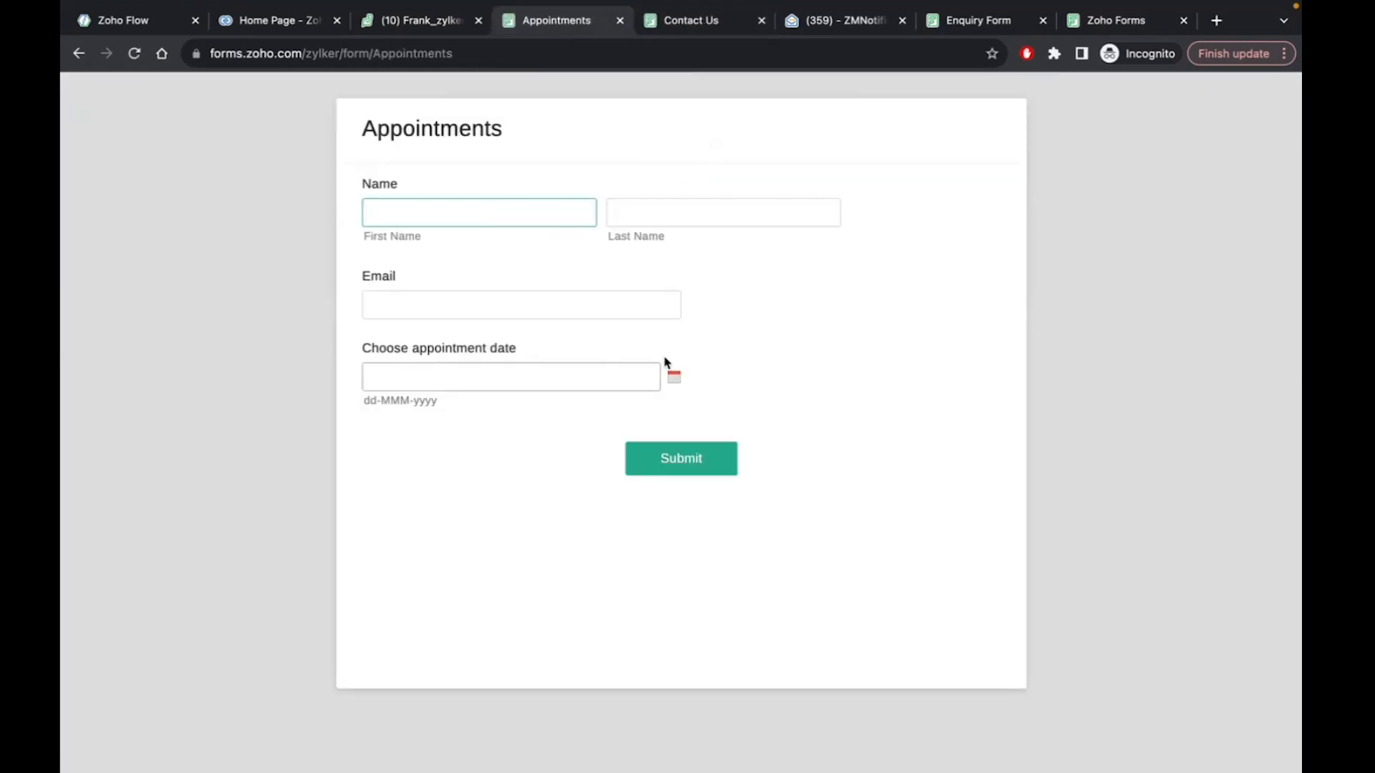
Dismiss the appointment date calendar, pass through the Desk, Appointments and Contact Us tabs, ending on Zoho CRM home
{"action": "left_click", "coordinate": [672, 376]}
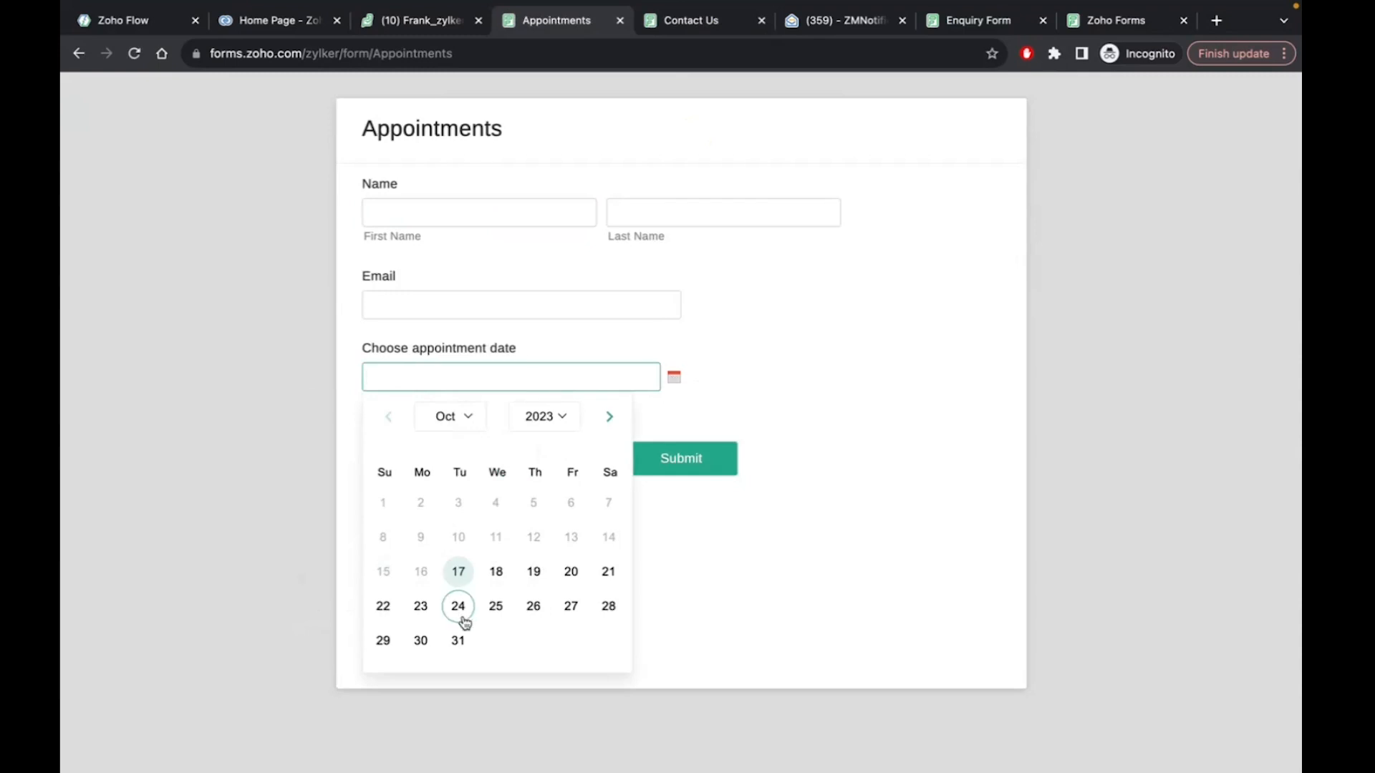
{"action": "left_click", "coordinate": [867, 320]}
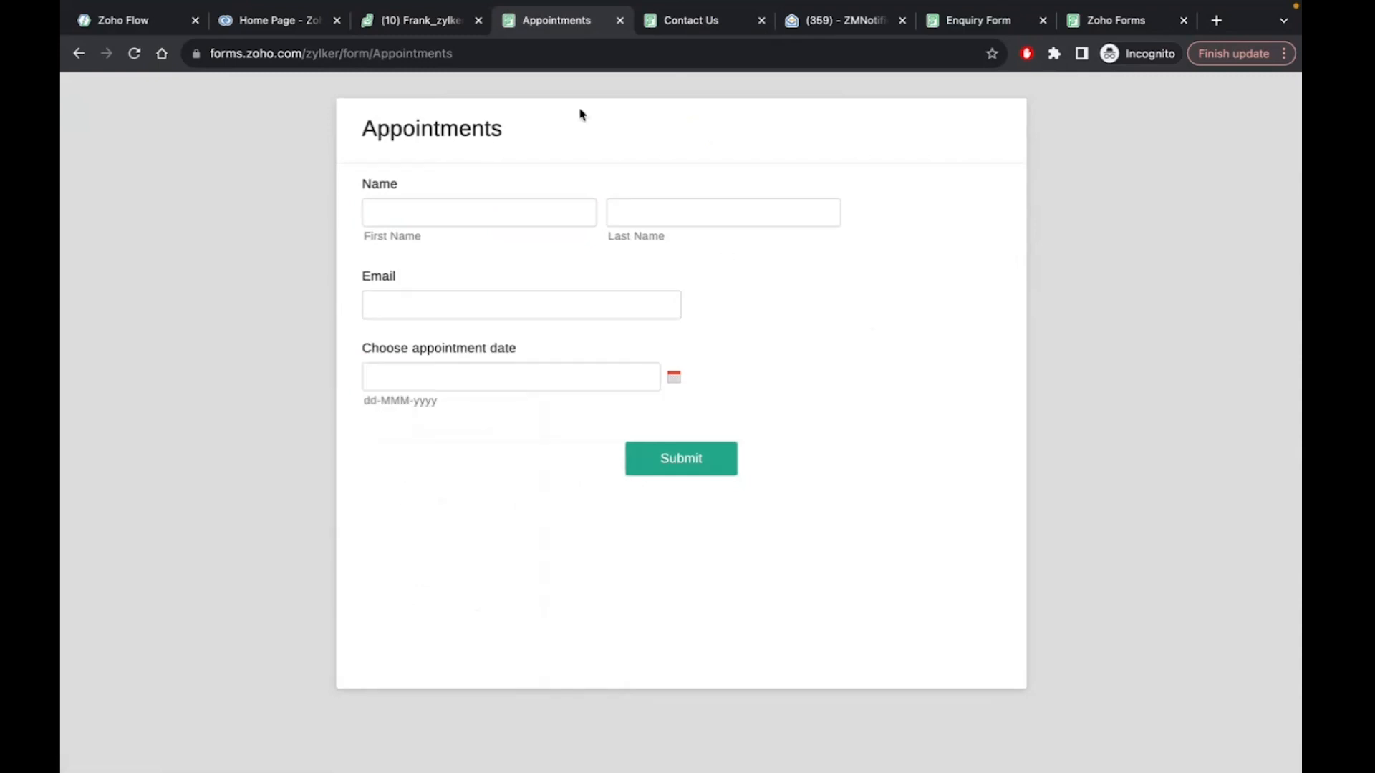
{"action": "left_click", "coordinate": [423, 25]}
{"action": "left_click", "coordinate": [561, 21]}
{"action": "left_click", "coordinate": [689, 23]}
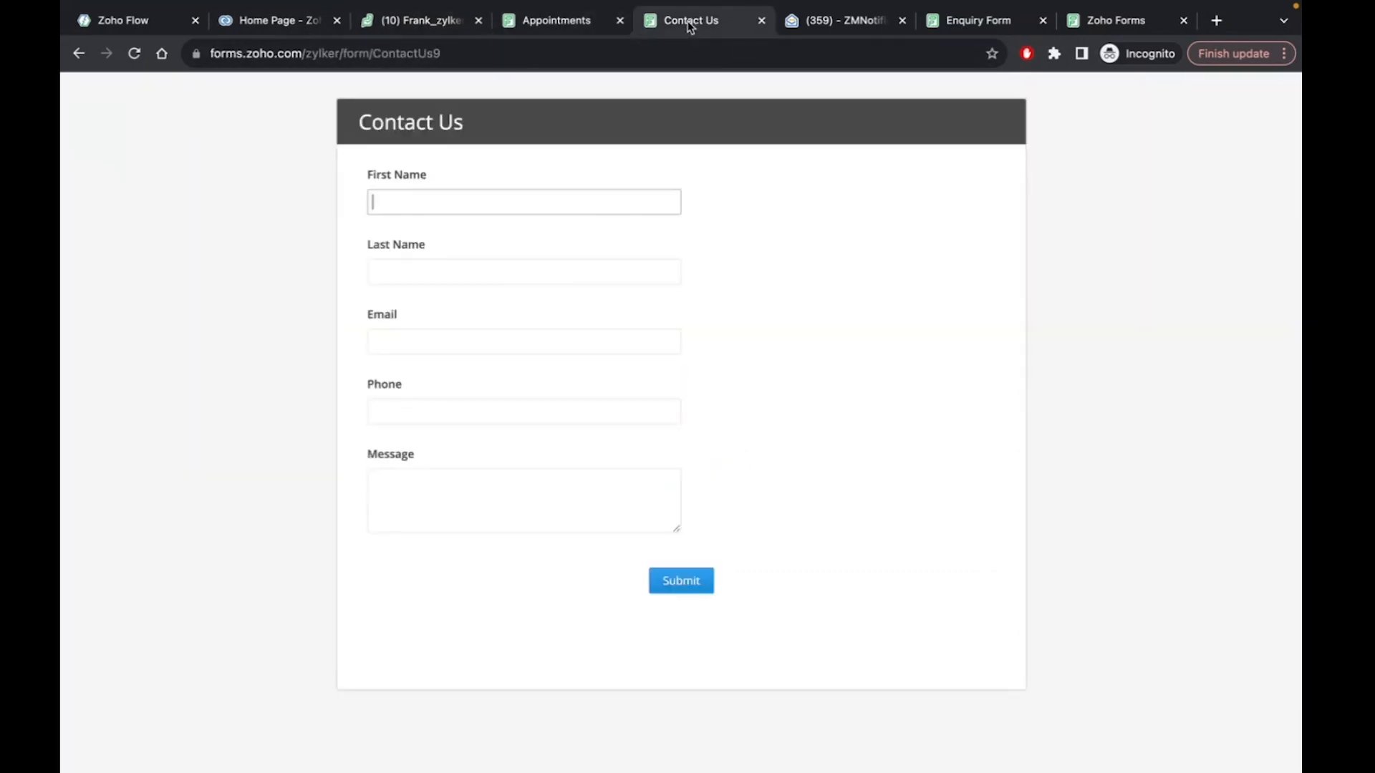
{"action": "left_click", "coordinate": [257, 24]}
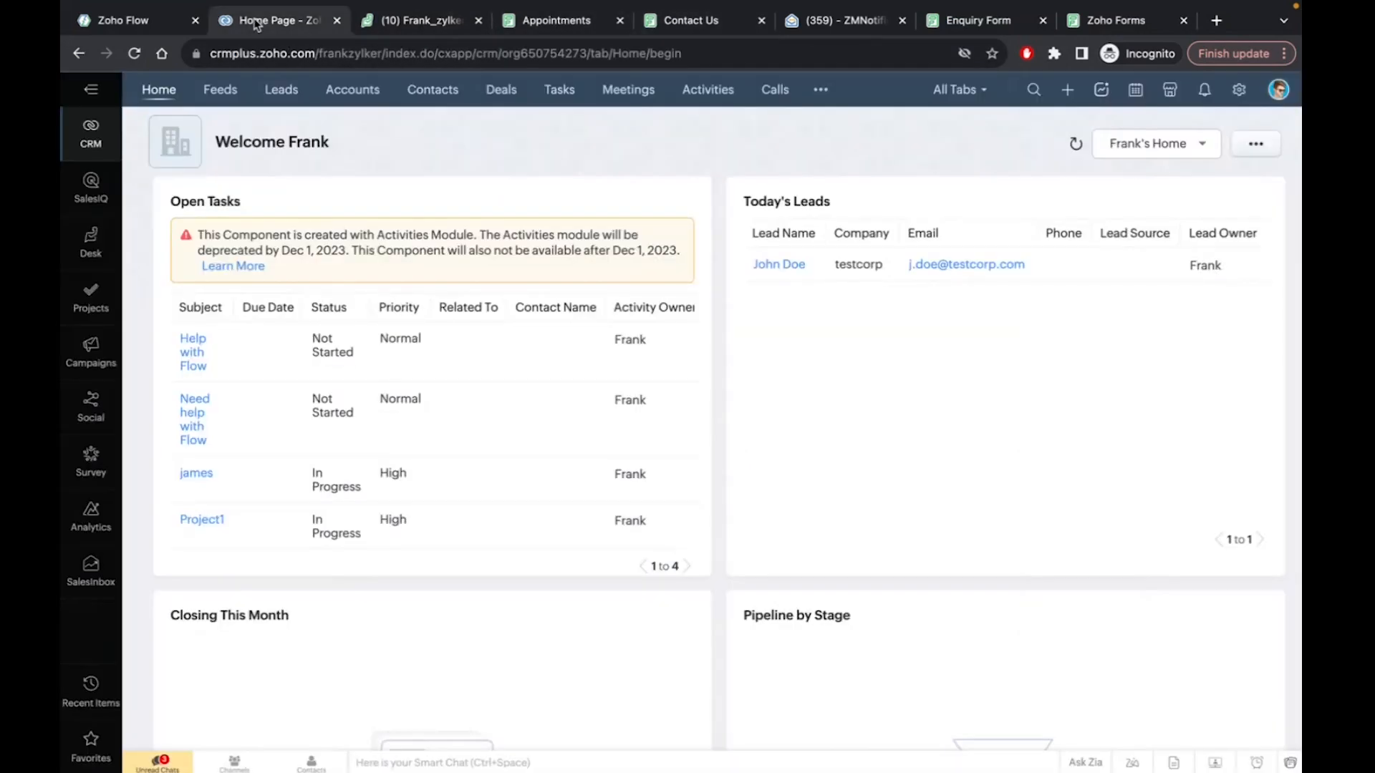
Back in the Days left for appointment flow, inspect the first currentDateFormatter step's settings twice
{"action": "left_click", "coordinate": [123, 23]}
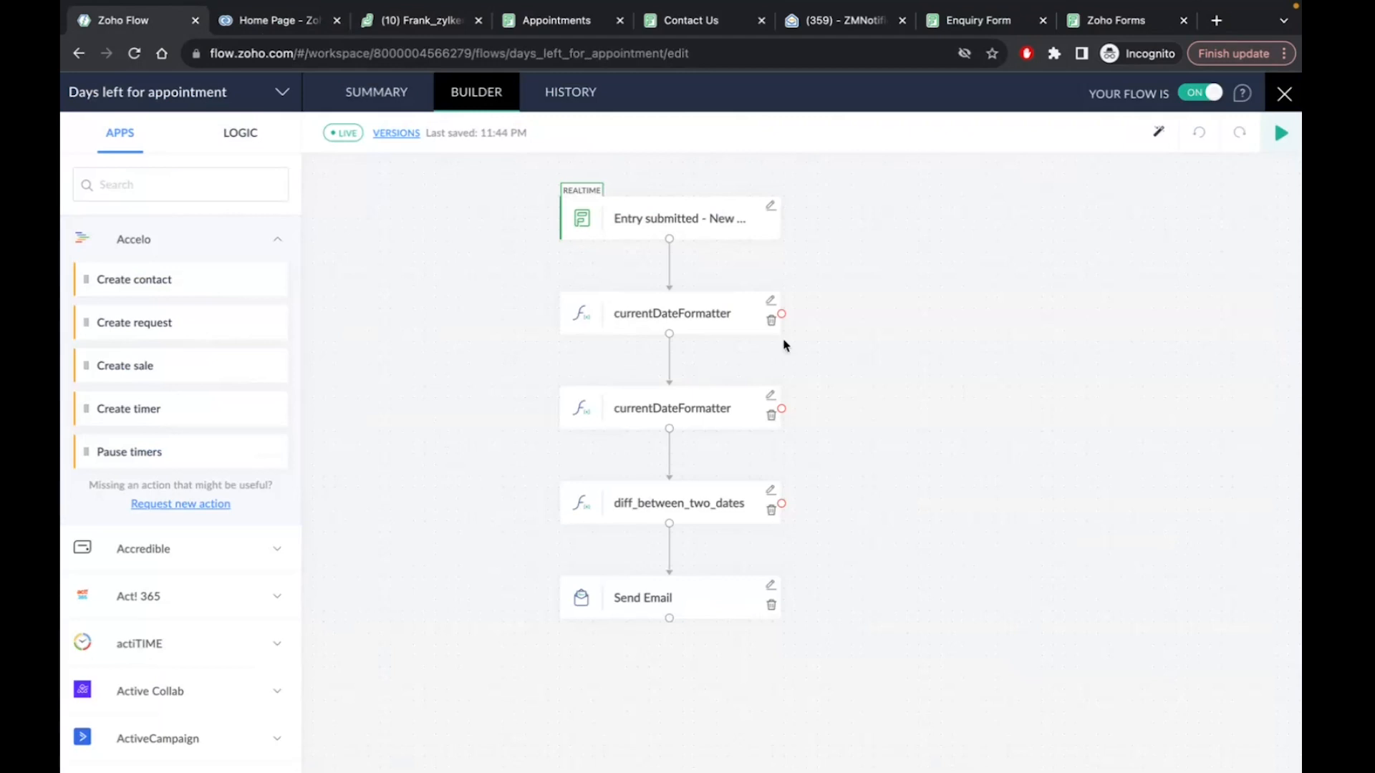
{"action": "left_click", "coordinate": [771, 302]}
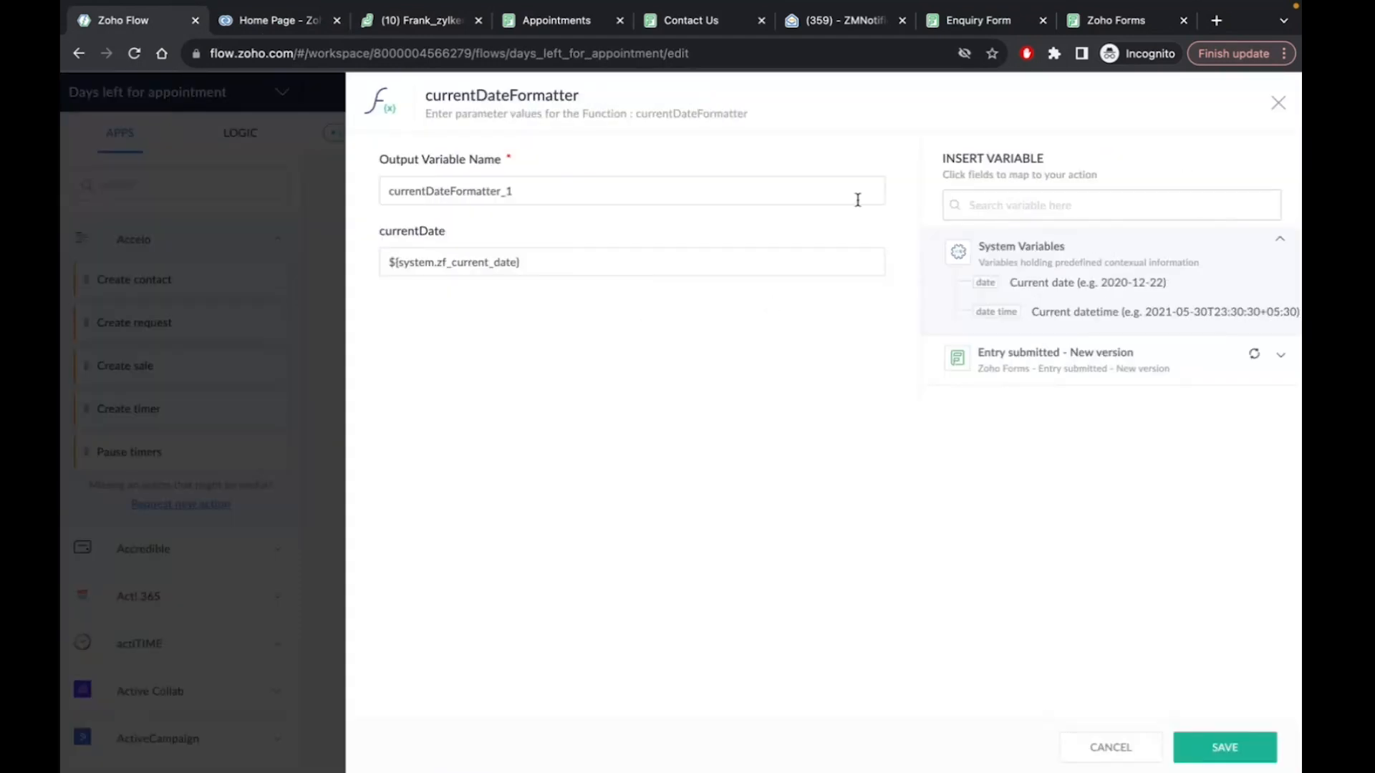
{"action": "left_click", "coordinate": [1276, 101]}
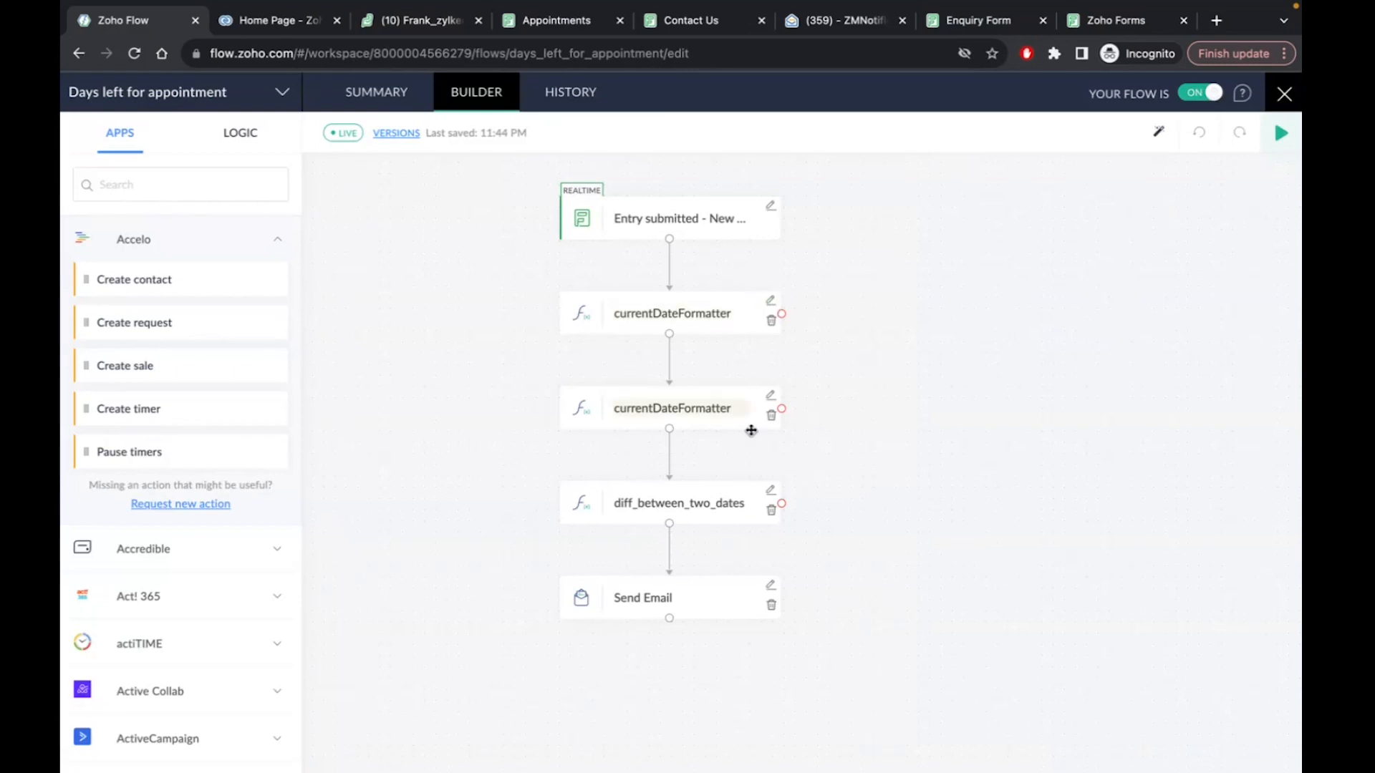
{"action": "left_click", "coordinate": [771, 301]}
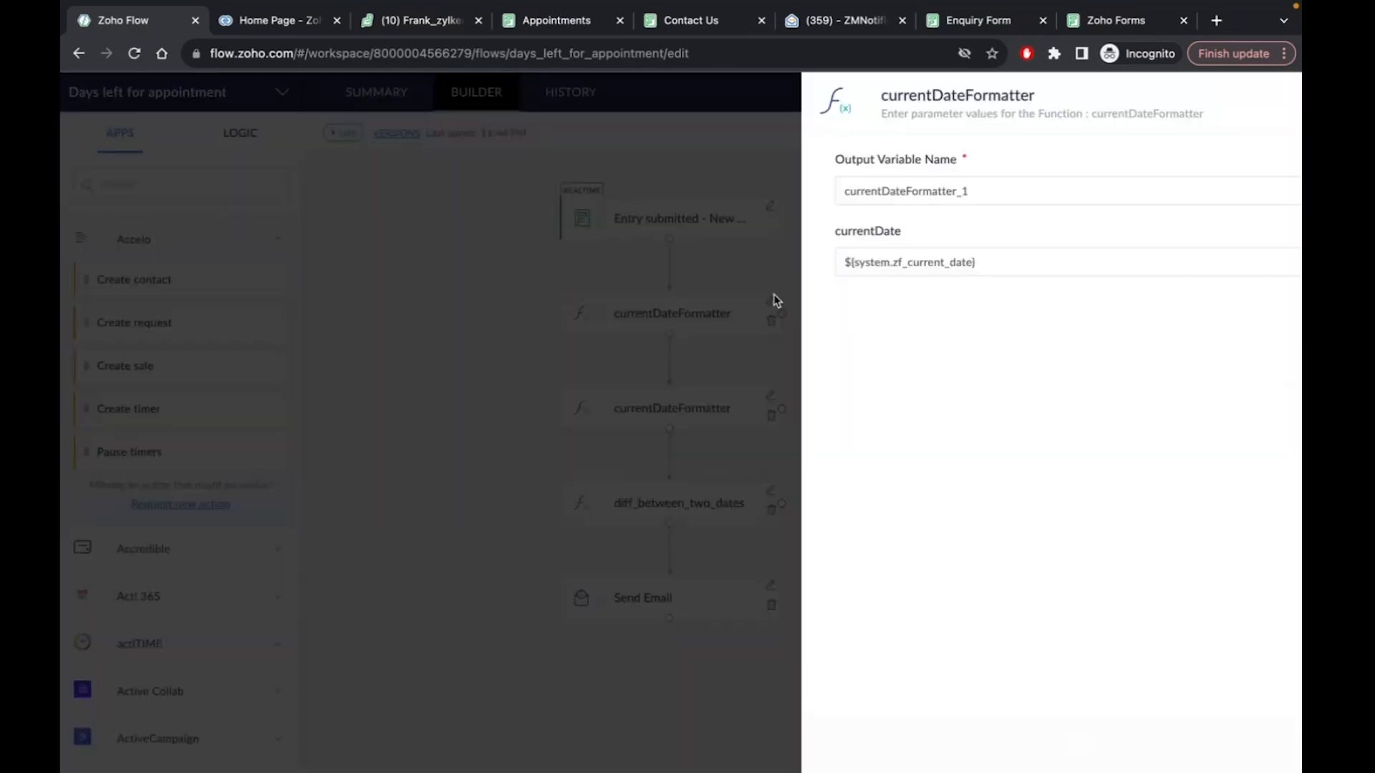
{"action": "left_click", "coordinate": [1280, 106]}
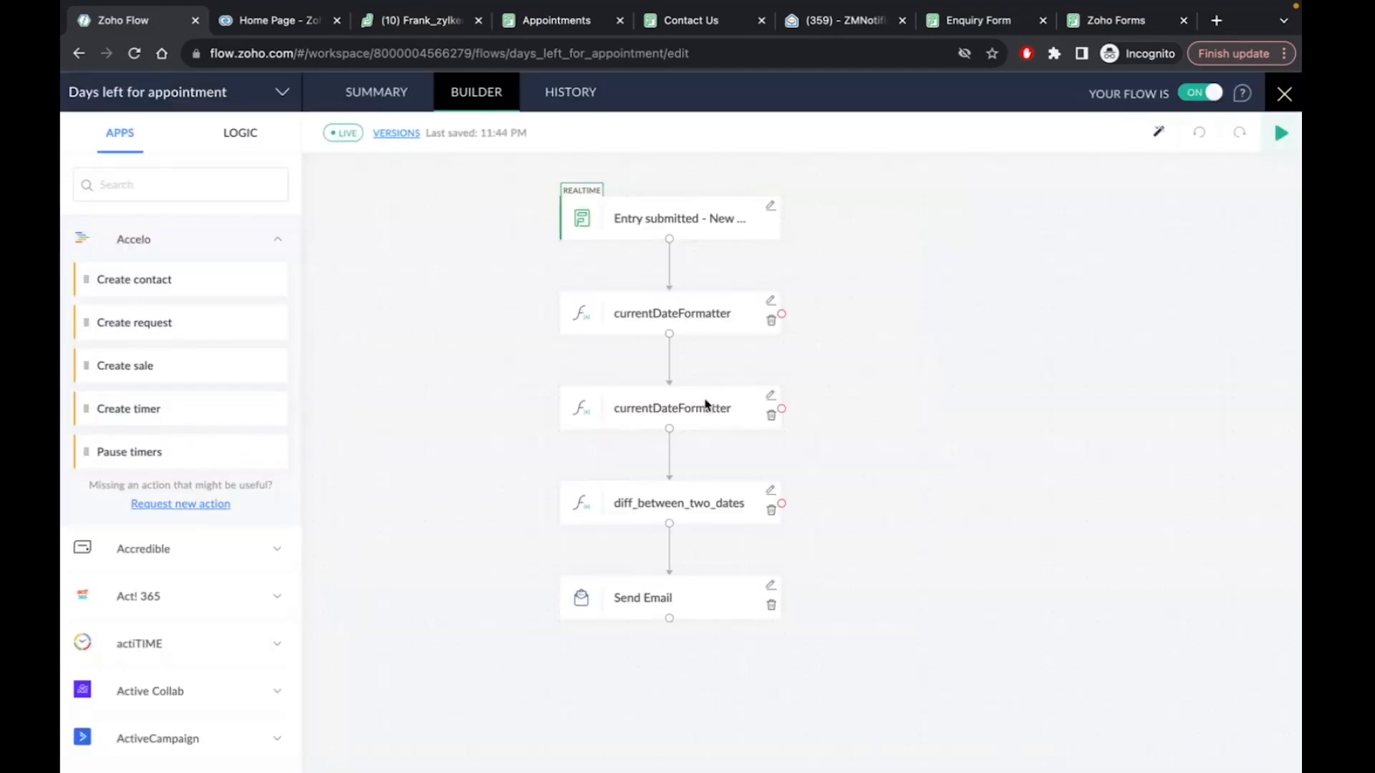
Show the LOGIC blocks and expand the Custom Functions list
{"action": "scroll", "coordinate": [129, 568], "scroll_direction": "down", "scroll_amount": 3}
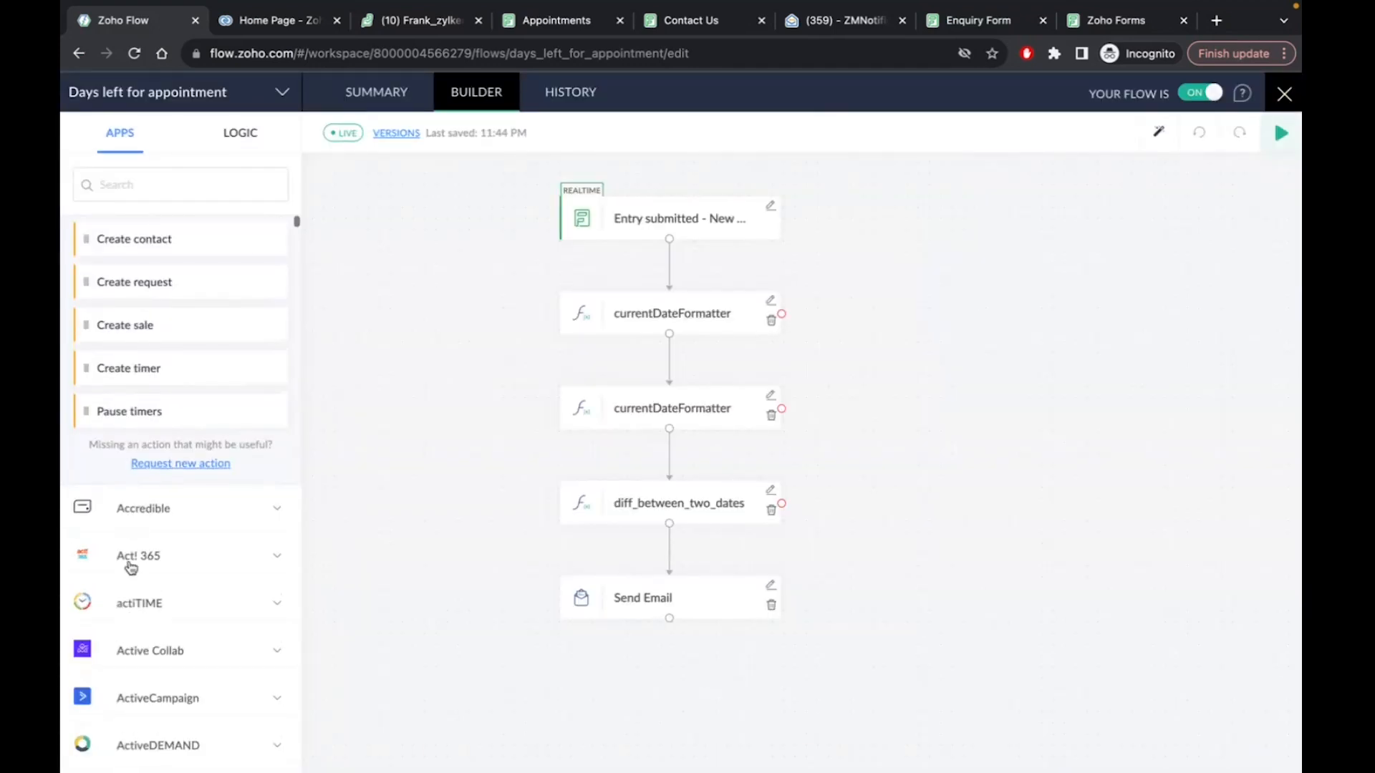
{"action": "left_click", "coordinate": [239, 134]}
{"action": "left_click", "coordinate": [191, 477]}
{"action": "scroll", "coordinate": [184, 491], "scroll_direction": "down", "scroll_amount": 10}
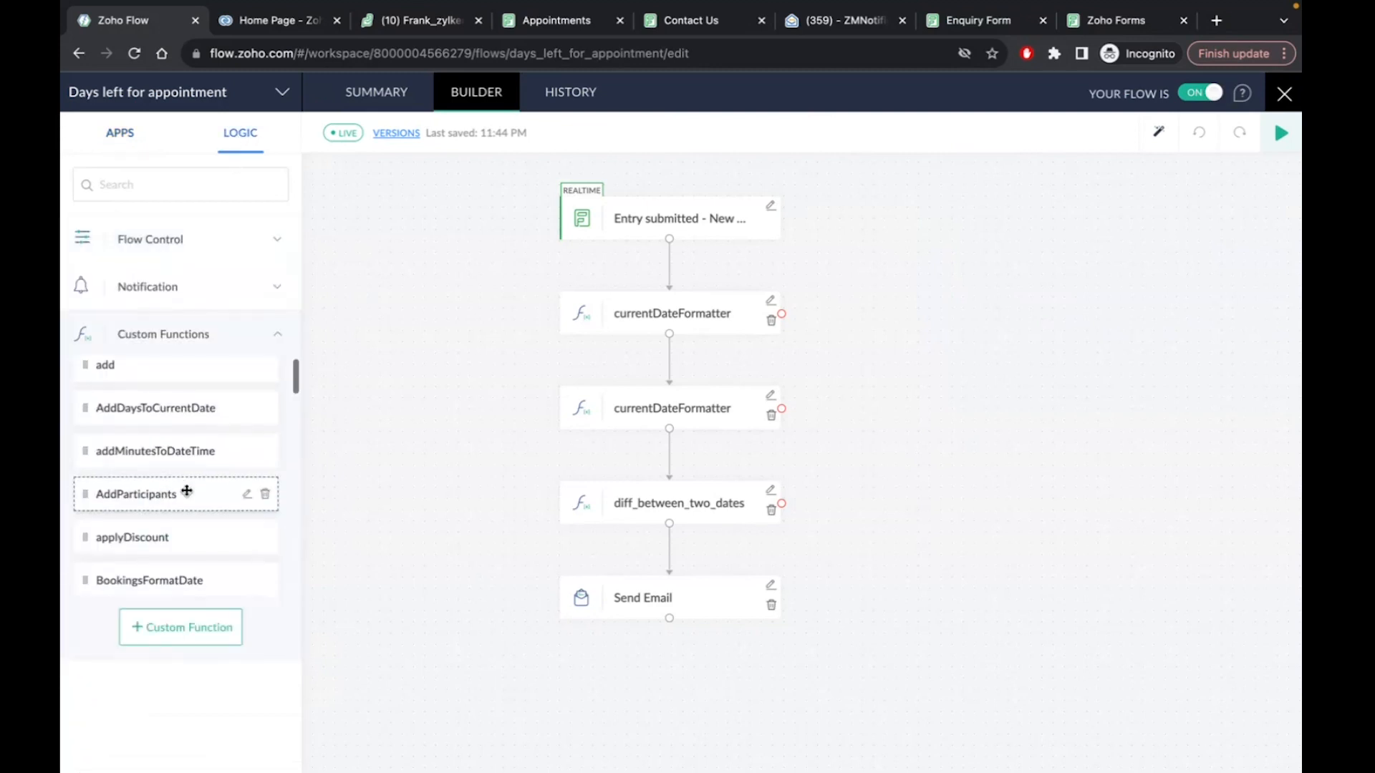
{"action": "scroll", "coordinate": [187, 490], "scroll_direction": "down", "scroll_amount": 6}
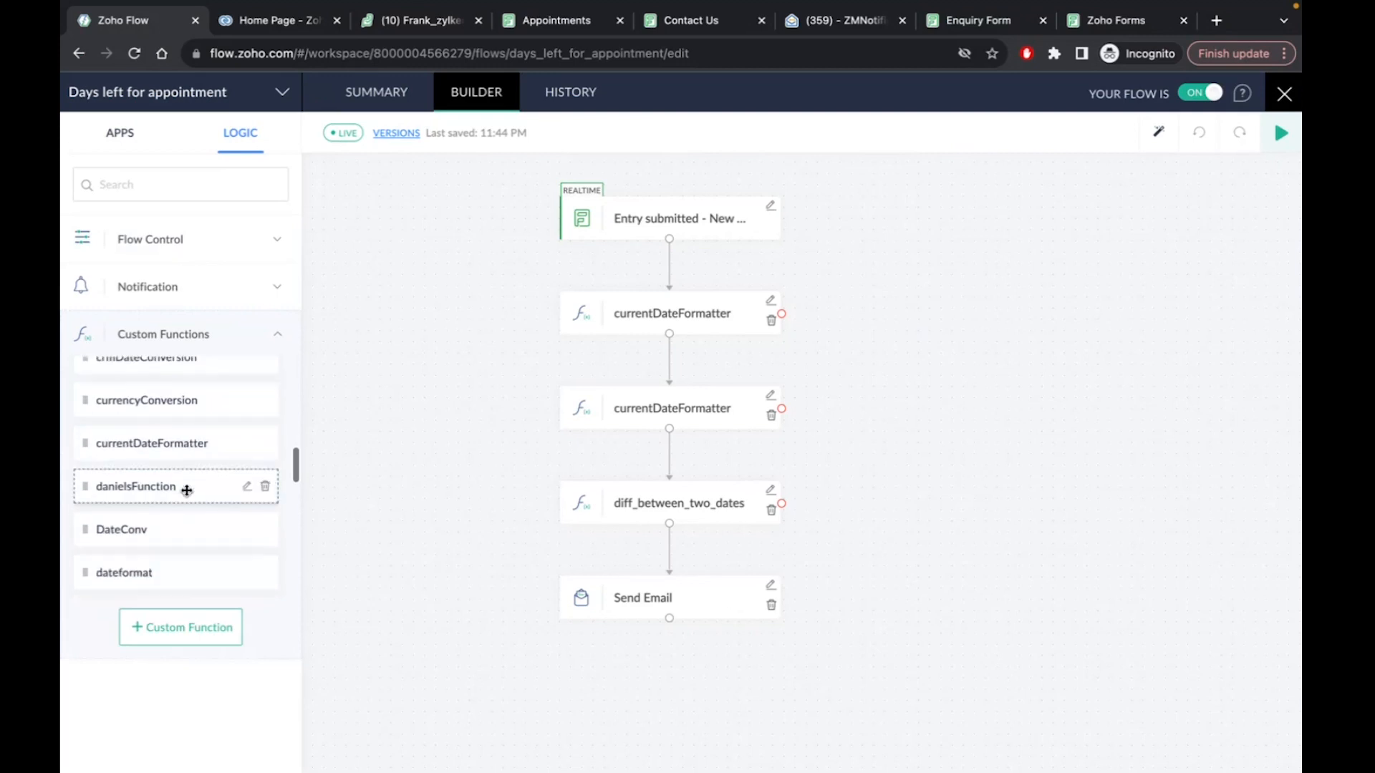
{"action": "scroll", "coordinate": [184, 488], "scroll_direction": "down", "scroll_amount": 2}
{"action": "scroll", "coordinate": [184, 488], "scroll_direction": "up", "scroll_amount": 3}
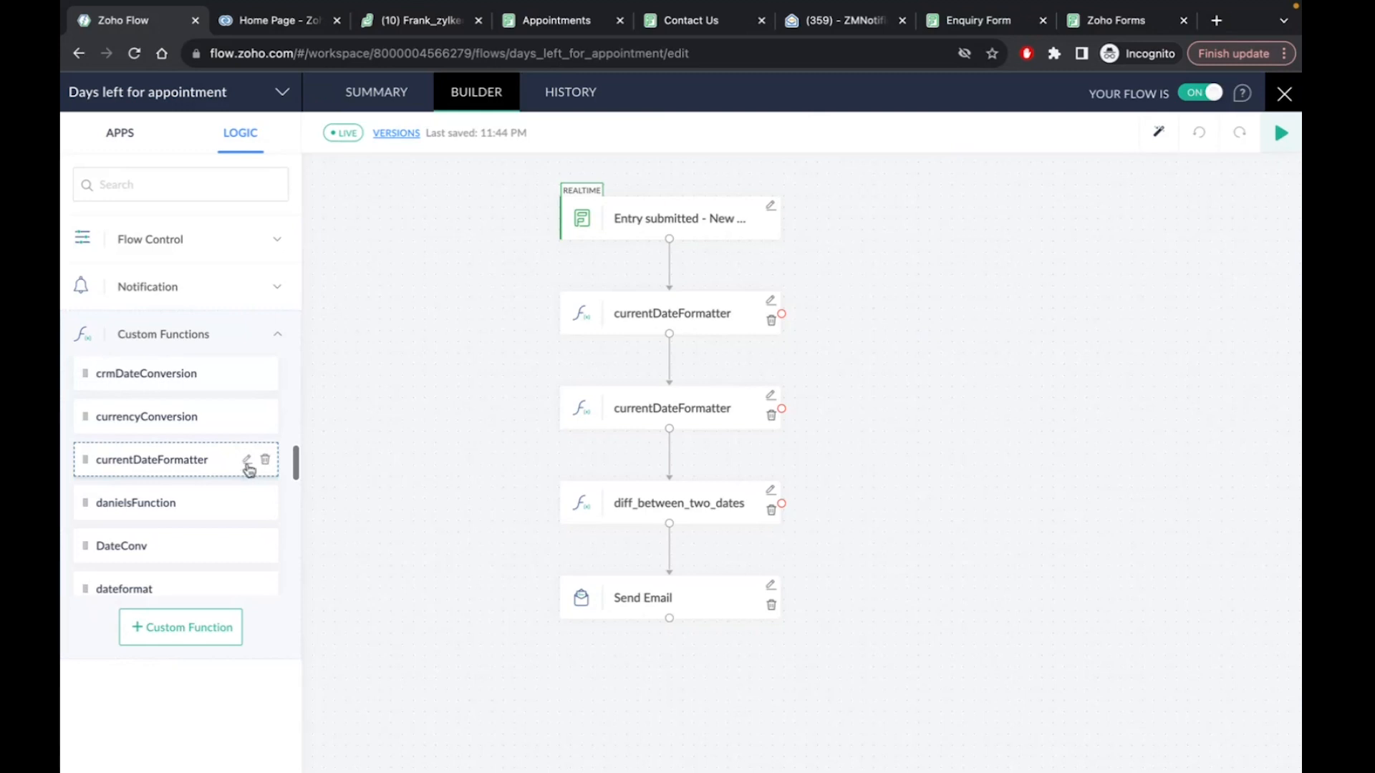
Open the currentDateFormatter custom function's code, review it, and close the editor
{"action": "left_click", "coordinate": [245, 462]}
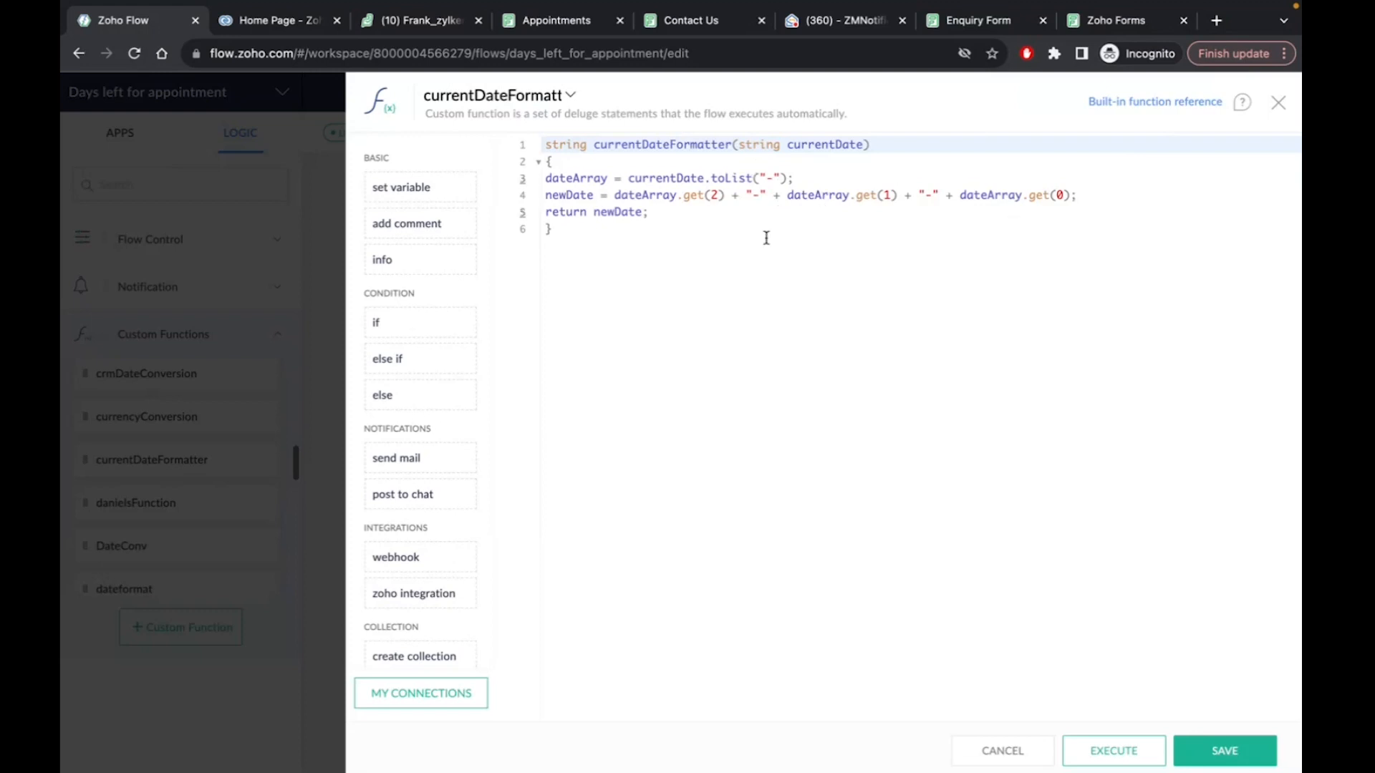
{"action": "left_click", "coordinate": [1279, 104]}
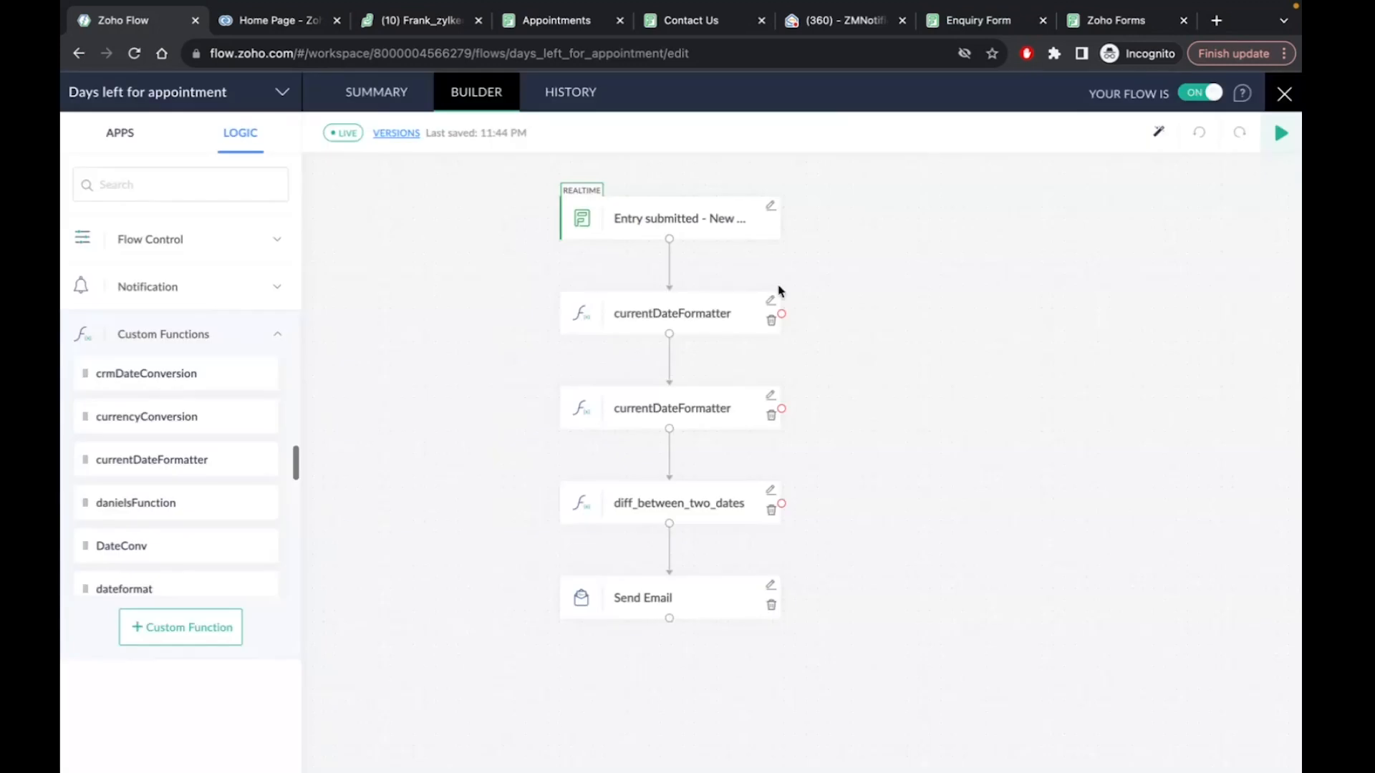
Return to the flow and inspect both currentDateFormatter steps' input parameters
{"action": "left_click", "coordinate": [555, 26]}
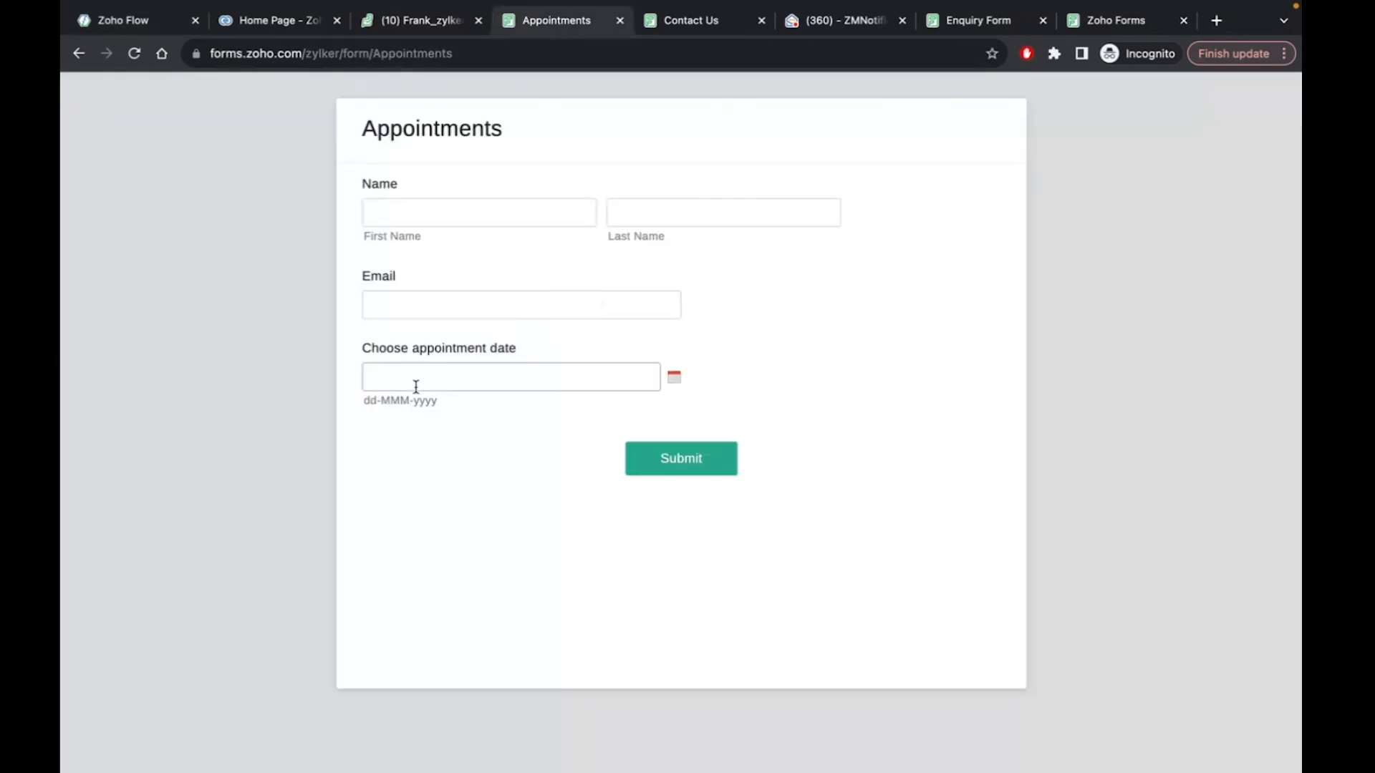
{"action": "left_click", "coordinate": [283, 22]}
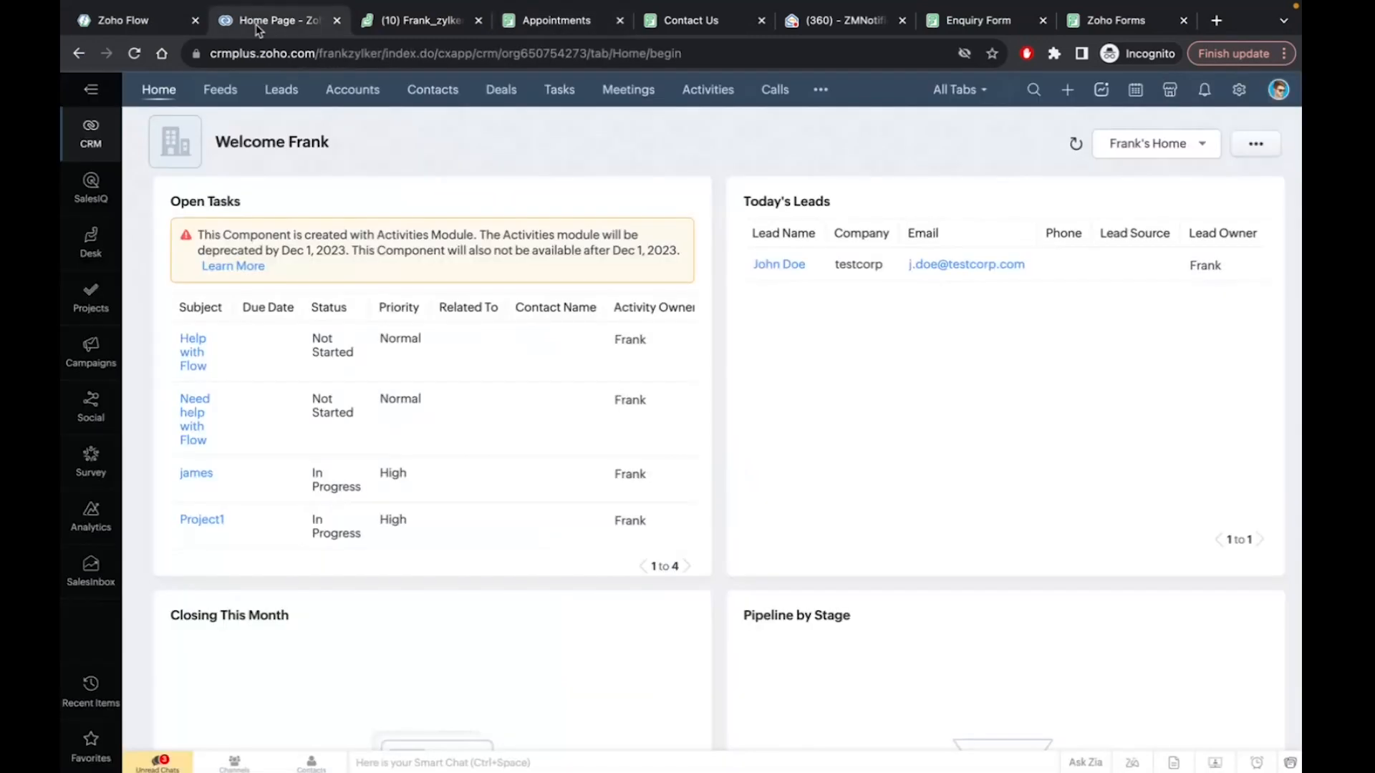
{"action": "left_click", "coordinate": [122, 20]}
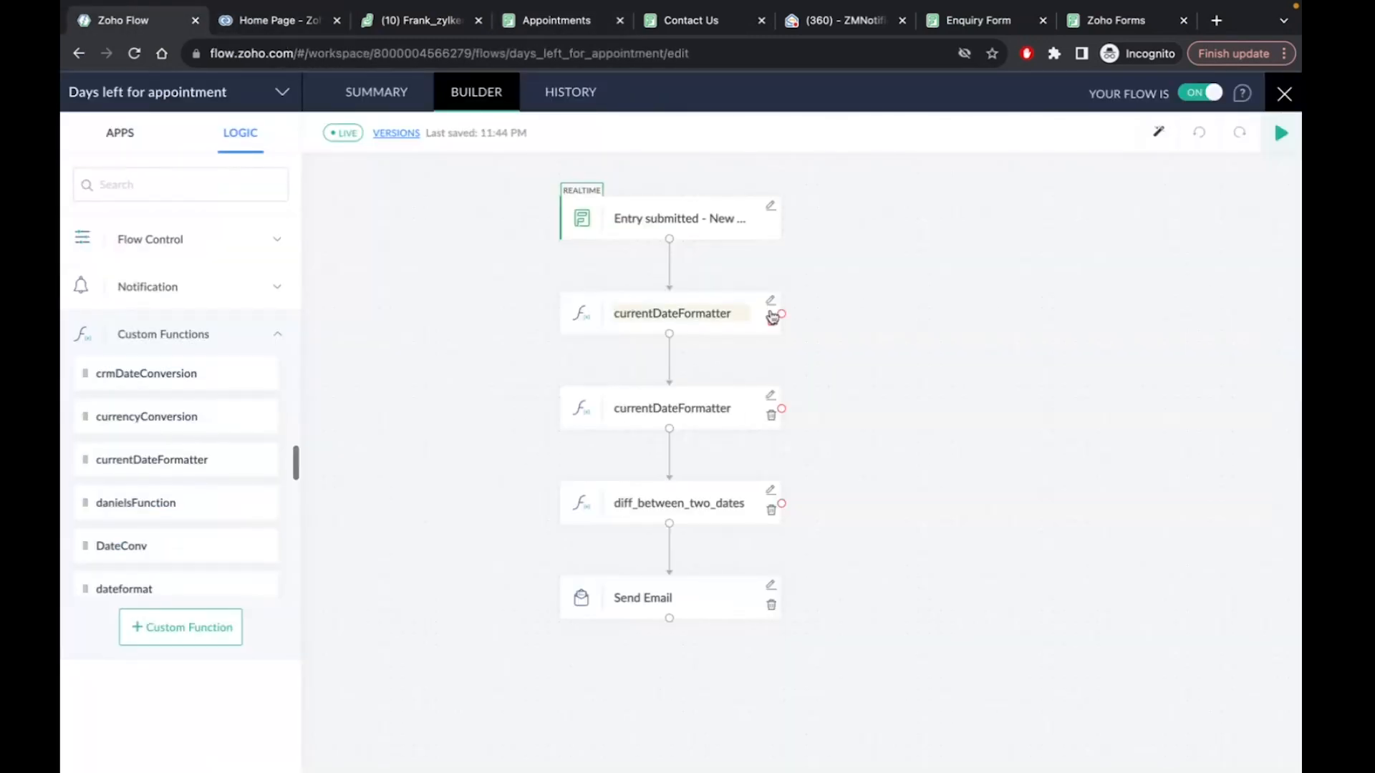
{"action": "left_click", "coordinate": [772, 398]}
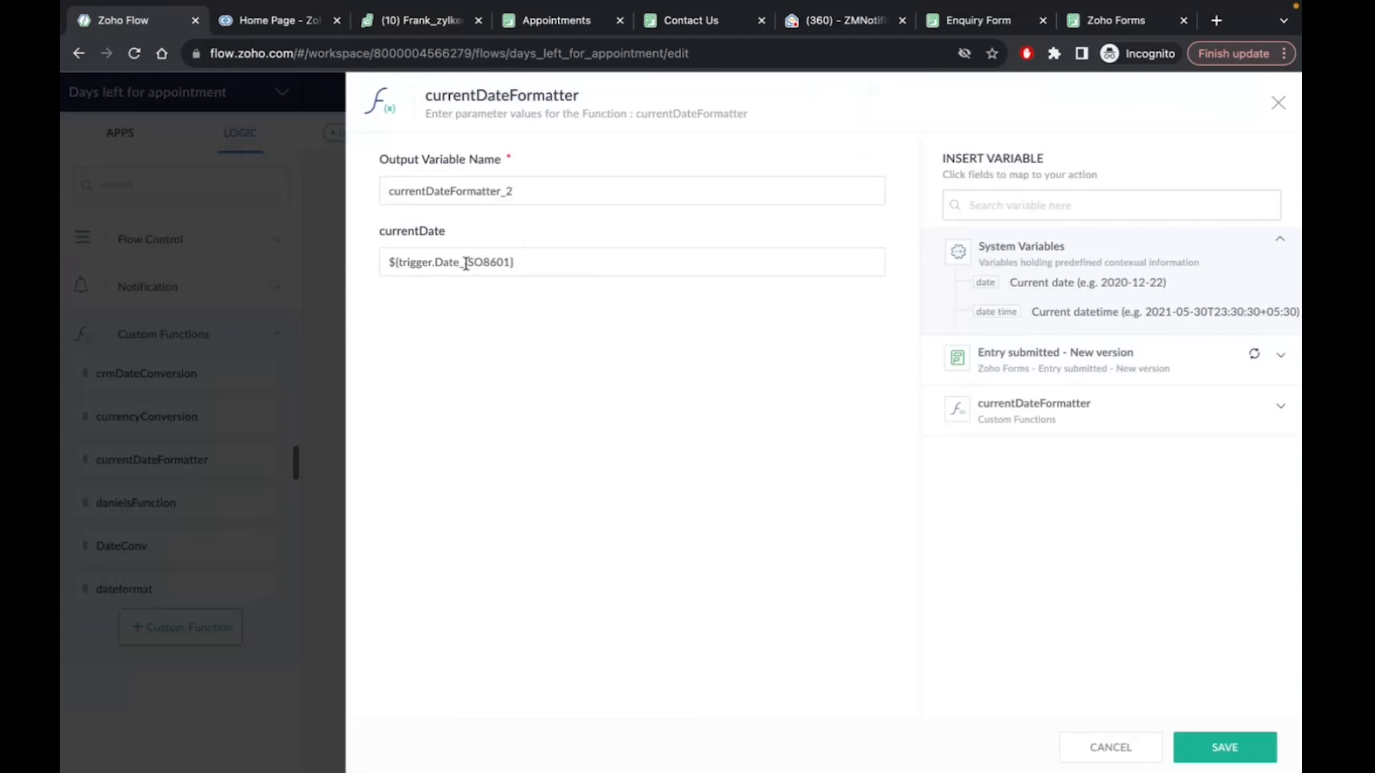
{"action": "left_click", "coordinate": [1278, 102]}
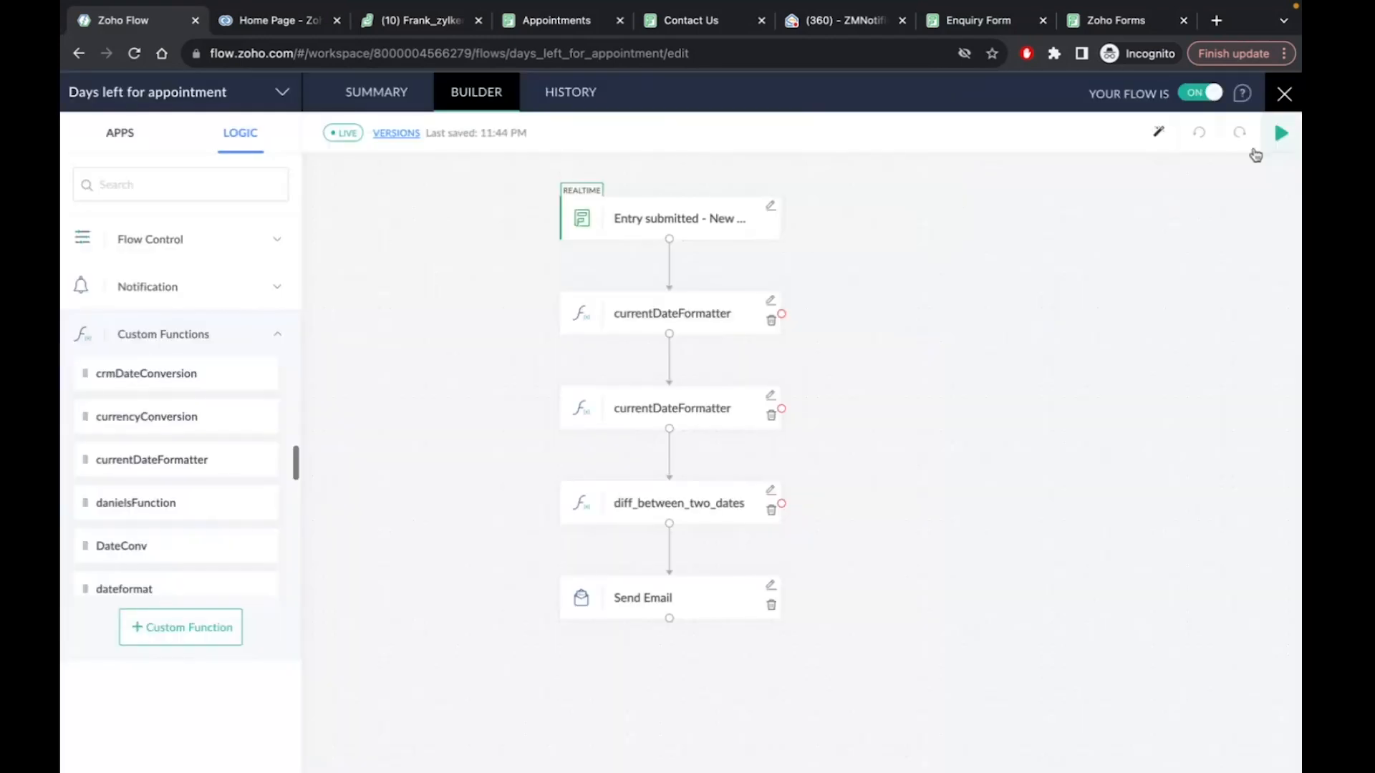
{"action": "left_click", "coordinate": [770, 301]}
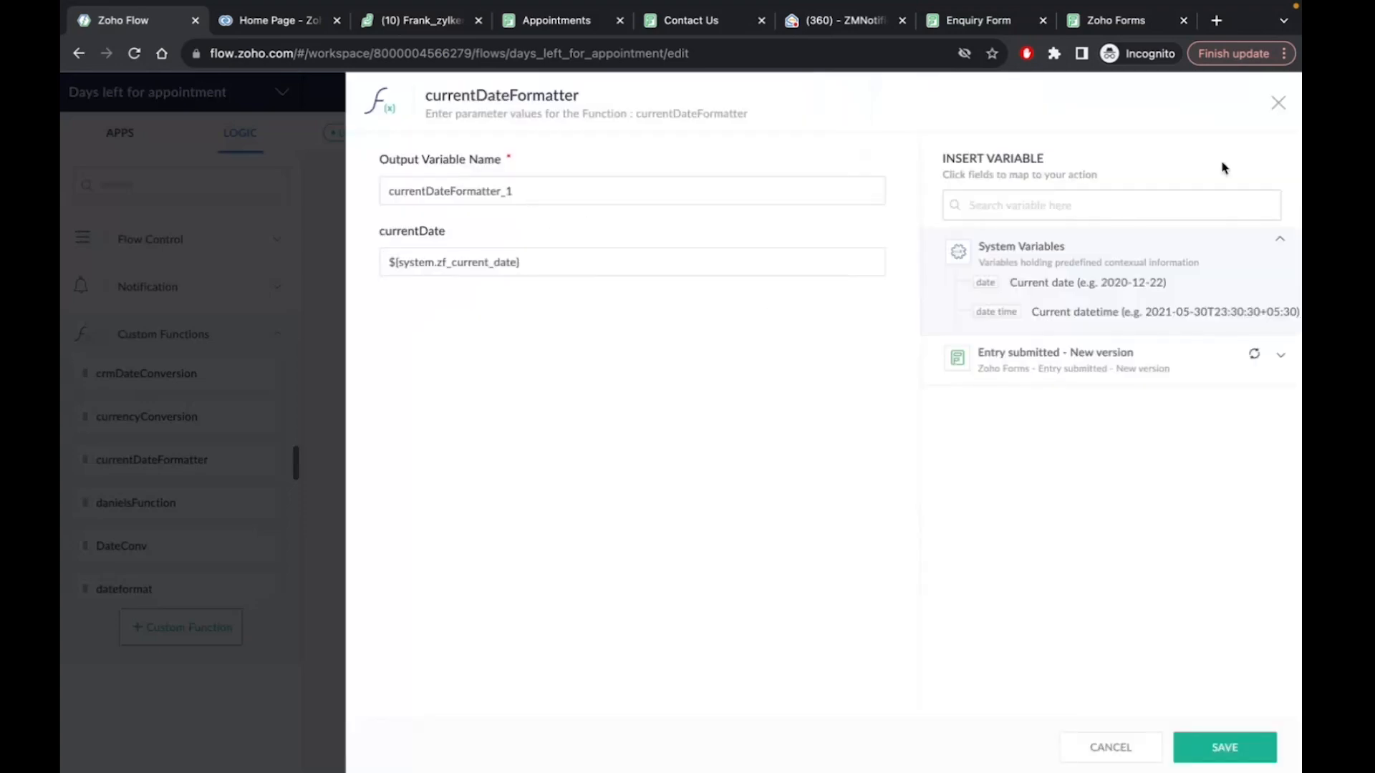
{"action": "left_click", "coordinate": [1278, 103]}
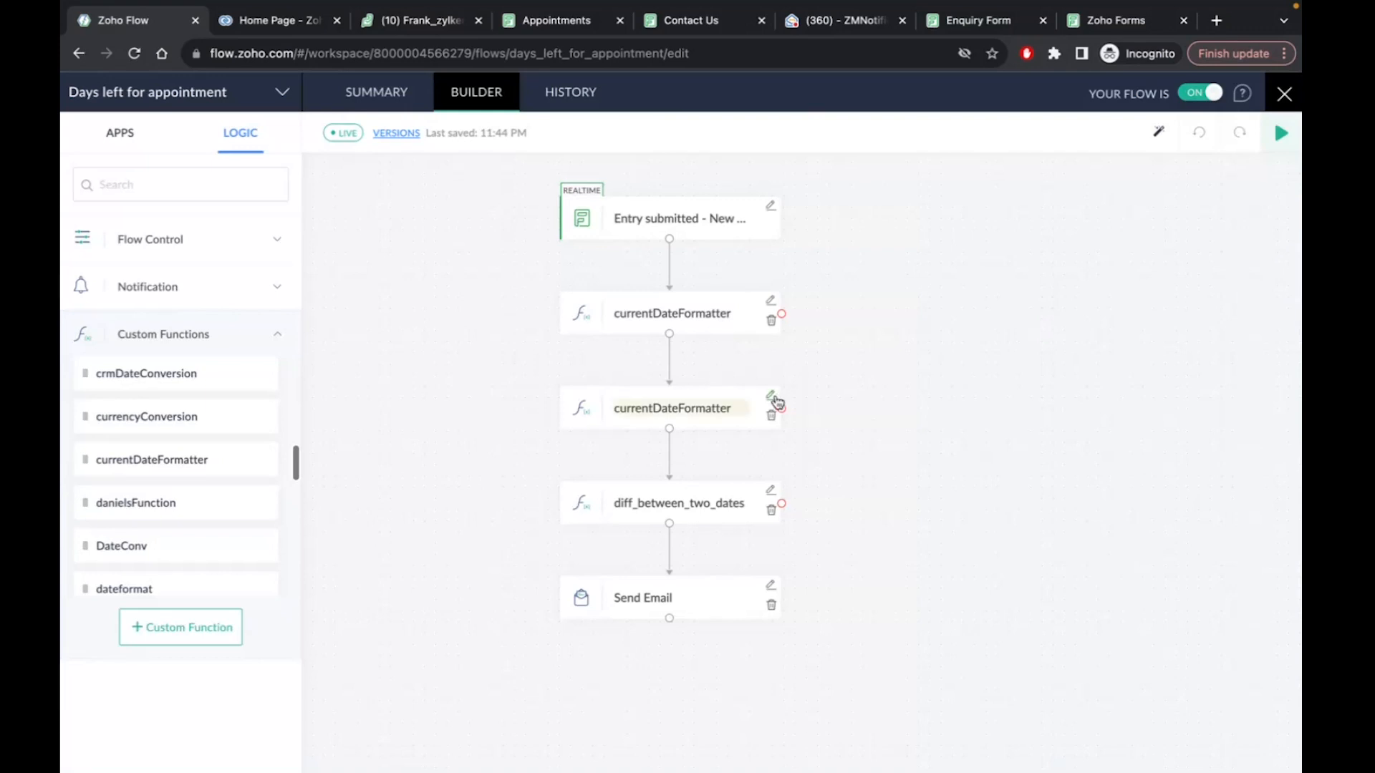
Recheck the second formatter, then view diff_between_two_dates' date1 and date2 inputs
{"action": "left_click", "coordinate": [774, 398]}
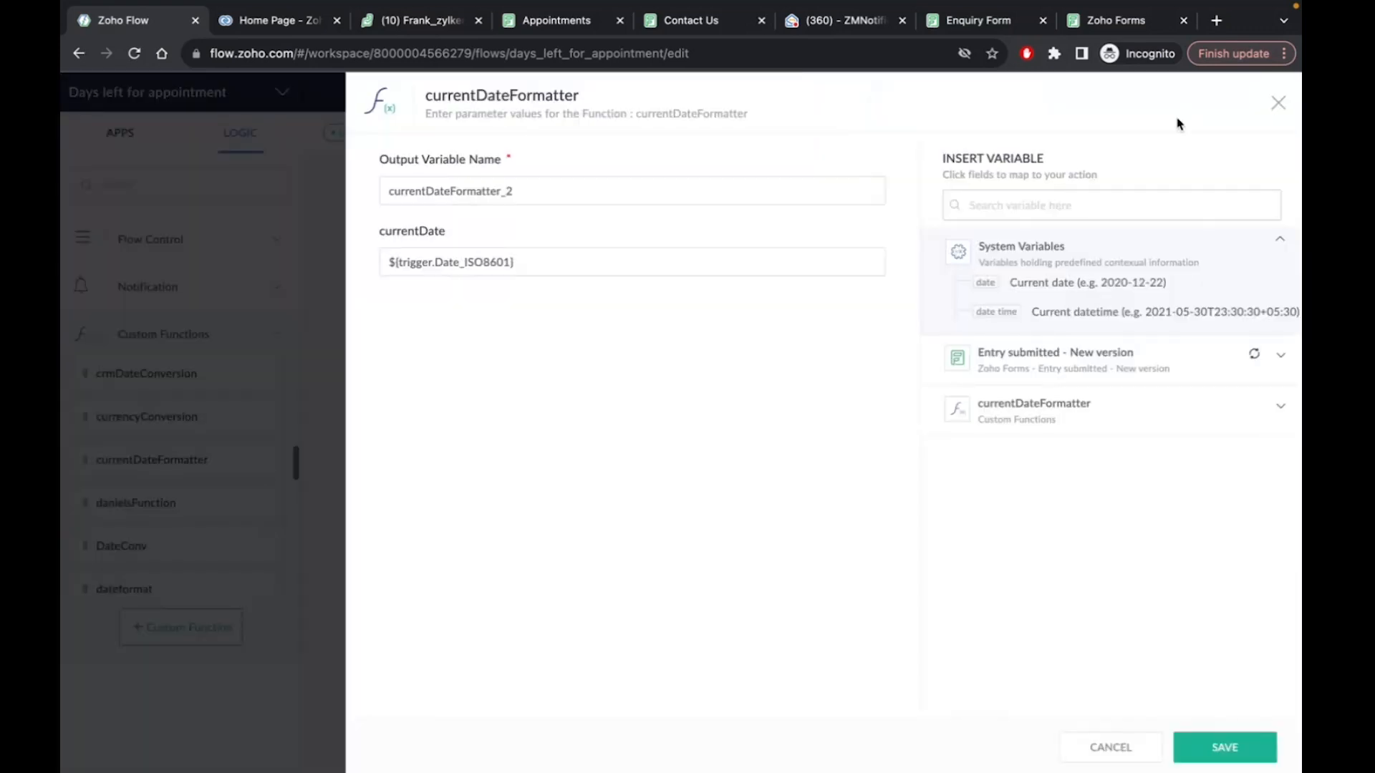
{"action": "left_click", "coordinate": [1278, 102]}
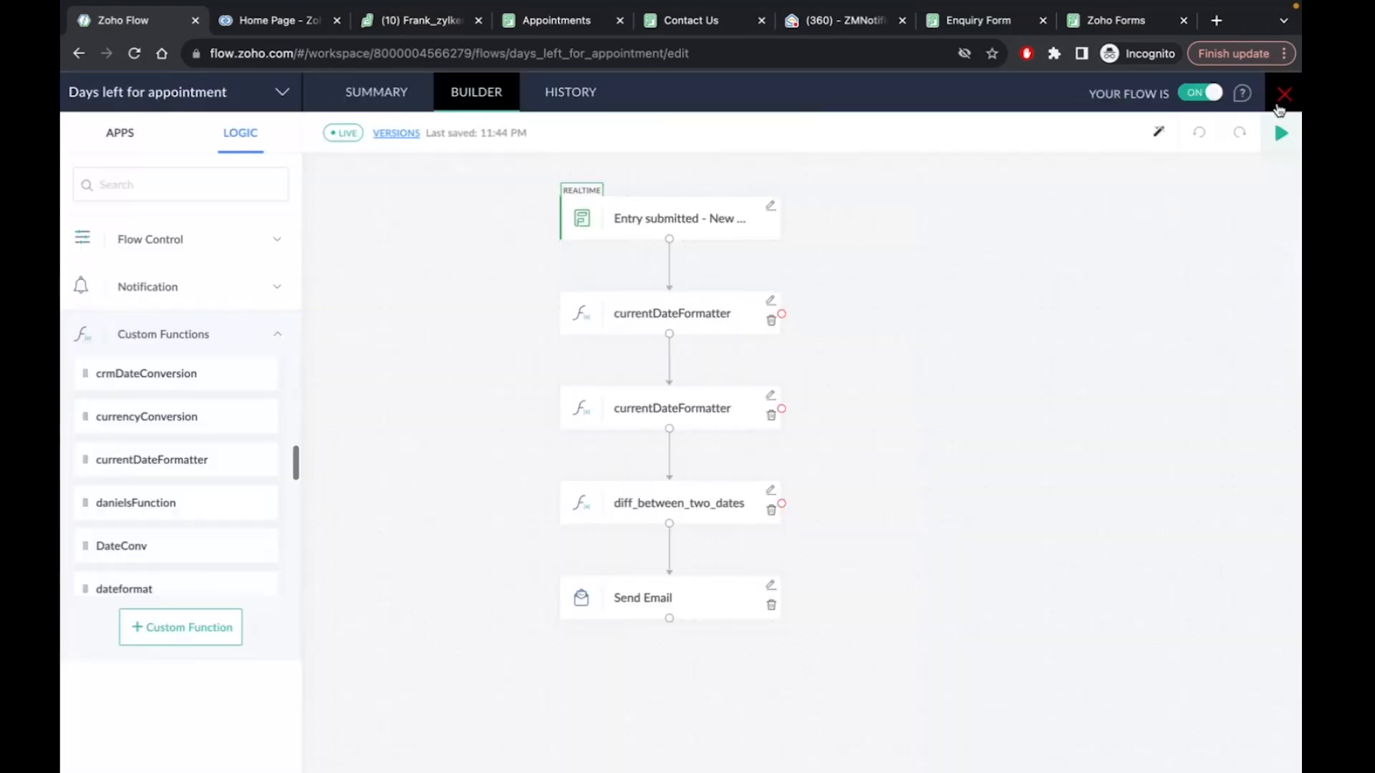
{"action": "left_click", "coordinate": [771, 493]}
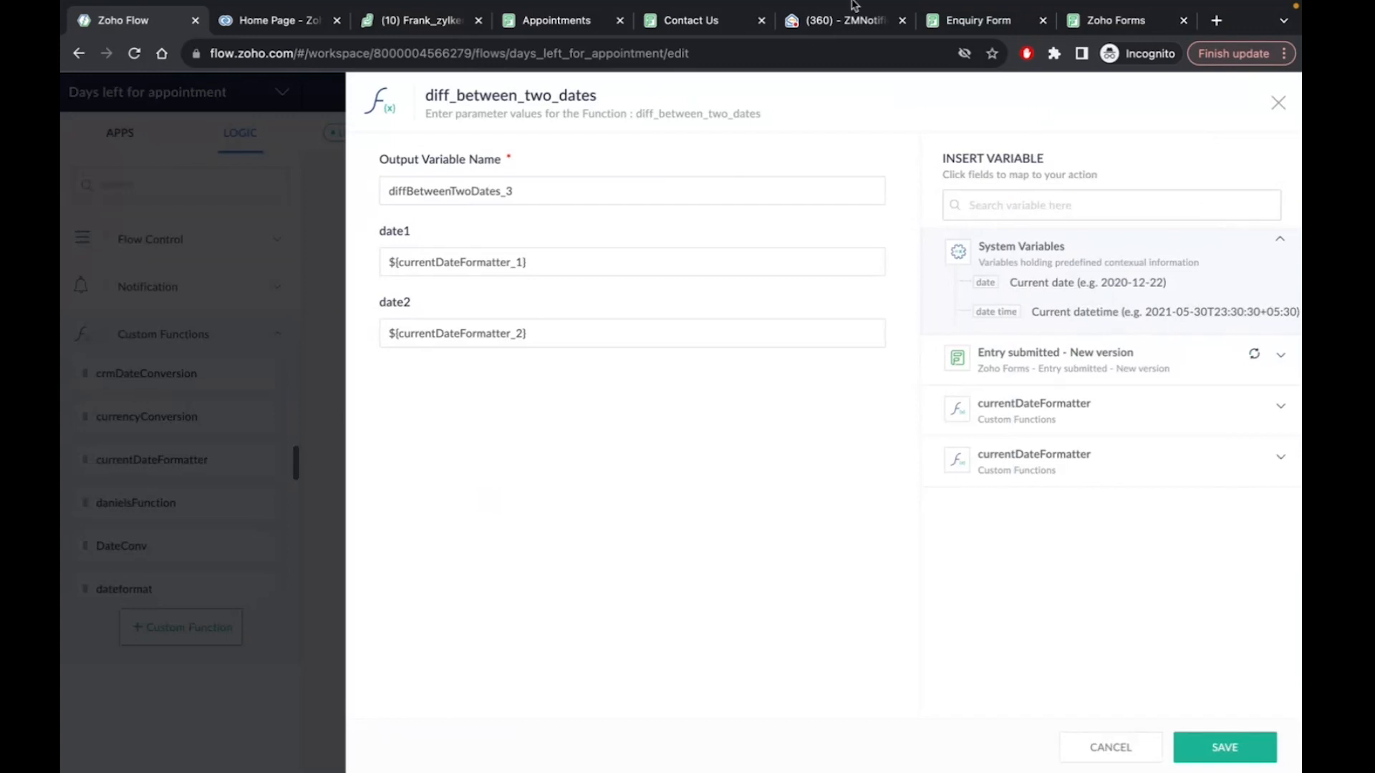
{"action": "left_click", "coordinate": [835, 24]}
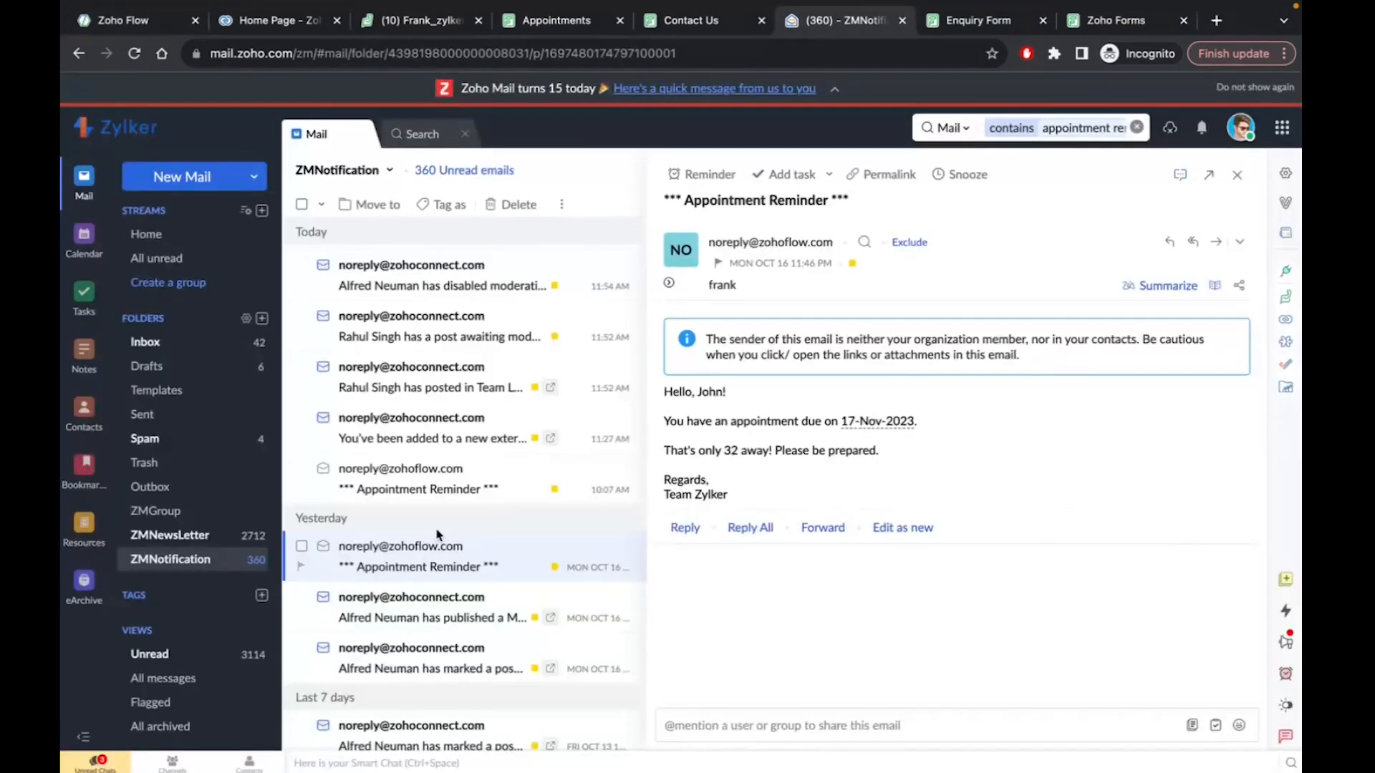
Read the newest Appointment Reminder, showing the 24-Oct-2023 appointment 7 days away, then return to the flow
{"action": "scroll", "coordinate": [436, 534], "scroll_direction": "down", "scroll_amount": 2}
{"action": "scroll", "coordinate": [436, 534], "scroll_direction": "up", "scroll_amount": 1}
{"action": "left_click", "coordinate": [164, 569]}
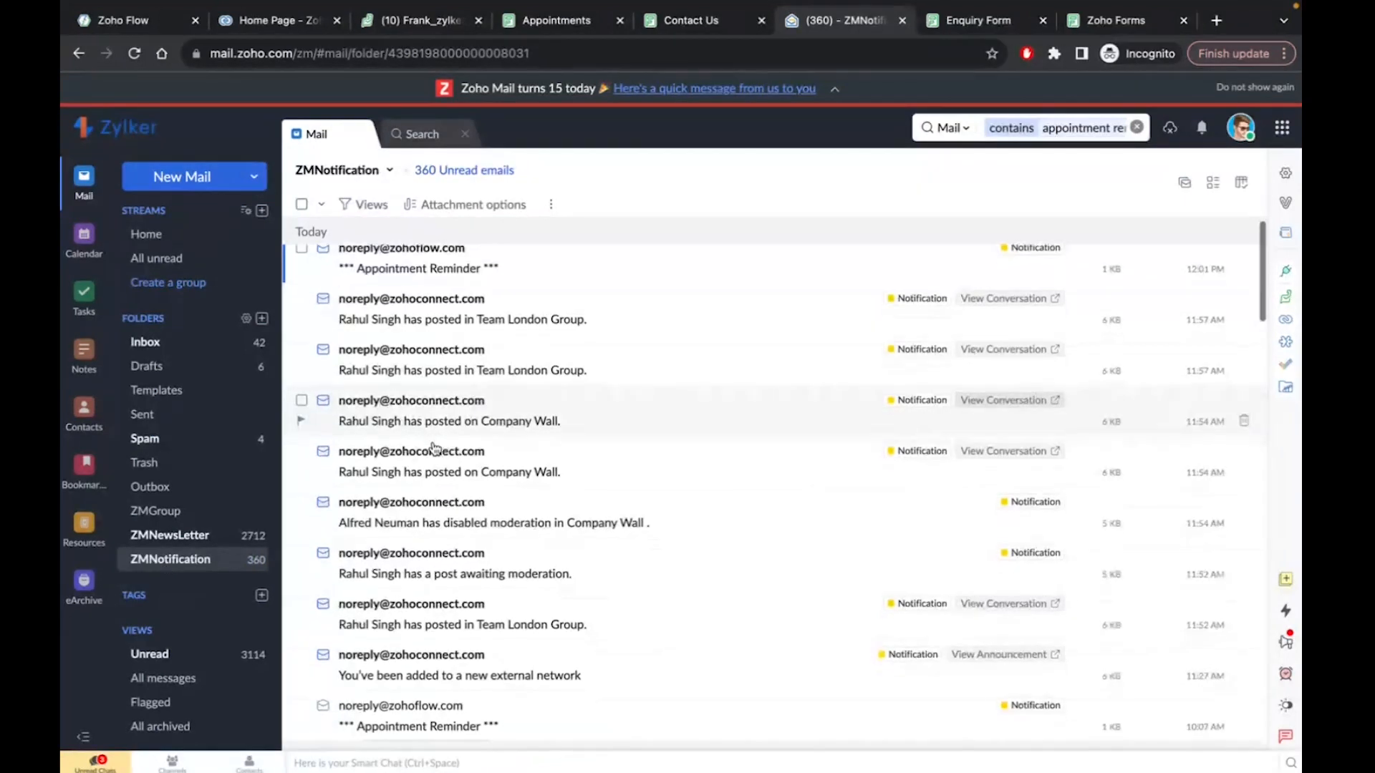
{"action": "left_click", "coordinate": [484, 262]}
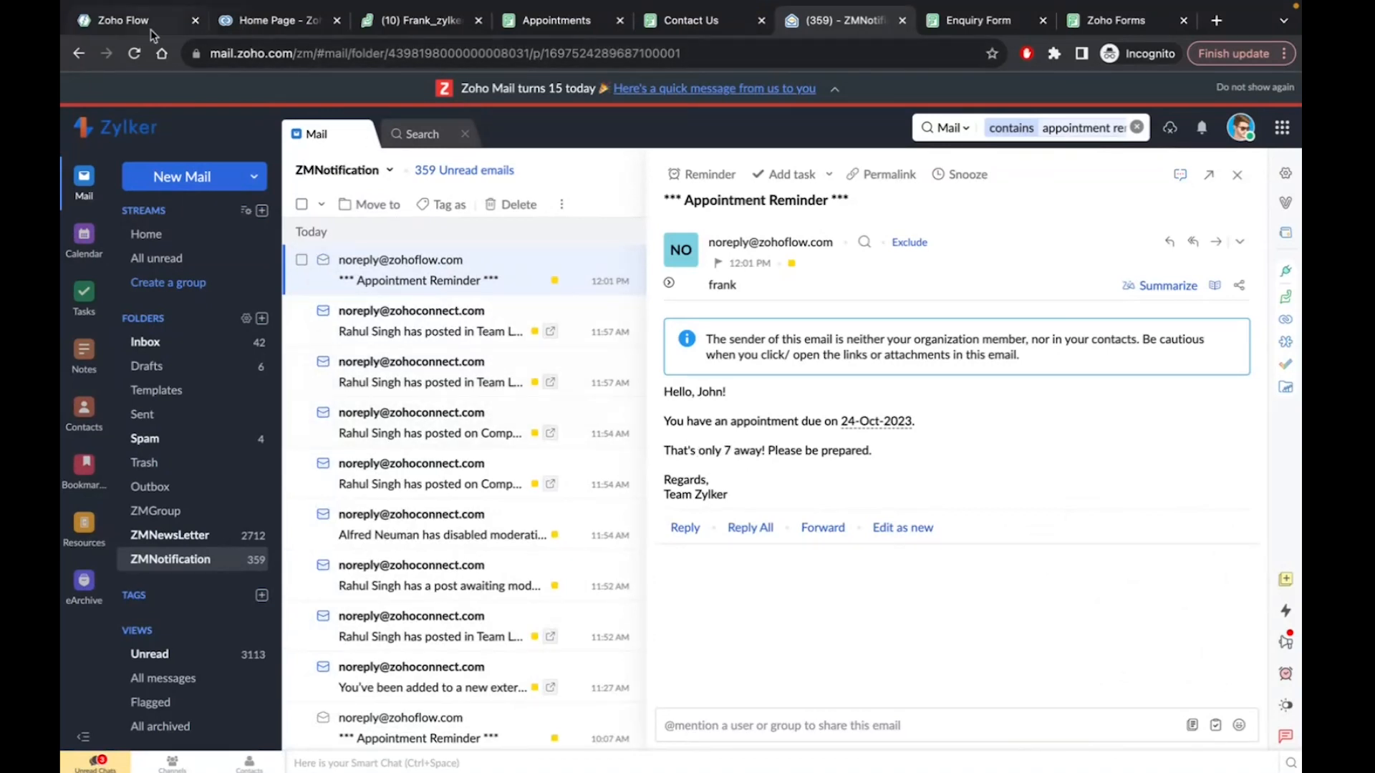
{"action": "left_click", "coordinate": [261, 27]}
{"action": "left_click", "coordinate": [143, 23]}
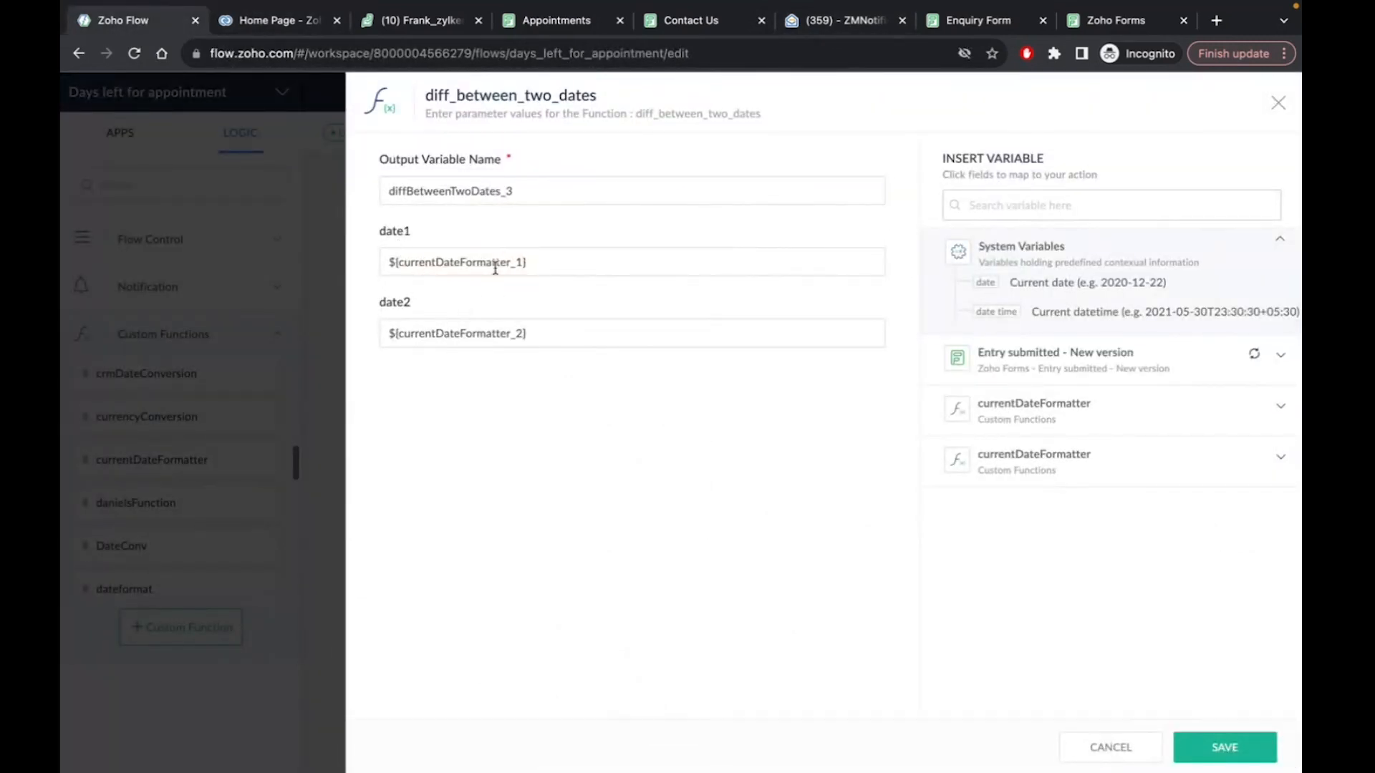
Open the diff_between_two_dates code, which returns daysBetween of two dd-MM-yyyy dates, then close it
{"action": "left_click", "coordinate": [1278, 104]}
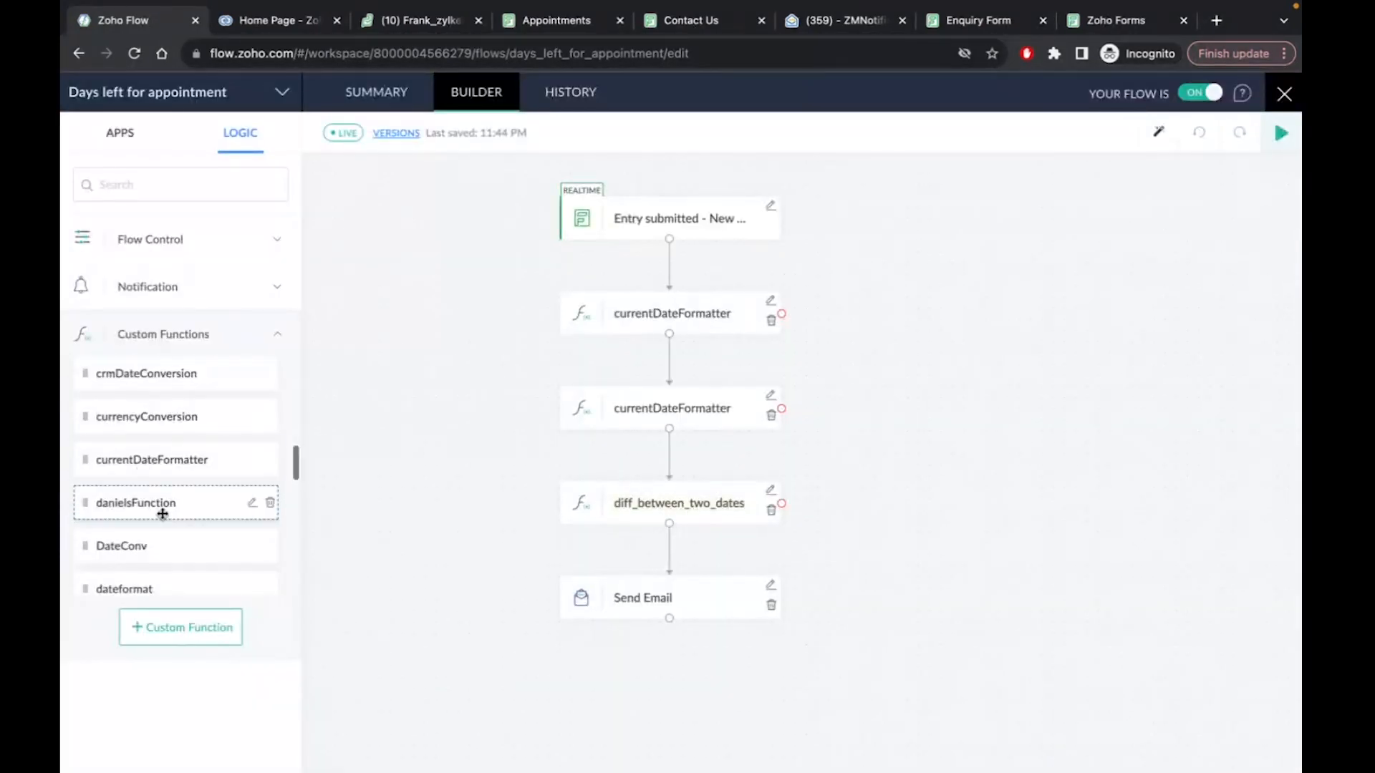
{"action": "scroll", "coordinate": [162, 513], "scroll_direction": "down", "scroll_amount": 1}
{"action": "scroll", "coordinate": [162, 513], "scroll_direction": "down", "scroll_amount": 5}
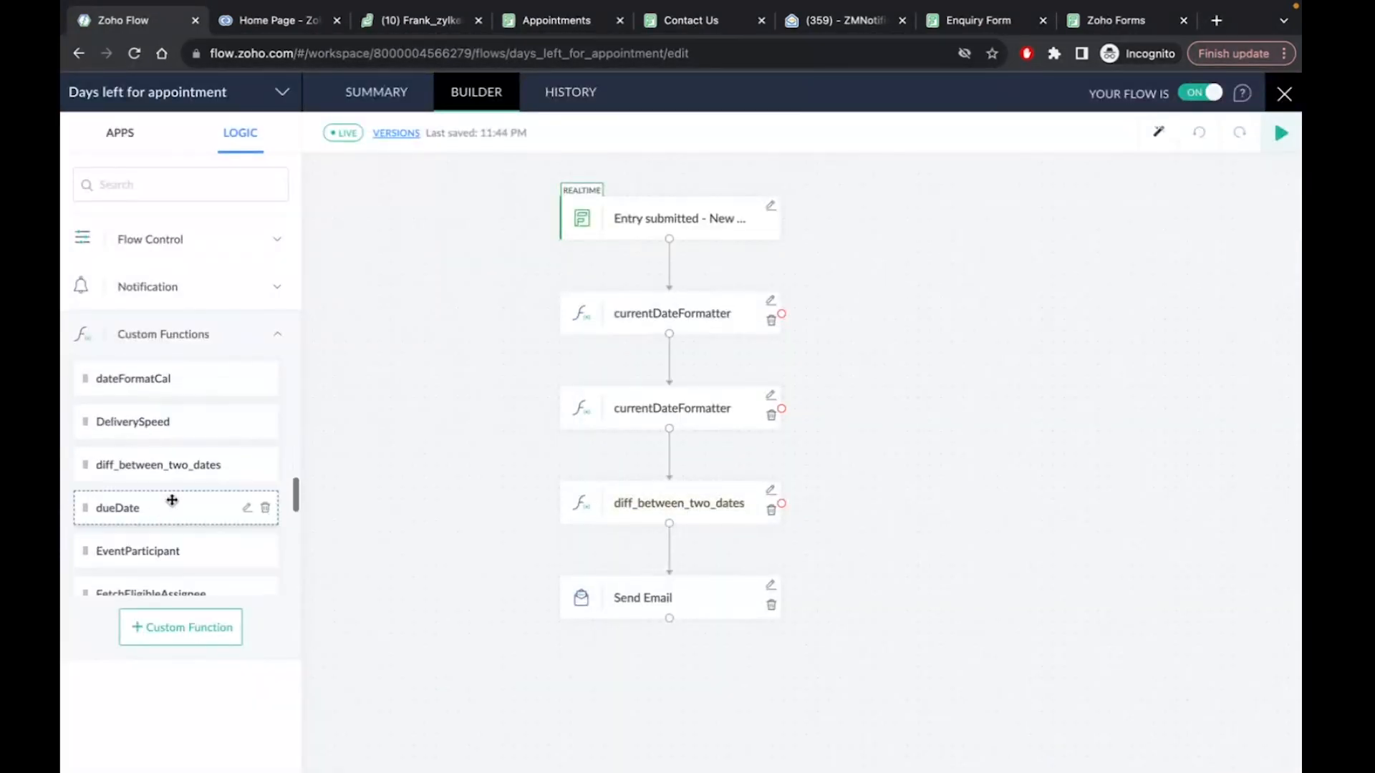
{"action": "left_click", "coordinate": [256, 464]}
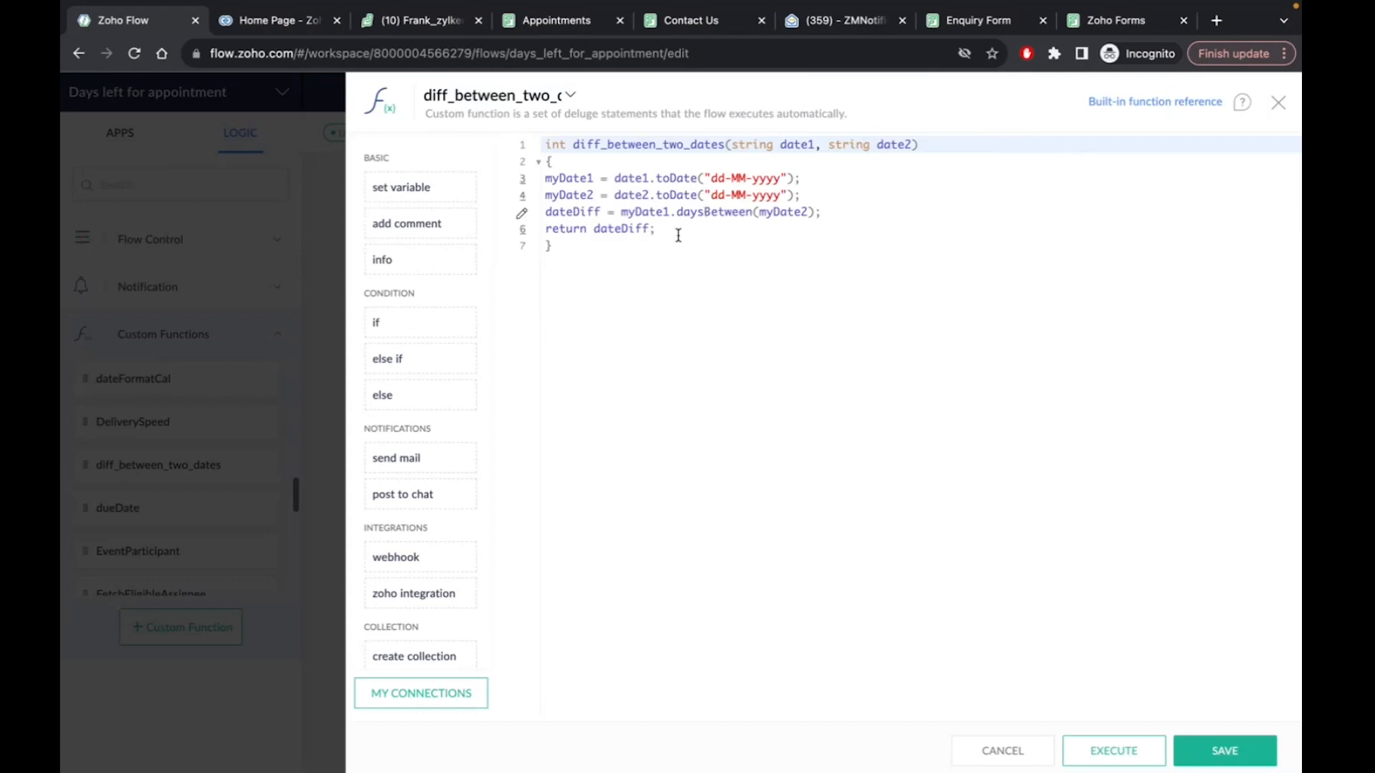
{"action": "left_click", "coordinate": [1278, 103]}
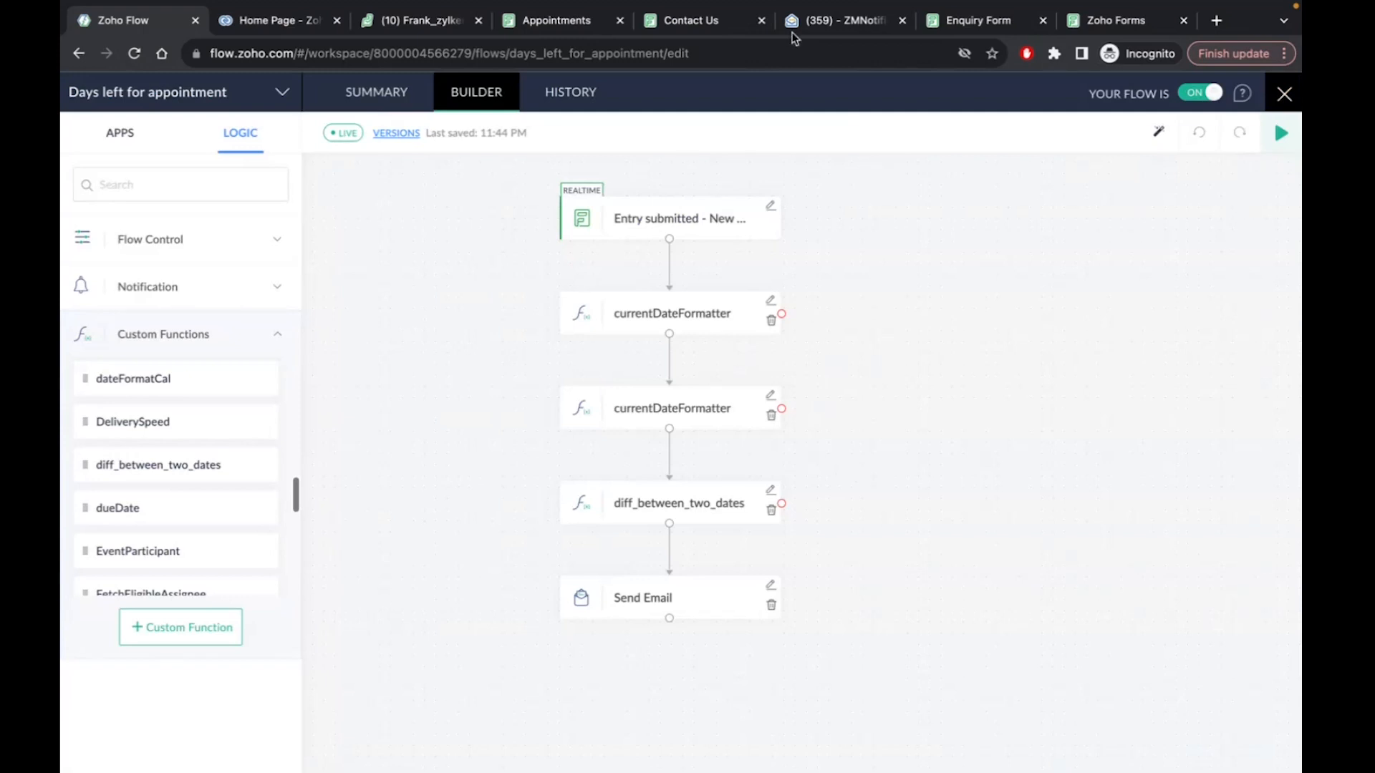
Mark the 7 days-left figure in the reminder email, then return to the flow
{"action": "left_click", "coordinate": [852, 26]}
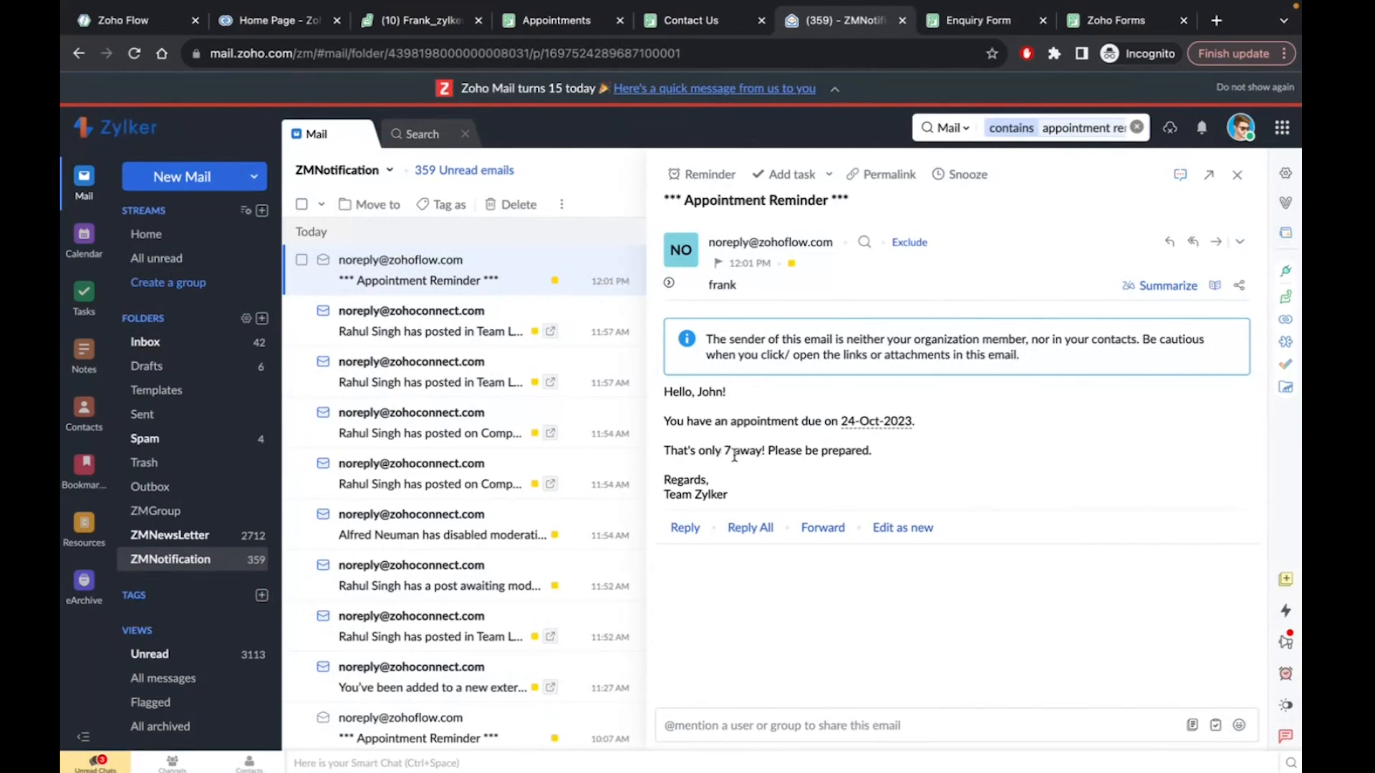
{"action": "double_click", "coordinate": [726, 450]}
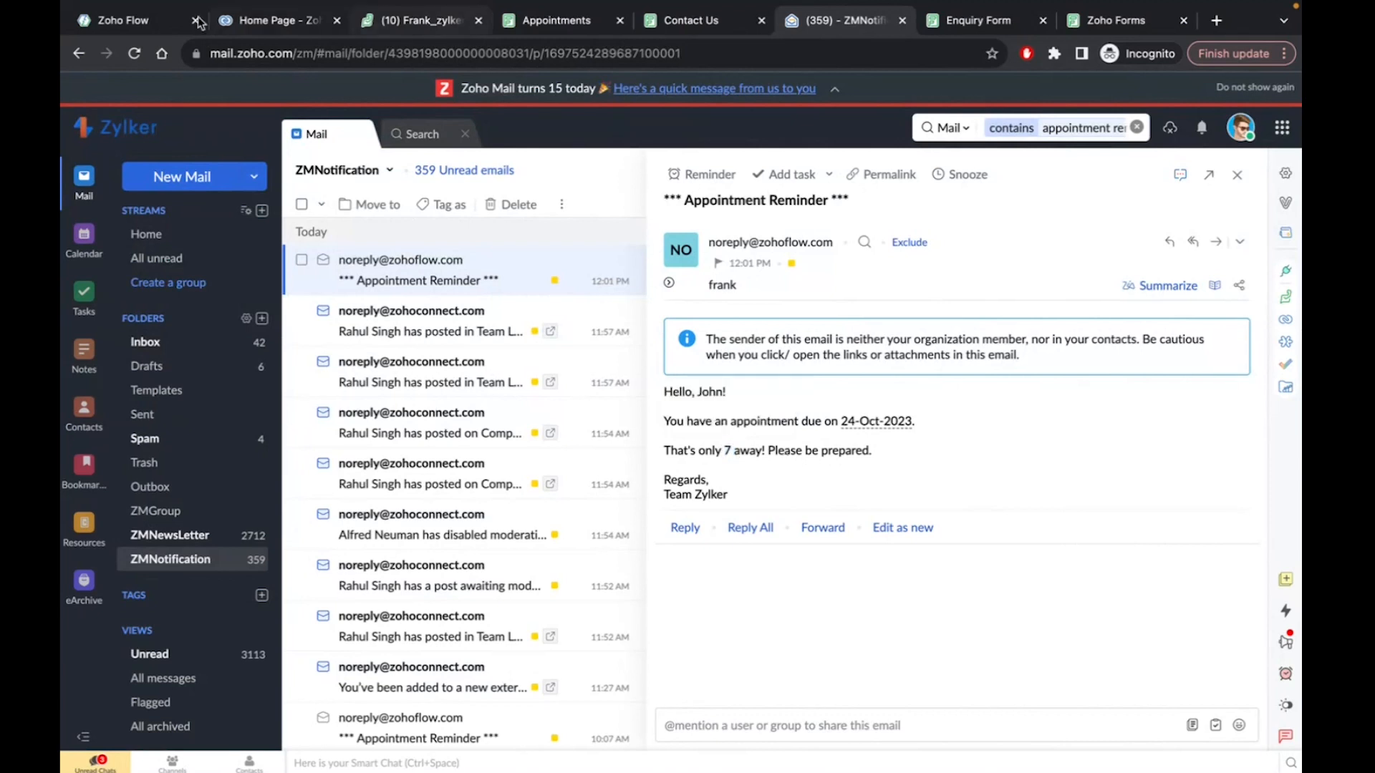
{"action": "left_click", "coordinate": [143, 30]}
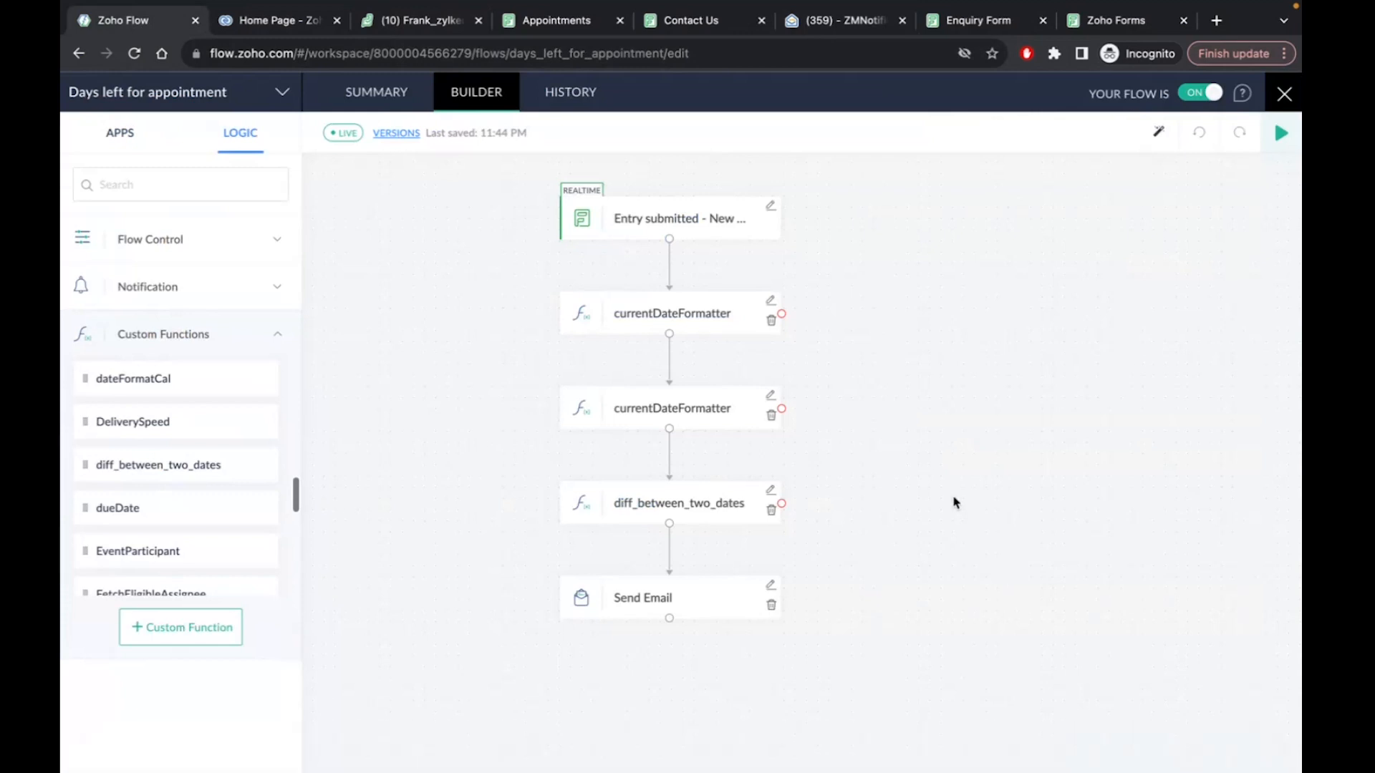
Bring the Zoho Flow Webinar: Conditional Logic presentation forward on its Use Case slide
{"action": "mouse_move", "coordinate": [956, 766]}
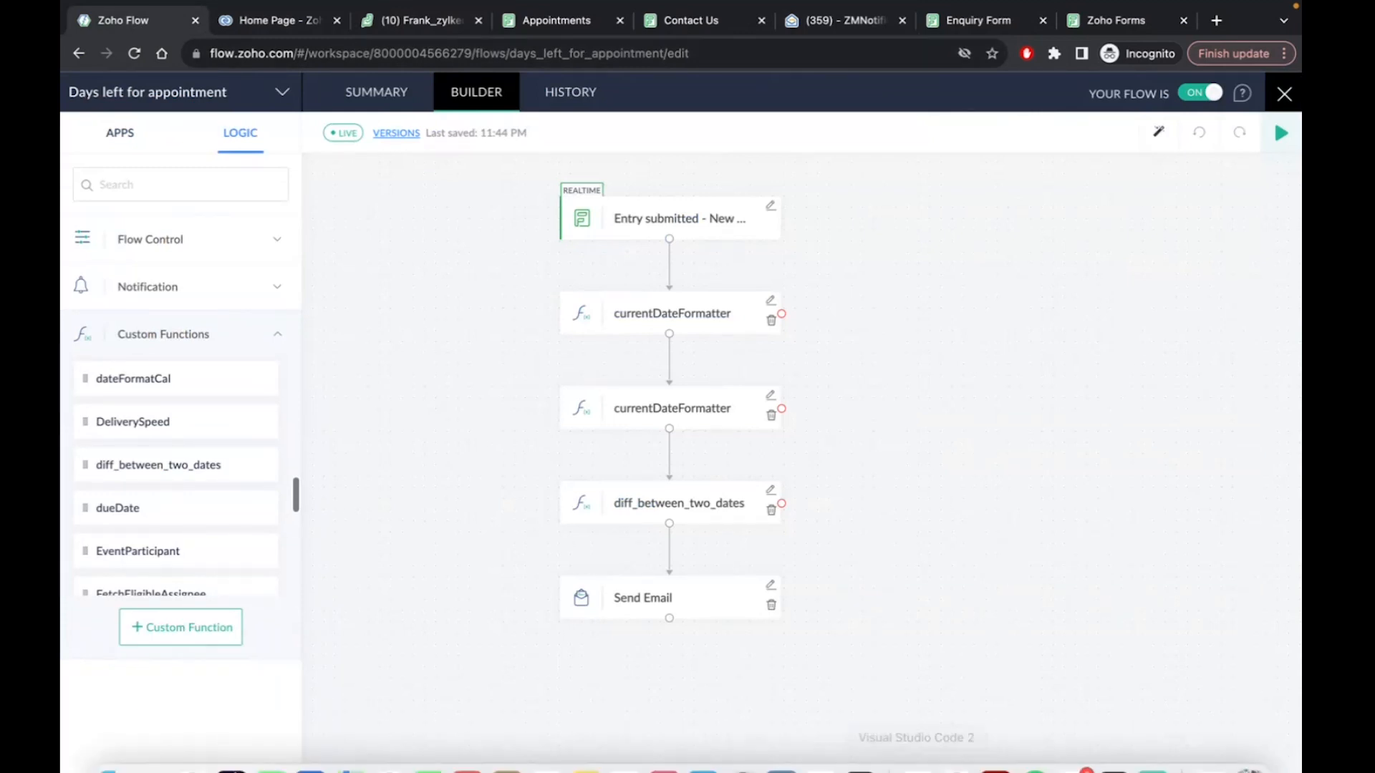
{"action": "left_click_drag", "start_coordinate": [957, 749], "coordinate": [1017, 560]}
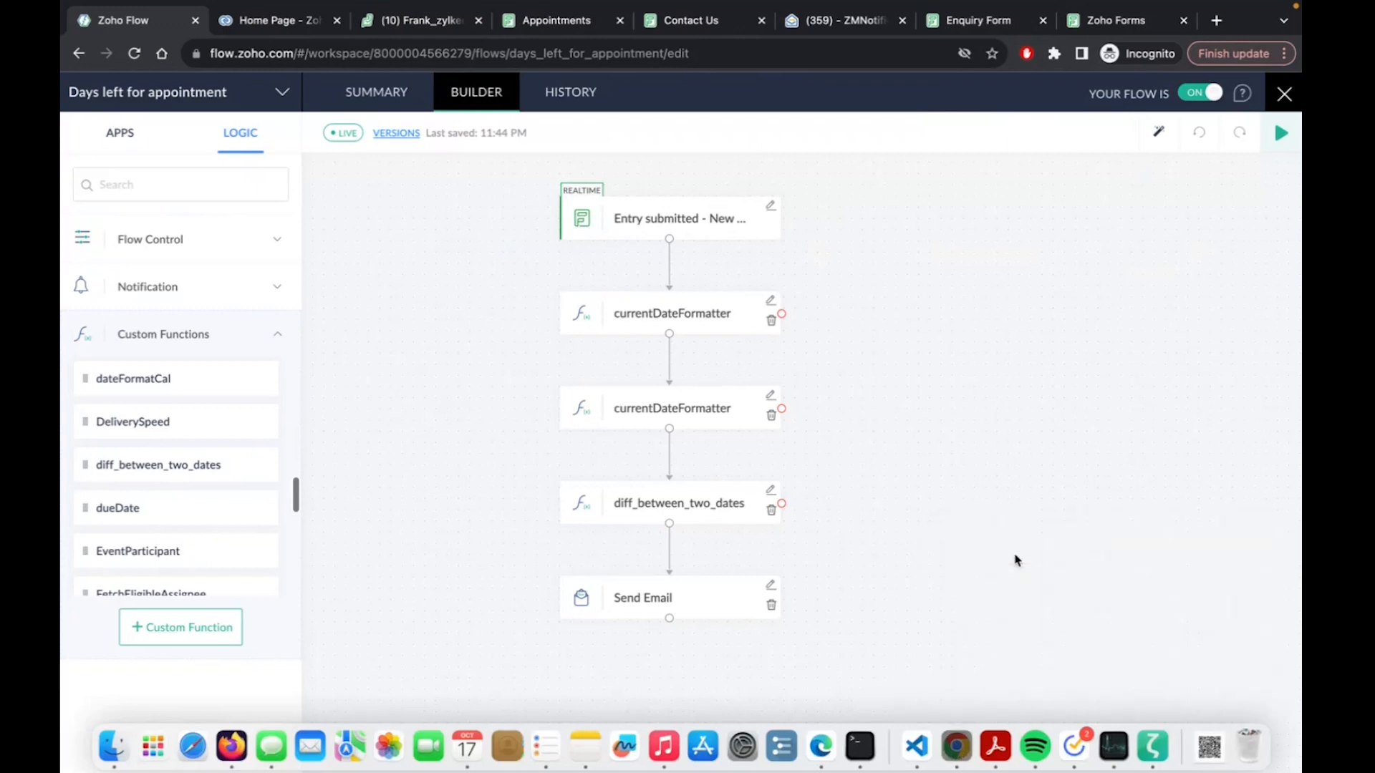
{"action": "scroll", "coordinate": [150, 573], "scroll_direction": "down", "scroll_amount": 2}
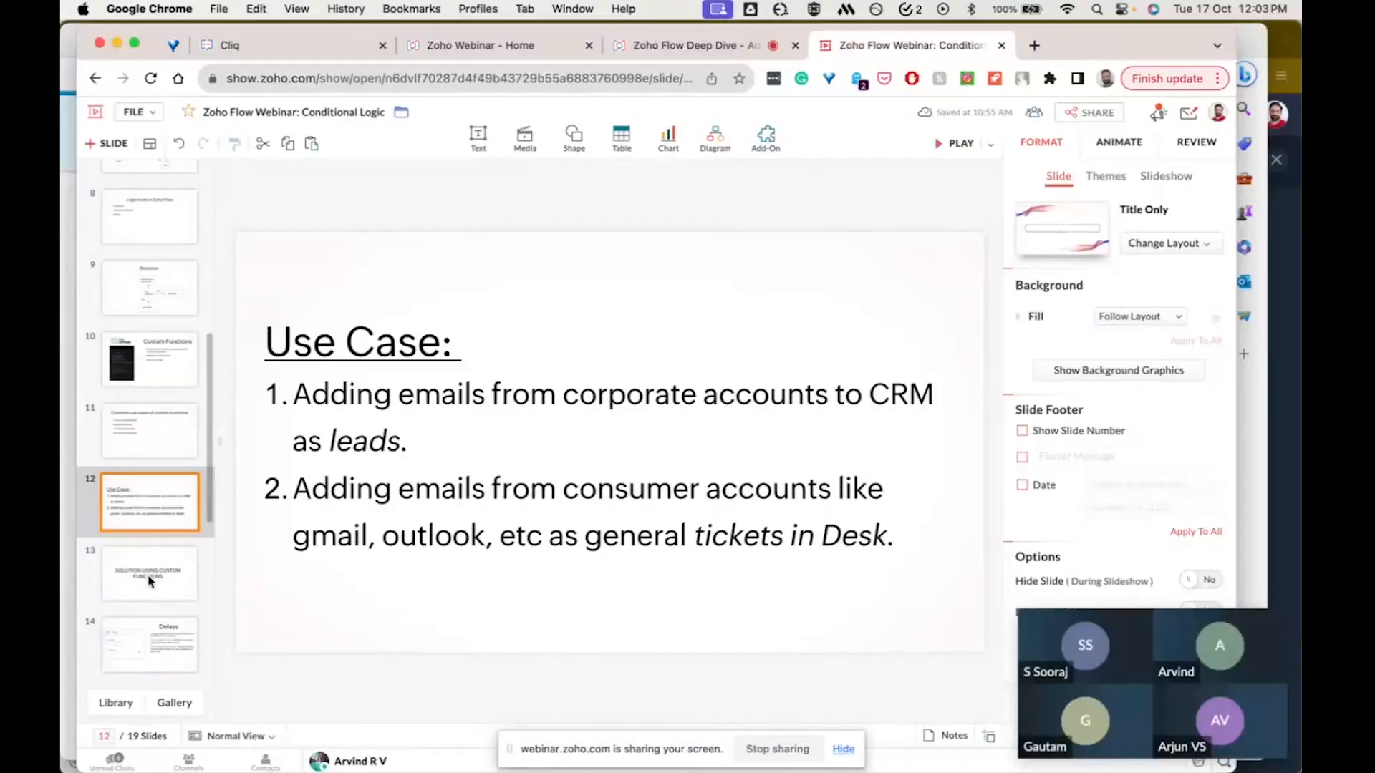
Select slide 14 "Delays" and start the full-screen slideshow from it
{"action": "scroll", "coordinate": [152, 576], "scroll_direction": "down", "scroll_amount": 2}
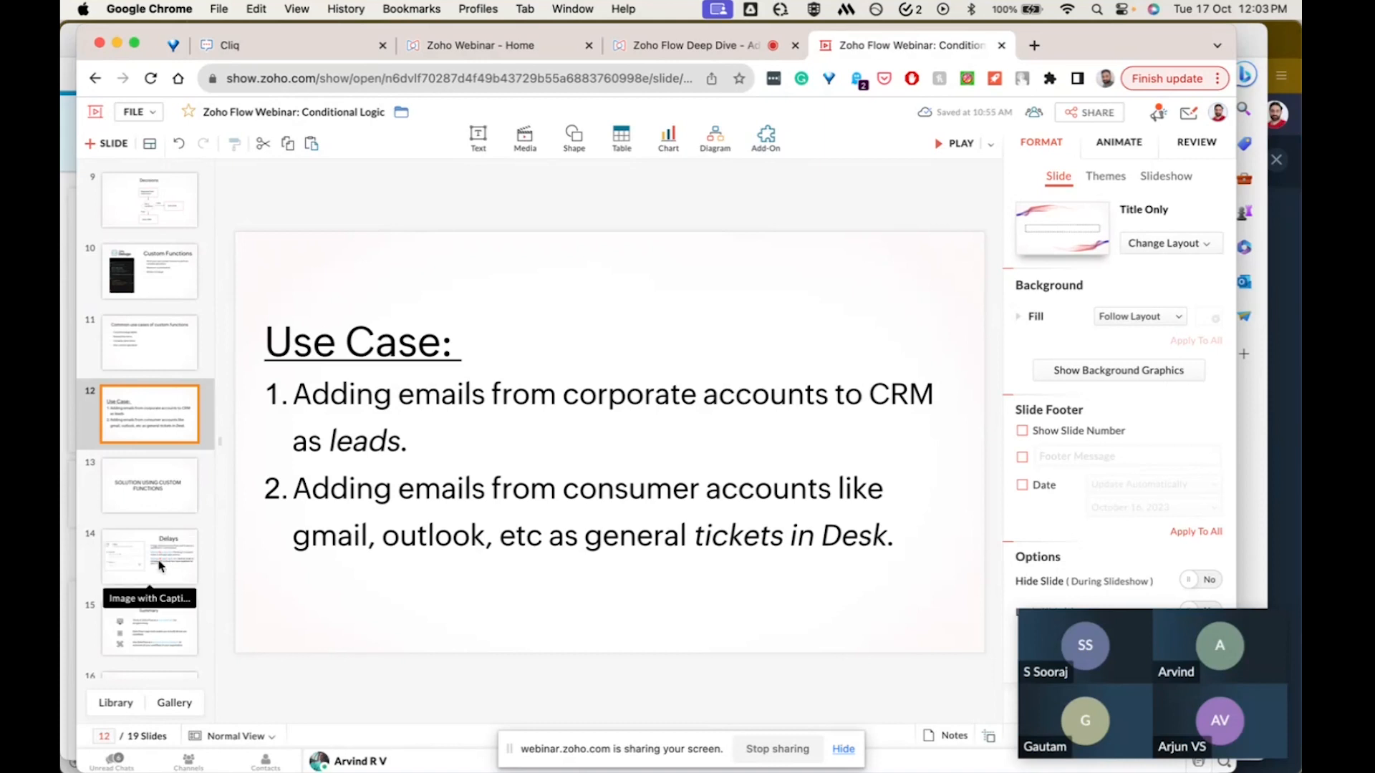
{"action": "left_click", "coordinate": [160, 566]}
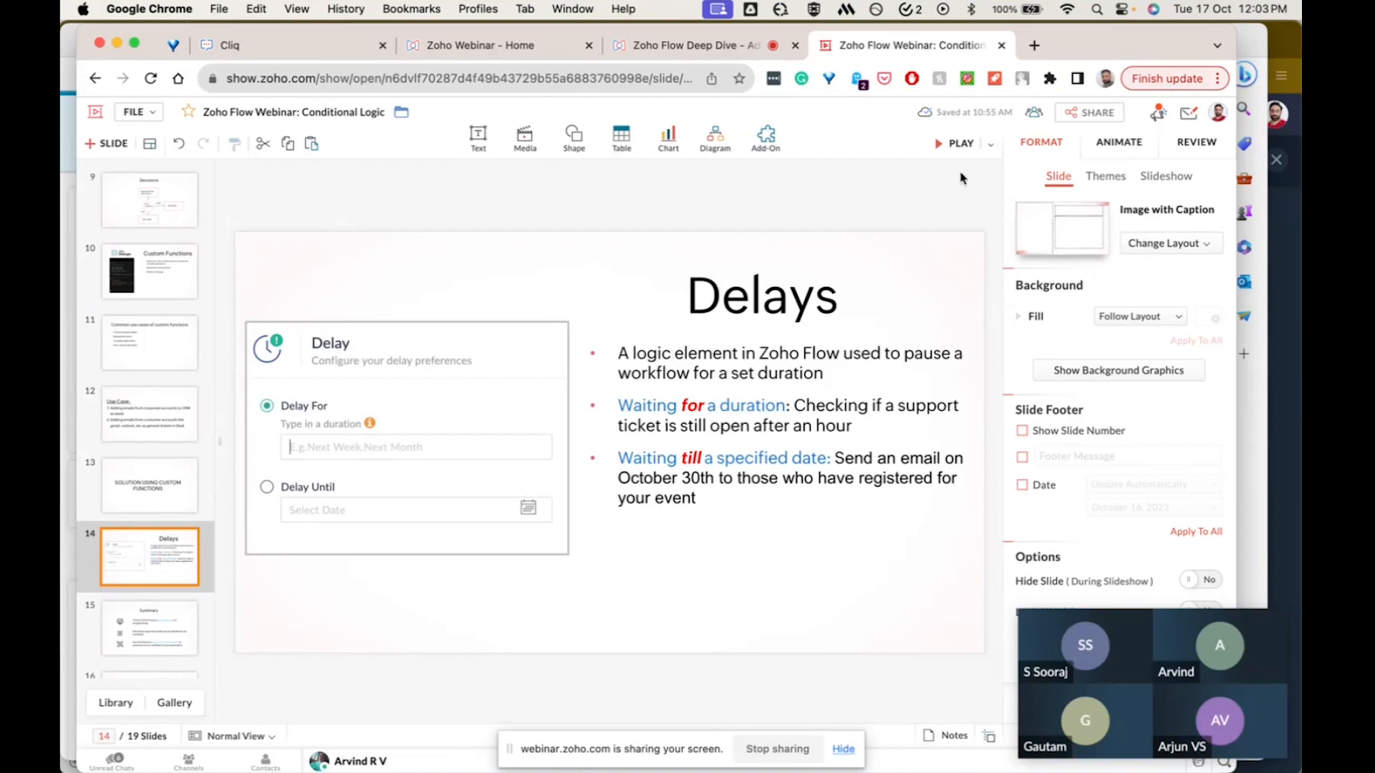
{"action": "left_click", "coordinate": [958, 143]}
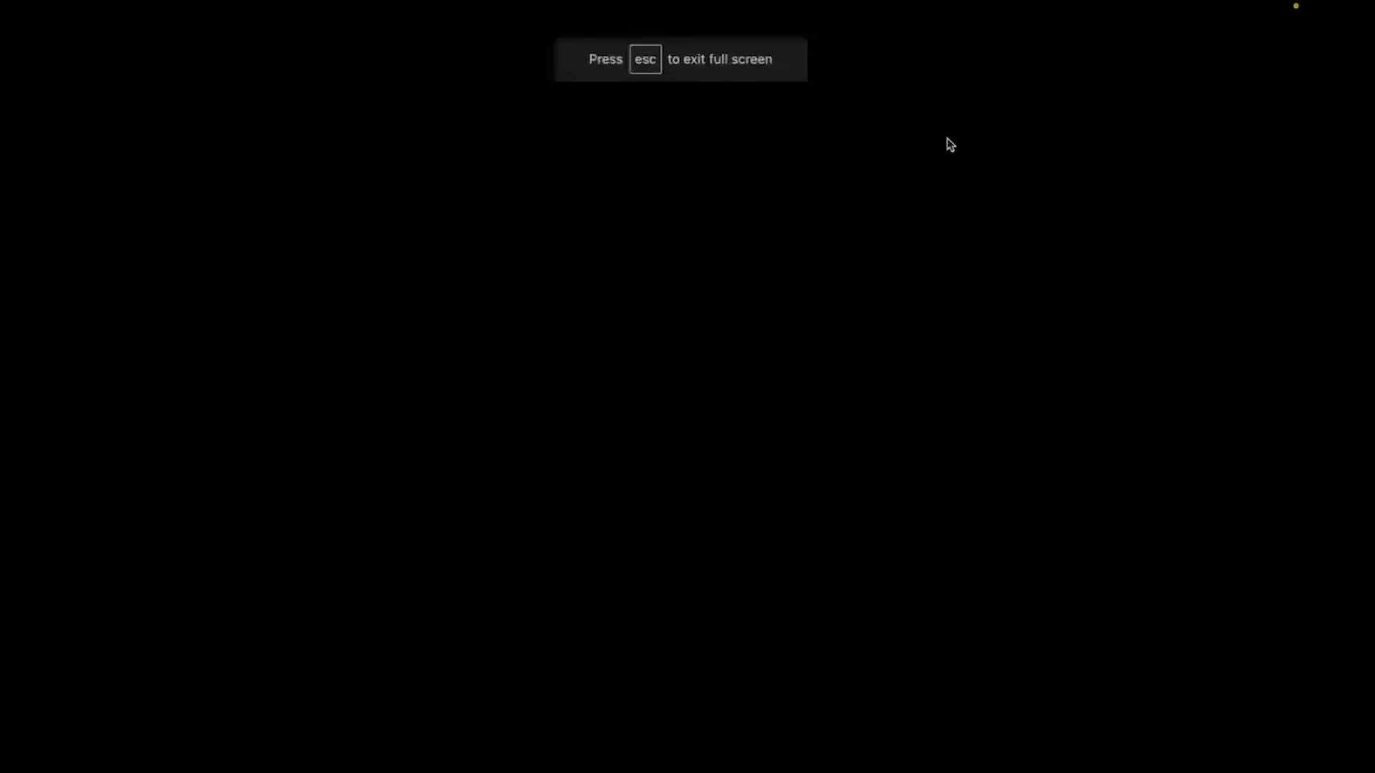